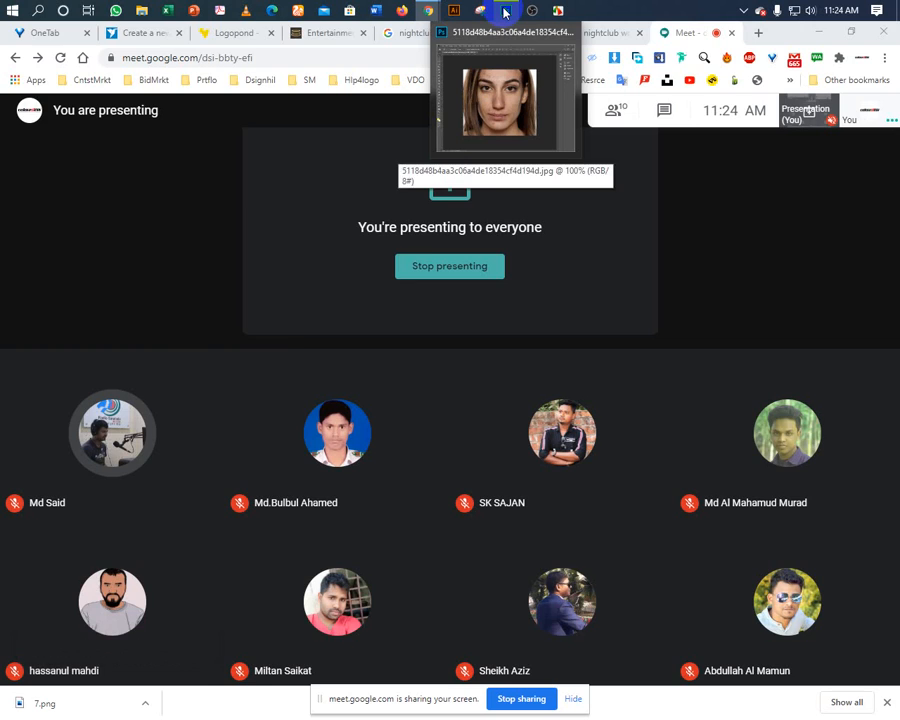
Switch to Photoshop, duplicate the portrait's Background layer and hide the original Background layer
click(505, 12)
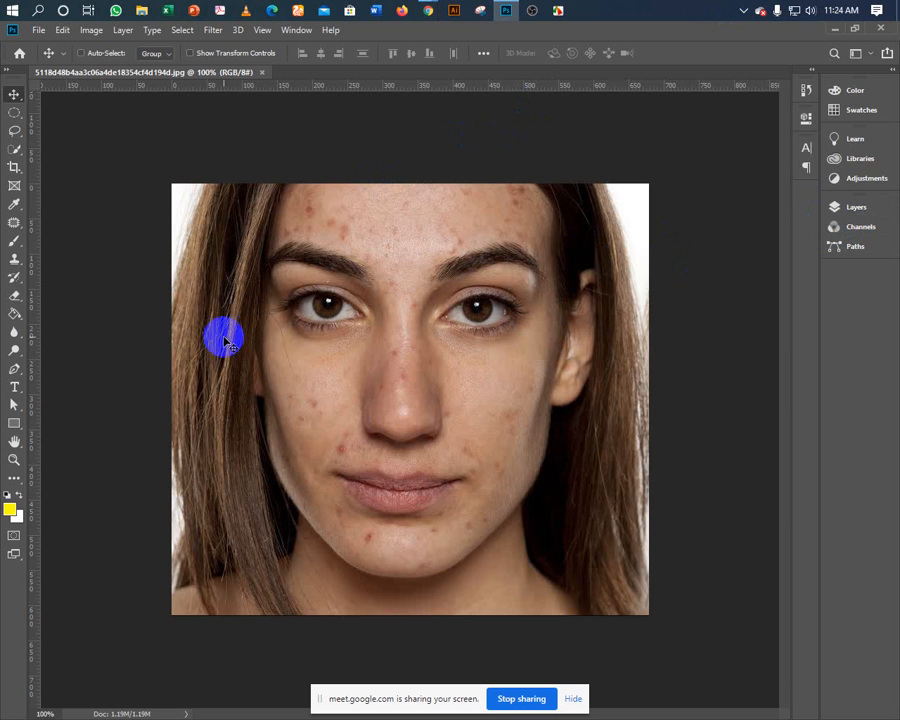
click(860, 207)
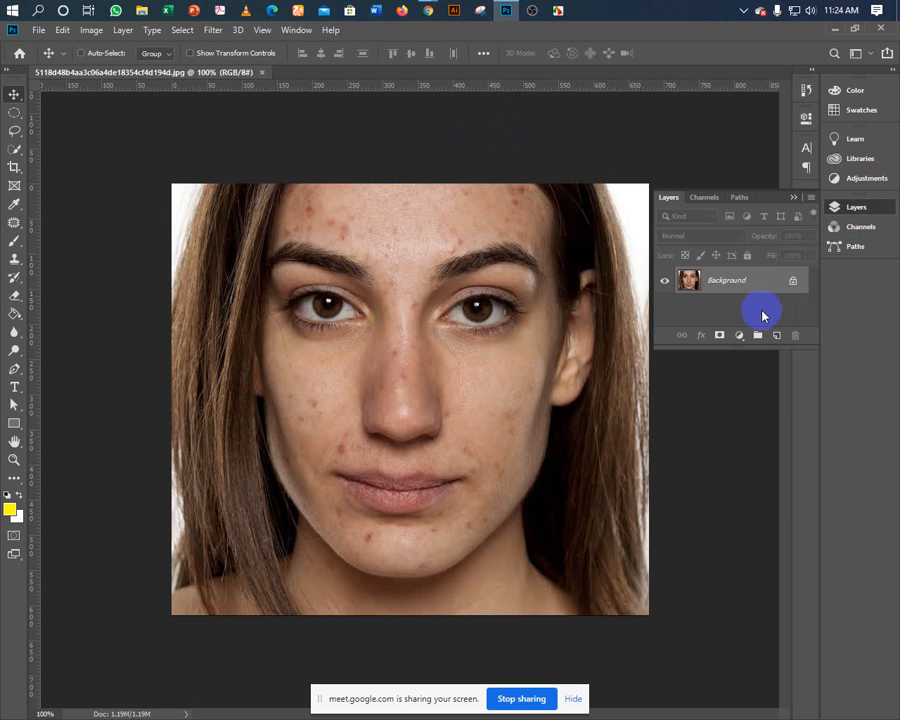
drag(729, 287, 776, 334)
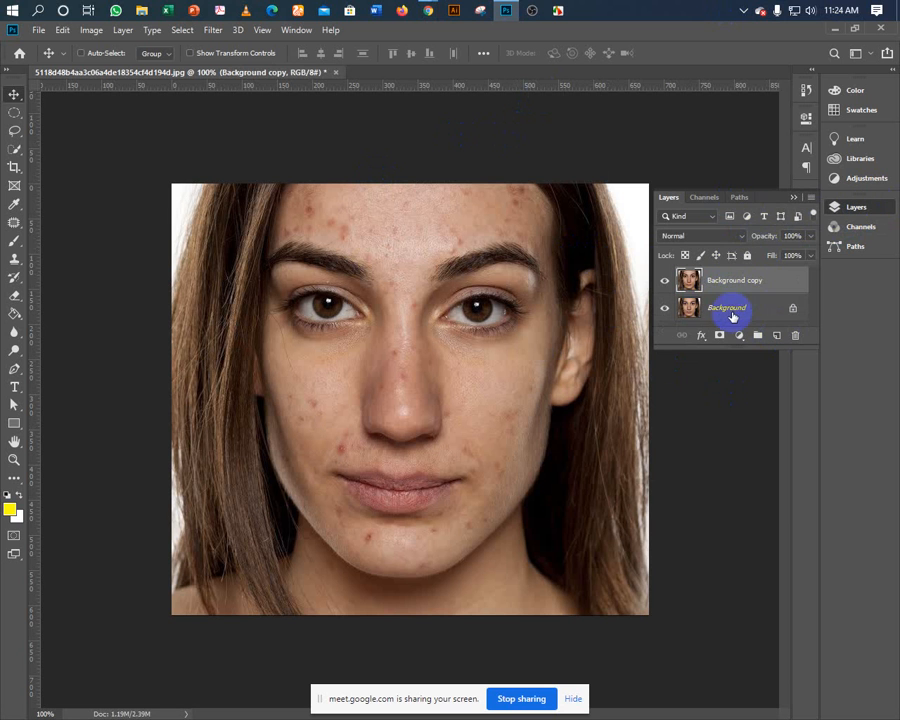
click(663, 309)
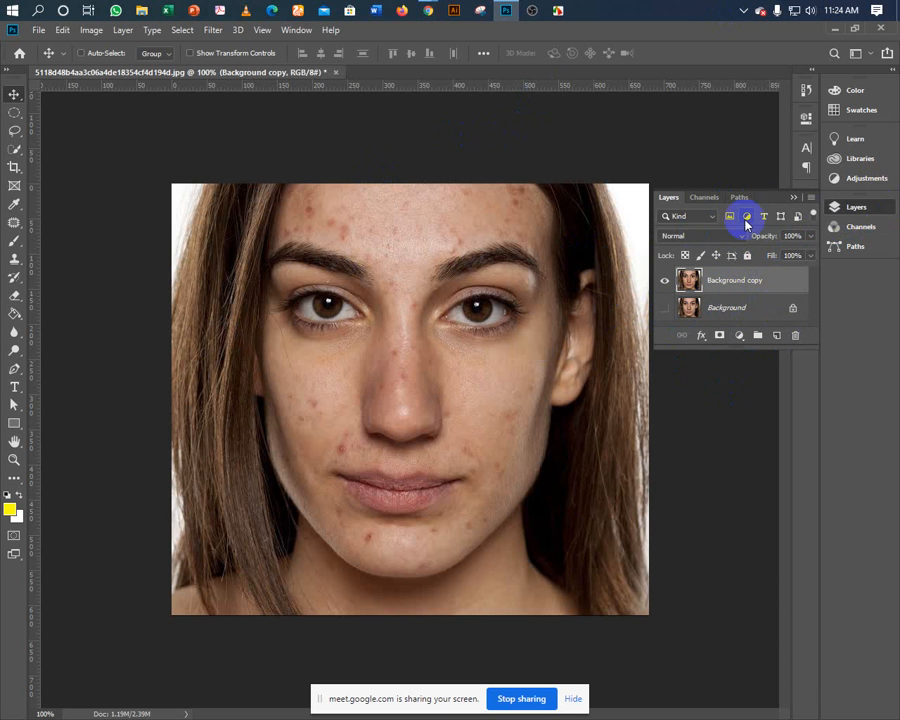
click(796, 201)
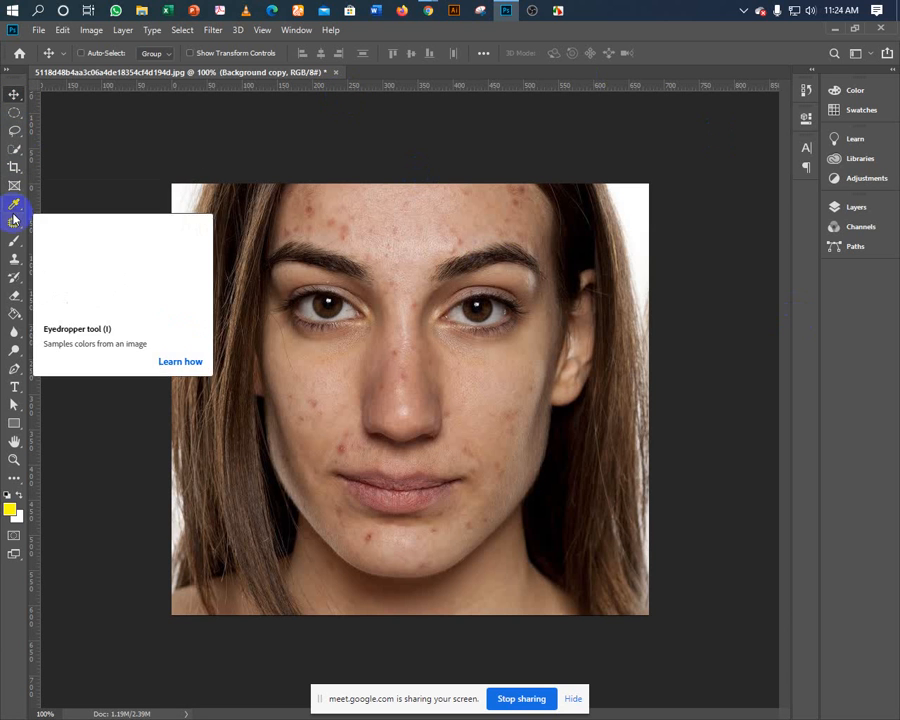
Remove the red blemishes above the left-hand eyebrow with the Spot Healing Brush tool
drag(14, 222, 48, 225)
click(48, 222)
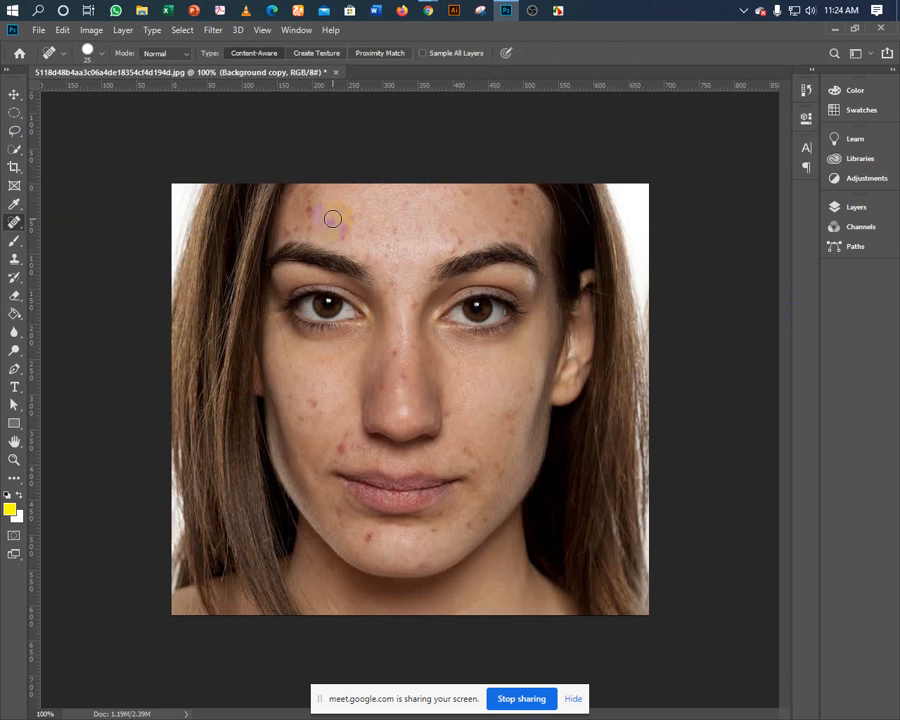
click(331, 218)
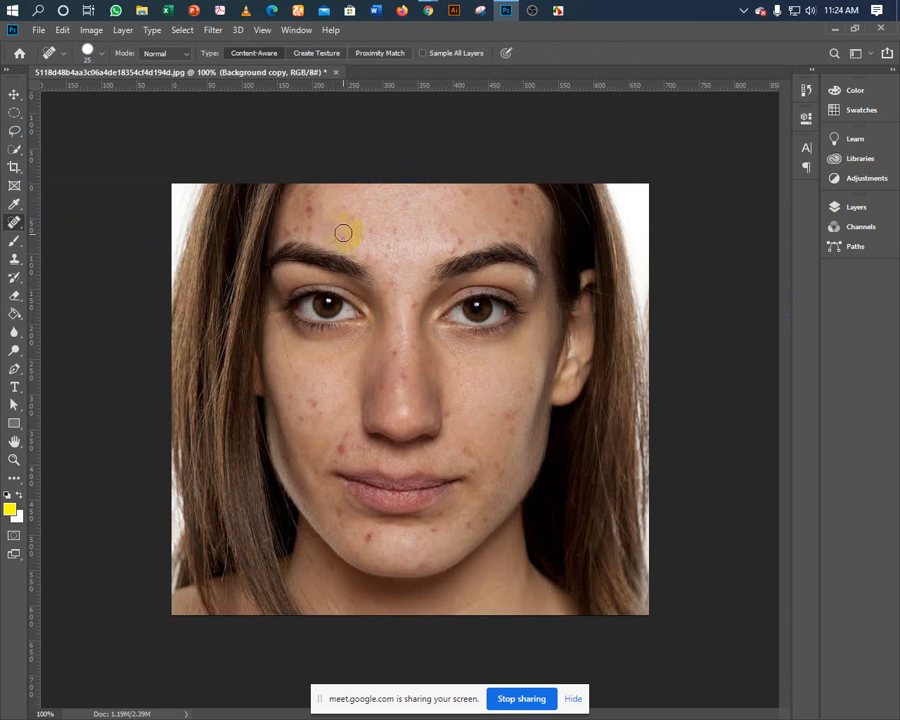
click(303, 203)
click(311, 208)
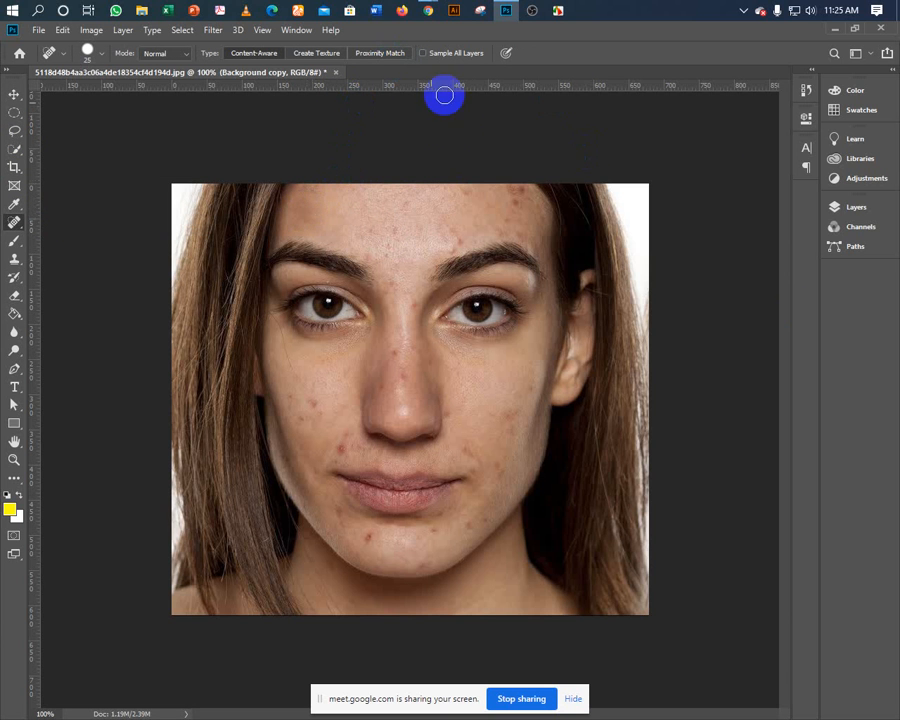
Heal the small spots on the middle of the forehead using the Healing Brush, reduced to 25 px, and nearby sampled skin
right_click(15, 221)
click(58, 237)
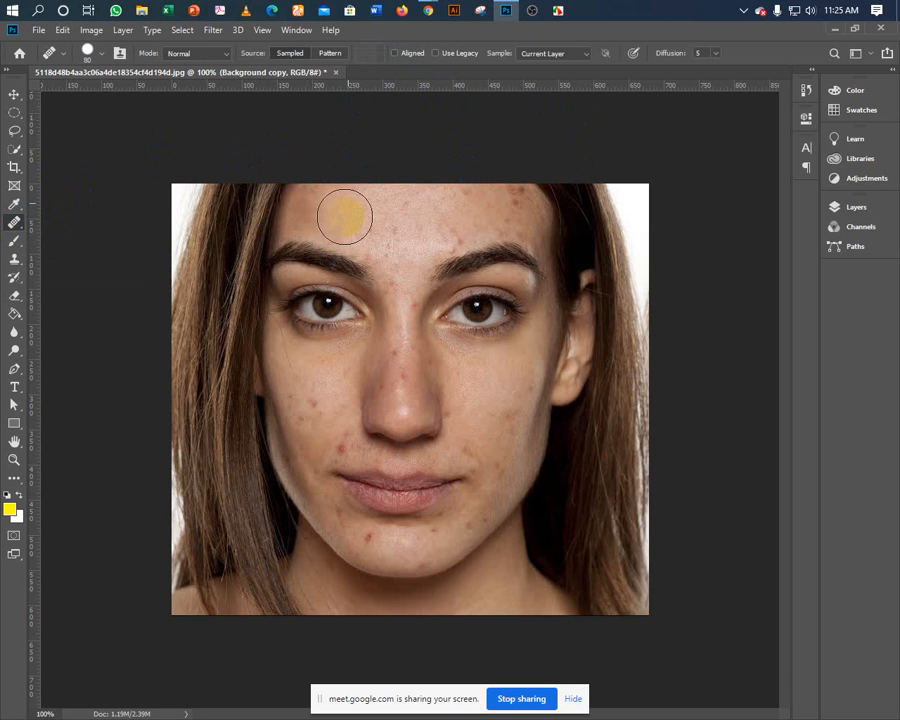
key(bracketleft)
key(bracketleft)
key(bracketleft)
key(bracketleft)
key(bracketleft)
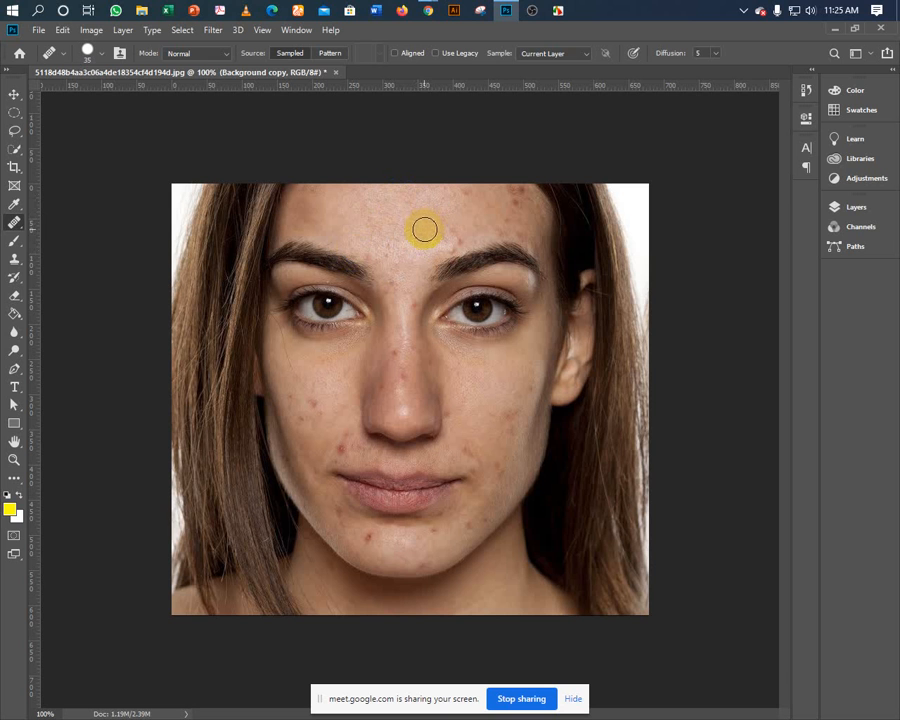
alt+click(396, 229)
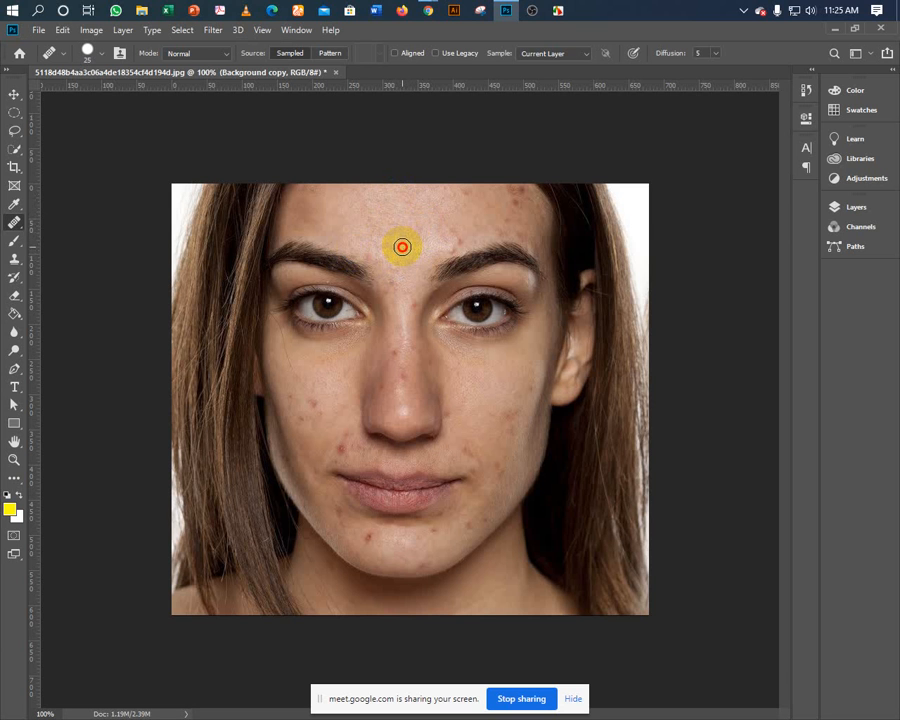
click(383, 246)
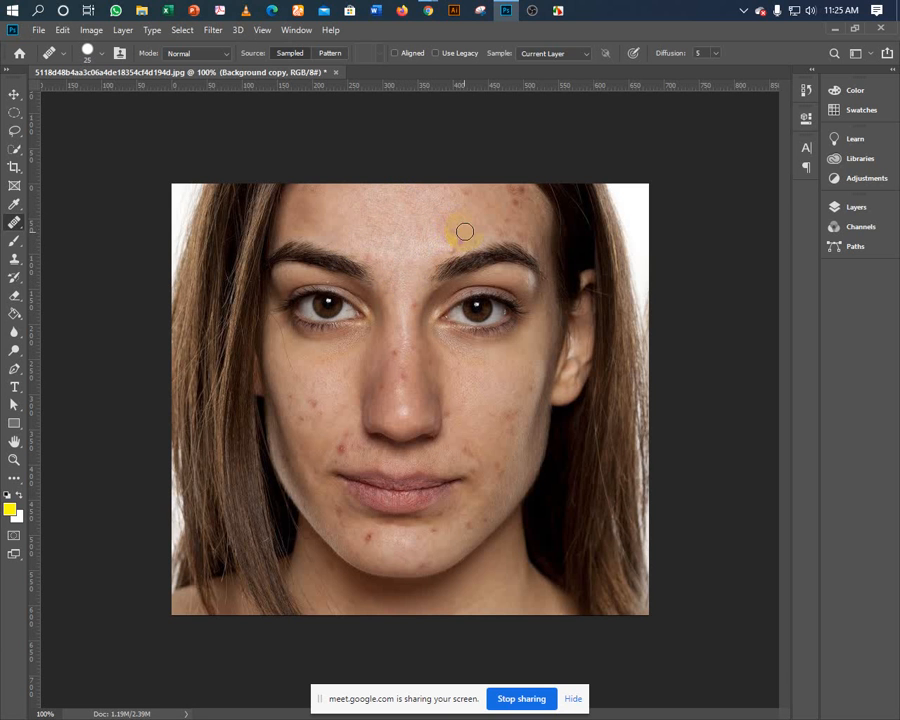
Heal the blemishes just above the right-hand eyebrow and near the top of the forehead with sampled skin
drag(464, 232, 460, 241)
drag(445, 242, 446, 249)
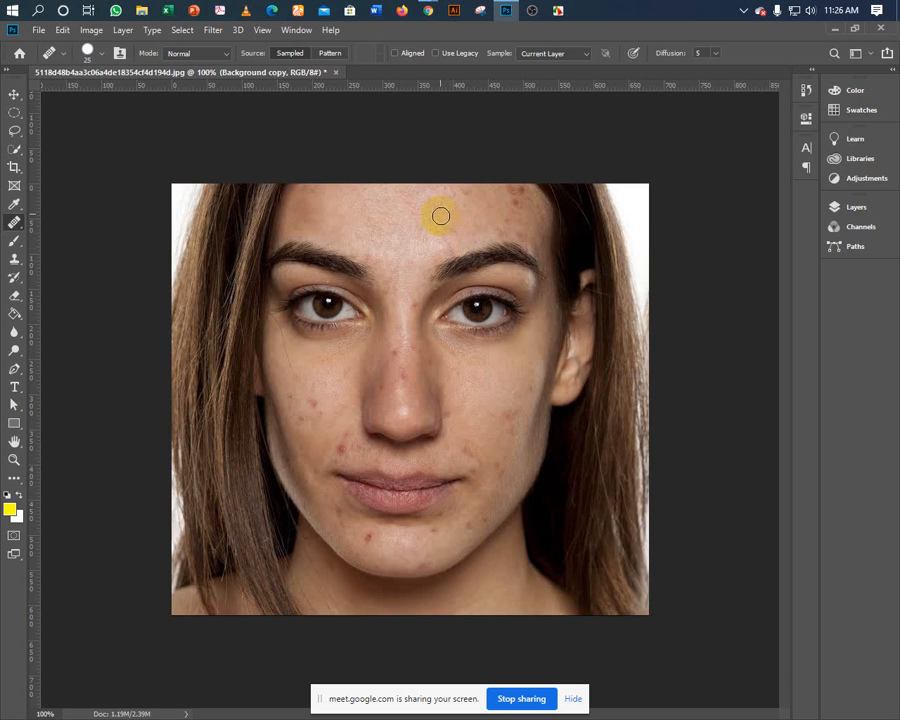
click(452, 229)
alt+click(465, 221)
click(467, 192)
click(452, 189)
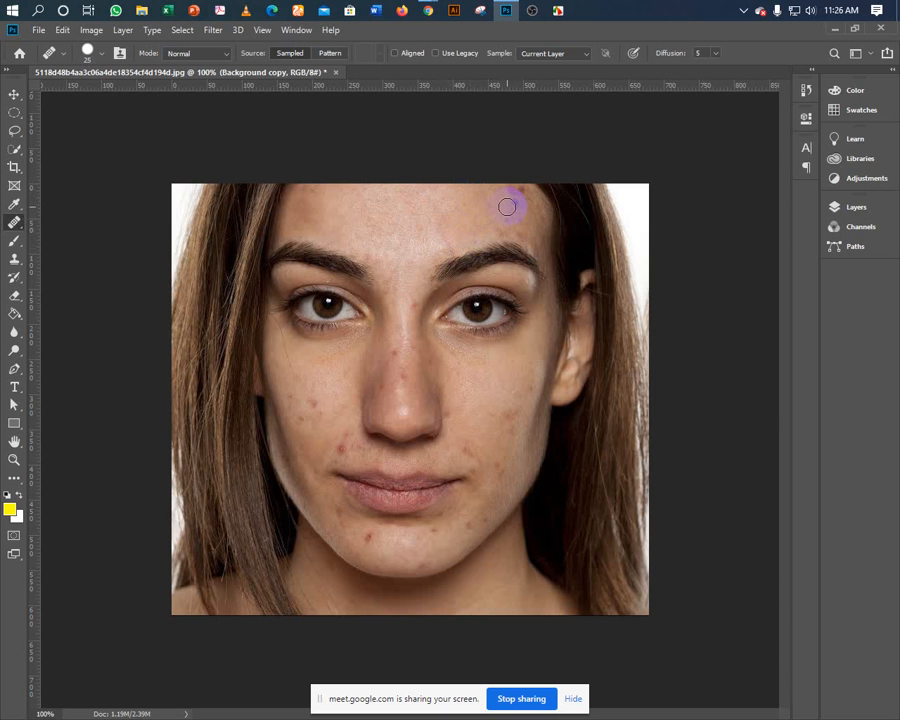
Heal the dark red spots on the right side of the forehead beside the hairline
mouse_move(517, 196)
mouse_down()
mouse_move(505, 182)
mouse_move(518, 193)
mouse_up()
click(499, 228)
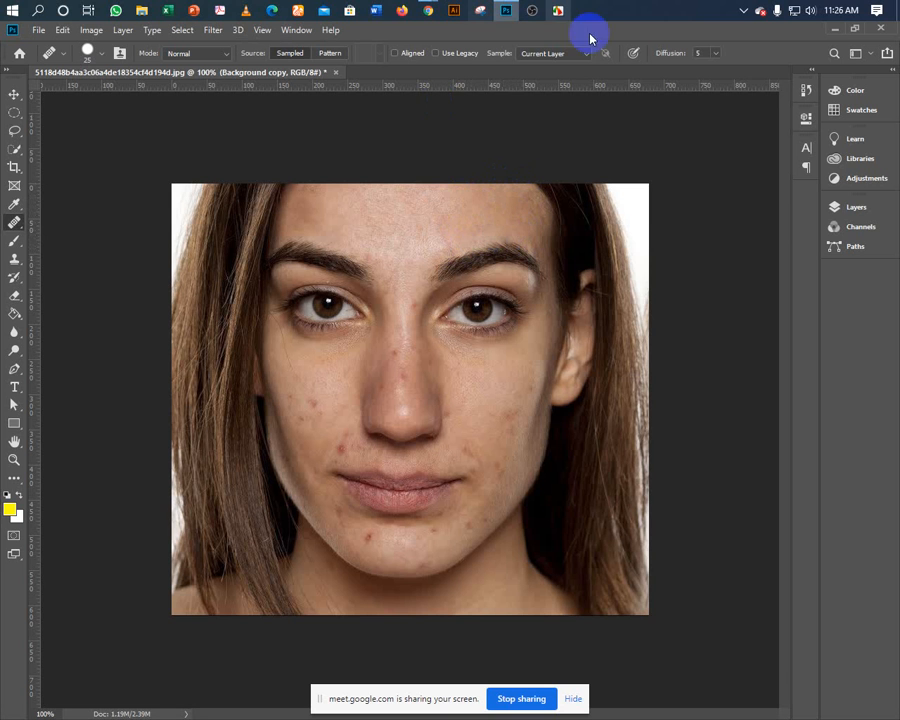
click(452, 212)
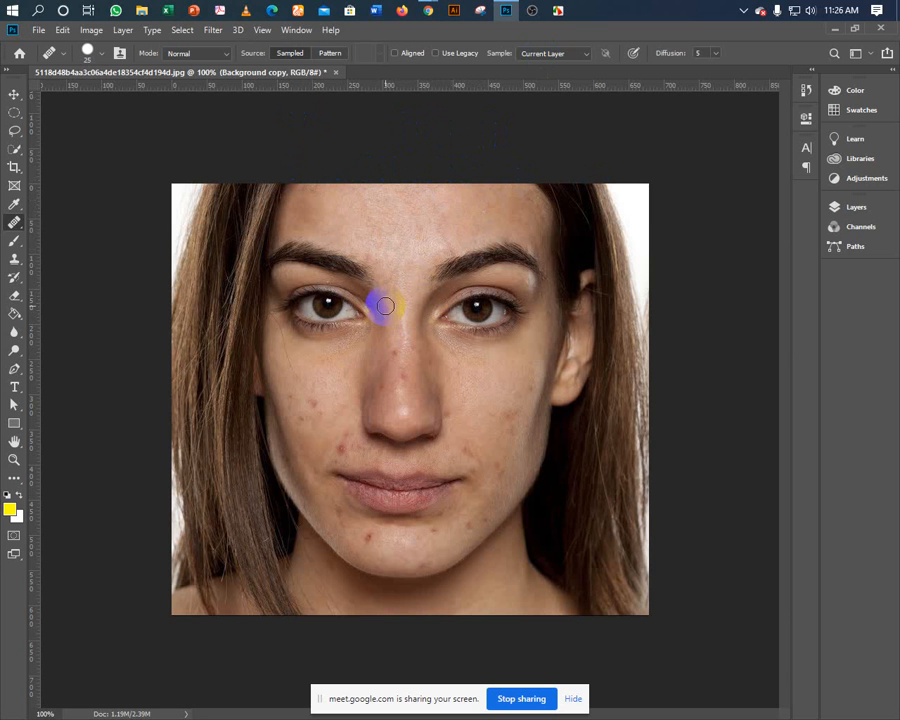
Heal the spots between the eyes and along the bridge of the nose using nearby sampled skin
click(388, 302)
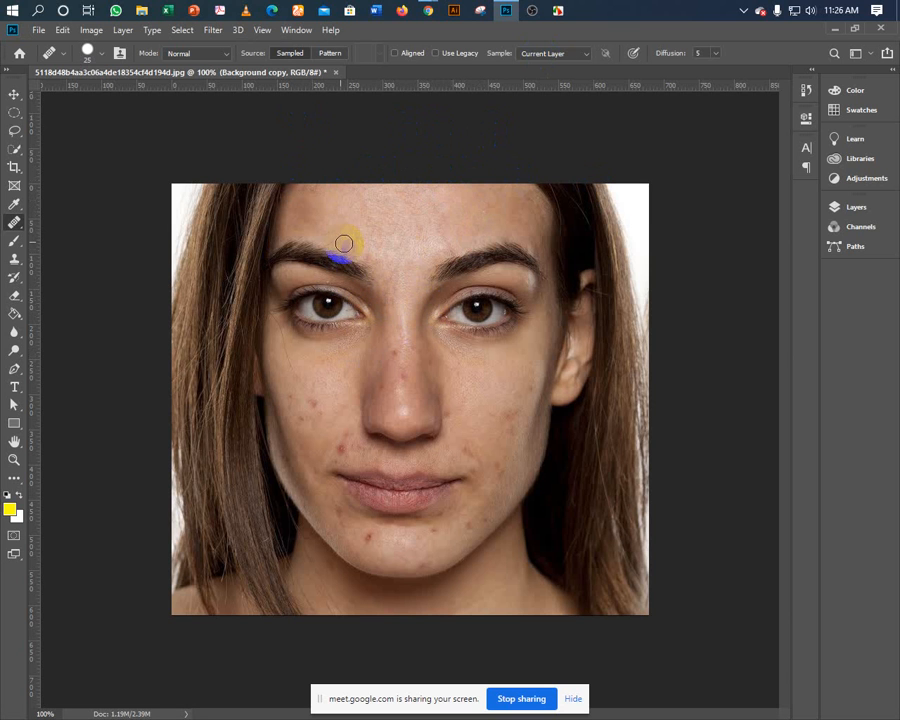
click(383, 308)
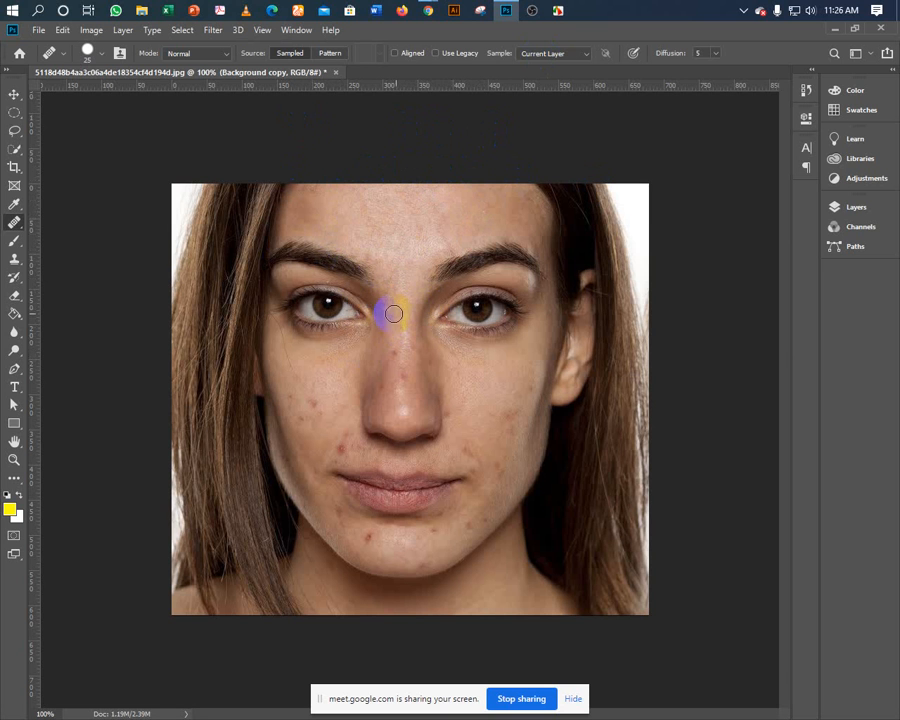
alt+click(403, 317)
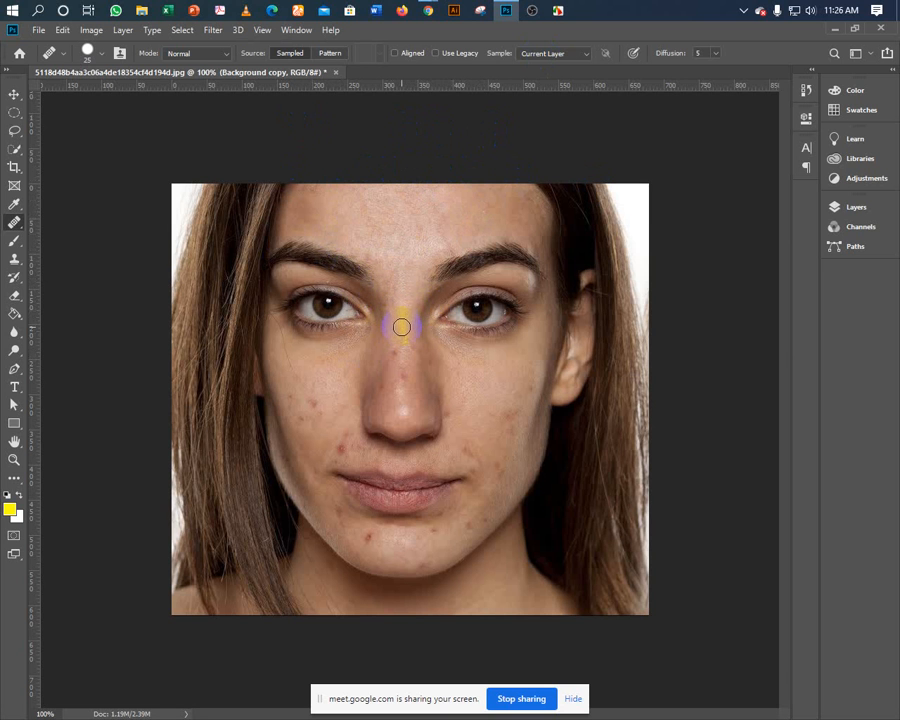
click(410, 340)
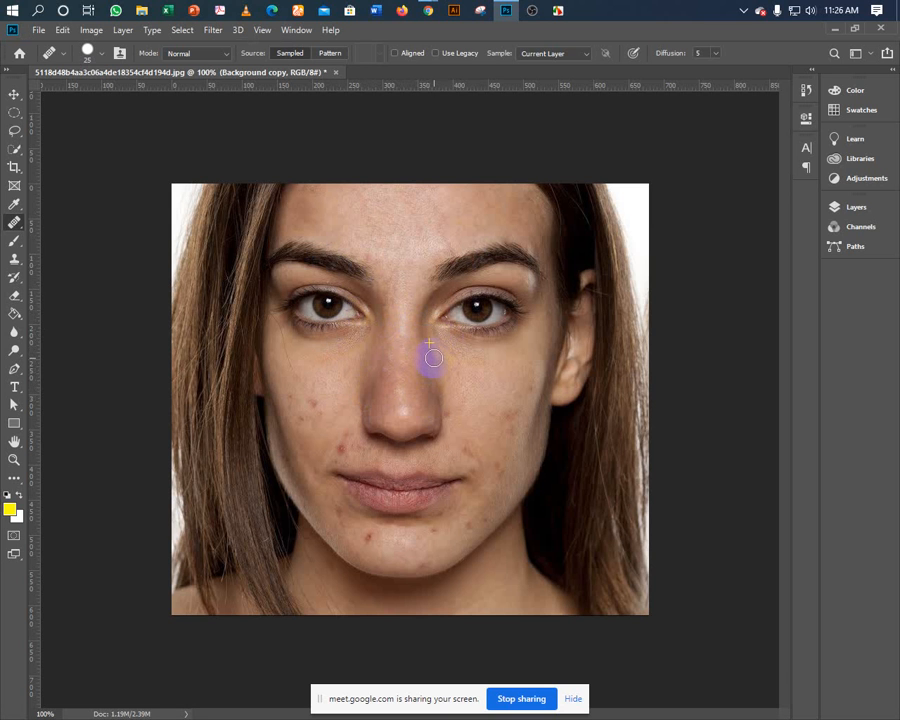
Heal the cluster of red spots on the left-hand cheek with the Healing Brush tool
right_click(16, 223)
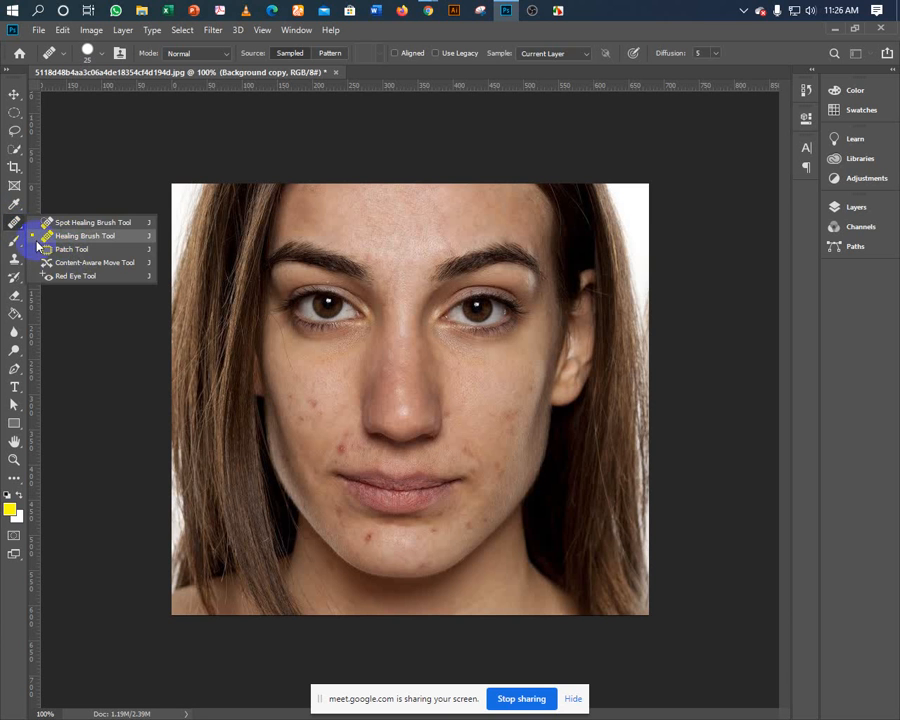
click(45, 235)
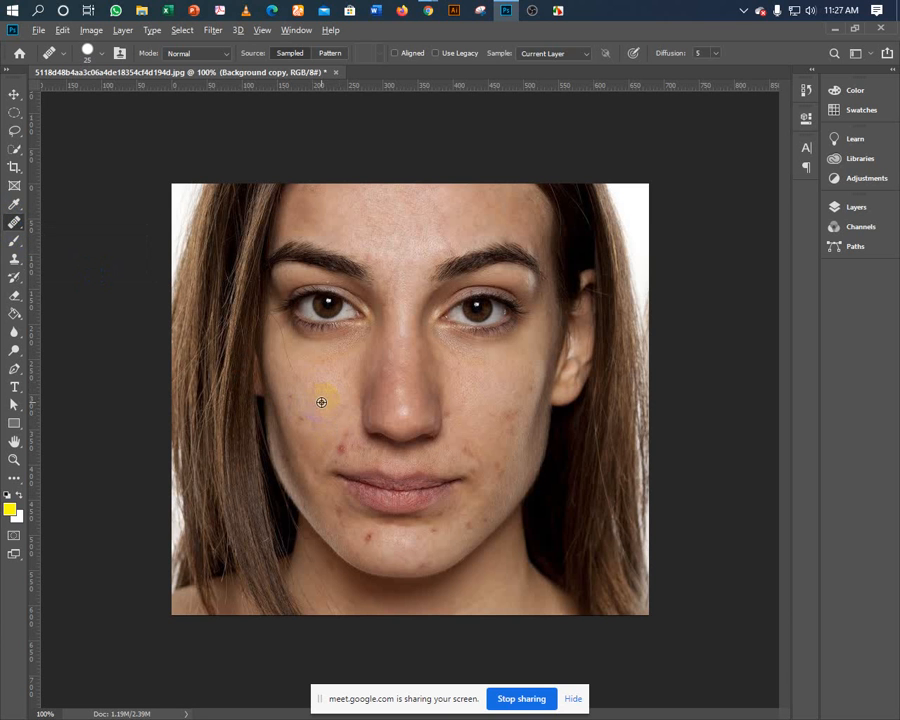
click(299, 420)
click(290, 398)
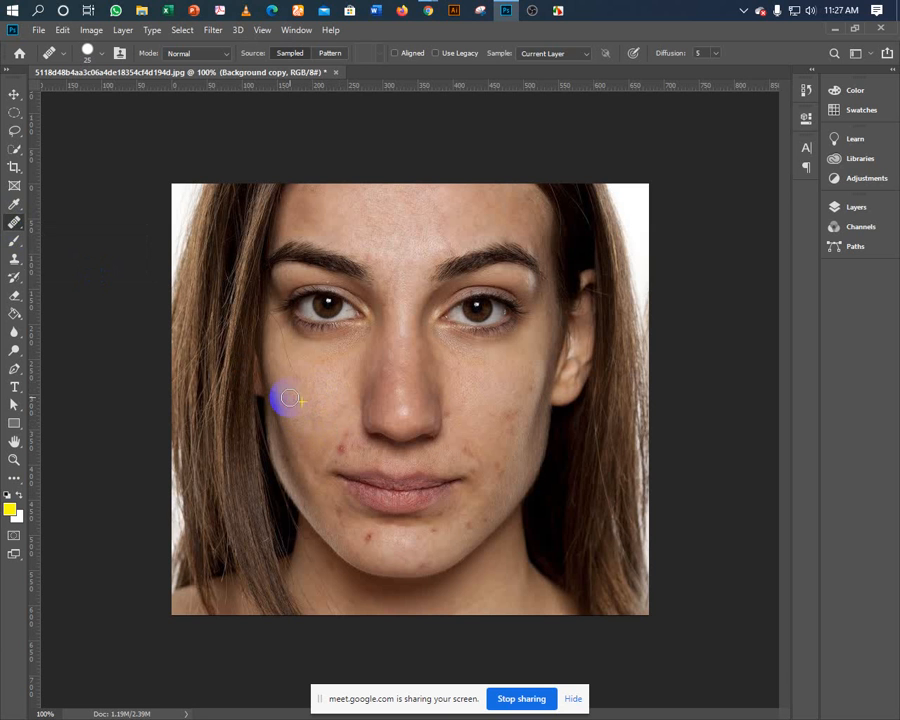
click(298, 414)
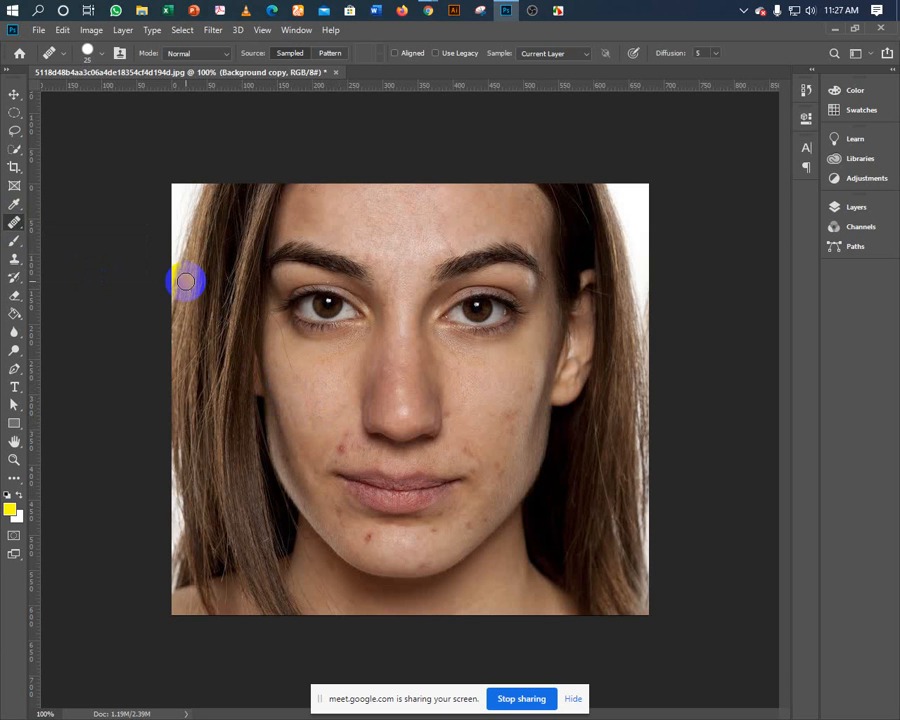
Try to outline the blemished area of the left-hand cheek with the Patch tool
click(14, 224)
click(68, 249)
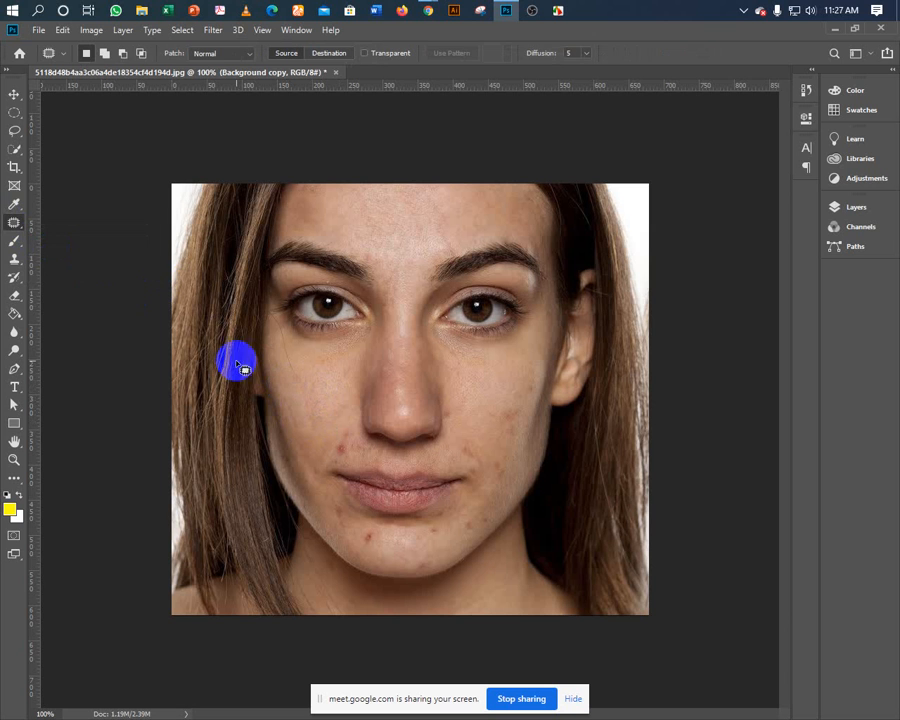
mouse_move(296, 381)
mouse_down()
mouse_move(281, 370)
mouse_move(285, 350)
mouse_move(301, 354)
mouse_move(311, 433)
mouse_up()
click(305, 236)
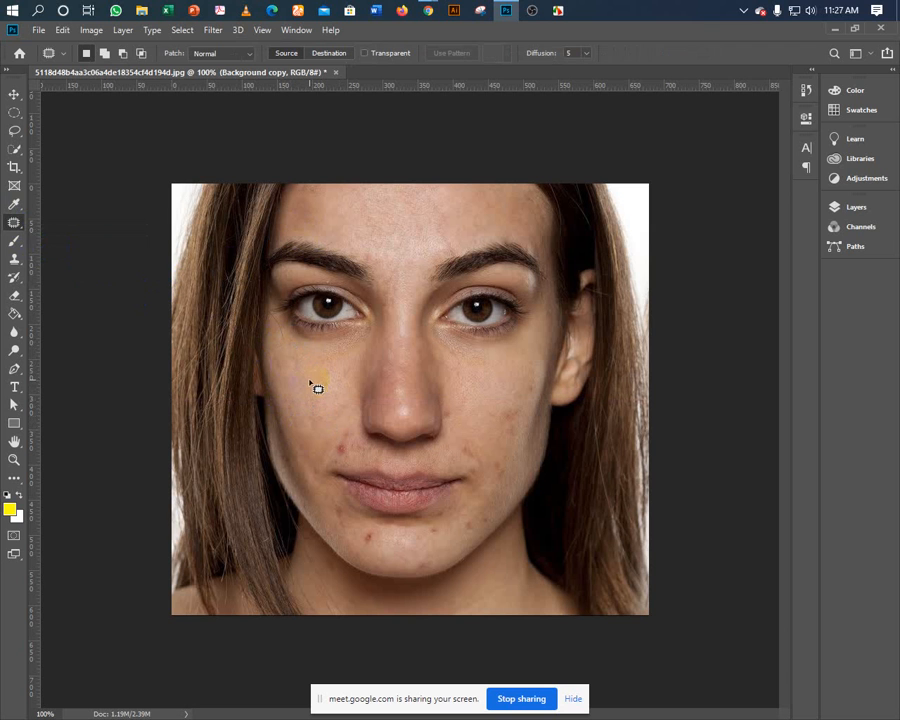
click(259, 298)
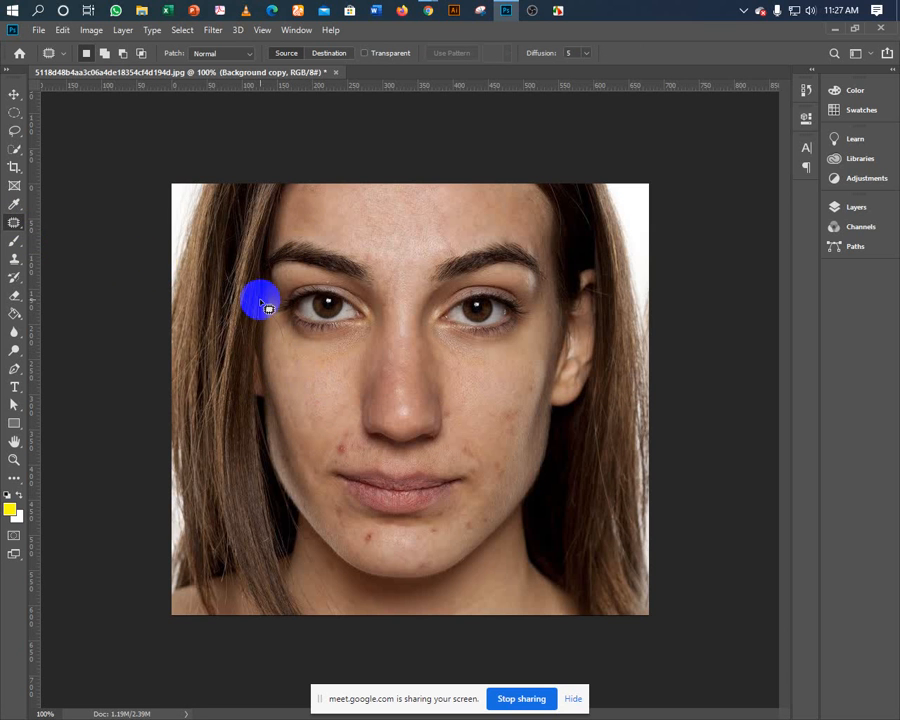
Retouch the skin of the left-hand cheek with the Healing Brush reduced to 15 px, sampling near the face's edge
click(14, 222)
click(61, 236)
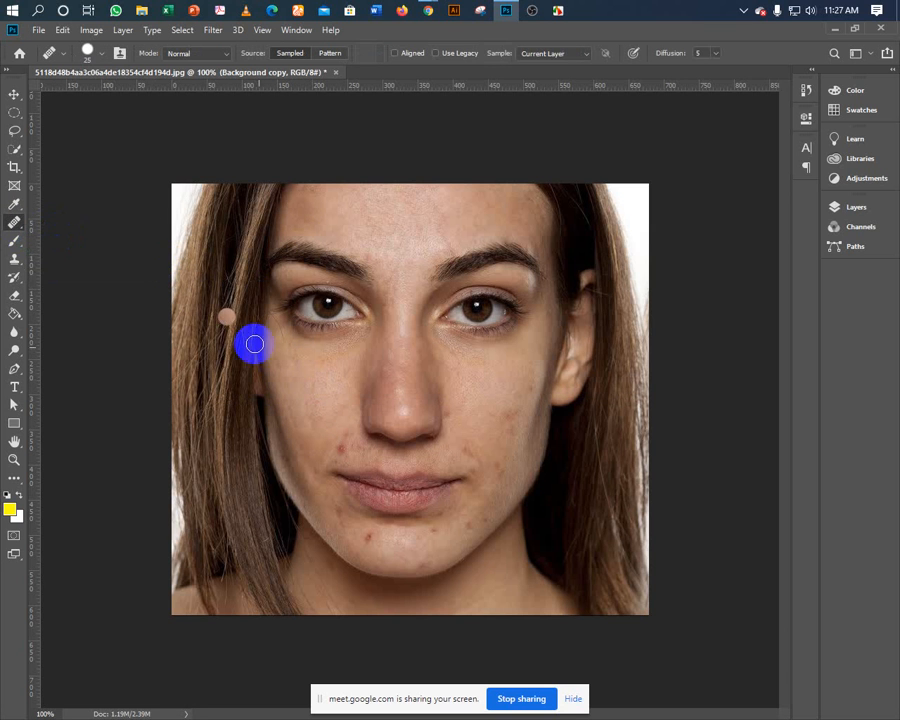
alt+click(281, 352)
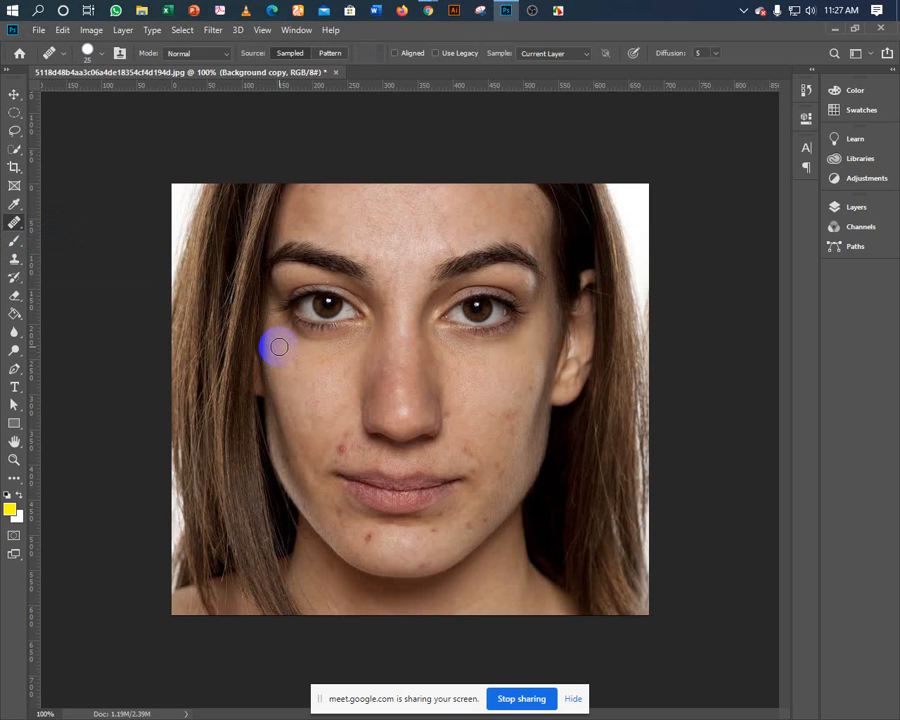
key(bracketleft)
alt+click(270, 302)
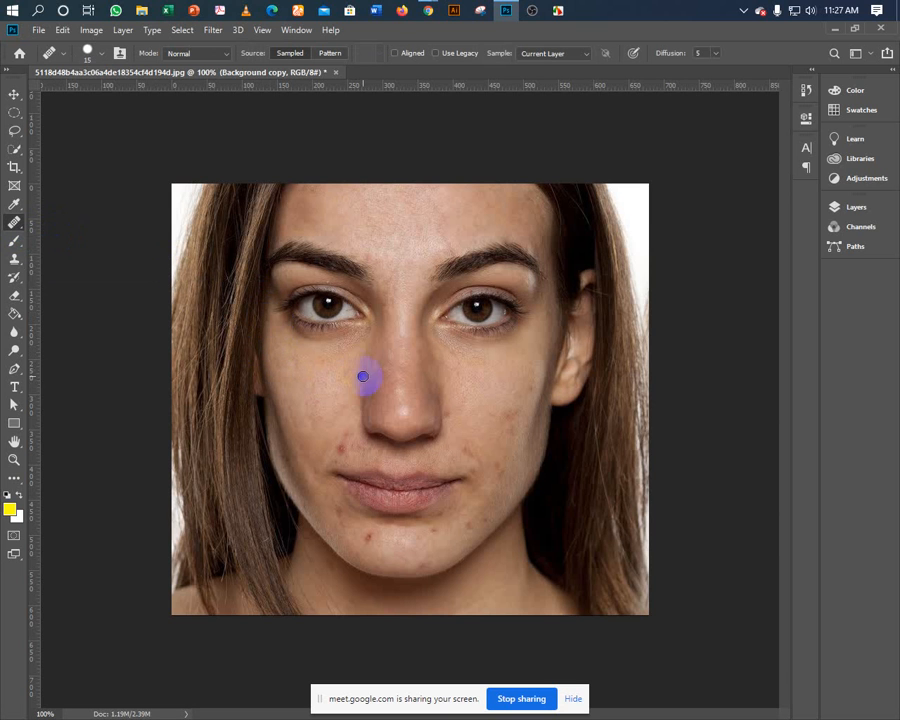
click(324, 397)
Heal the red blemishes between the nose and the left-hand corner of the mouth using adjacent sampled skin
alt+click(341, 444)
click(341, 450)
alt+click(352, 437)
click(362, 449)
Heal the lower left-hand cheek from the jawline to the corner of the mouth with a 25 px Healing Brush
click(247, 416)
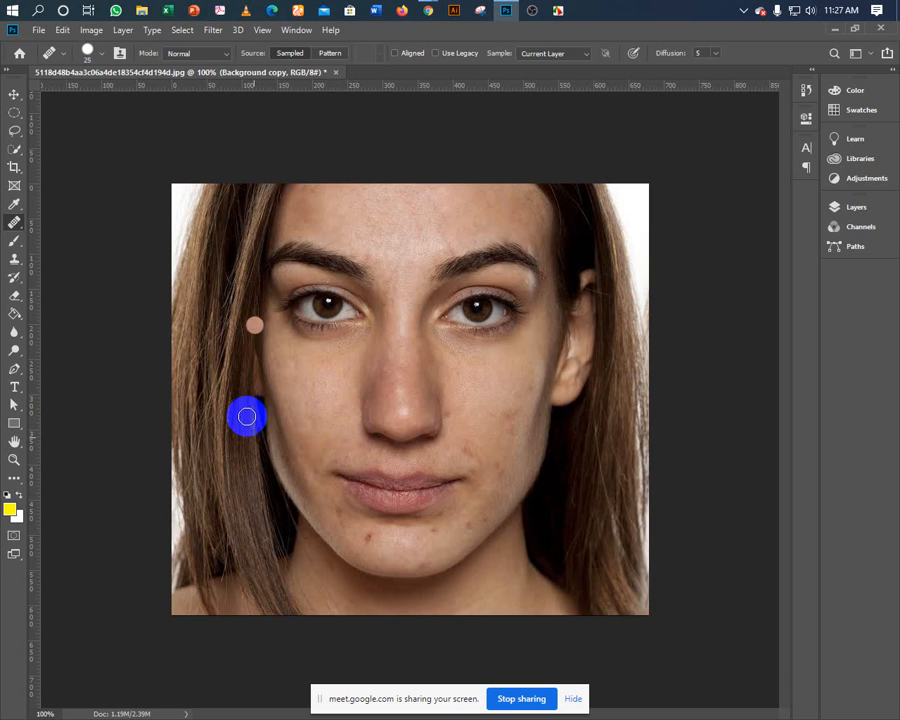
click(289, 456)
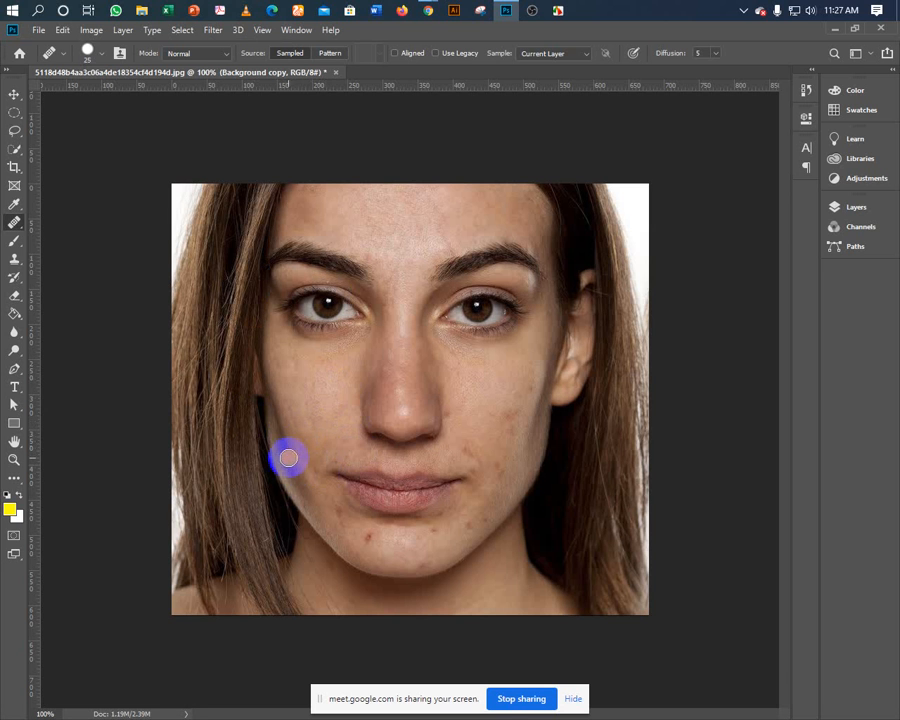
alt+click(281, 441)
click(290, 459)
mouse_move(290, 459)
mouse_down()
mouse_move(265, 427)
mouse_move(293, 474)
mouse_move(274, 412)
mouse_move(287, 440)
mouse_move(317, 458)
mouse_move(339, 450)
mouse_move(335, 458)
mouse_up()
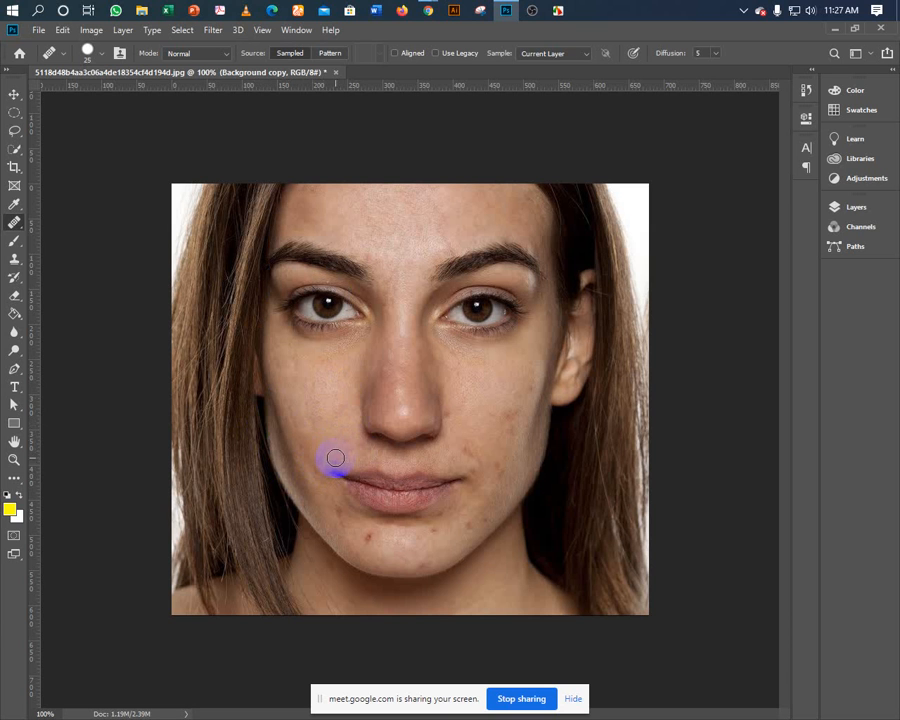
Heal the blemishes on the right-hand cheek, from beside the nose to the corner of the mouth, using nearby sampled clean skin
alt+click(462, 421)
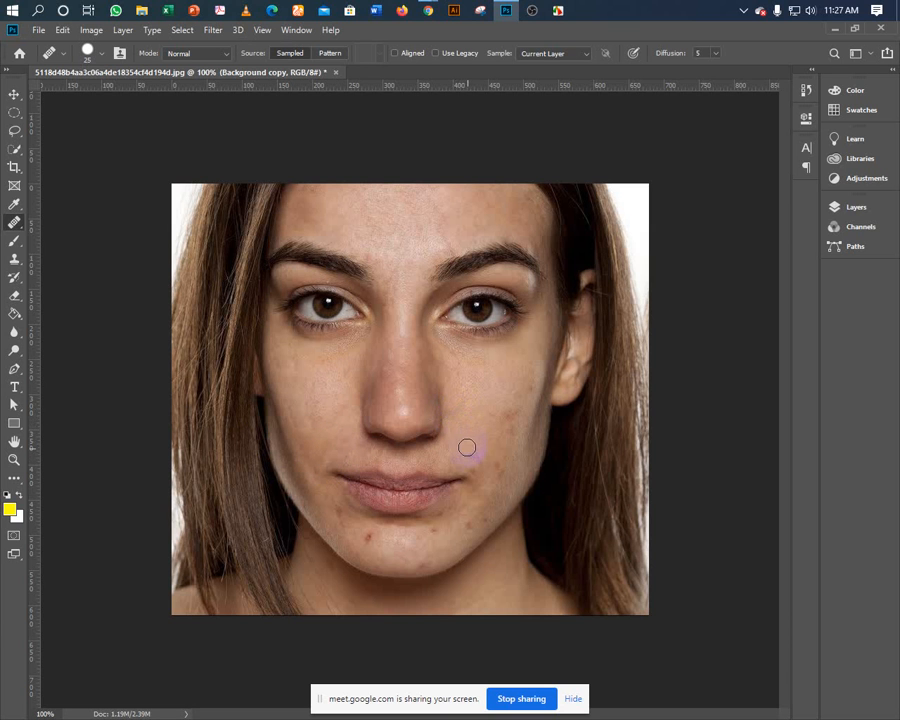
mouse_move(468, 444)
mouse_down()
mouse_move(476, 457)
mouse_move(466, 464)
mouse_move(476, 470)
mouse_up()
click(509, 455)
click(505, 435)
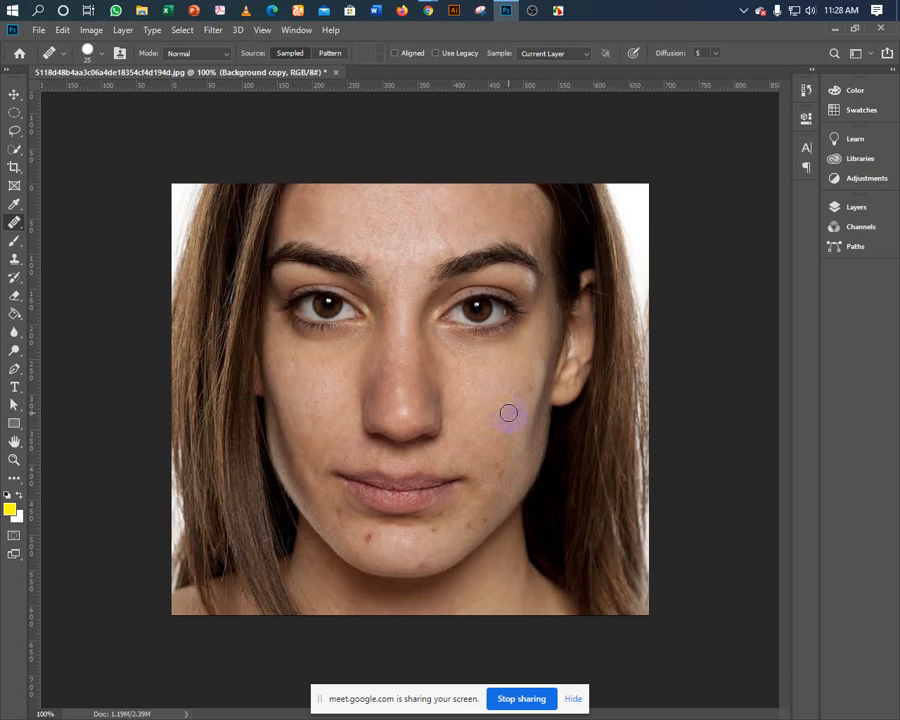
alt+click(505, 422)
click(506, 430)
click(498, 446)
click(502, 458)
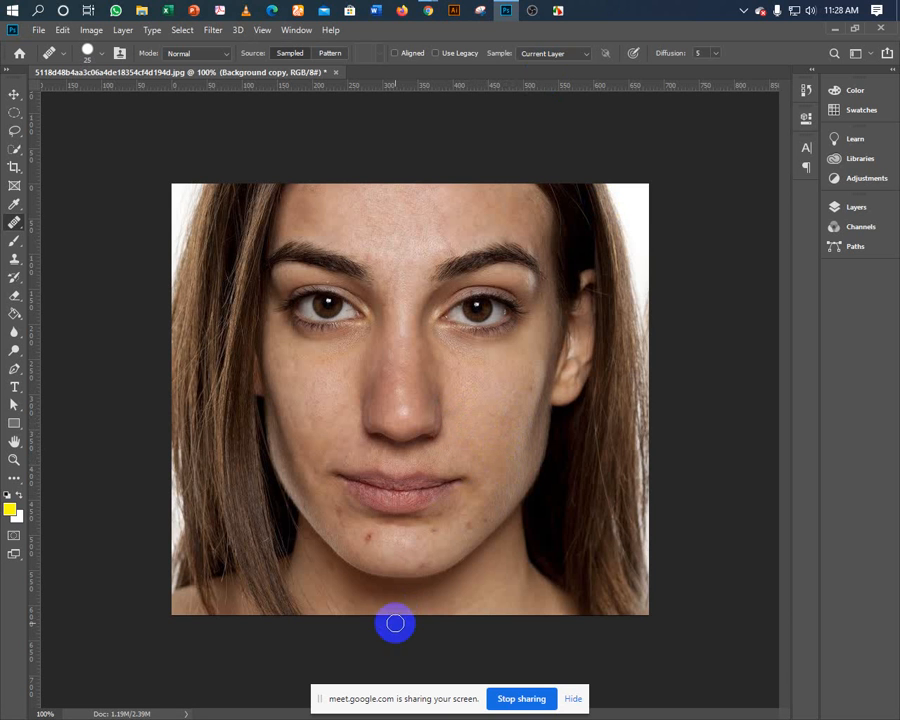
Heal the dark spots on the chin and below the right-hand corner of the mouth, using sampled chin skin
alt+click(341, 517)
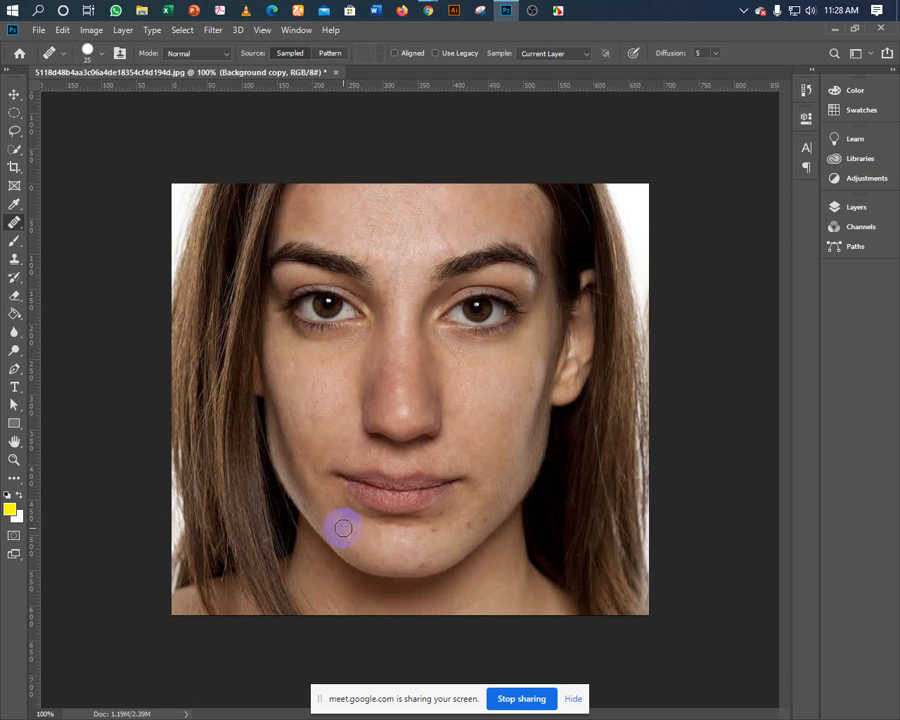
click(337, 511)
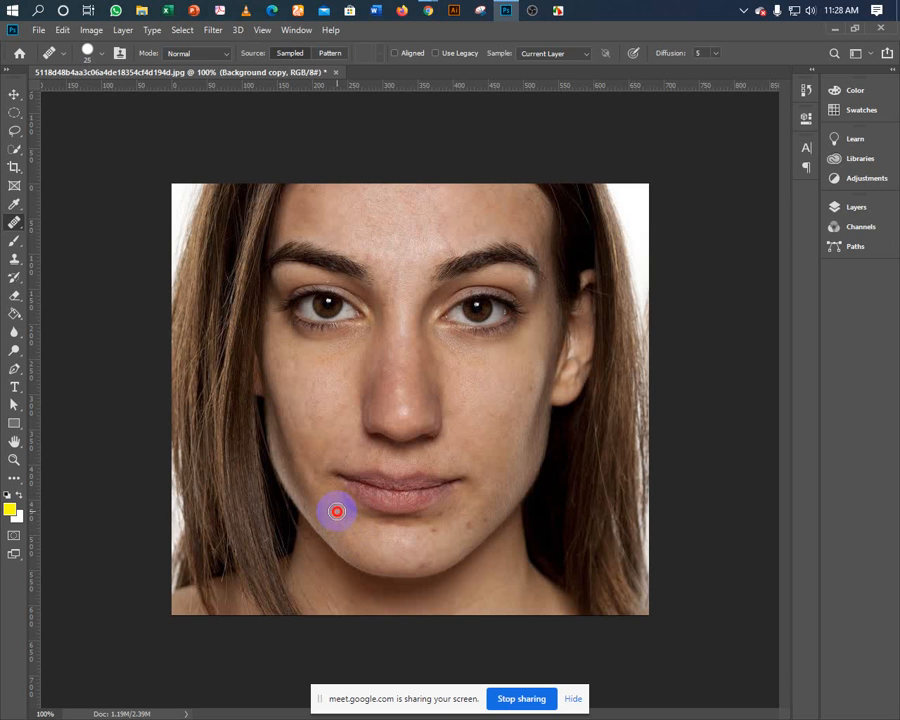
click(430, 533)
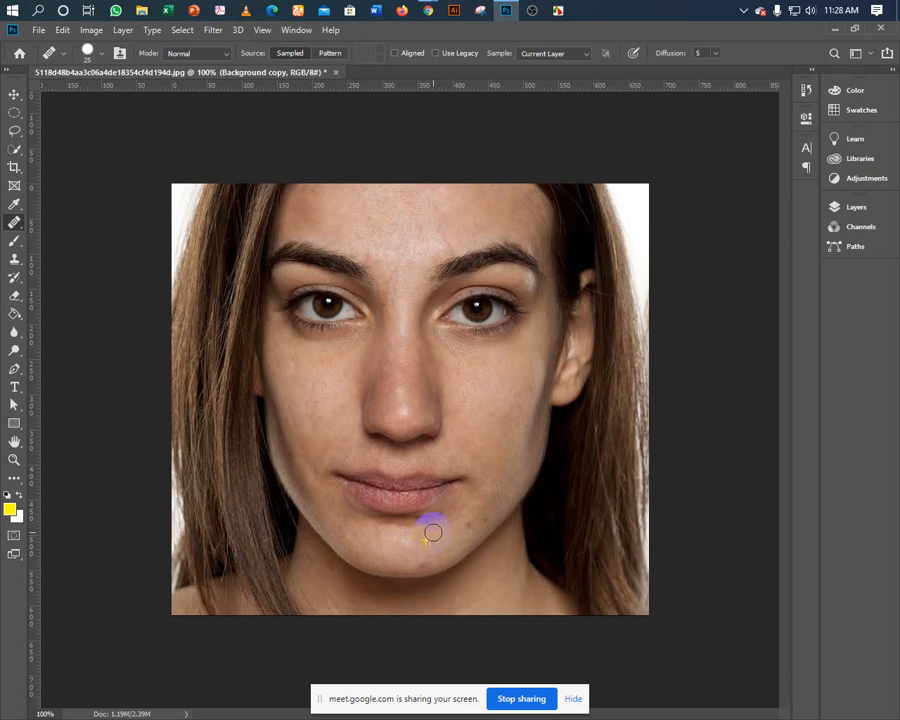
click(462, 526)
click(466, 524)
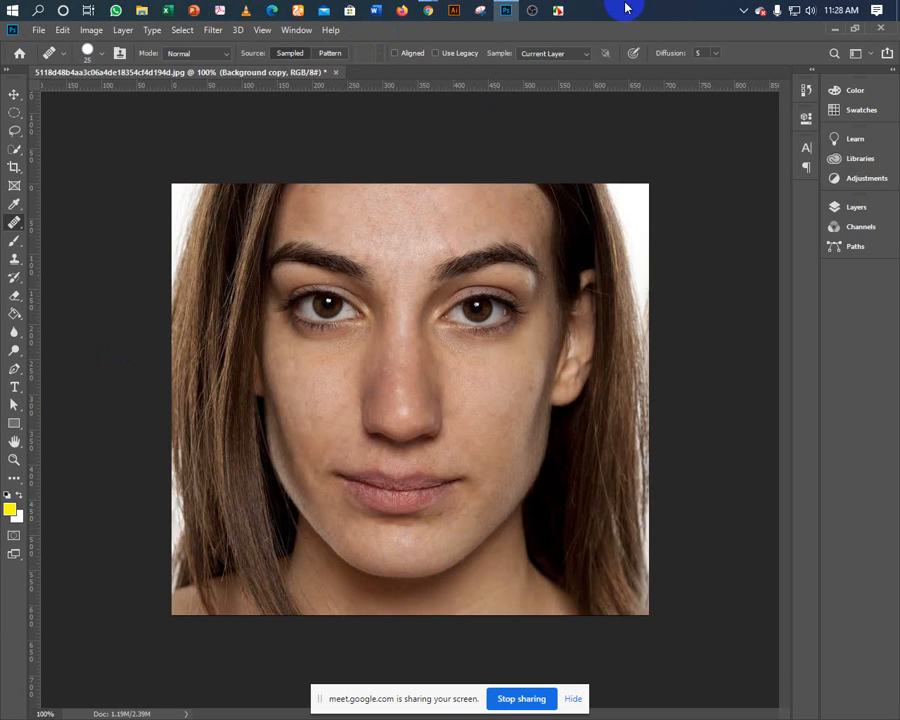
Heal the skin beside the outer corner of the right-hand eye using a sample from just below it
alt+click(542, 305)
click(535, 293)
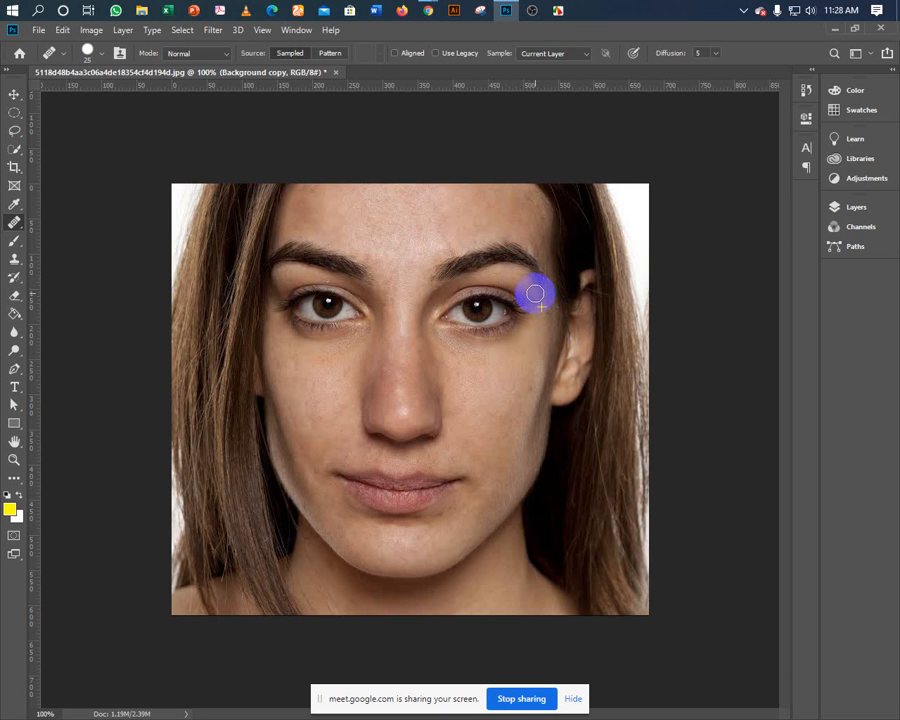
click(532, 298)
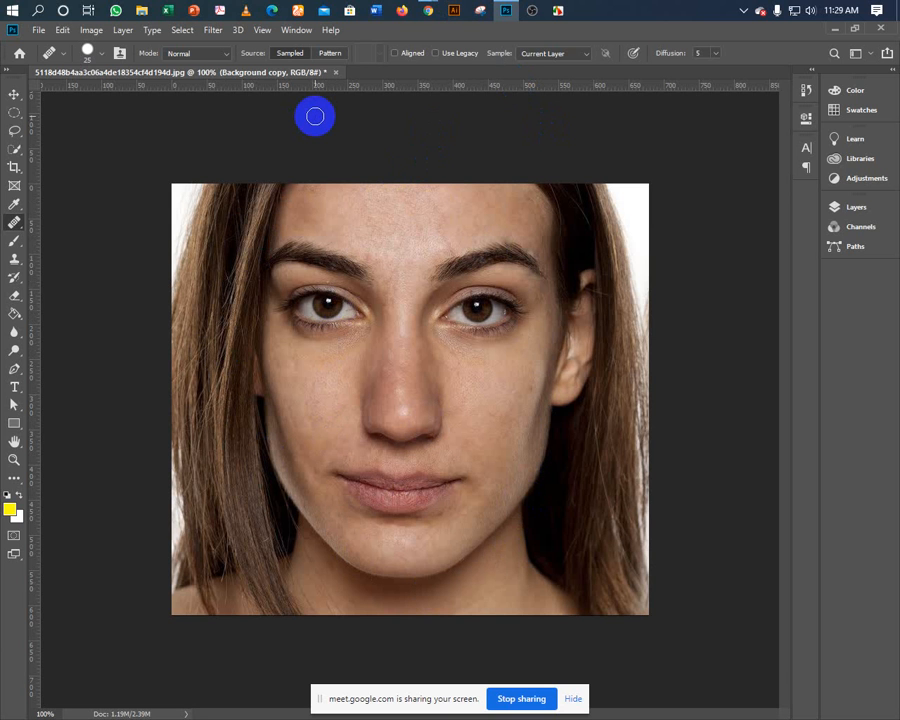
click(216, 31)
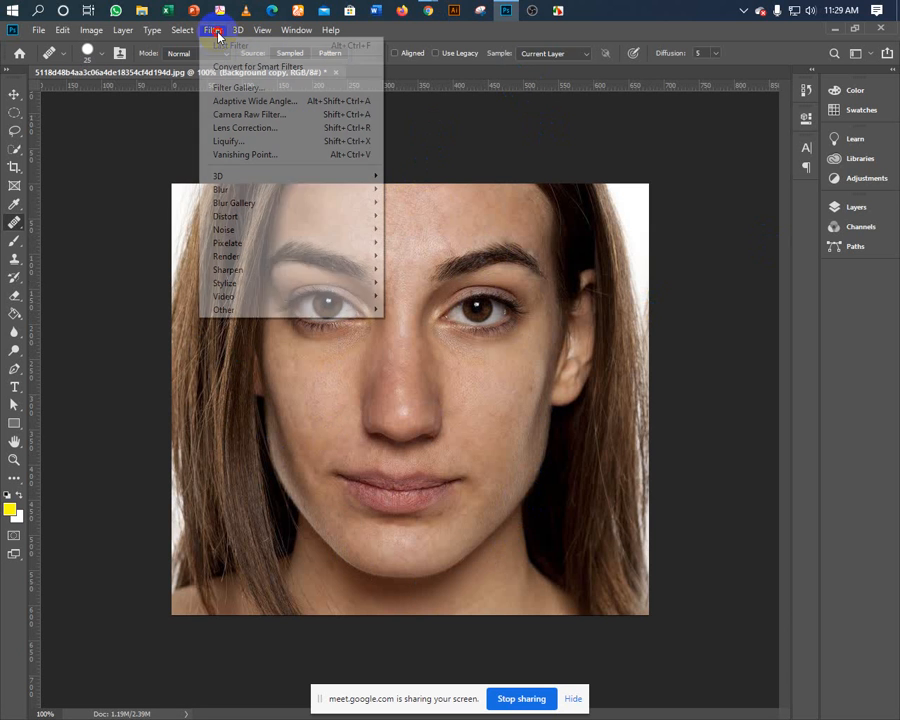
mouse_move(236, 189)
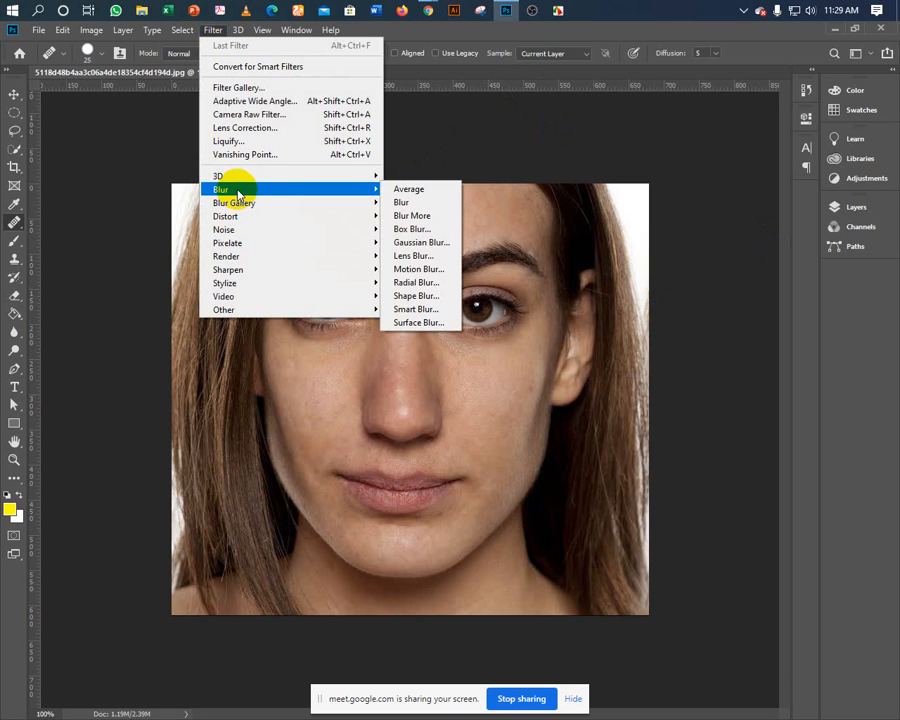
click(418, 245)
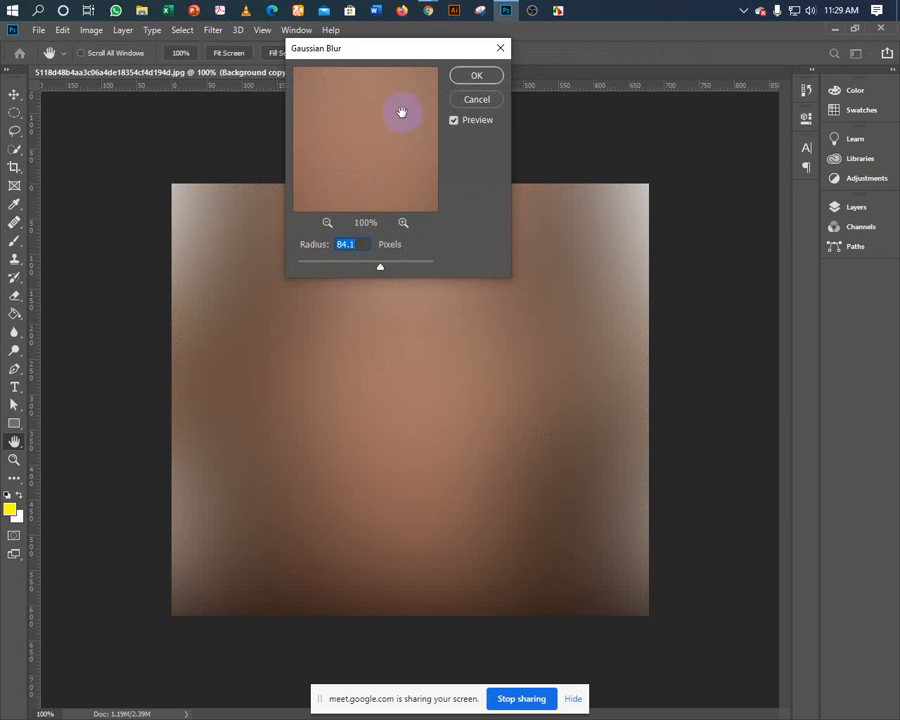
drag(376, 270, 286, 269)
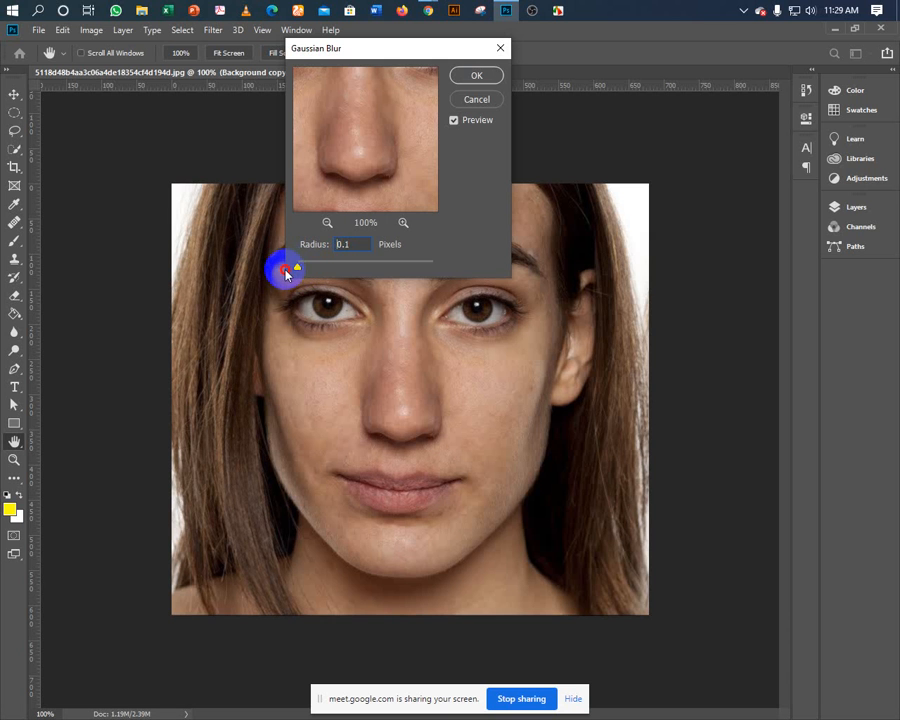
click(470, 99)
Duplicate the retouched Background copy layer and hide the layer it was duplicated from
key(j)
click(838, 206)
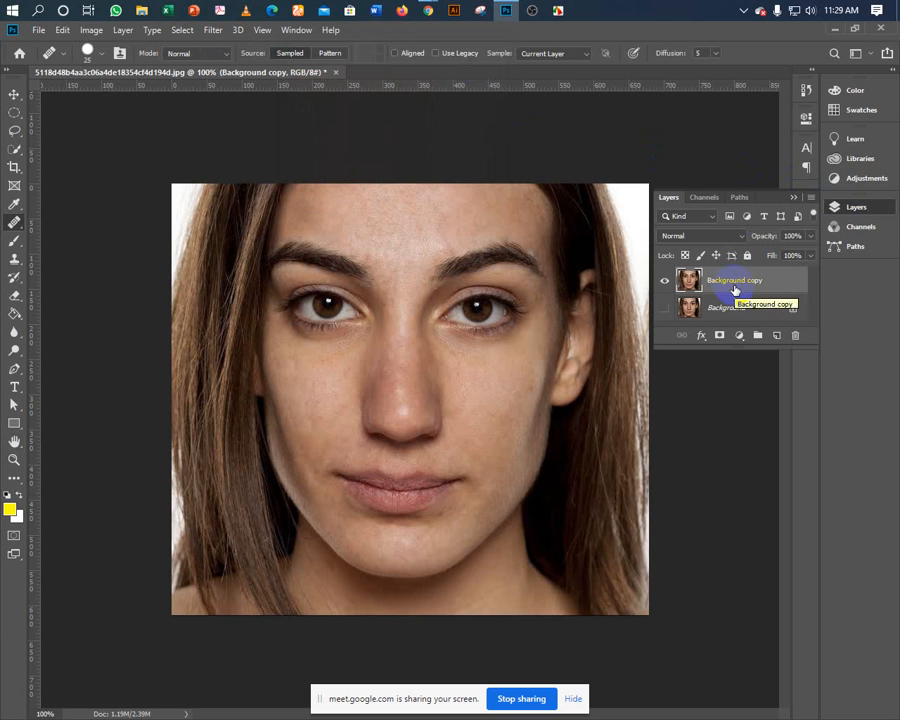
key(ctrl+j)
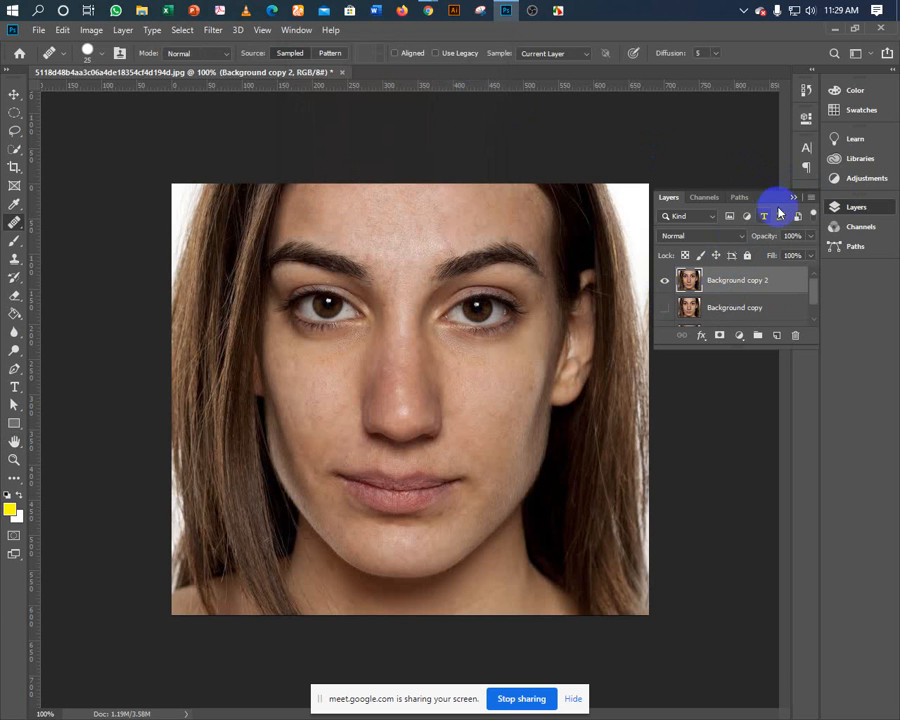
click(796, 200)
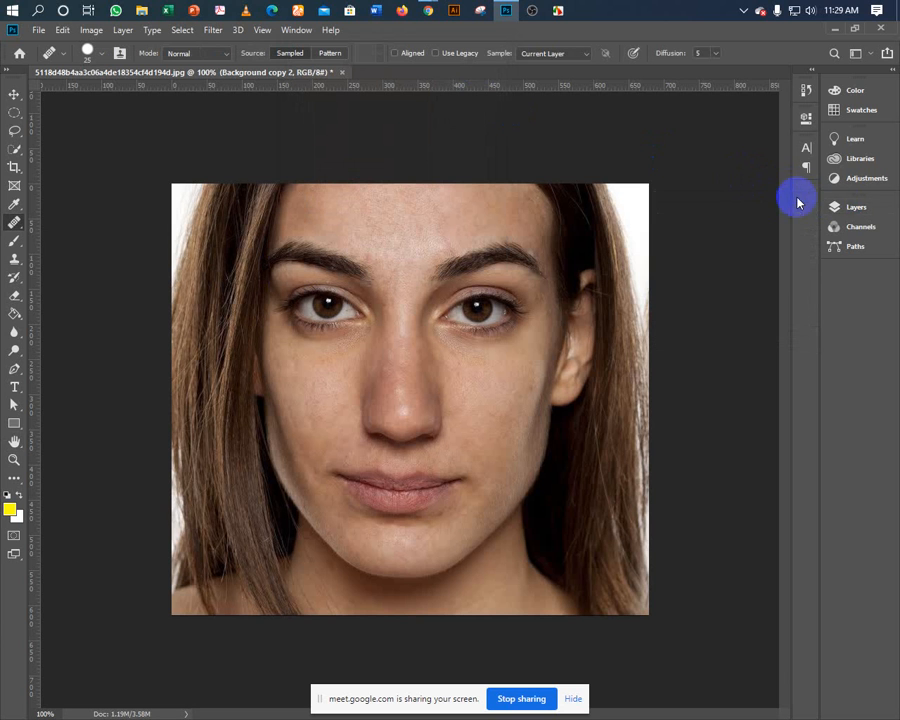
Apply a Gaussian Blur with a radius of 0.5 pixels to the new duplicate layer
click(213, 32)
mouse_move(231, 190)
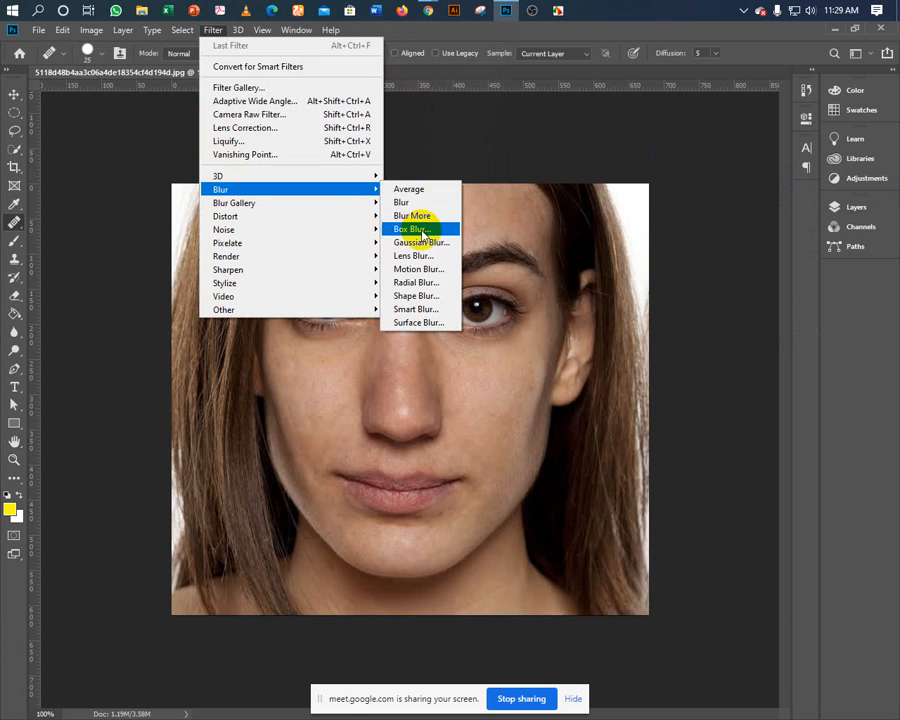
click(418, 244)
drag(380, 267, 275, 267)
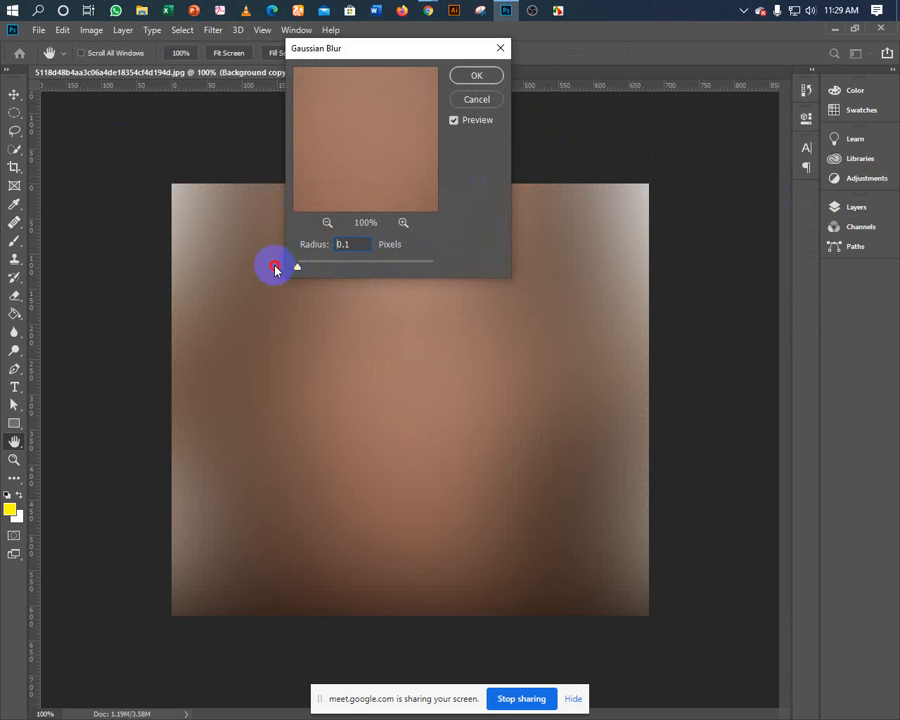
click(342, 244)
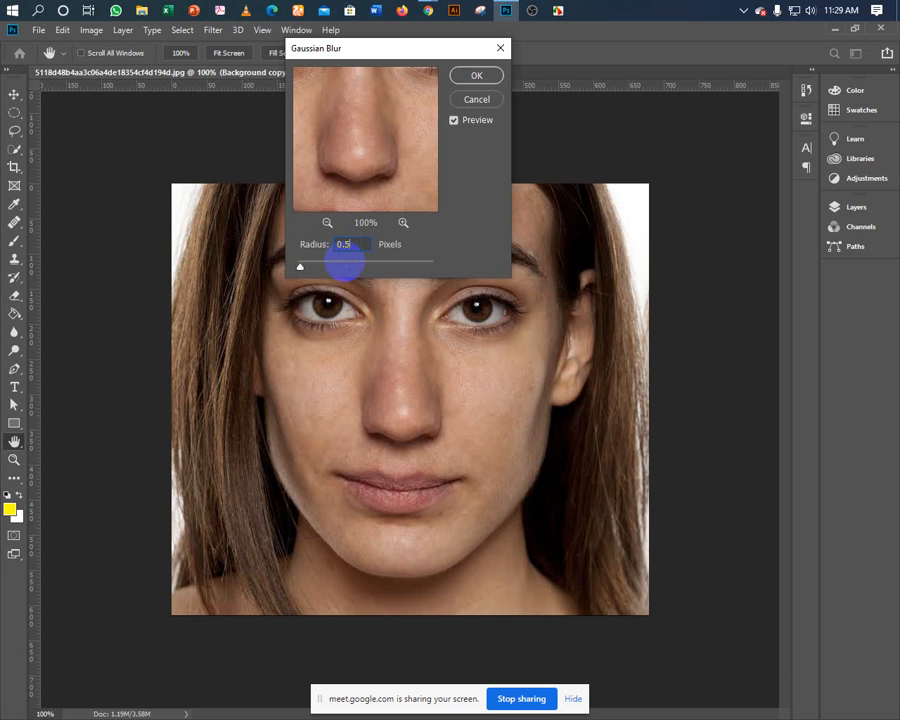
click(461, 79)
Show the Background copy layer and switch the blurred layer off and on to compare the skin before and after the blur
click(836, 208)
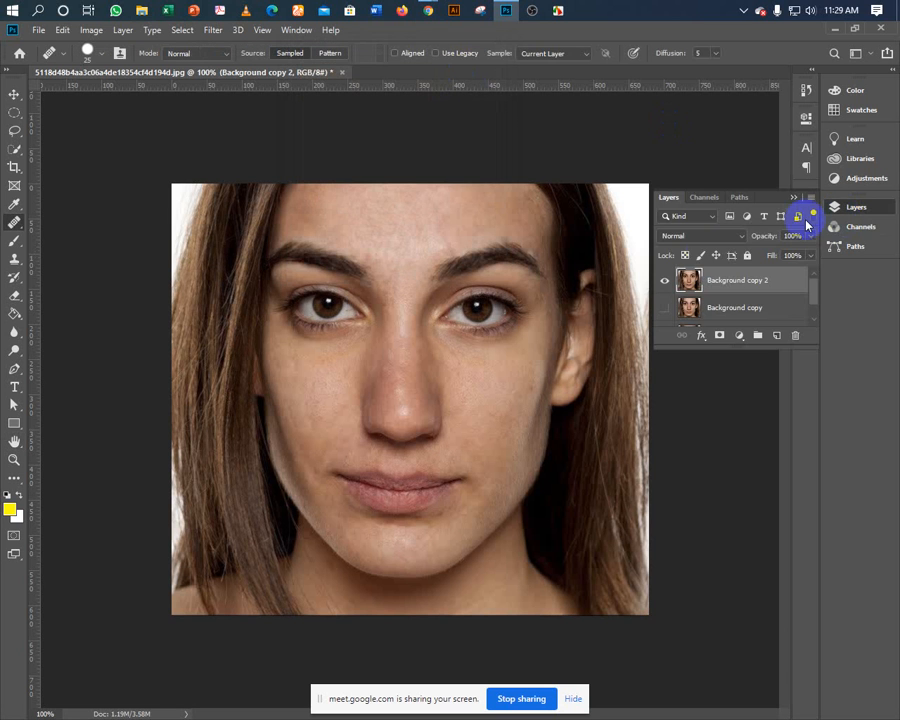
click(664, 306)
click(665, 280)
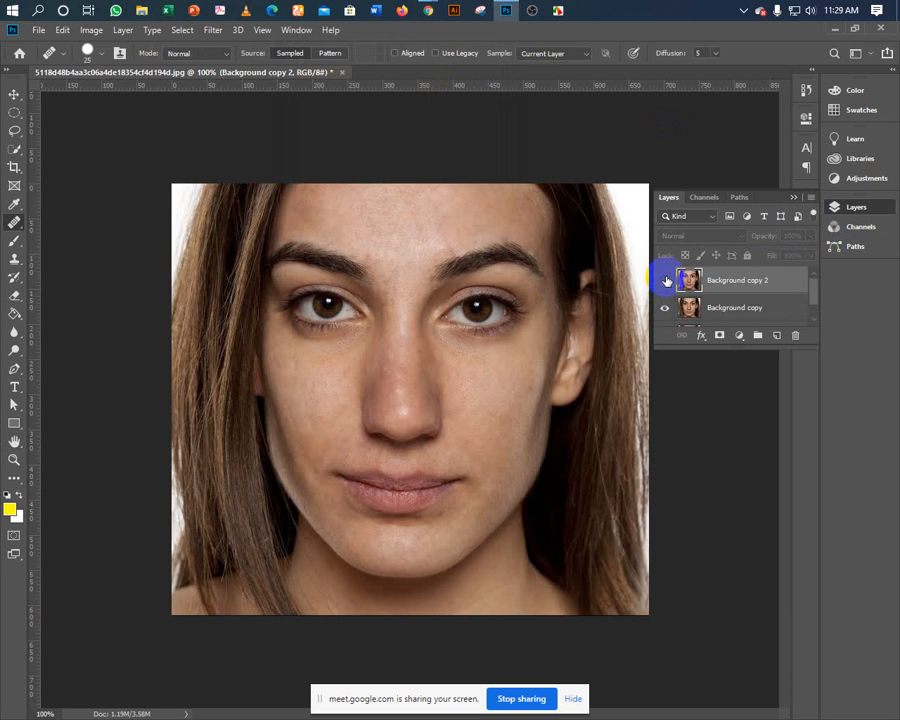
click(666, 280)
click(666, 280)
click(666, 281)
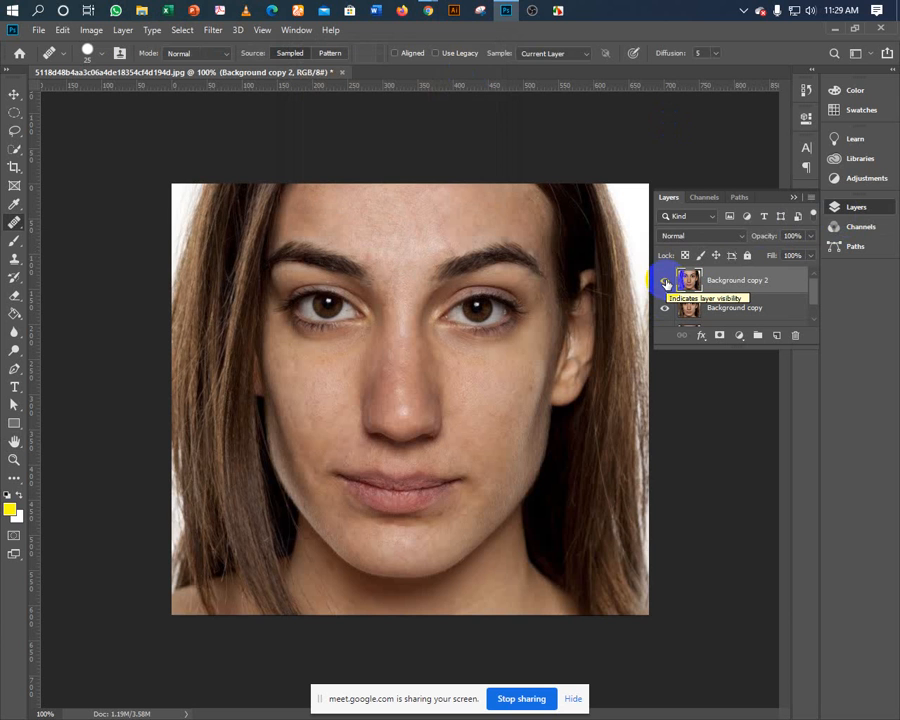
click(666, 282)
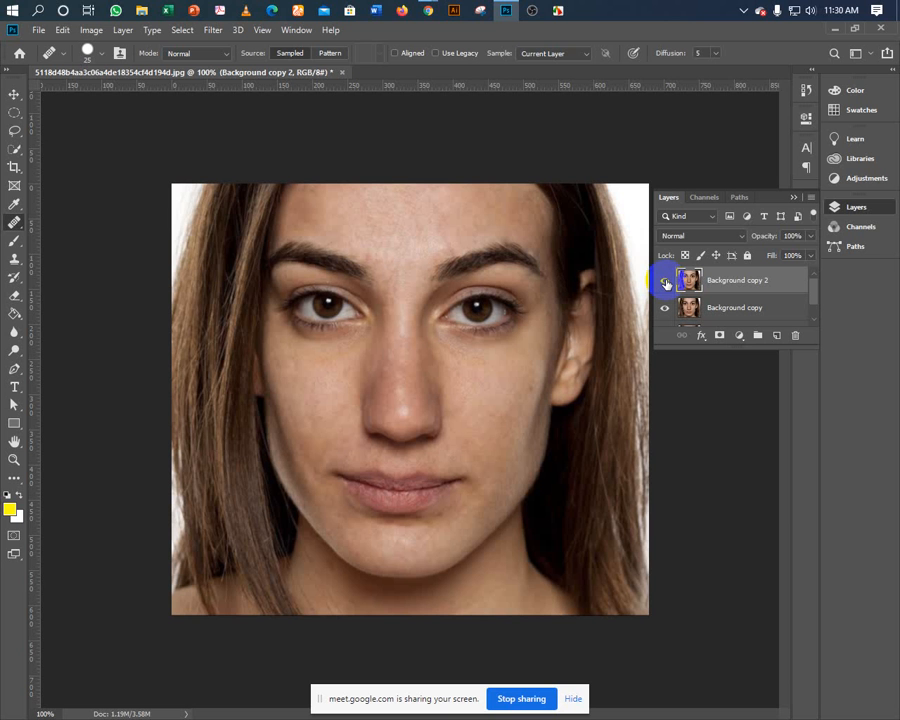
click(666, 283)
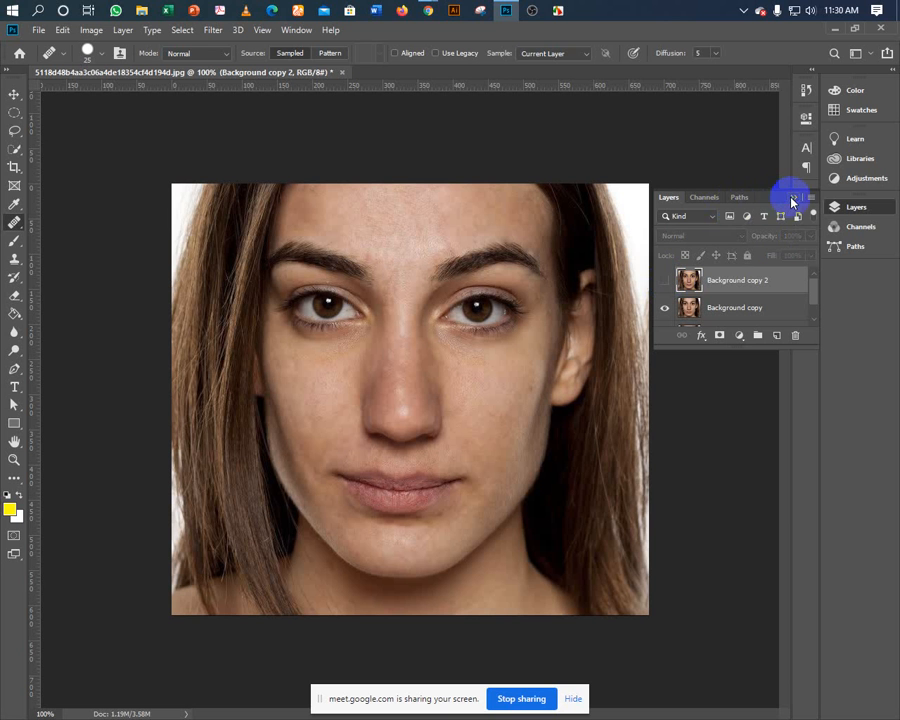
click(793, 198)
Fit the portrait to the window and examine the effect of the blur by repeatedly toggling the visibility of Background copy 2
key(ctrl+0)
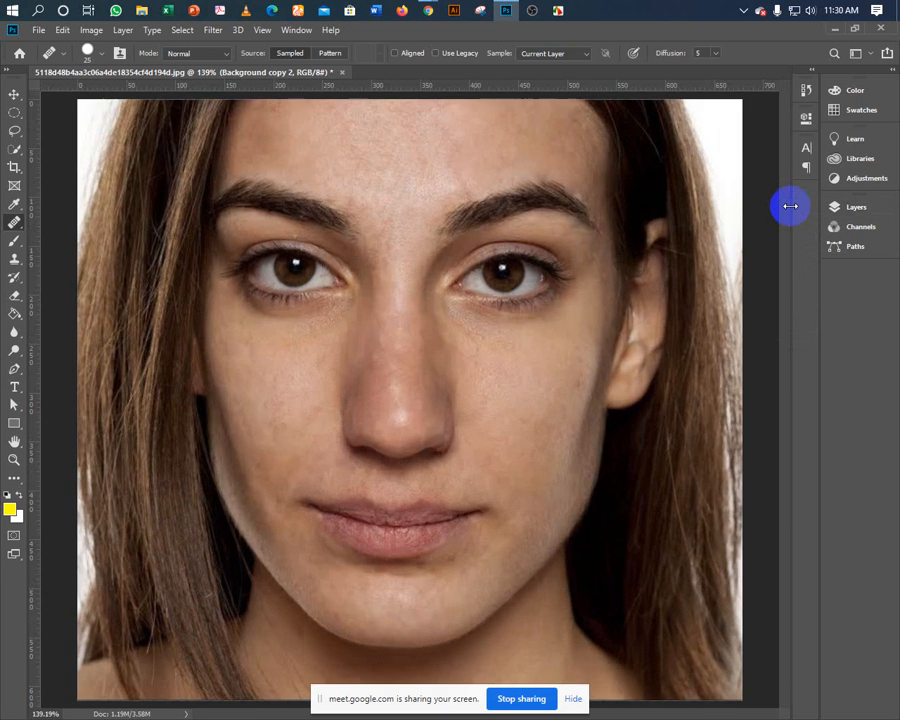
click(840, 207)
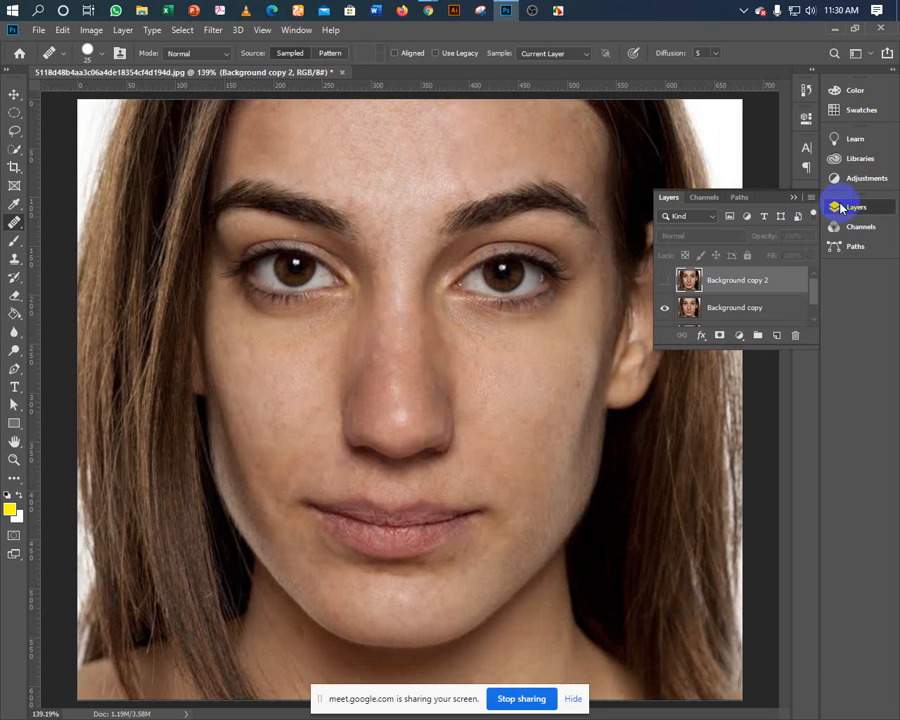
click(666, 281)
click(666, 282)
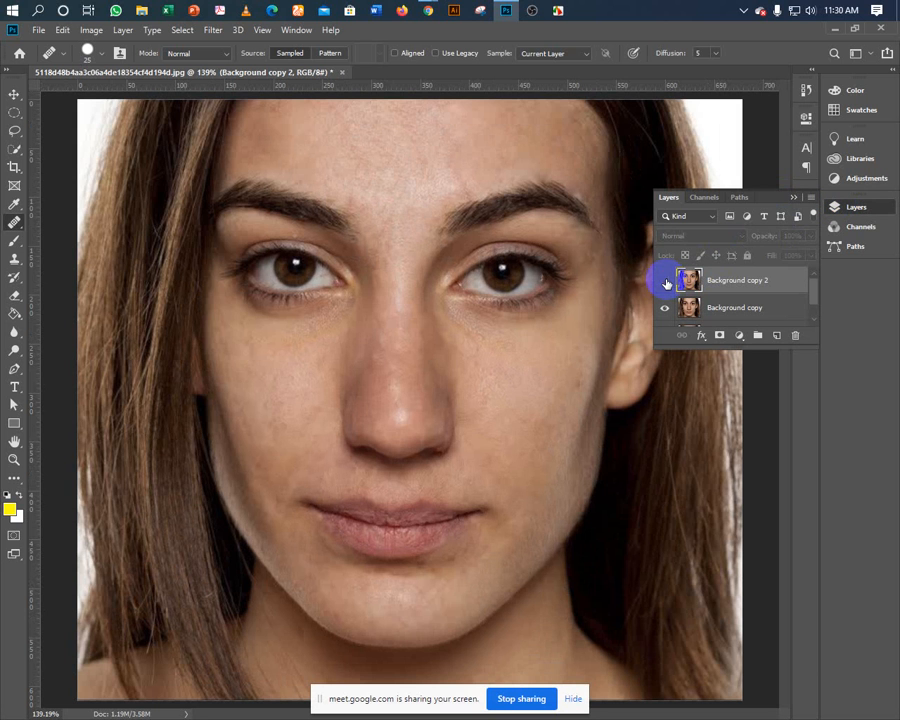
click(666, 282)
click(666, 282)
click(666, 282)
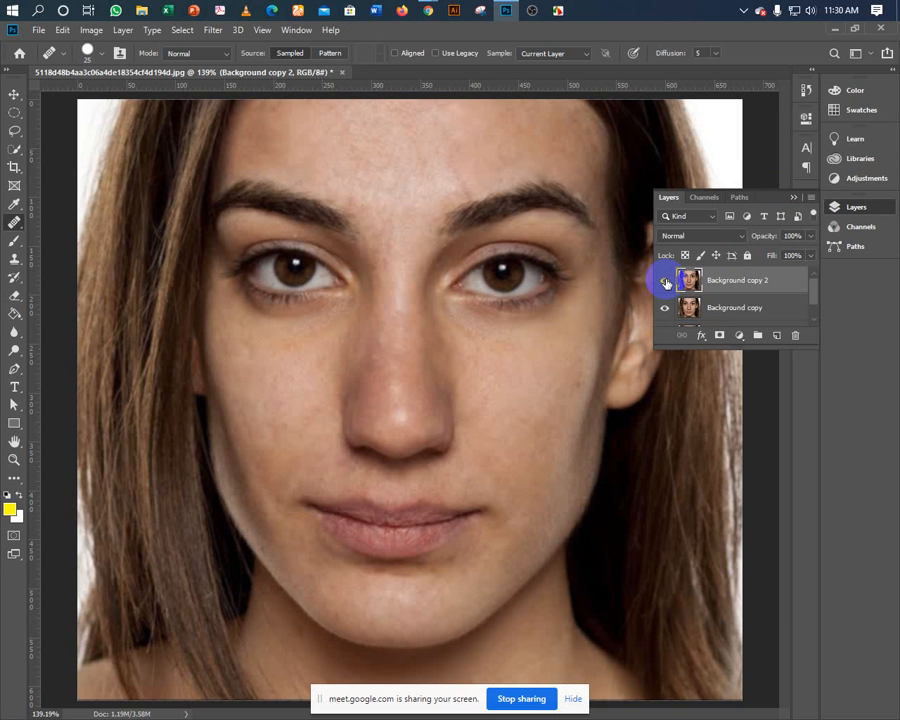
click(666, 282)
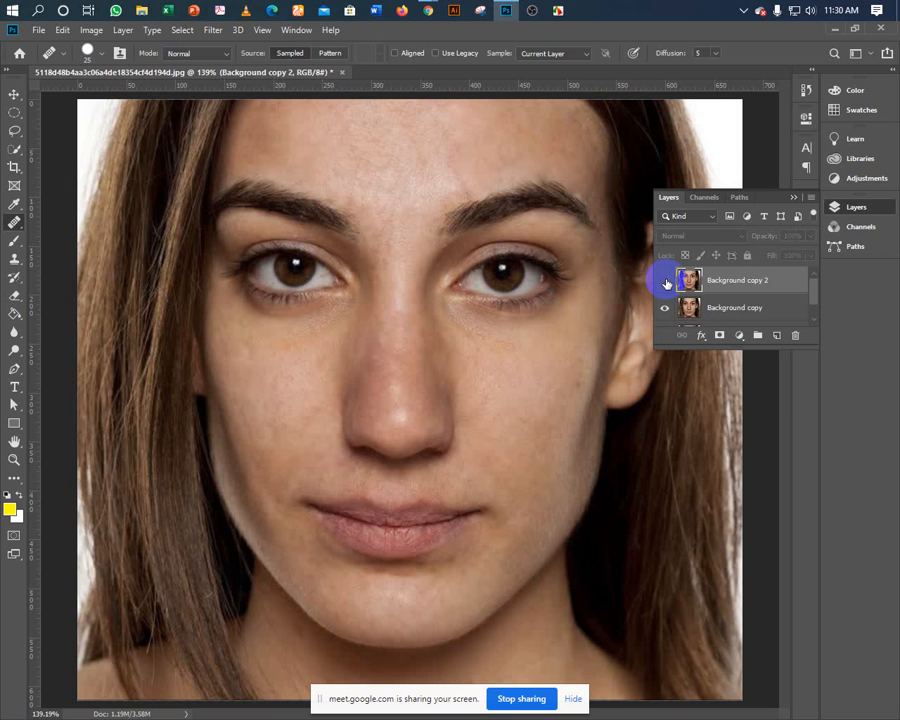
click(666, 282)
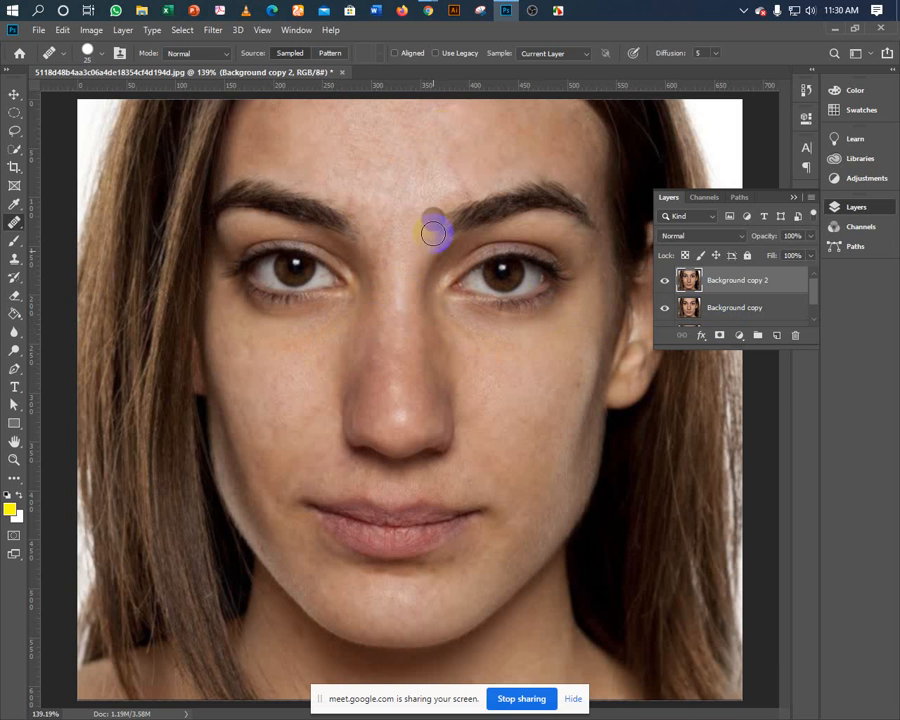
click(664, 282)
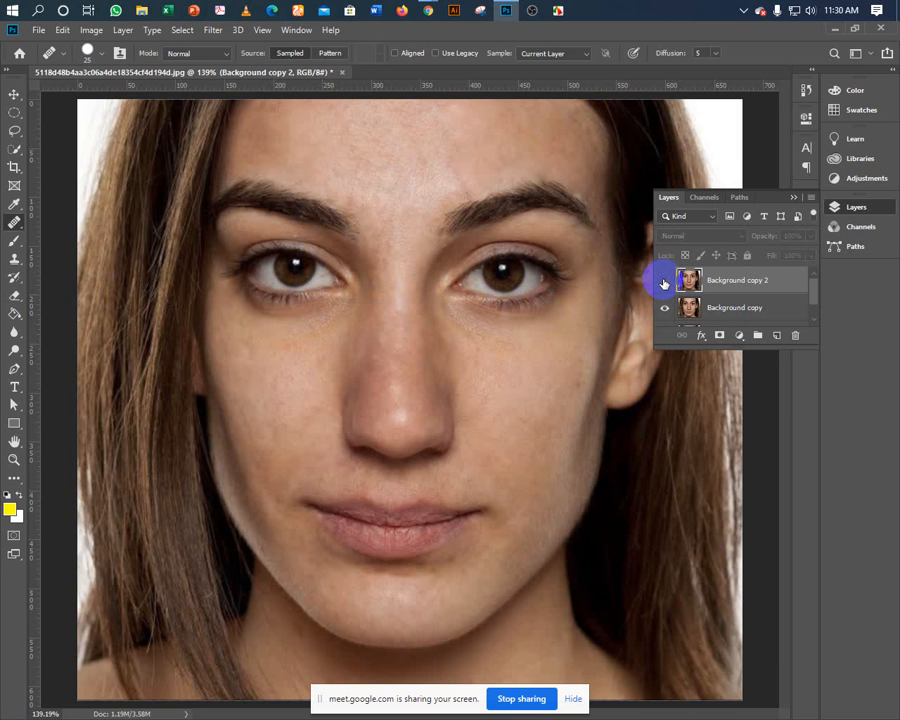
click(664, 282)
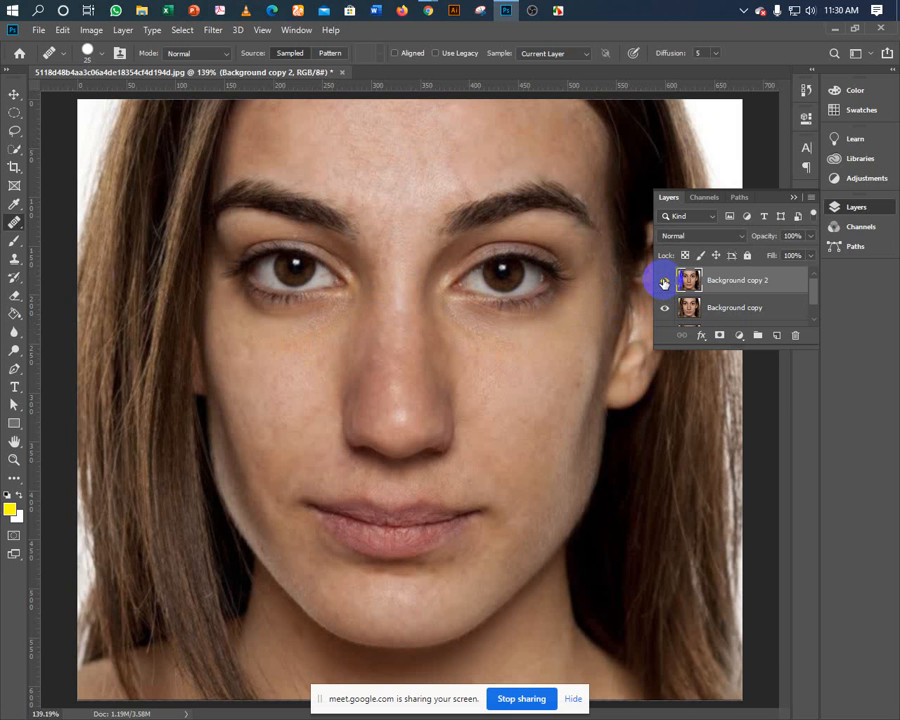
click(664, 282)
click(664, 282)
click(664, 282)
click(664, 282)
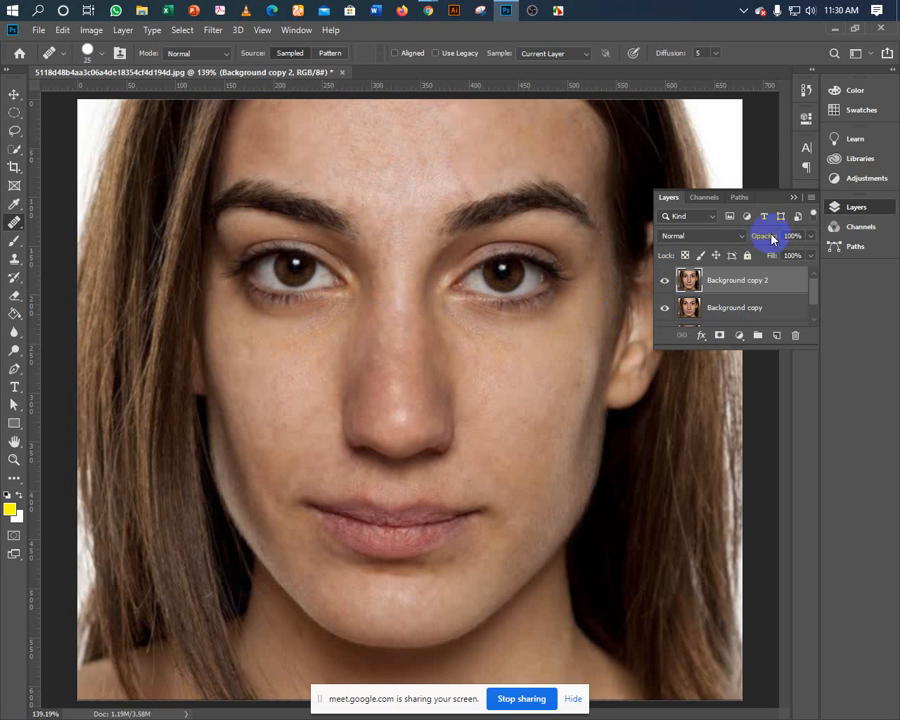
click(793, 198)
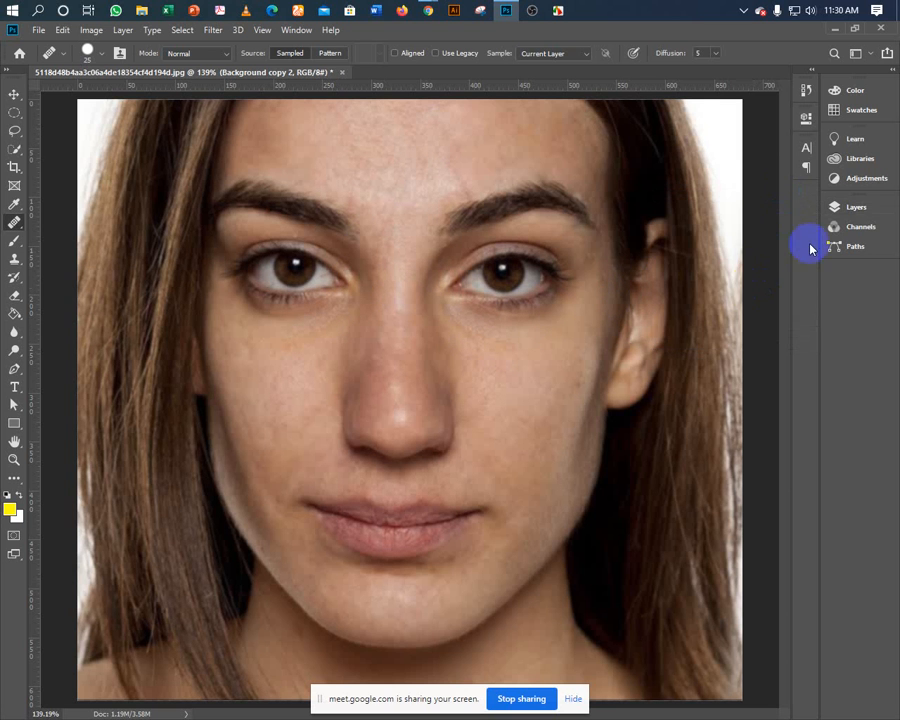
click(834, 207)
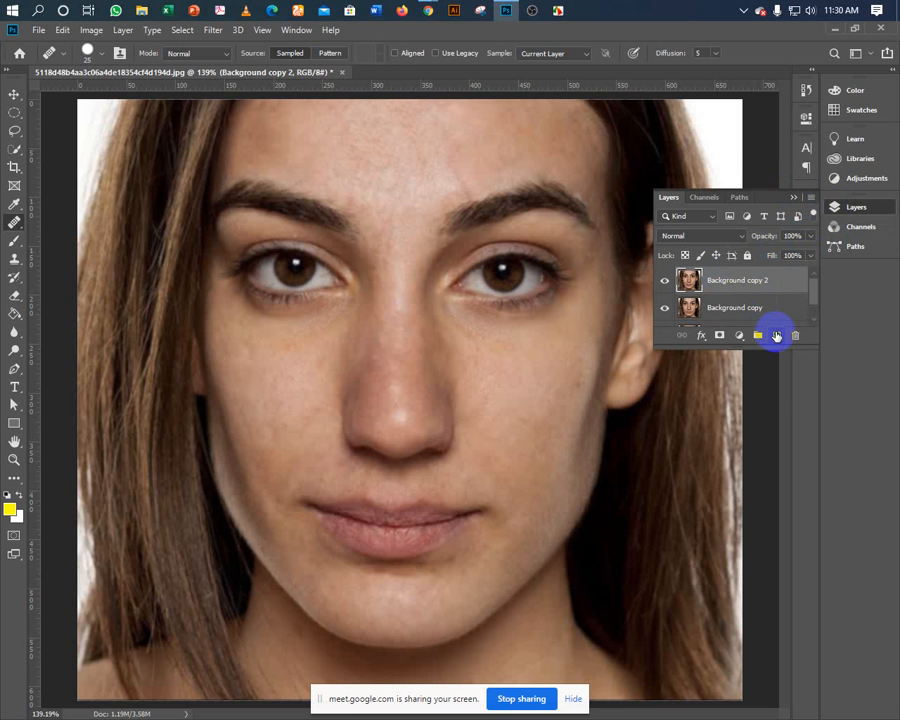
Hide the Background copy 2 layer and select the Background copy layer
click(794, 196)
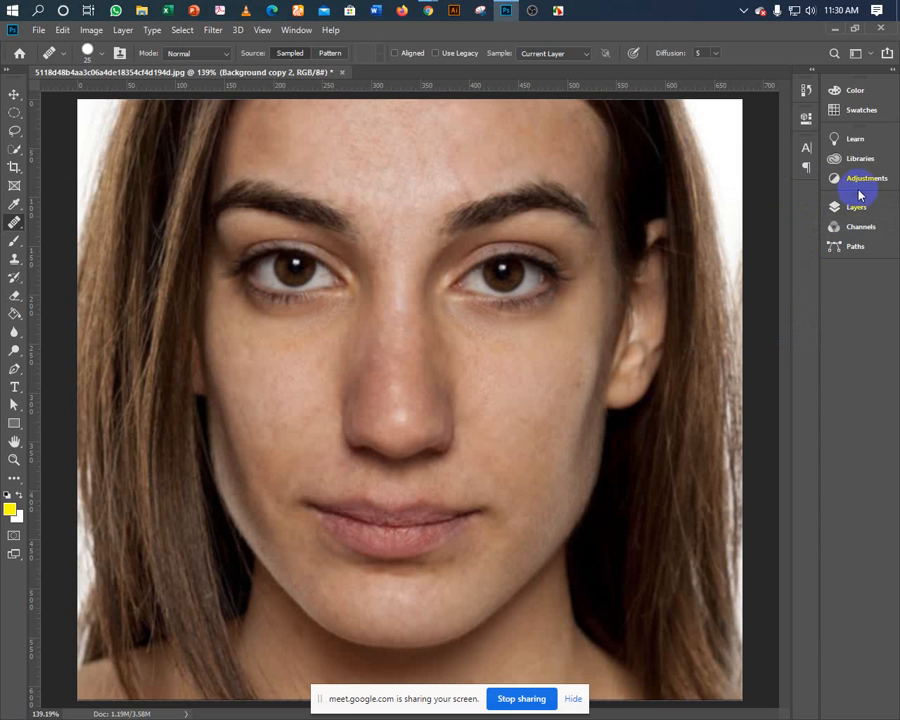
click(837, 212)
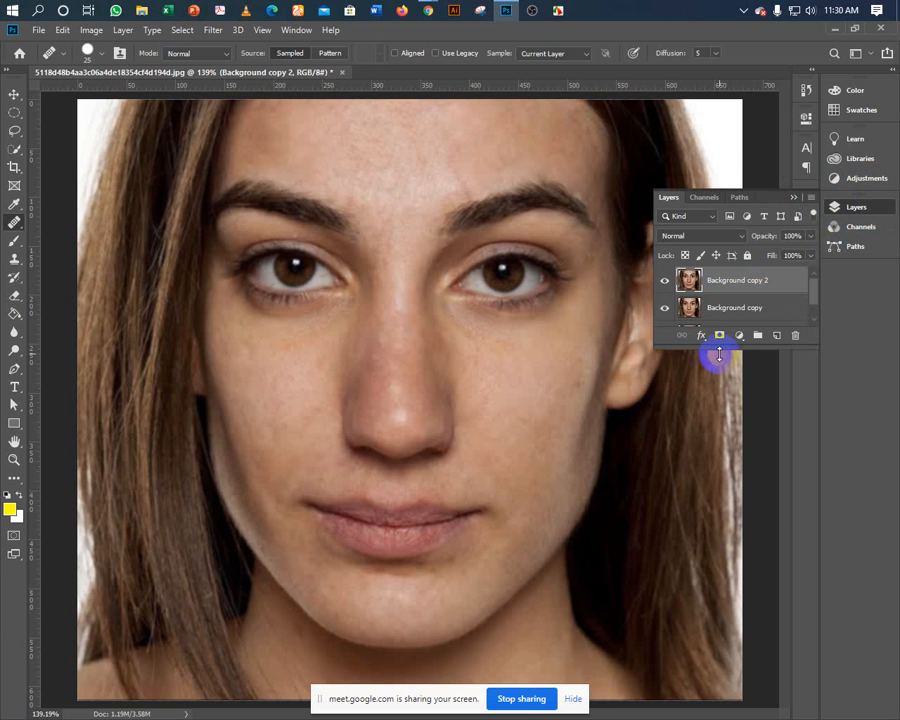
click(665, 281)
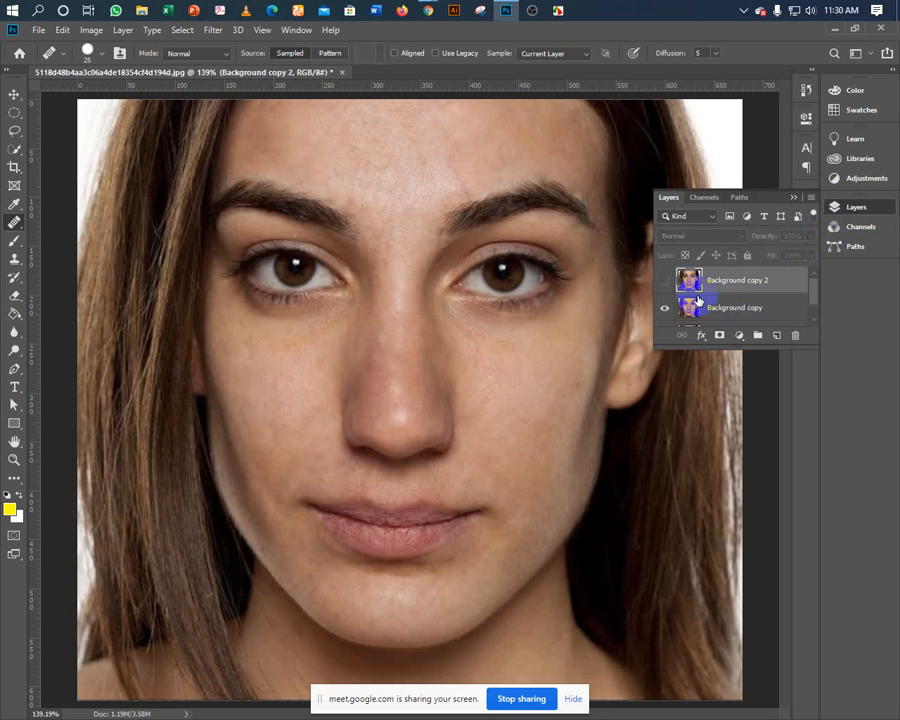
click(716, 307)
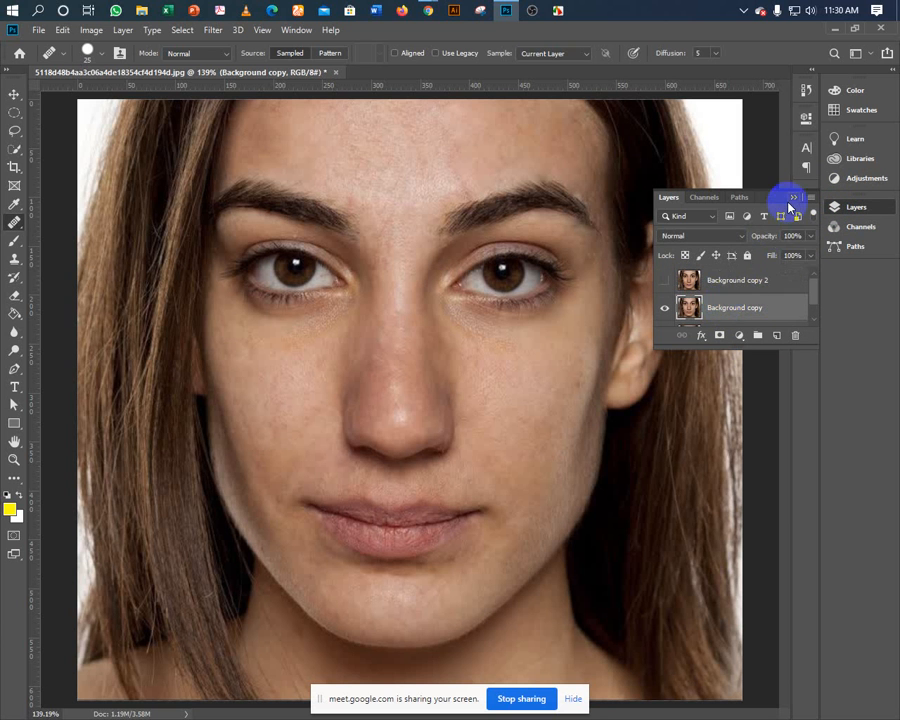
click(794, 197)
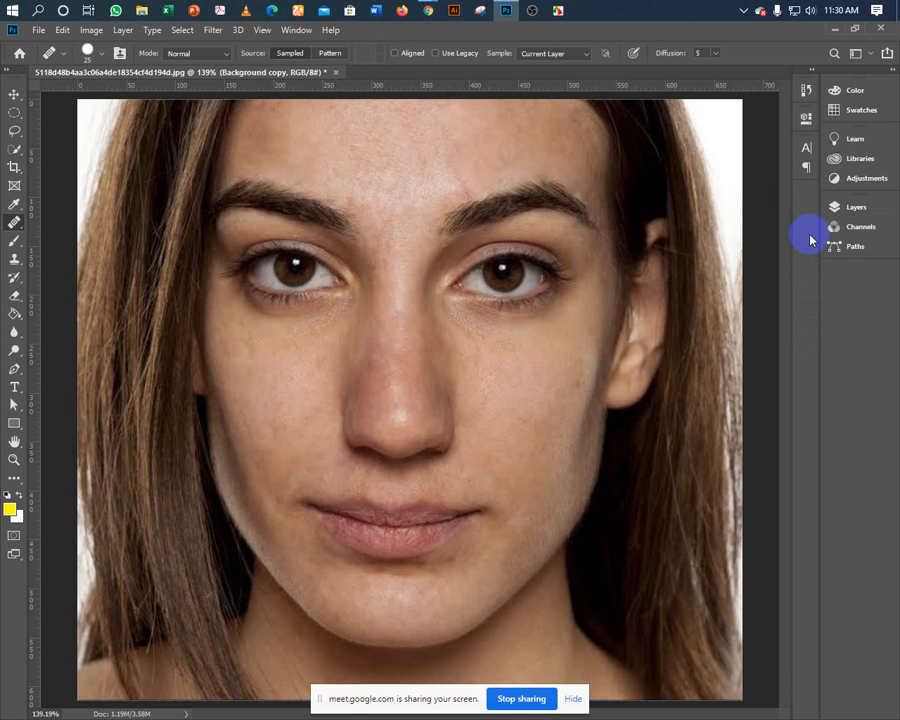
Try a Brightness/Contrast adjustment with brightness 30 and contrast 10 on the Background copy layer
click(123, 30)
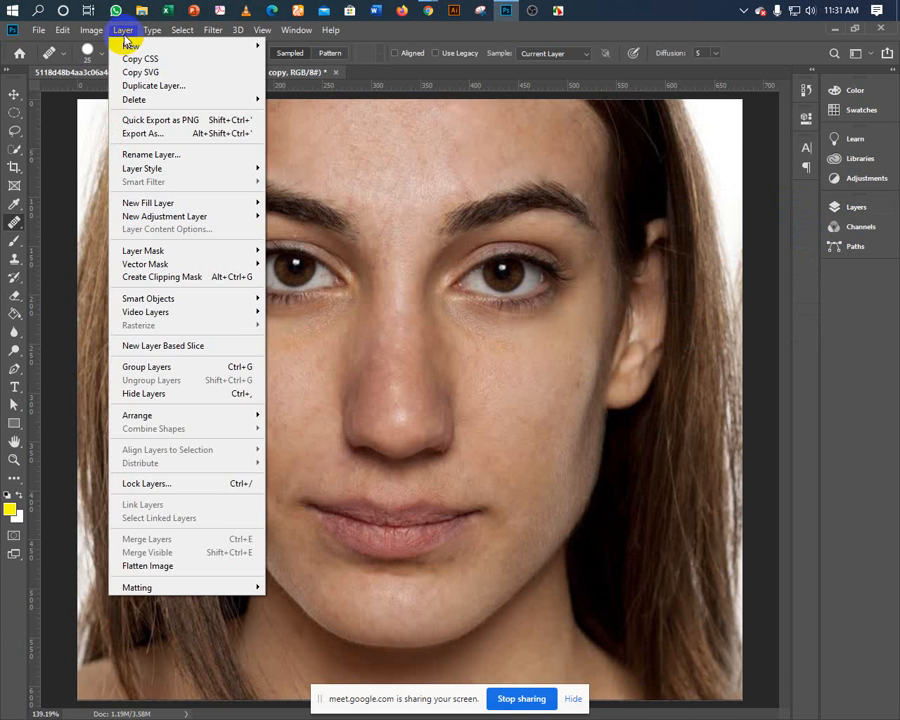
click(91, 30)
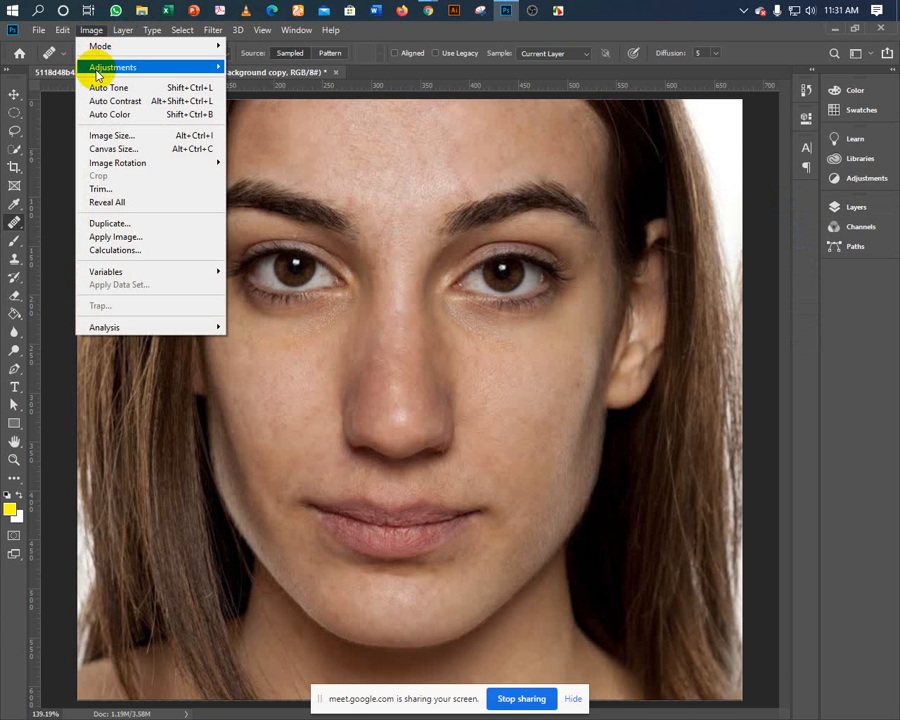
mouse_move(97, 70)
click(252, 68)
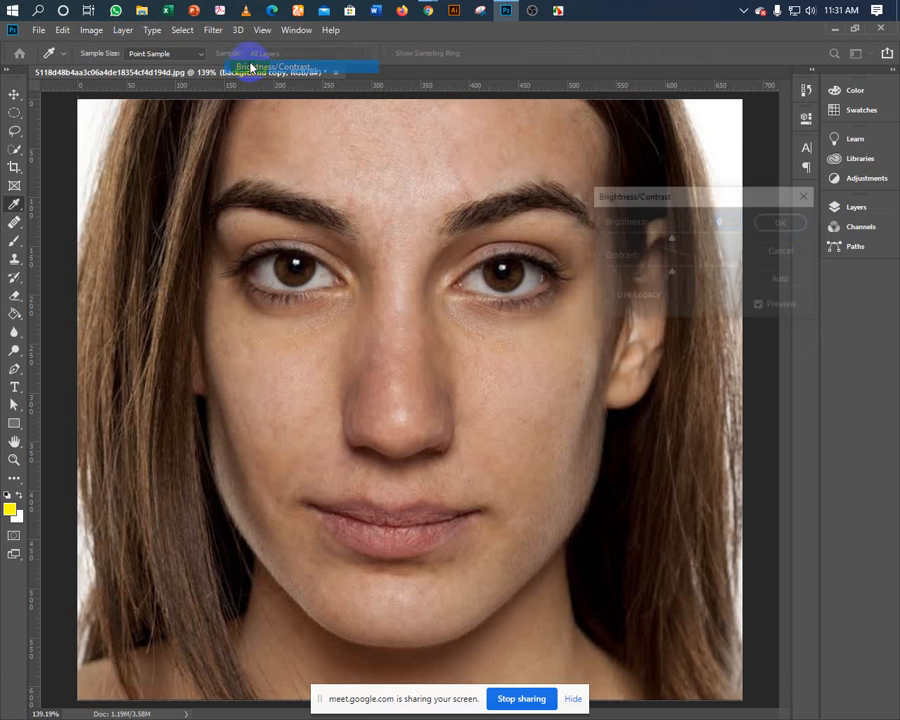
drag(673, 241, 673, 270)
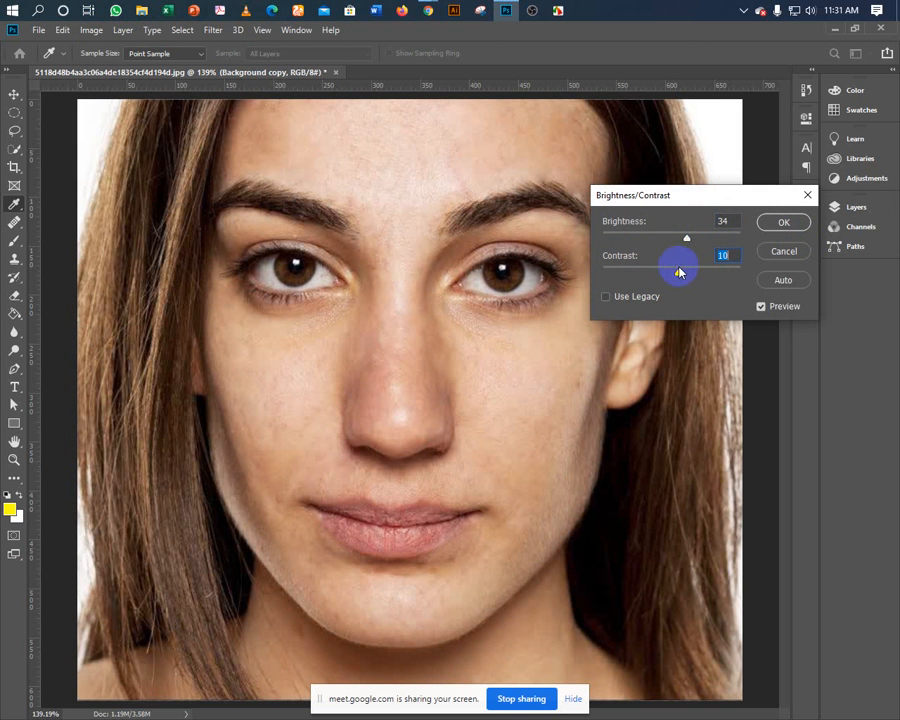
click(723, 221)
text(30)
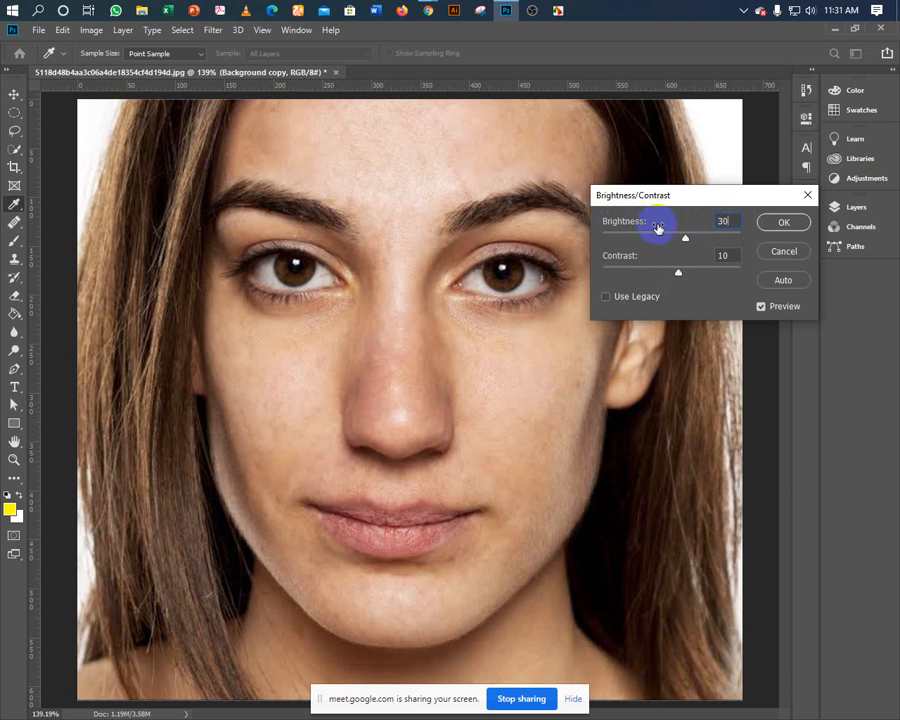
click(762, 224)
key(j)
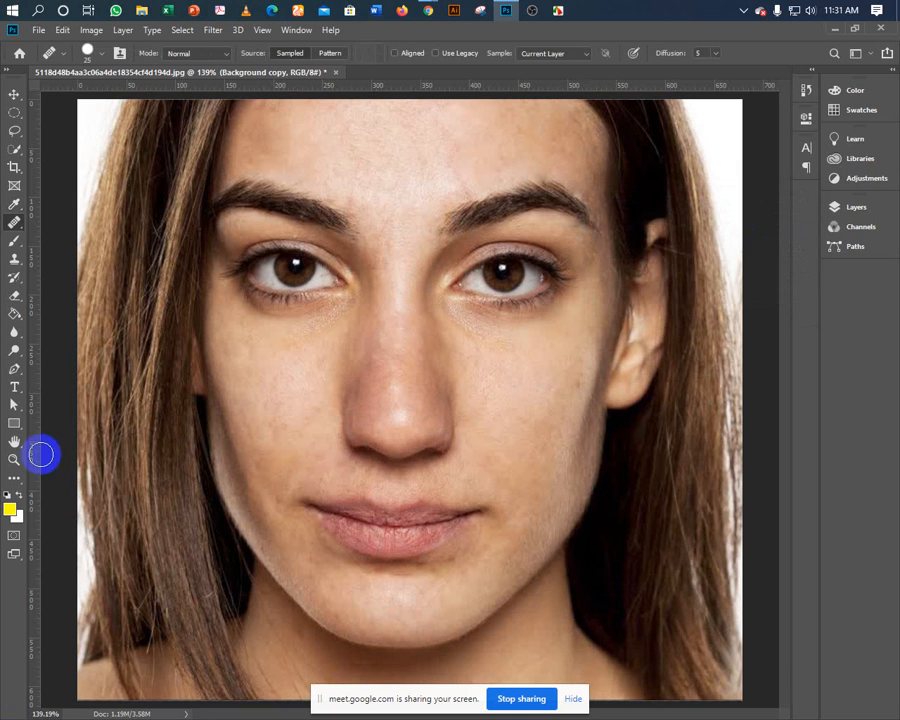
click(838, 208)
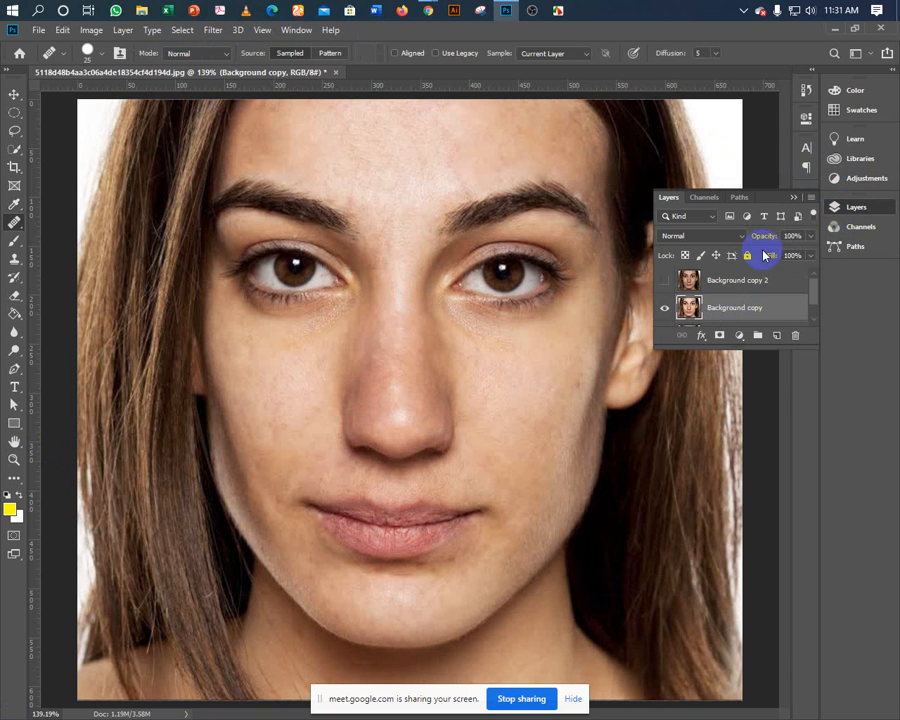
click(795, 199)
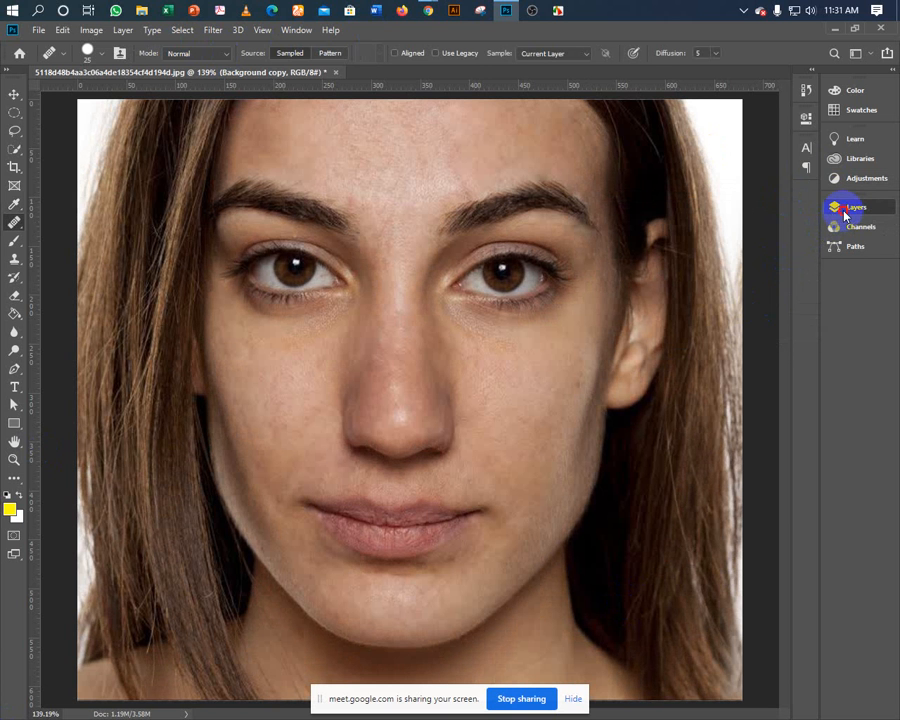
Duplicate the Background copy layer, hide the layer it was duplicated from, and keep the new duplicate selected
click(834, 208)
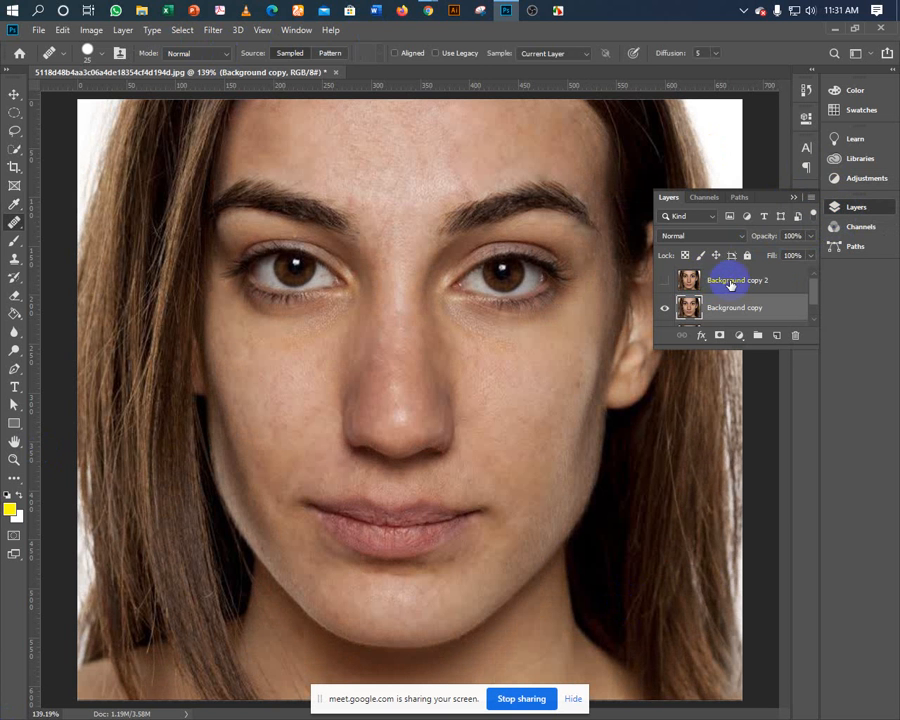
click(716, 284)
click(703, 309)
scroll(703, 311, down, 2)
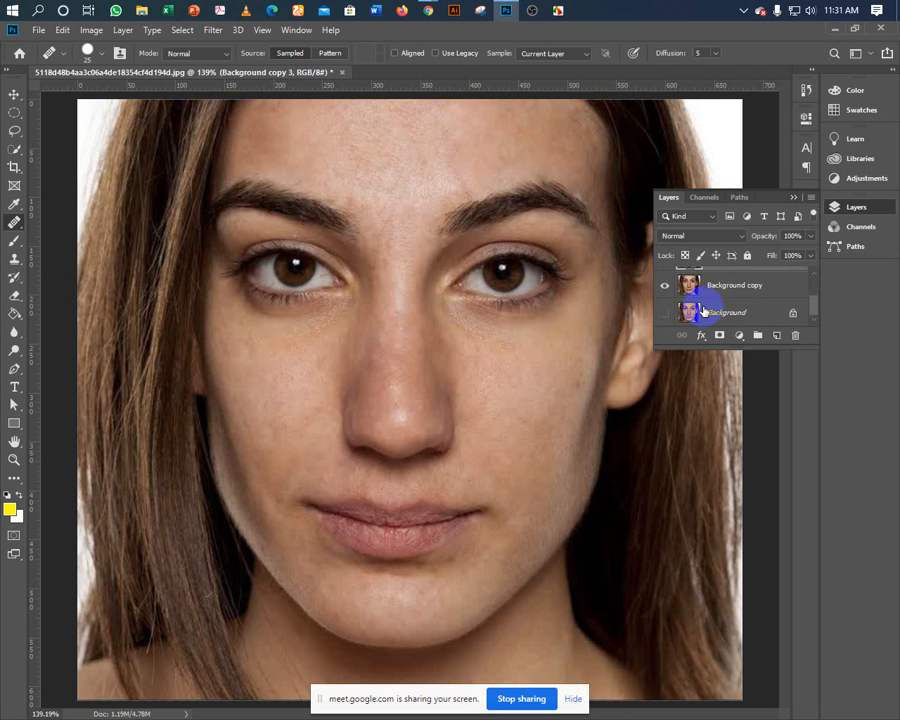
scroll(703, 311, up, 1)
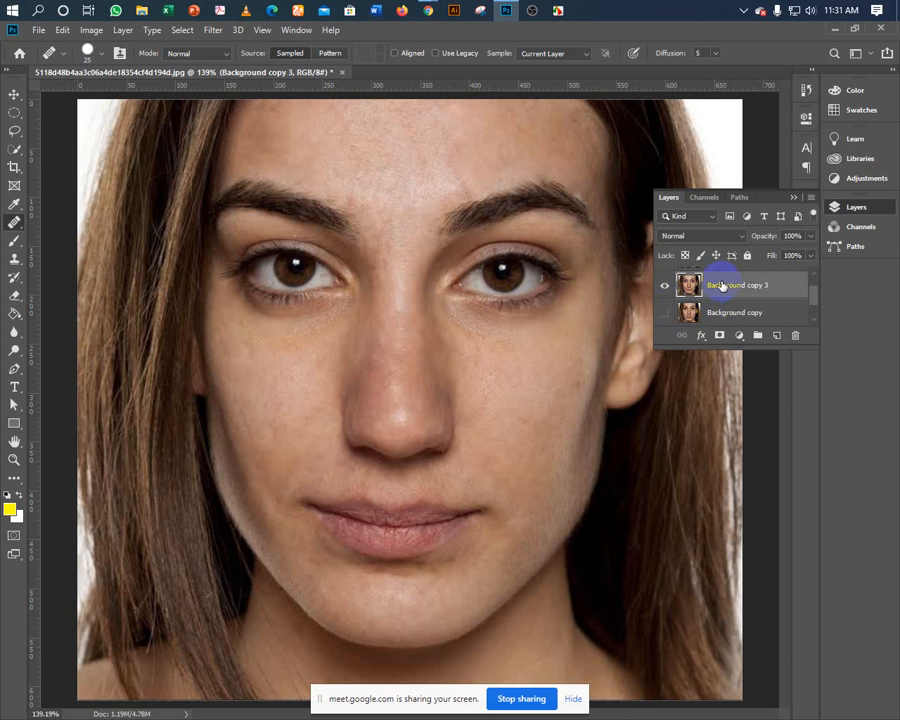
click(795, 198)
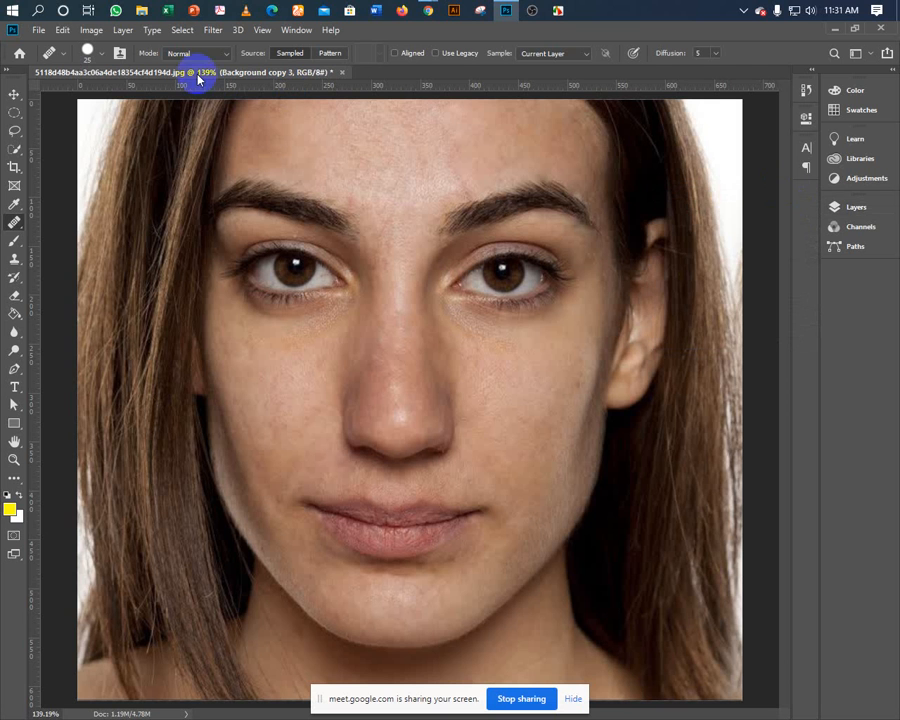
Apply a Brightness/Contrast adjustment to the new duplicate layer with brightness 30 and slightly raised contrast
click(123, 30)
mouse_move(88, 30)
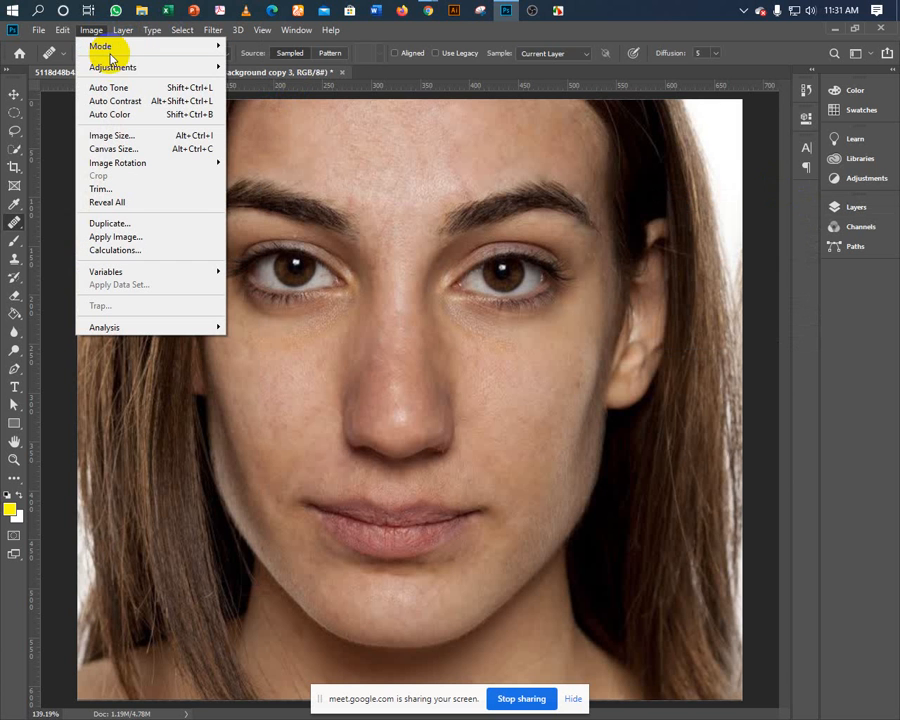
mouse_move(221, 66)
click(250, 67)
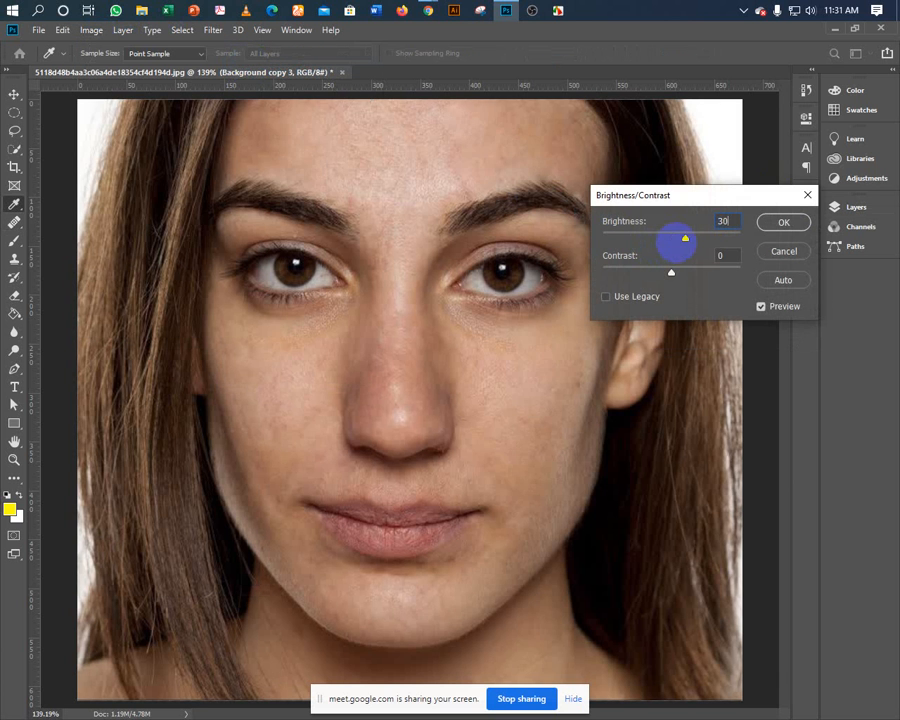
key(Tab)
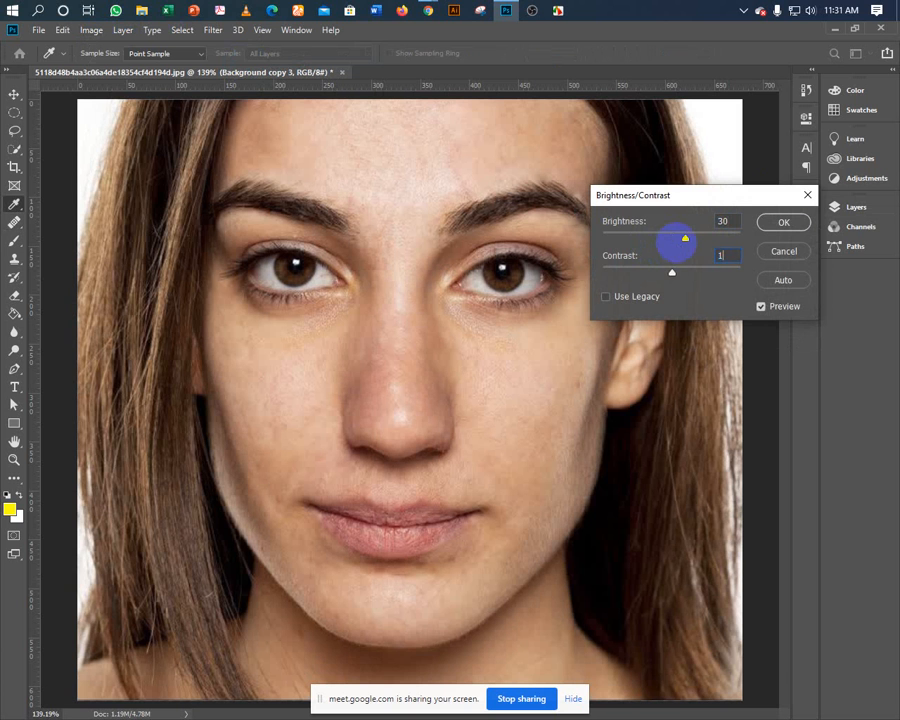
key(Return)
key(j)
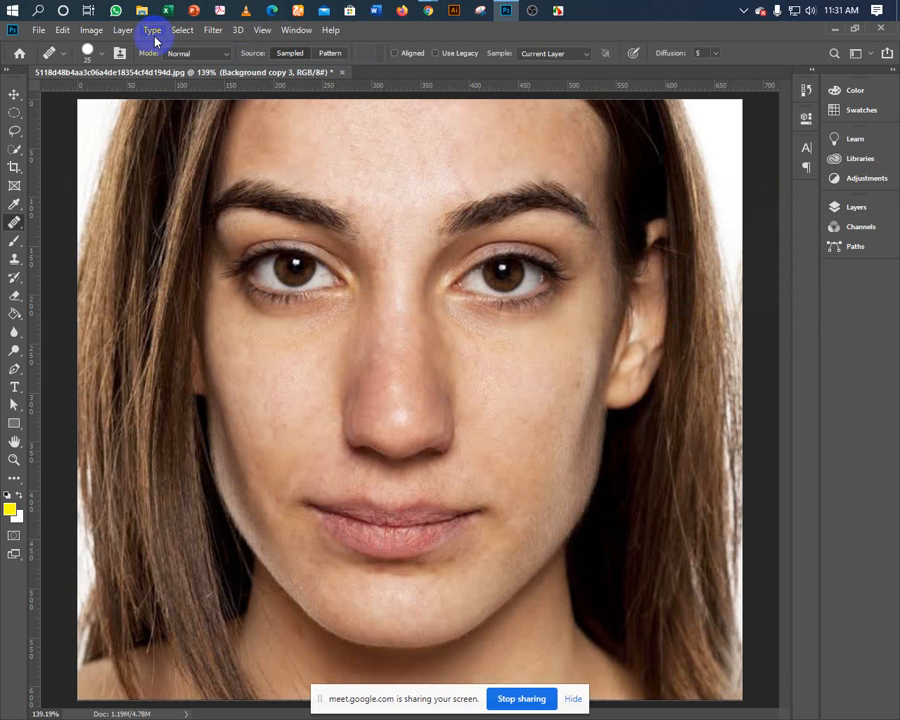
Try a Levels adjustment on Background copy 3, raising the shadow input level to 16 and returning it to 0
click(90, 30)
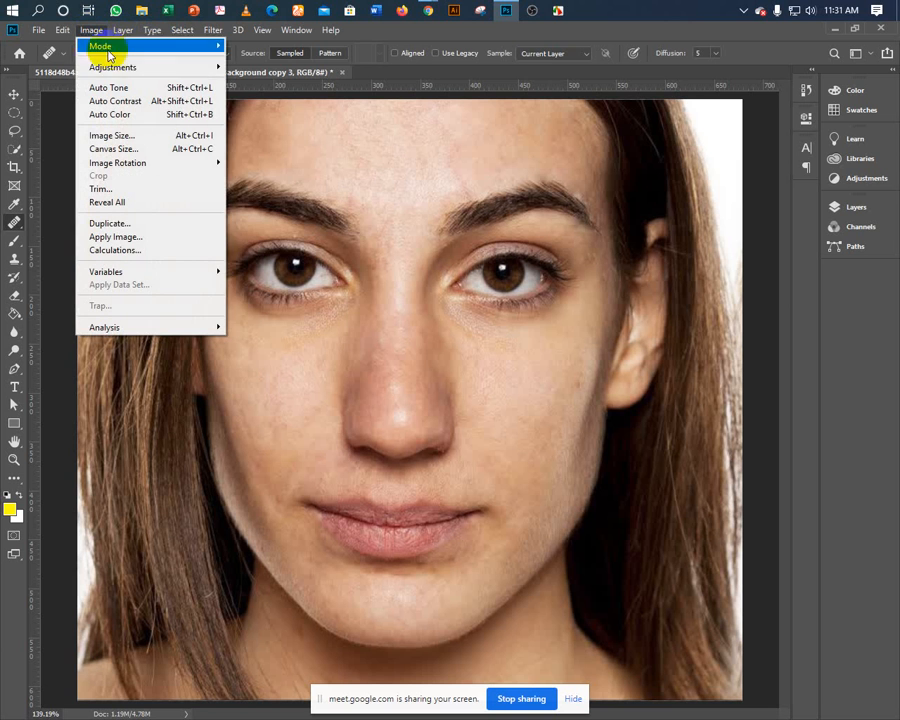
mouse_move(119, 68)
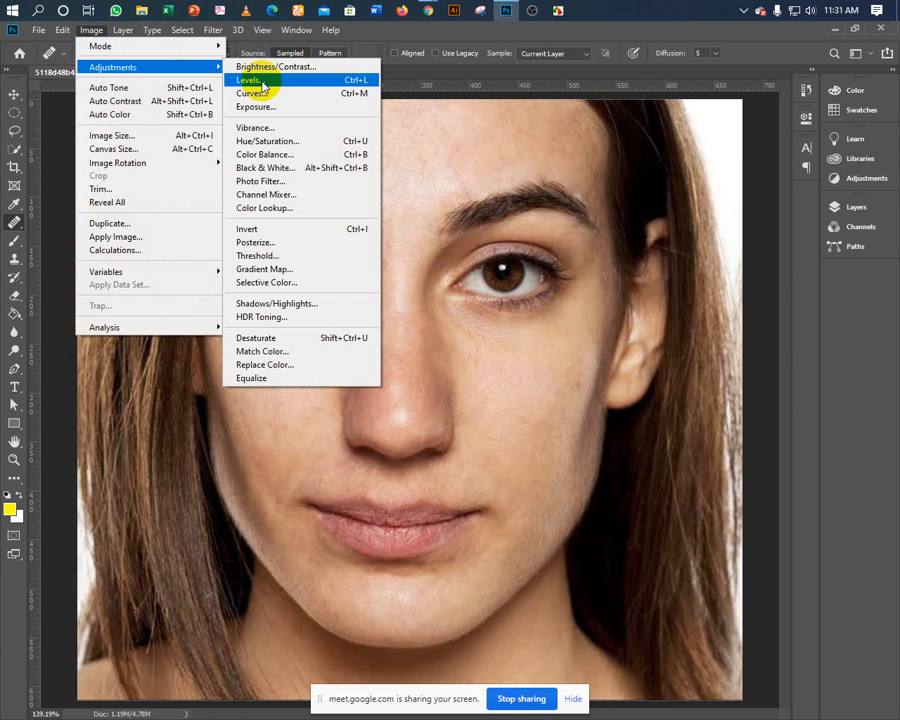
click(261, 84)
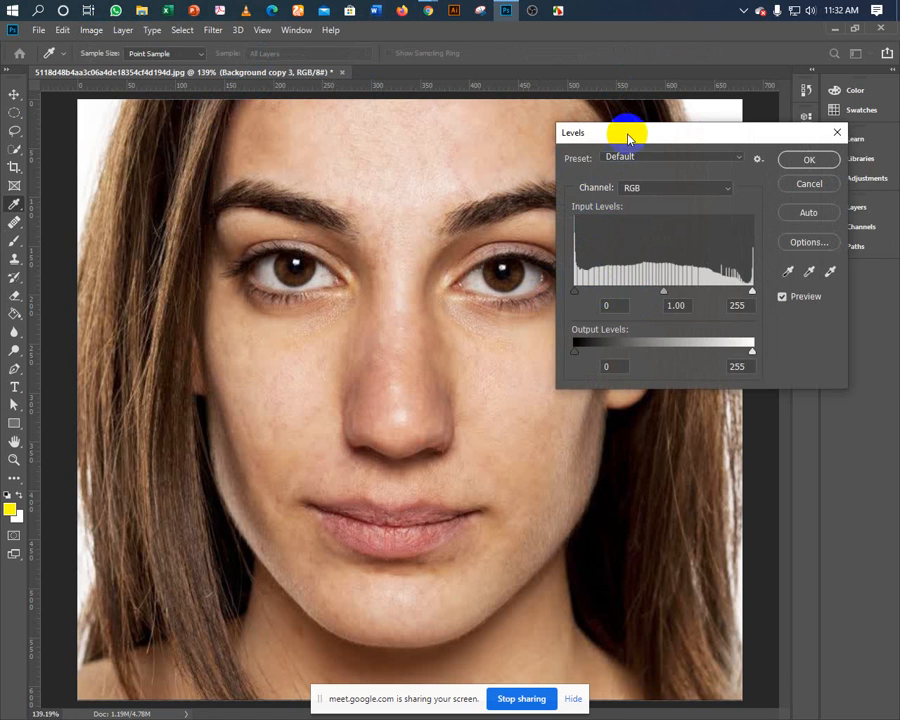
drag(626, 136, 669, 140)
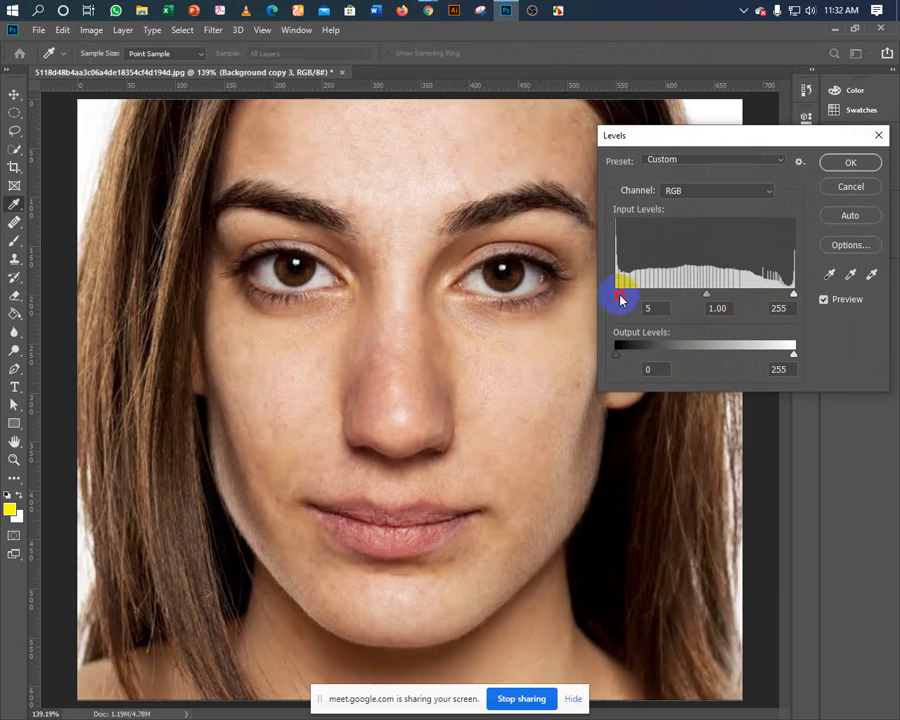
mouse_move(620, 300)
mouse_down()
mouse_move(646, 302)
mouse_move(624, 297)
mouse_up()
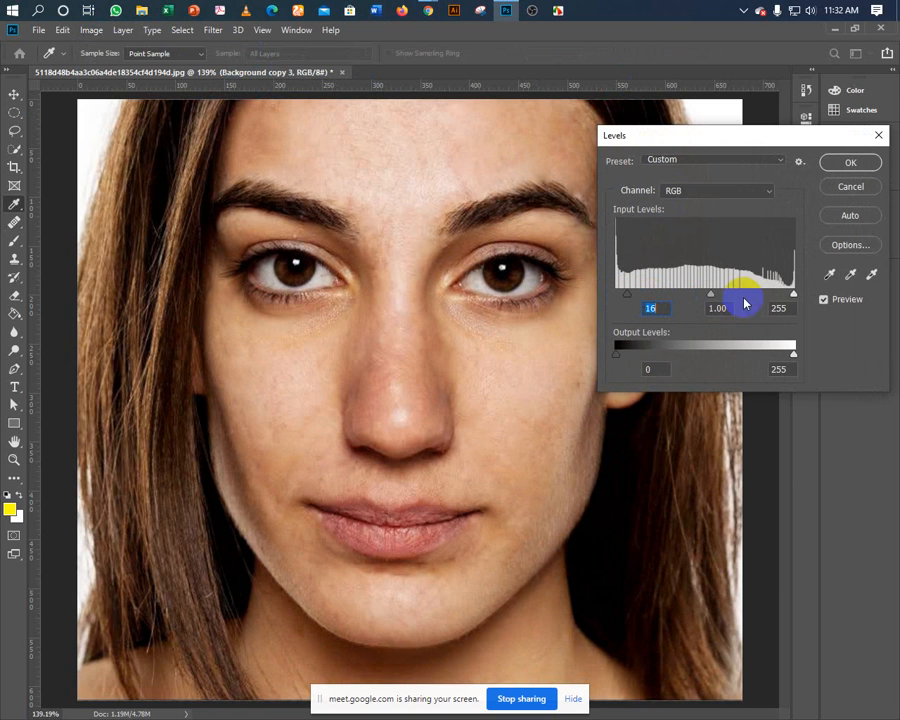
drag(793, 295, 830, 297)
drag(626, 296, 566, 281)
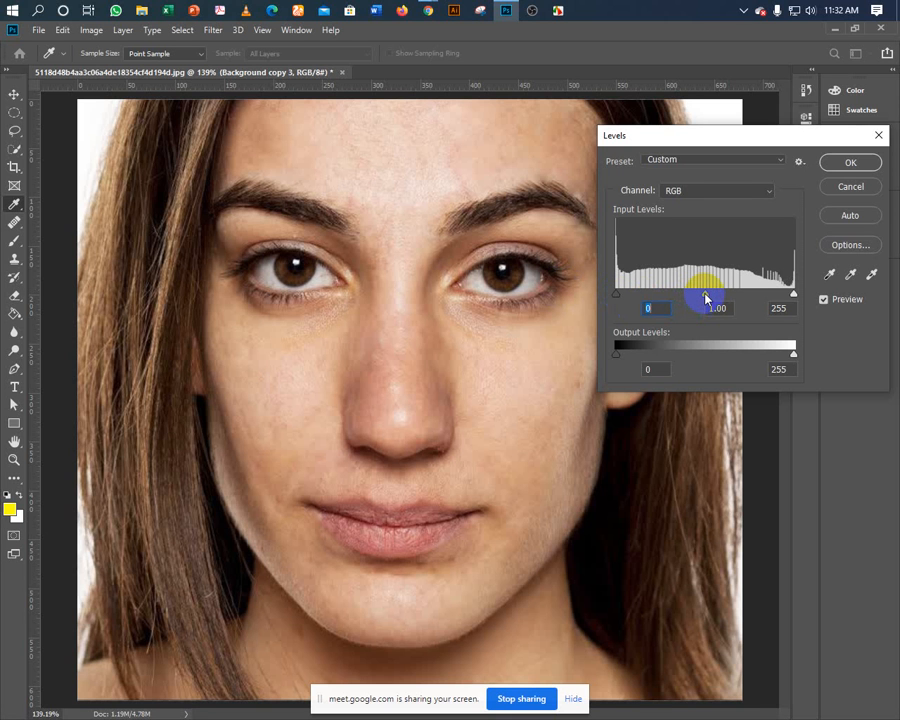
Try midtone input levels of 2.45 and 0 in Levels, and discard the whole adjustment
drag(706, 298, 648, 298)
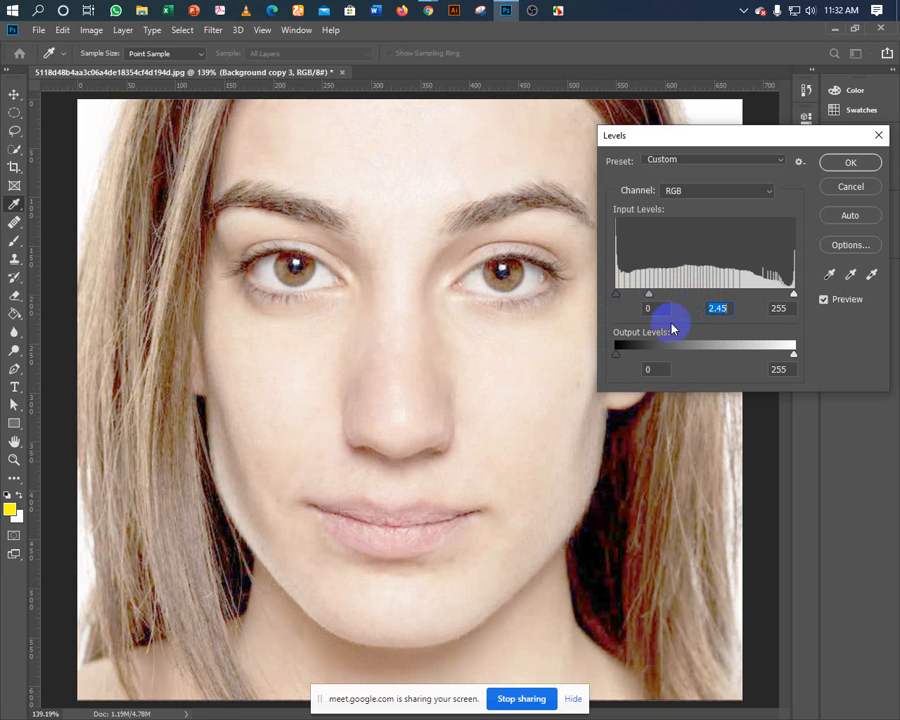
text(0)
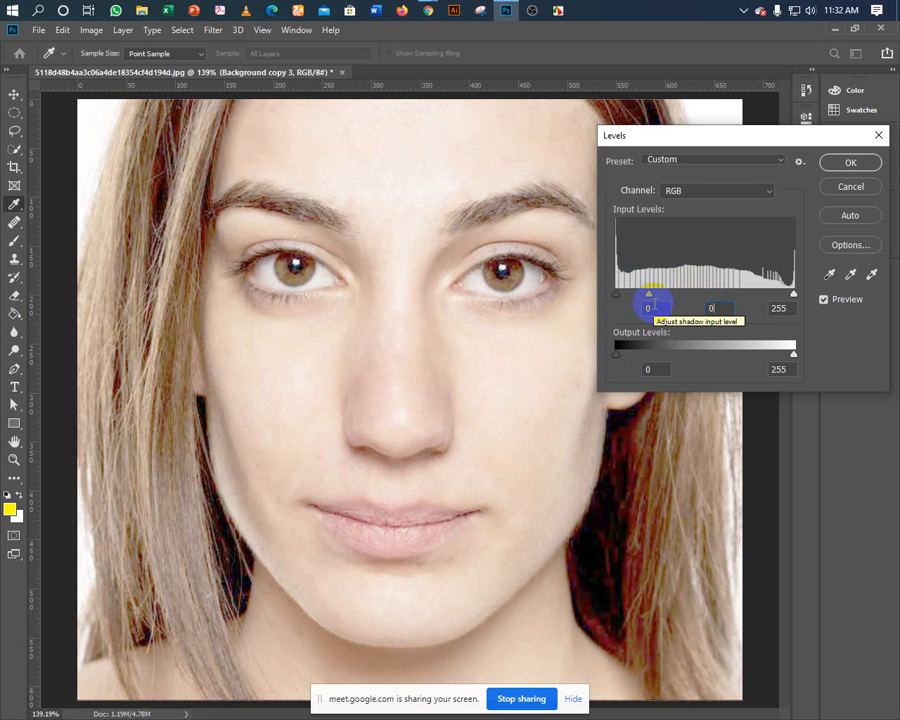
key(Return)
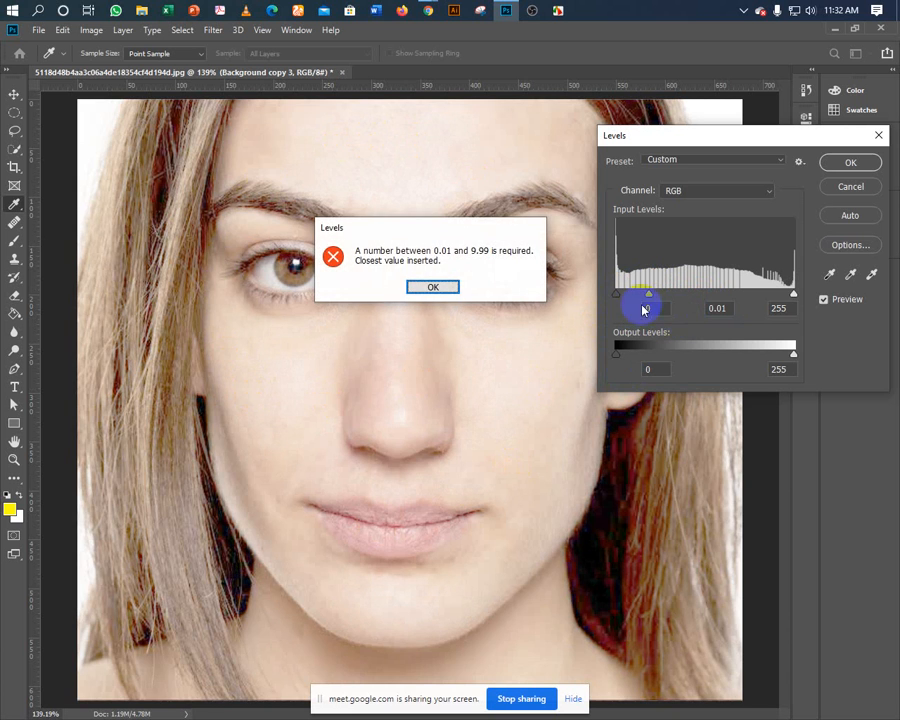
click(436, 287)
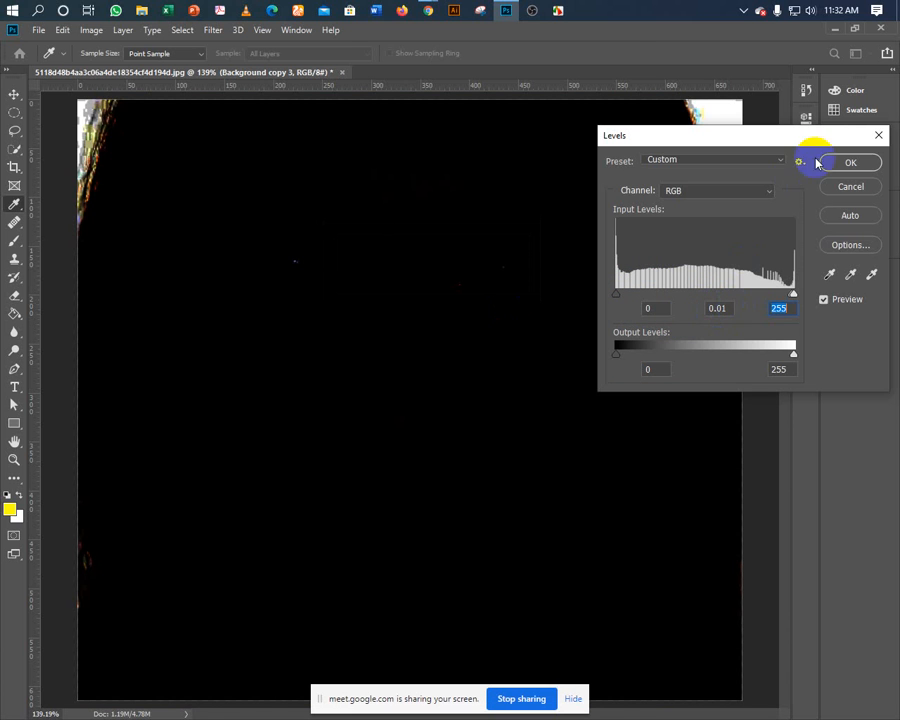
click(848, 194)
Apply a Levels adjustment to Background copy 3 with shadow input 9, midtone 1.14 and highlight 255
click(123, 29)
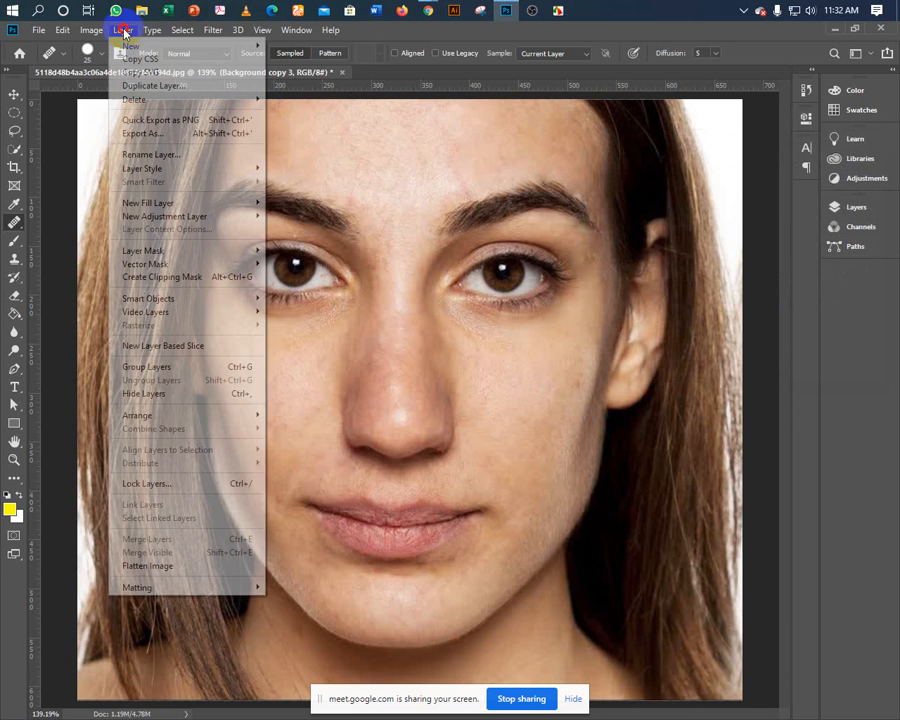
mouse_move(91, 30)
mouse_move(100, 67)
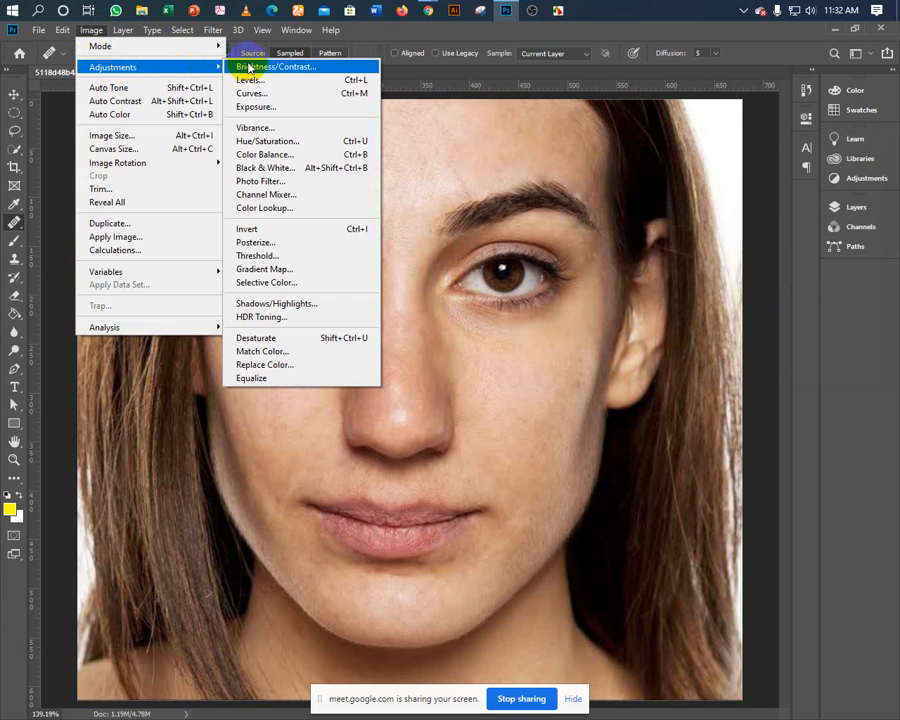
click(250, 80)
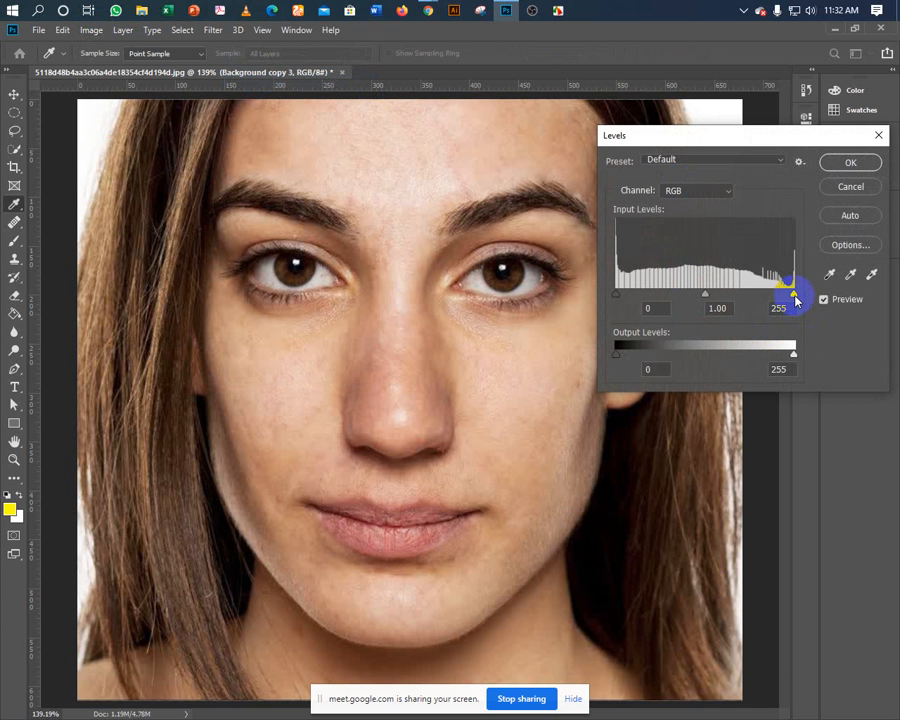
mouse_move(795, 299)
mouse_down()
mouse_move(743, 288)
mouse_move(637, 298)
mouse_move(805, 296)
mouse_up()
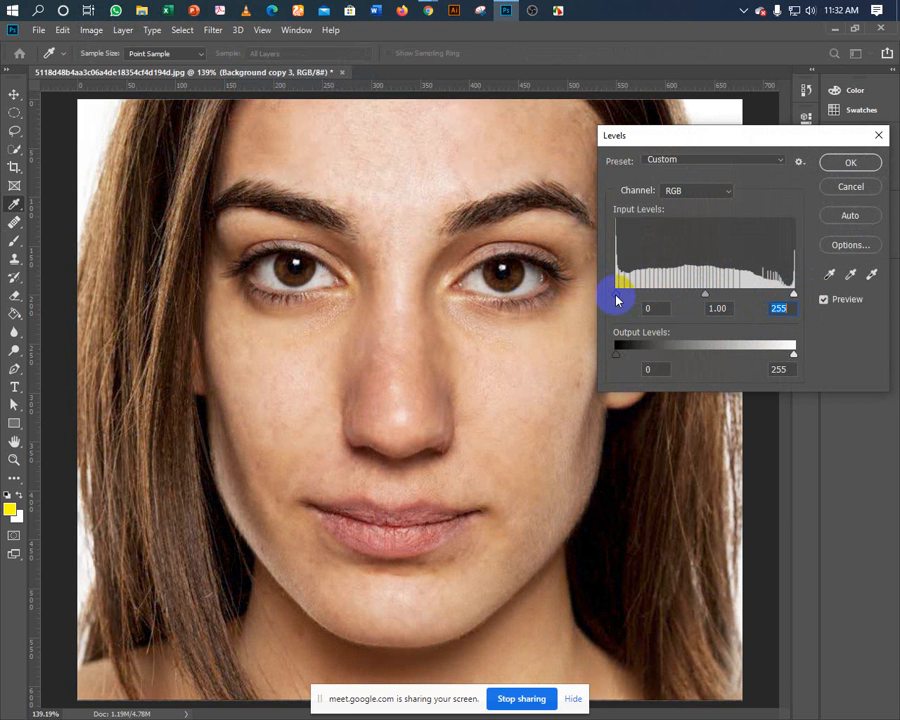
mouse_move(619, 297)
mouse_down()
mouse_move(784, 297)
mouse_move(607, 297)
mouse_up()
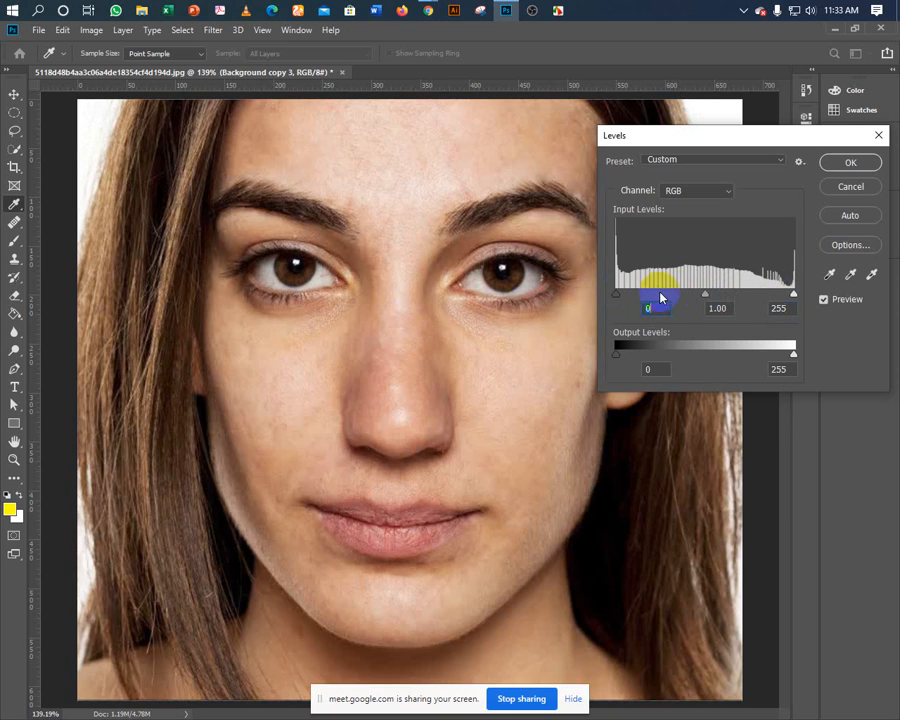
mouse_move(704, 297)
mouse_down()
mouse_move(651, 295)
mouse_move(733, 295)
mouse_move(695, 295)
mouse_up()
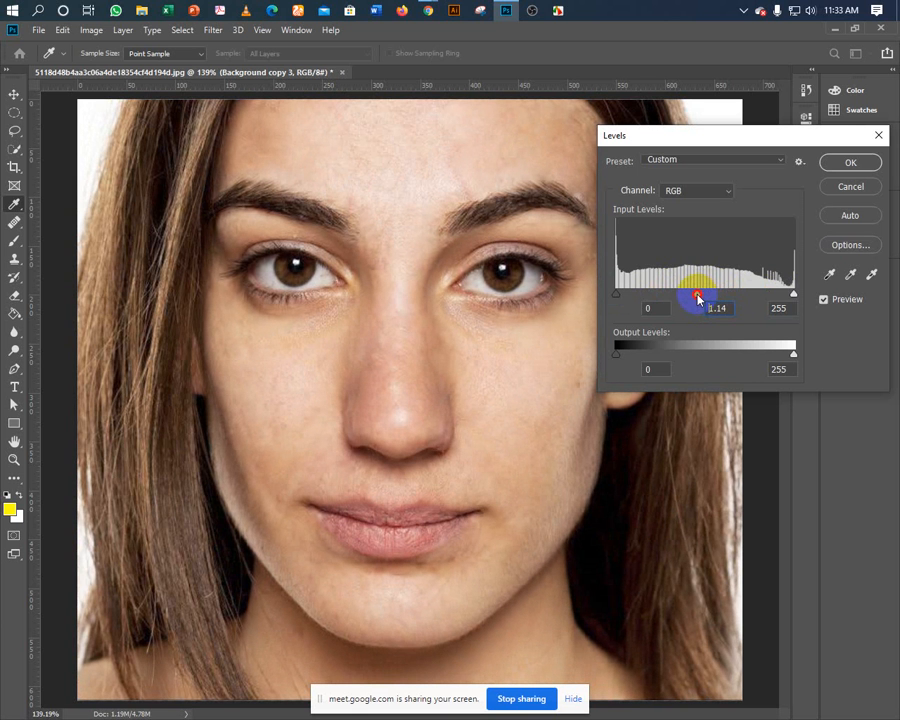
click(623, 298)
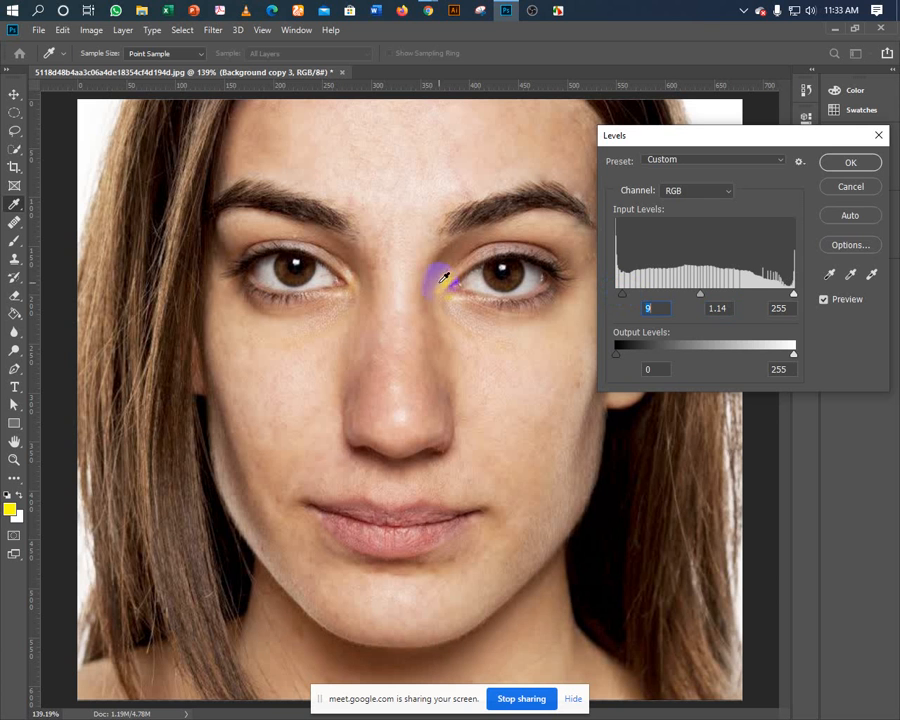
click(848, 162)
key(j)
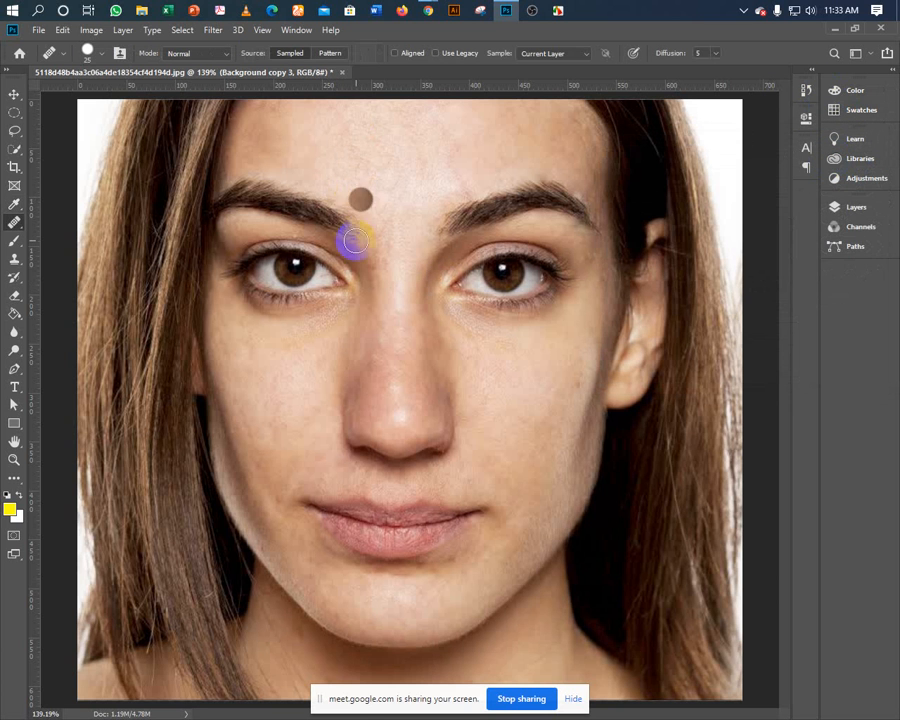
Try a Curves adjustment with a midpoint and a raised highlight point on the RGB curve, and discard it
click(91, 30)
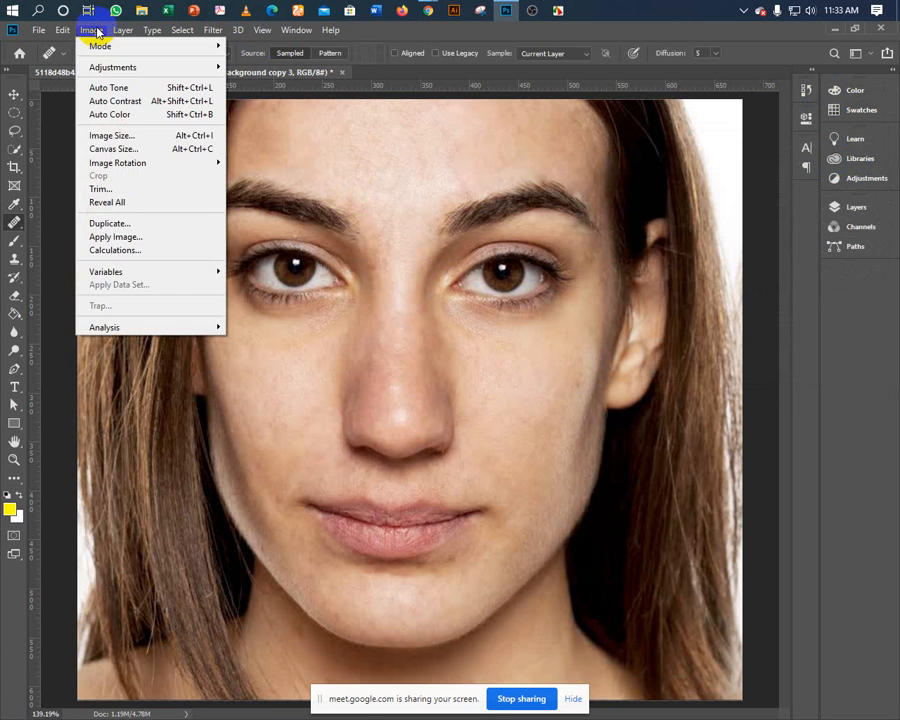
mouse_move(110, 66)
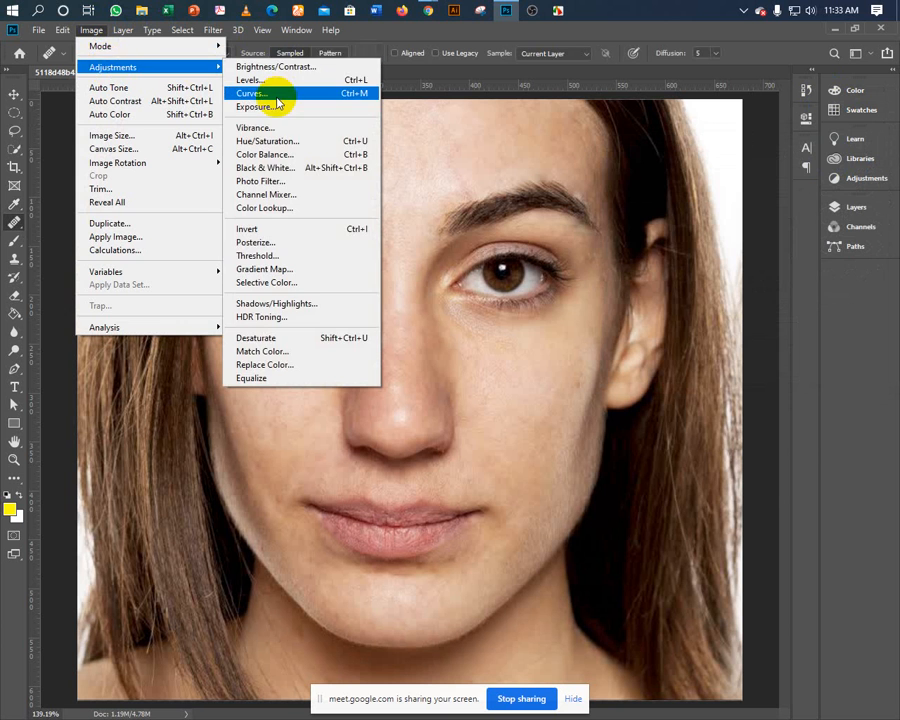
click(285, 91)
drag(436, 124, 620, 180)
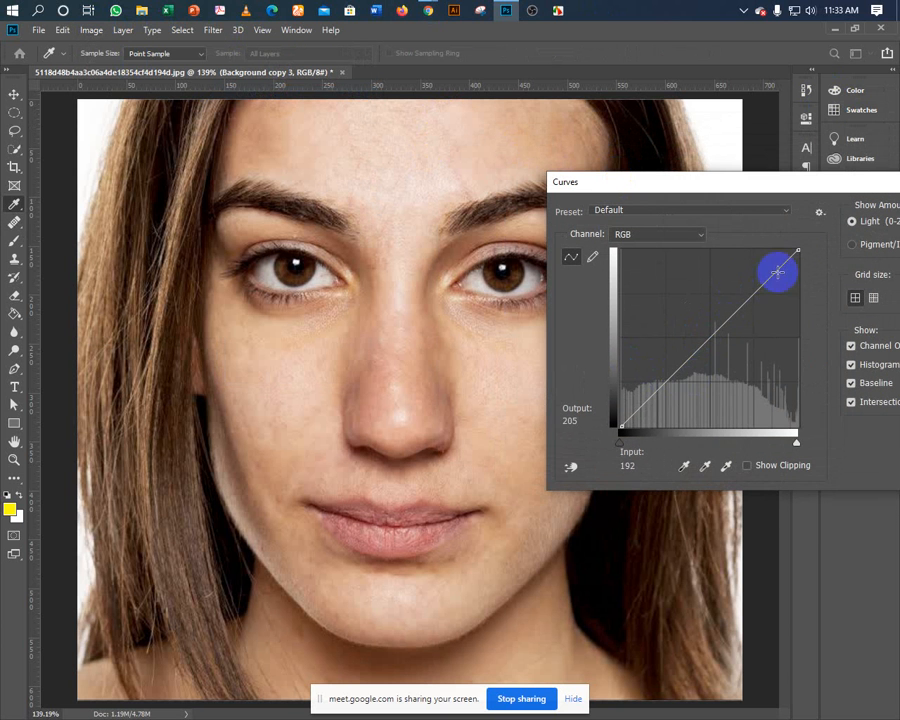
click(708, 338)
drag(708, 338, 734, 293)
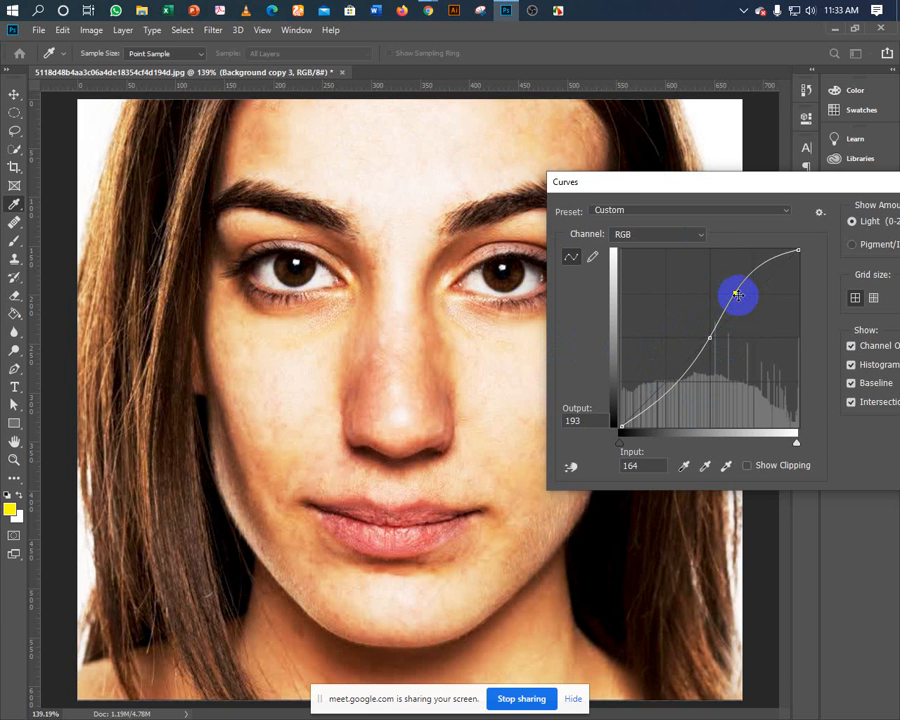
drag(734, 293, 748, 299)
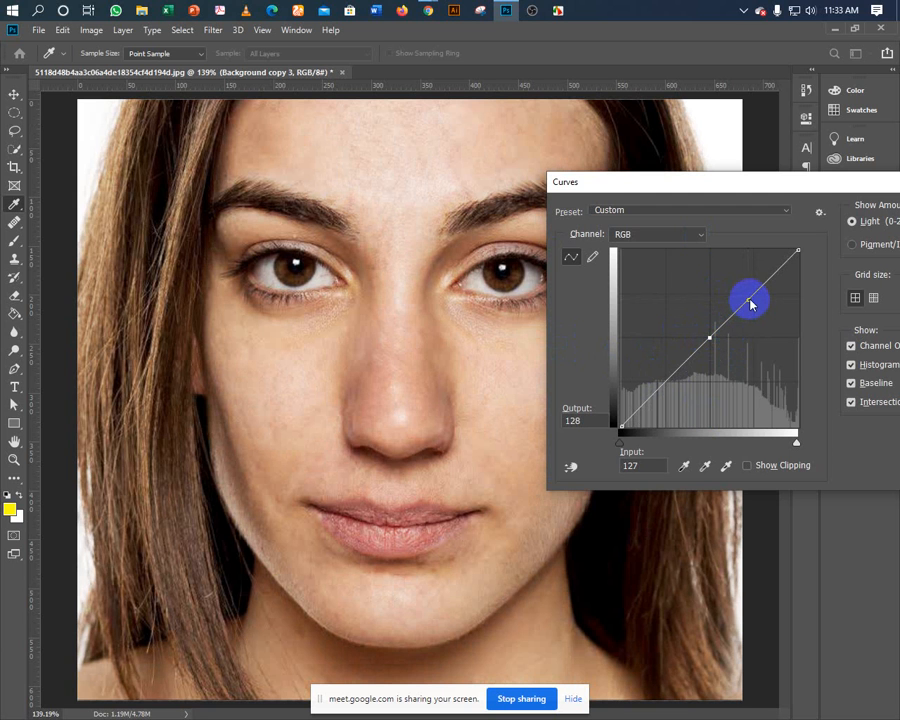
alt+click(749, 300)
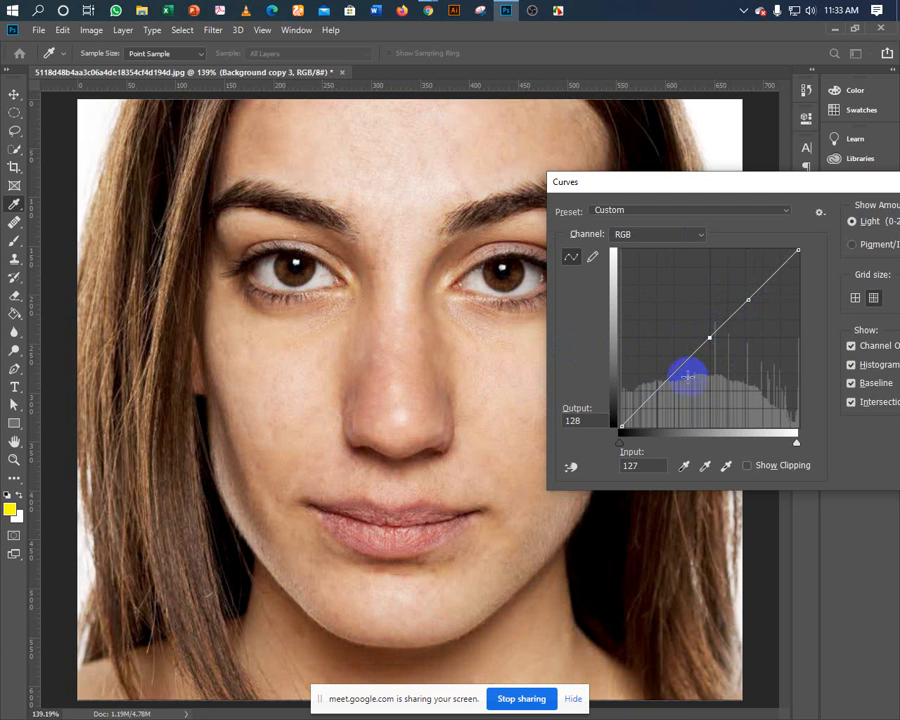
drag(763, 184, 616, 180)
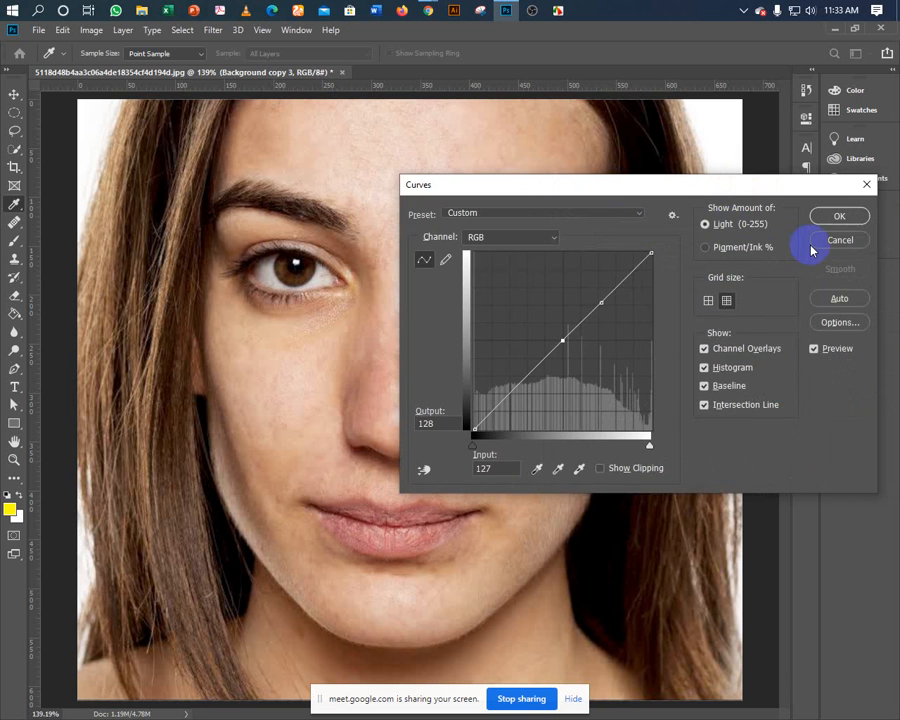
click(820, 240)
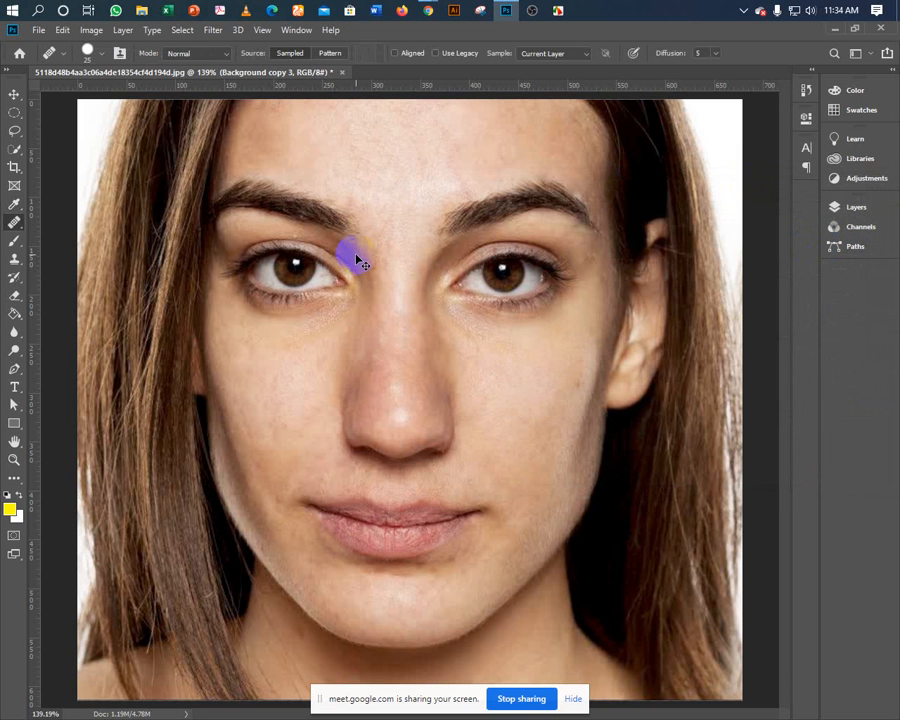
Brighten Background copy 3 with a Curves adjustment whose RGB midtone point maps input 119 to output 138
key(ctrl+m)
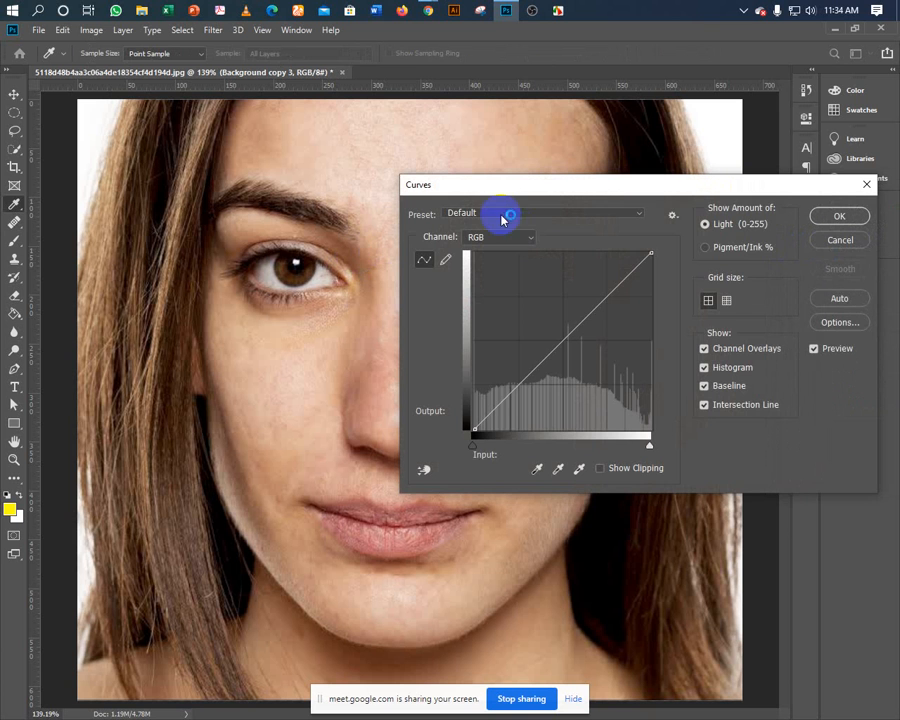
drag(506, 188, 601, 218)
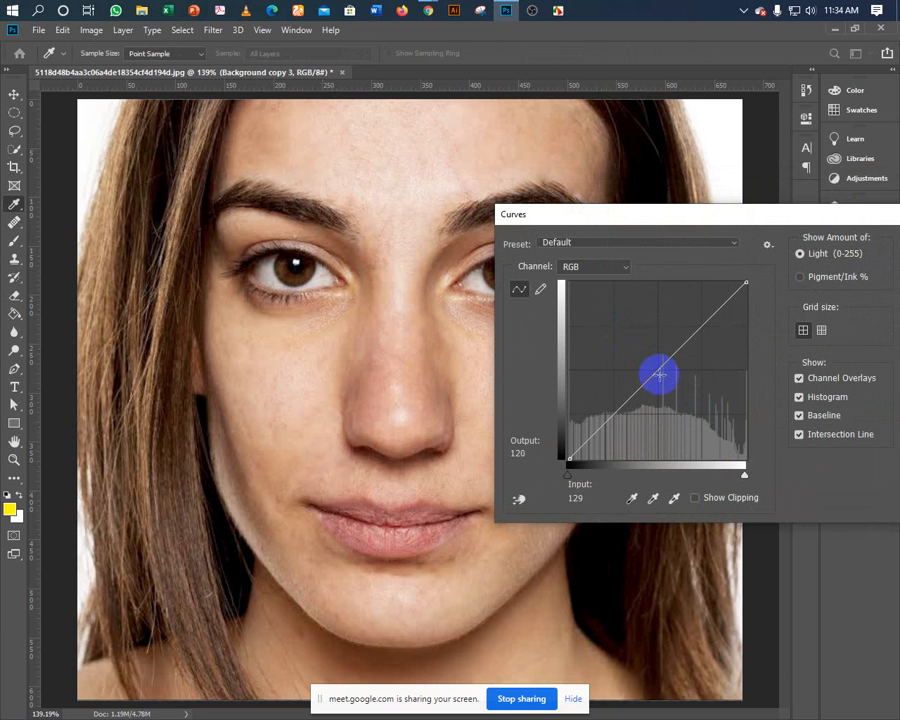
drag(656, 371, 651, 363)
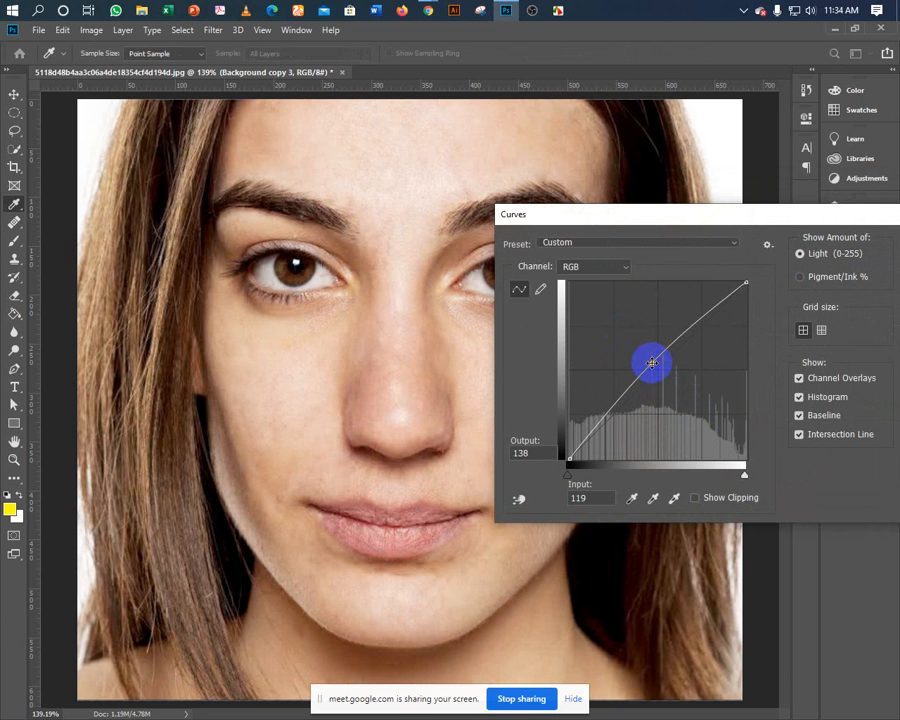
drag(635, 217, 518, 199)
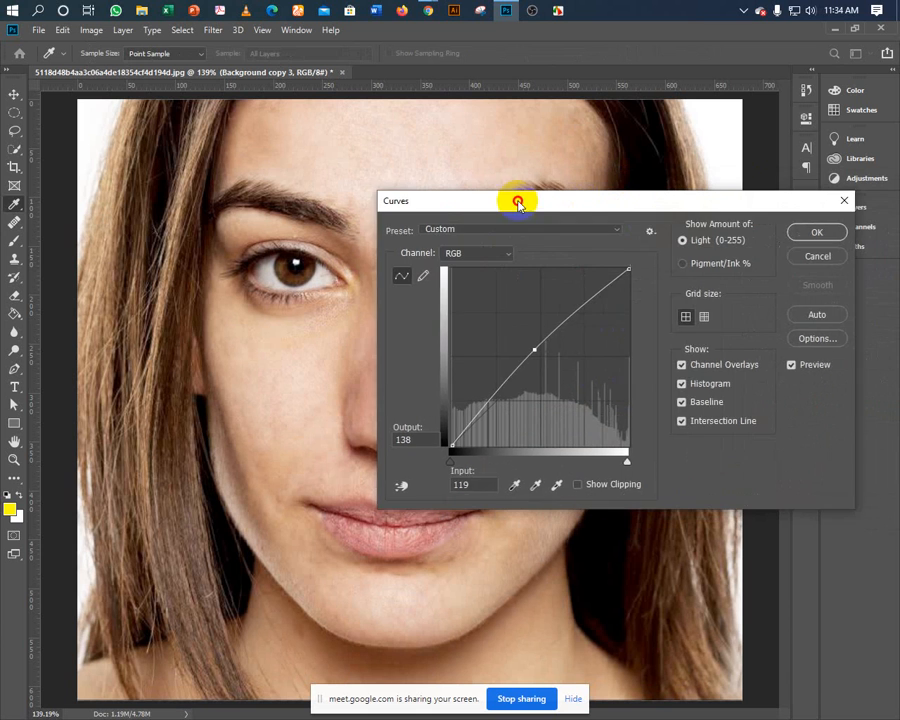
click(813, 233)
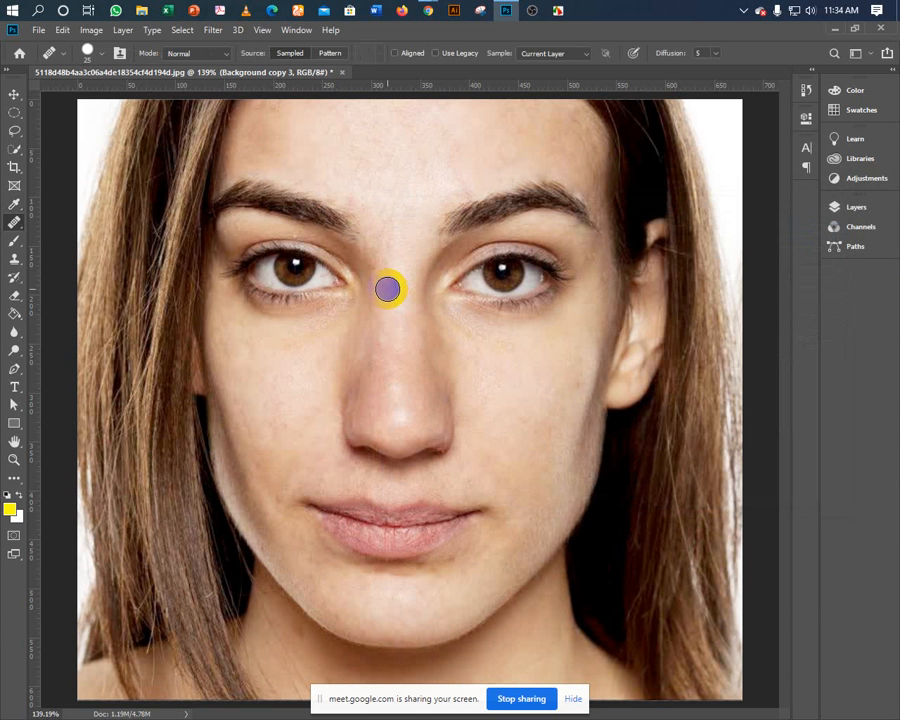
Darken Background copy 3 slightly with another Curves adjustment whose RGB midtone point maps input 135 to output 122
key(ctrl+m)
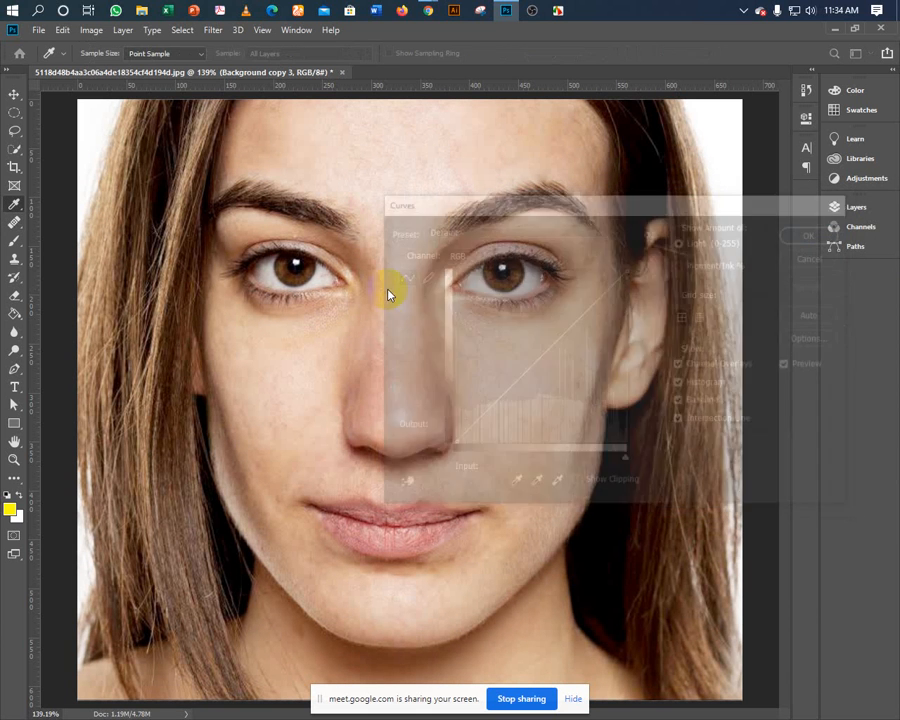
drag(516, 210, 610, 183)
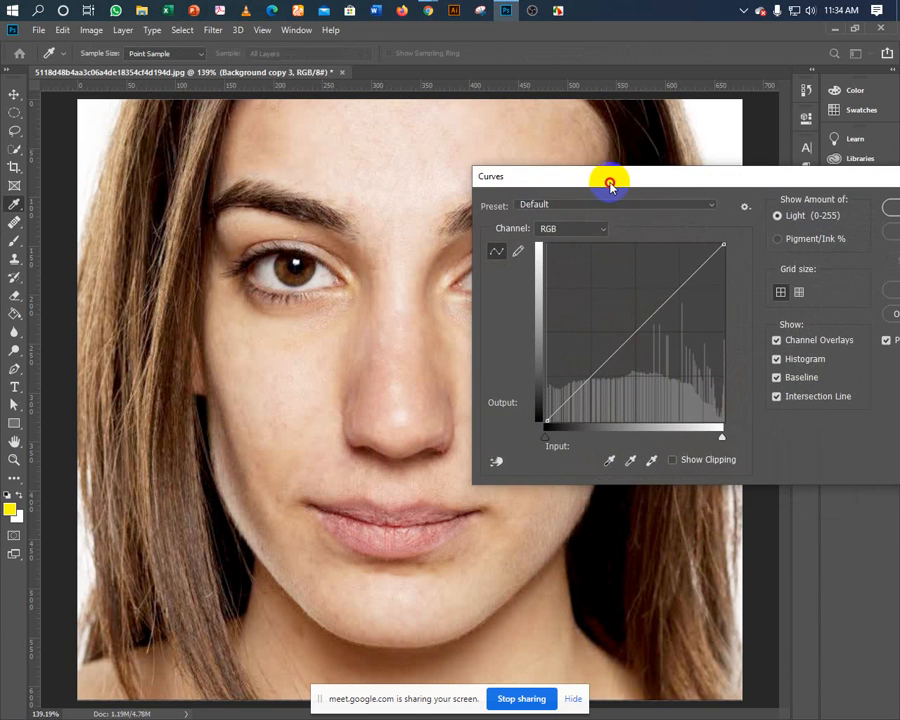
click(637, 329)
drag(637, 331, 641, 336)
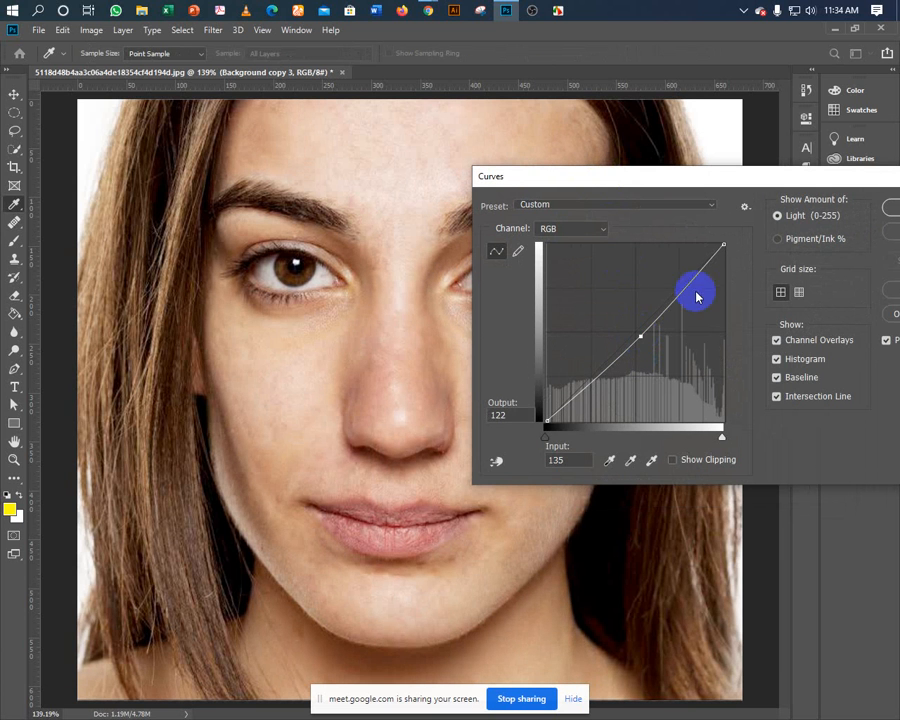
click(887, 208)
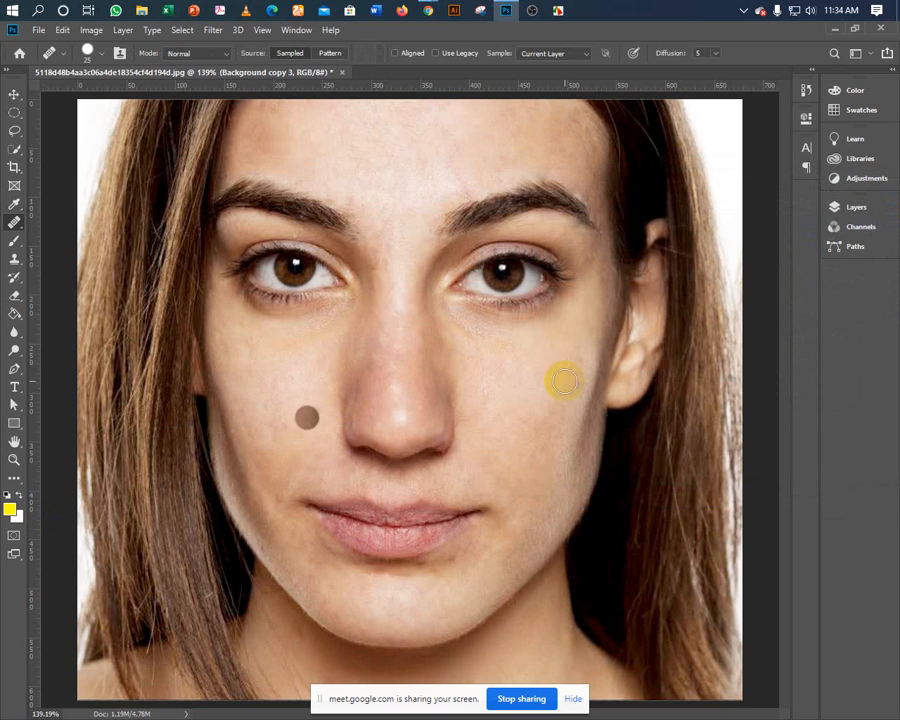
Show the Background copy layer and compare the image with Background copy 3 and Background copy 2 each shown and hidden
click(845, 208)
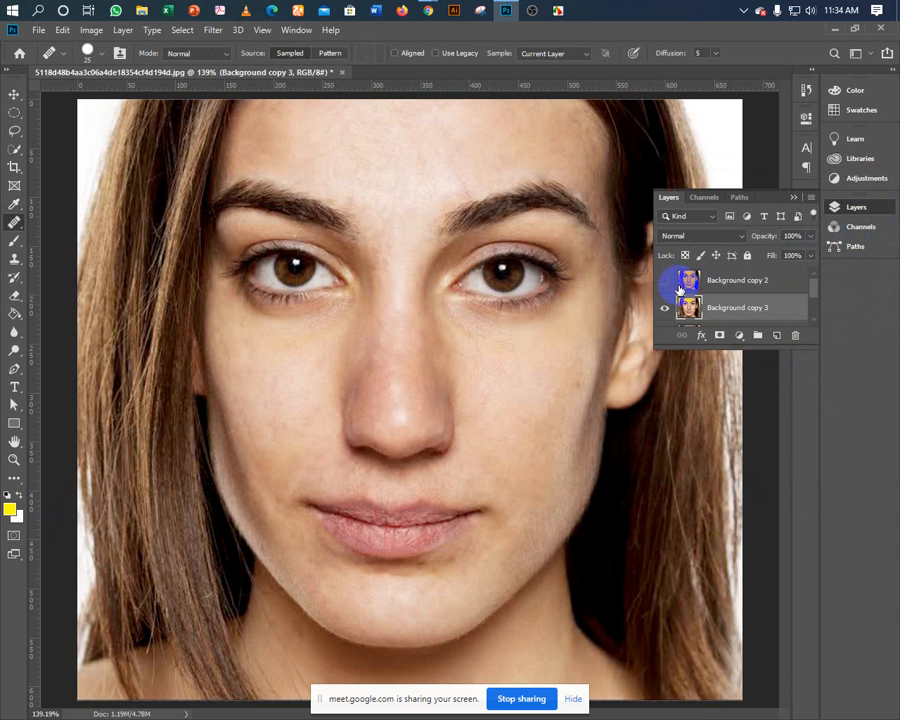
scroll(800, 312, down, 2)
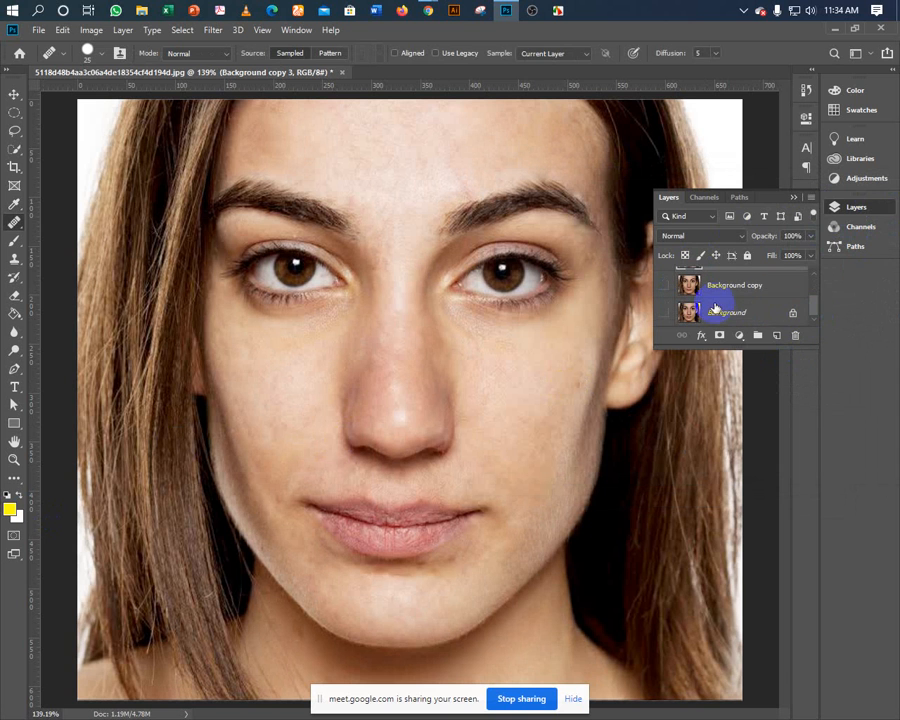
click(794, 198)
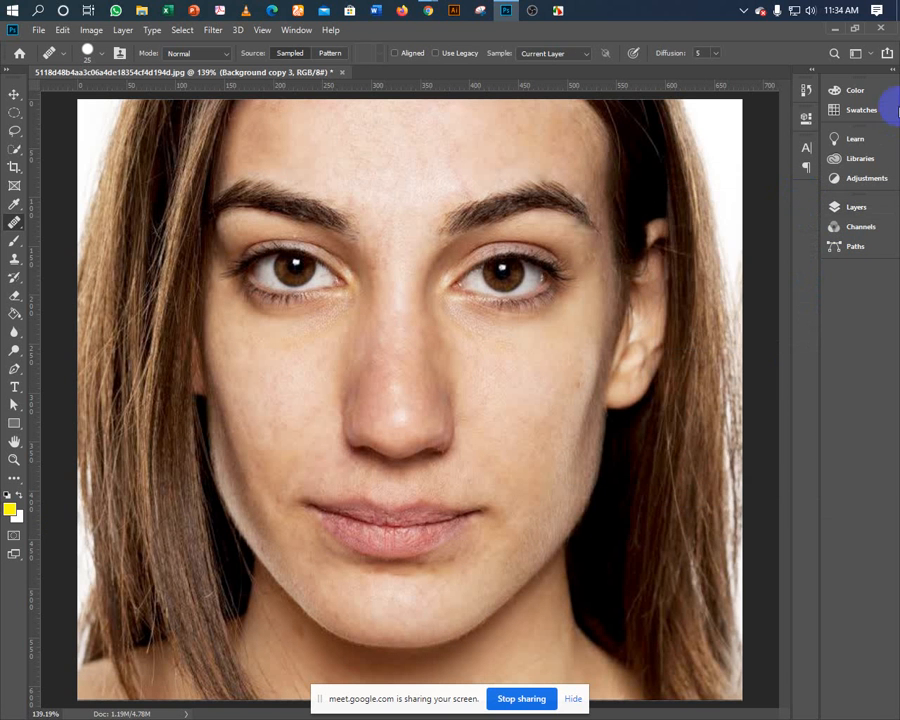
click(893, 72)
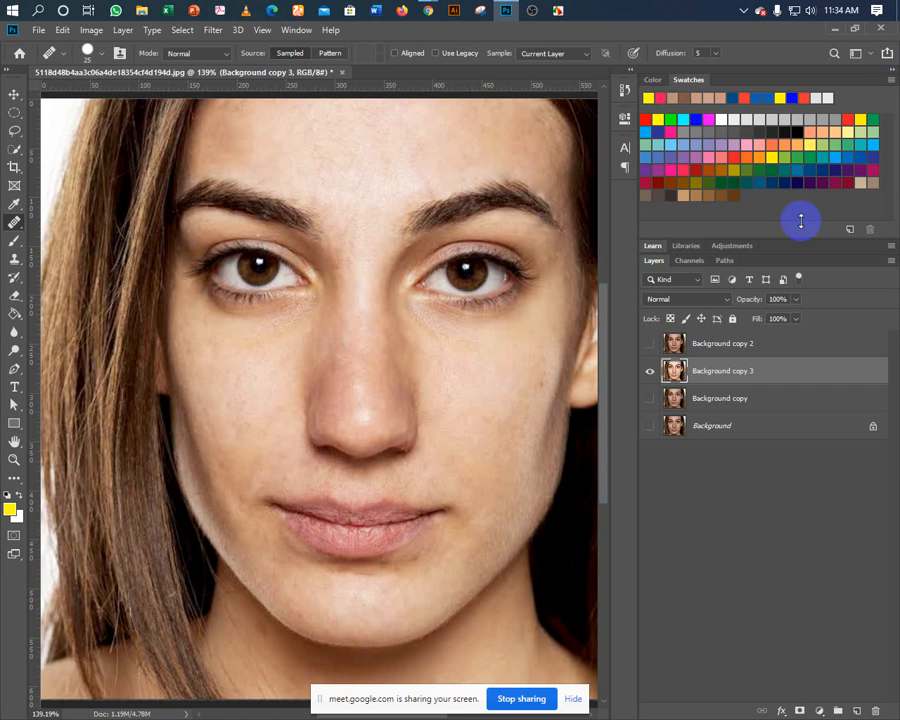
click(650, 399)
click(650, 372)
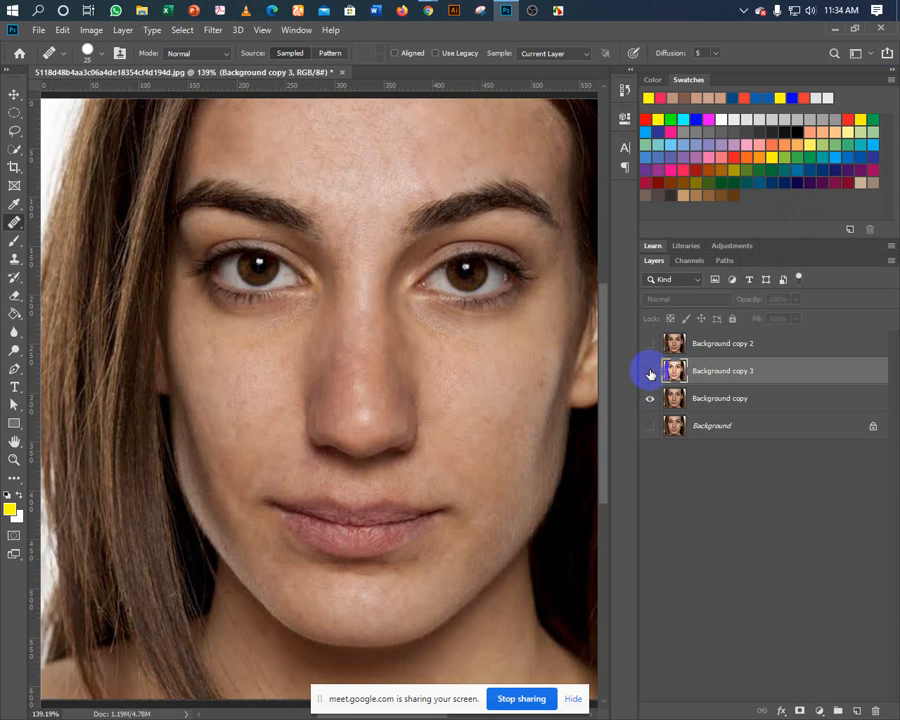
click(650, 372)
click(650, 372)
click(650, 372)
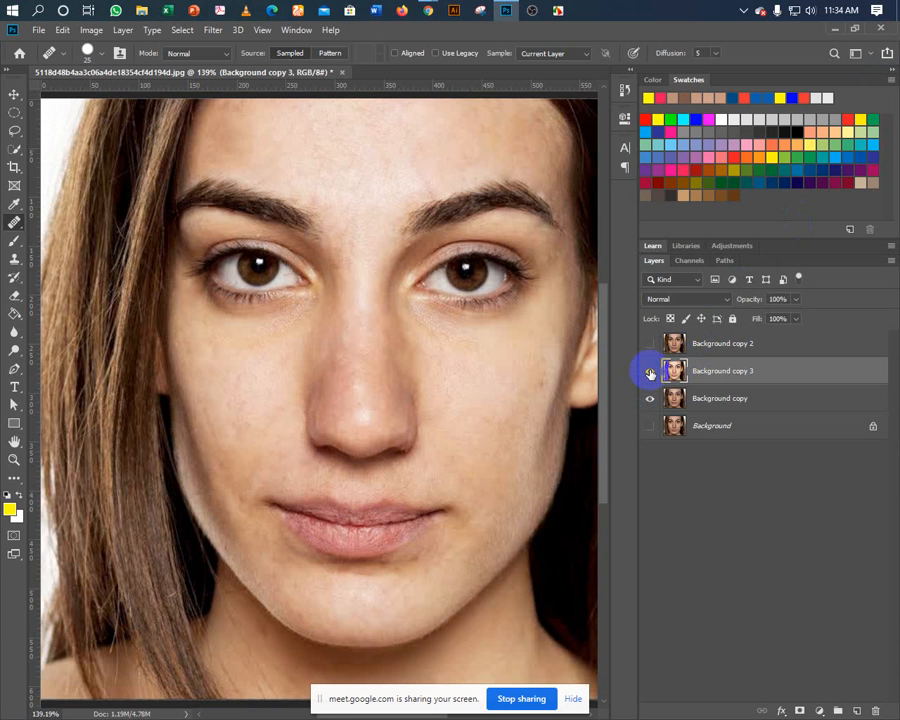
click(650, 372)
click(650, 372)
click(650, 345)
click(650, 345)
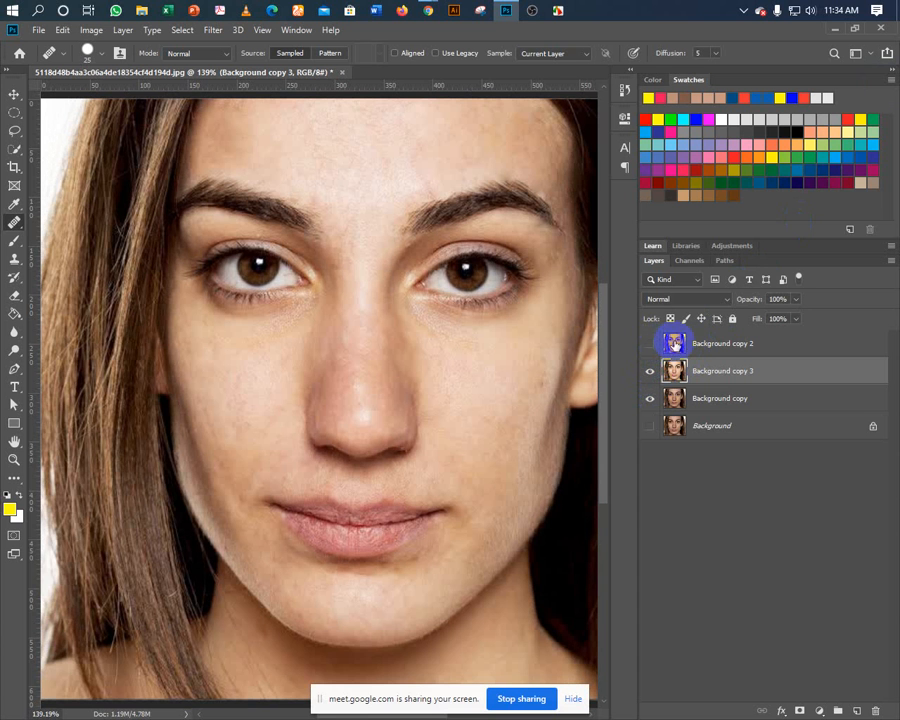
Delete the hidden Background copy 2 layer and collapse the panels to enlarge the canvas area
click(676, 344)
key(Delete)
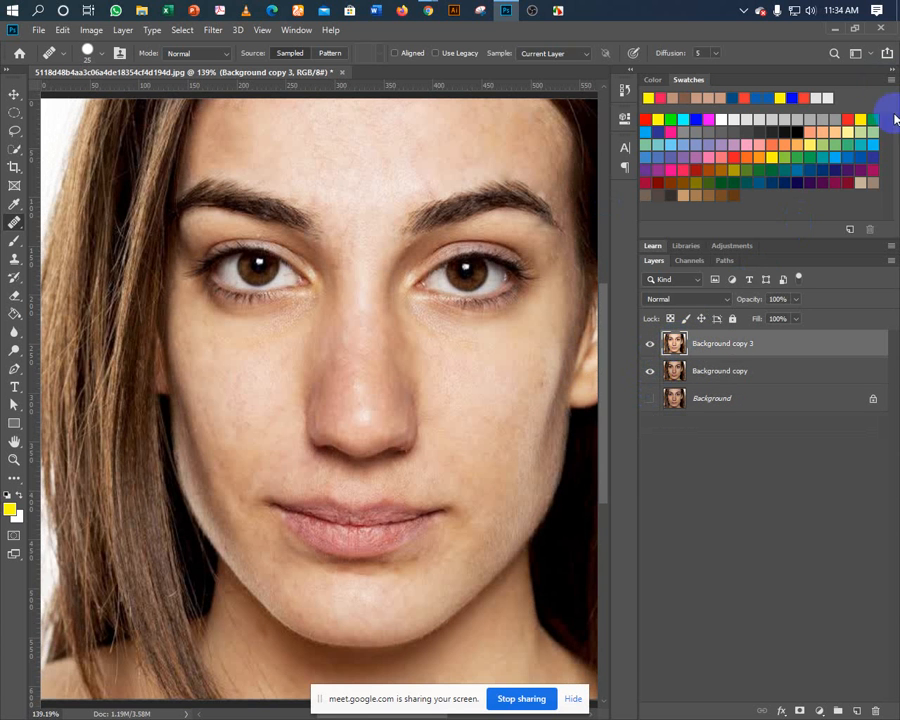
click(893, 73)
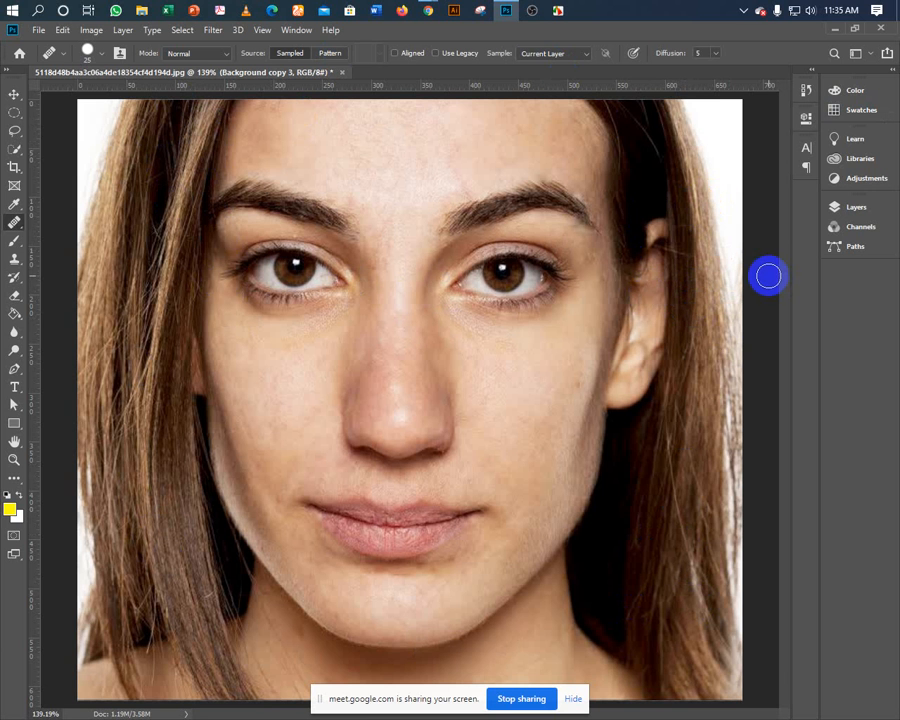
Apply a Selective Color adjustment to Background copy 3 that lowers Black in the Reds to about -16%
click(91, 30)
mouse_move(113, 67)
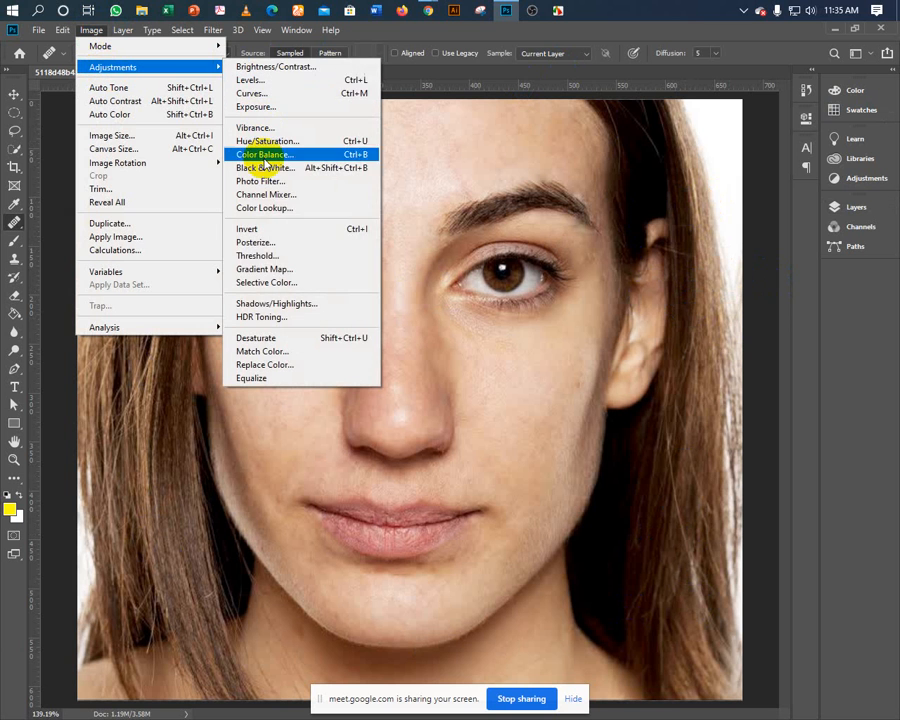
click(261, 283)
drag(595, 124, 649, 165)
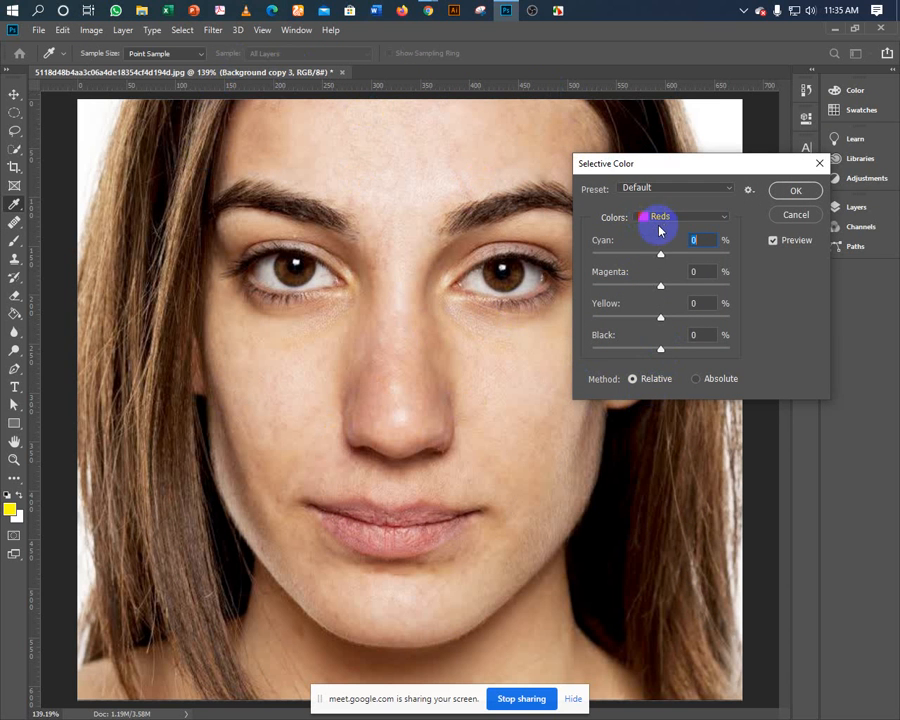
mouse_move(661, 353)
mouse_down()
mouse_move(650, 356)
mouse_move(657, 362)
mouse_up()
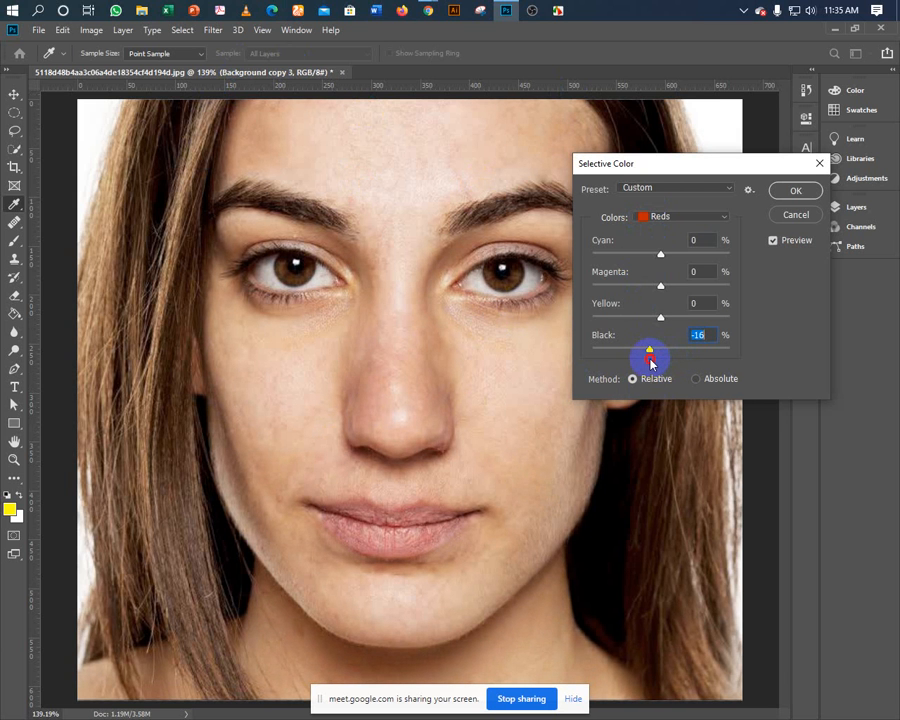
click(784, 192)
key(j)
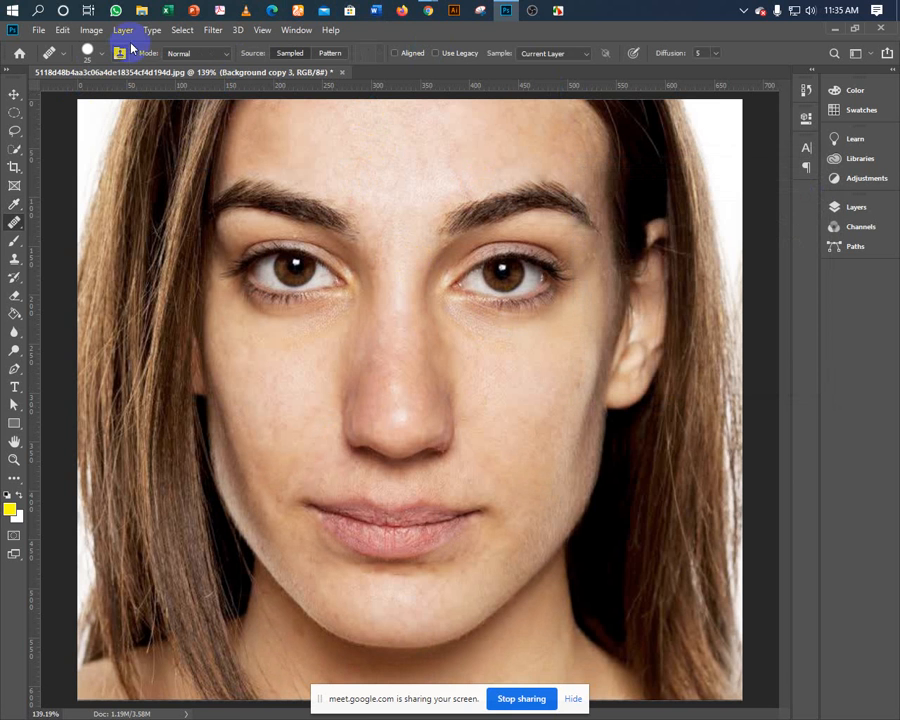
Start another Selective Color adjustment, try Black at +100% in the Reds, and bring it back to -1%
click(91, 30)
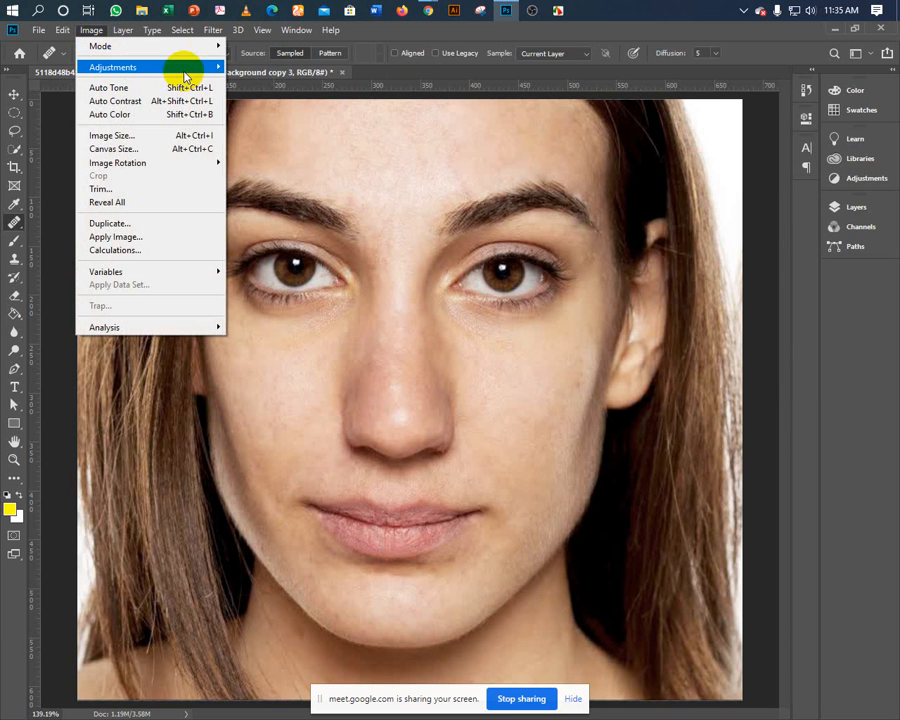
mouse_move(180, 67)
click(267, 281)
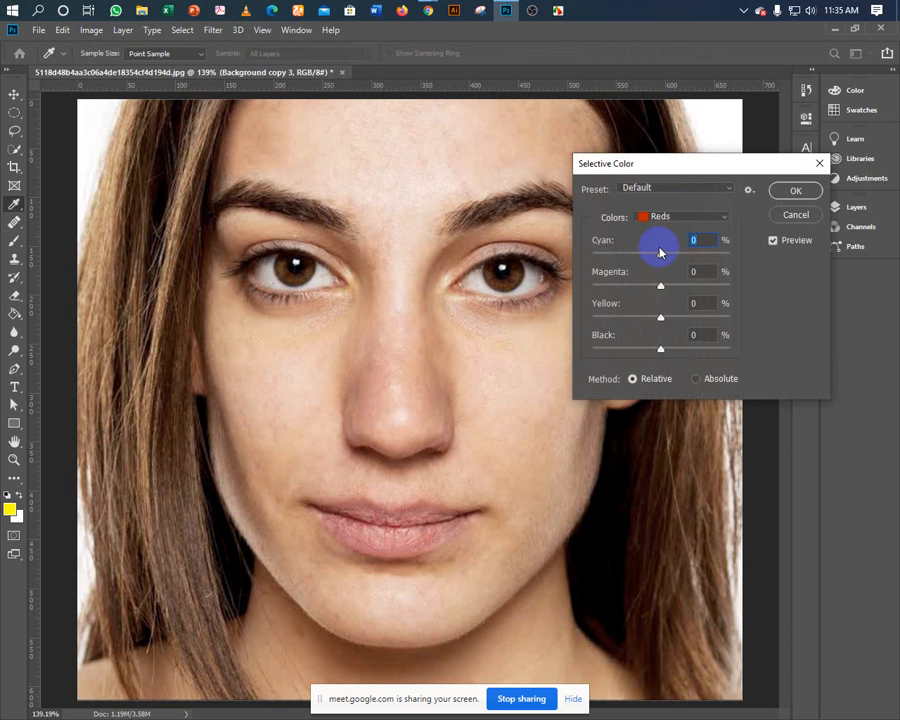
click(661, 351)
drag(661, 353, 734, 350)
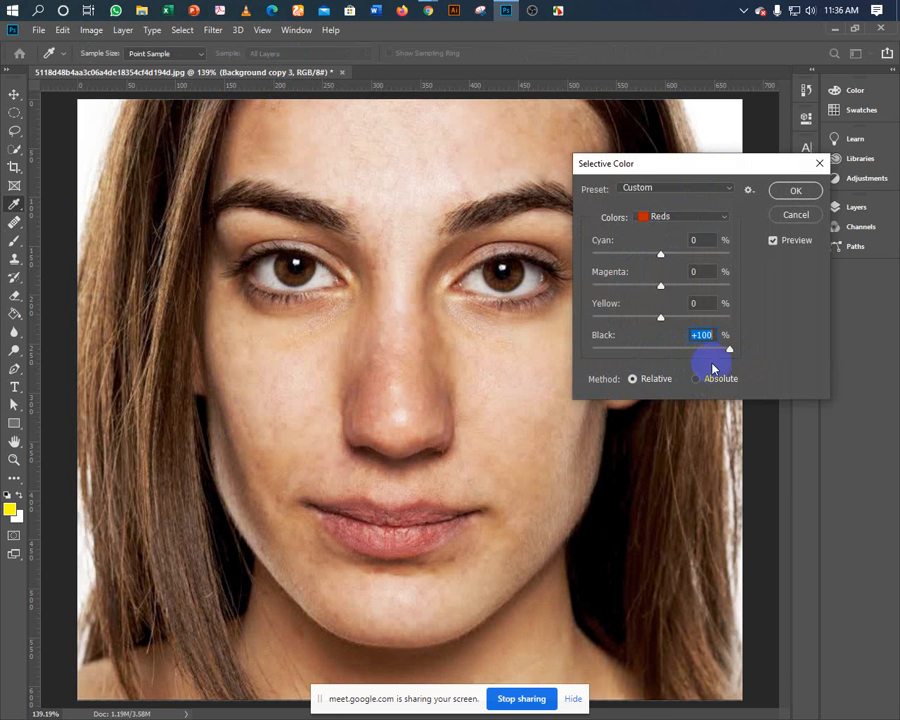
drag(729, 354, 662, 353)
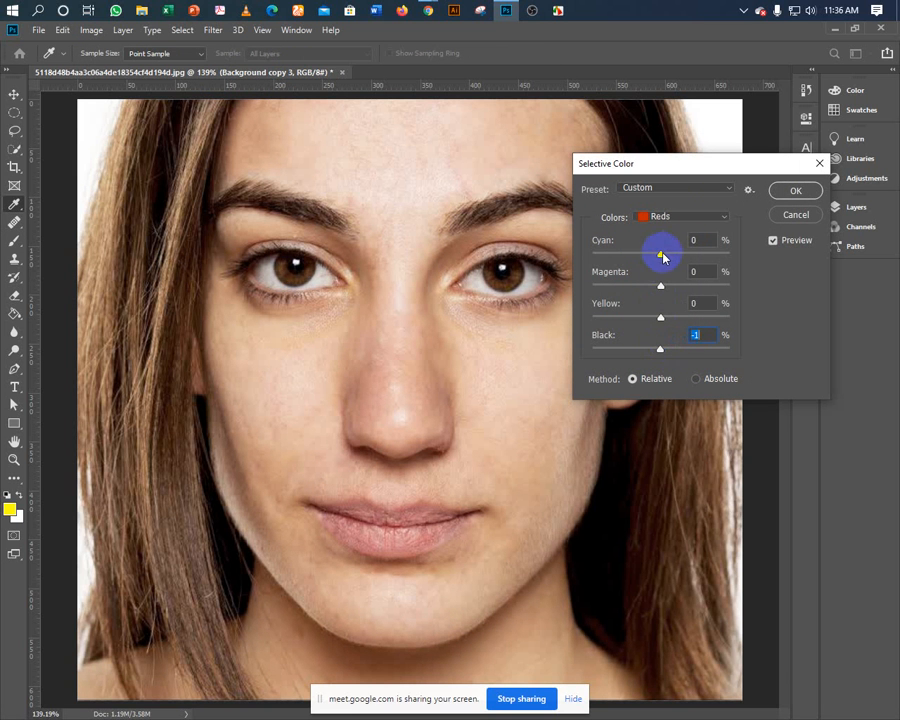
Try Cyan at -100% and +100% in the Reds and reset it to 0%
drag(662, 256, 591, 259)
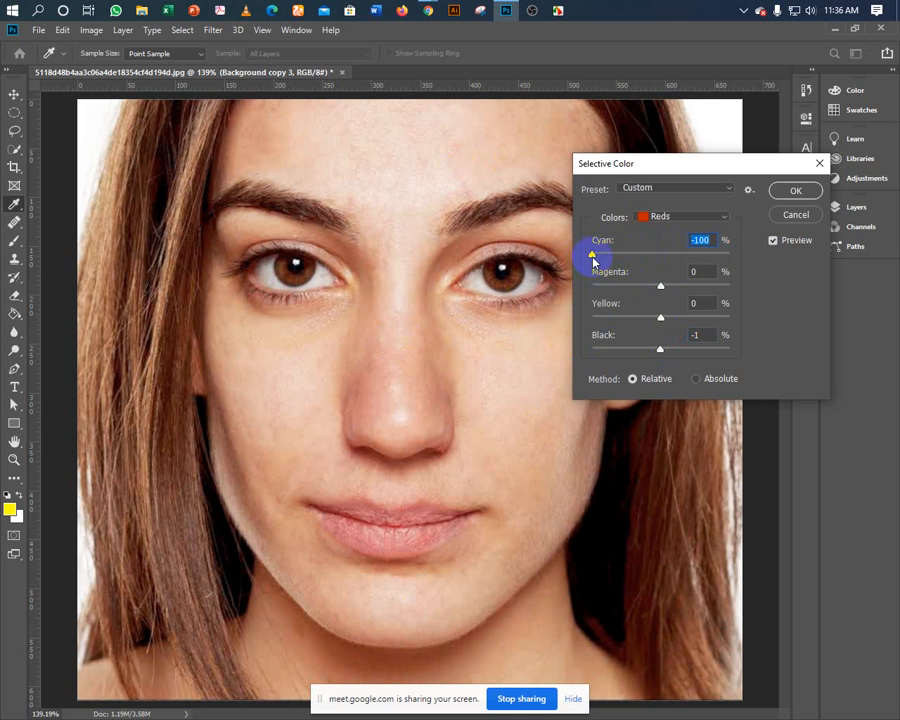
drag(591, 254, 743, 255)
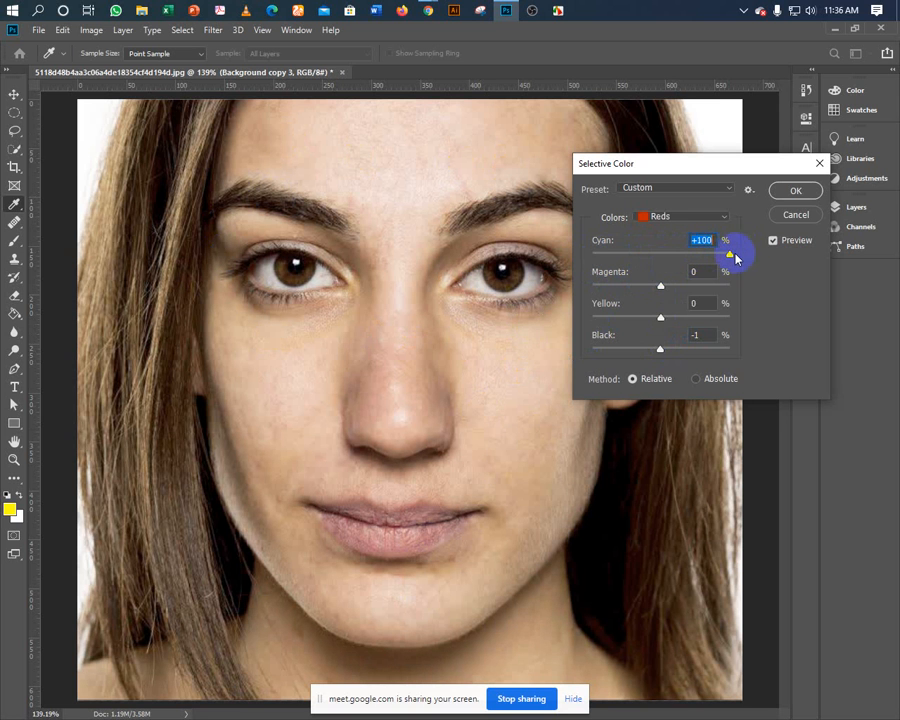
drag(731, 255, 661, 258)
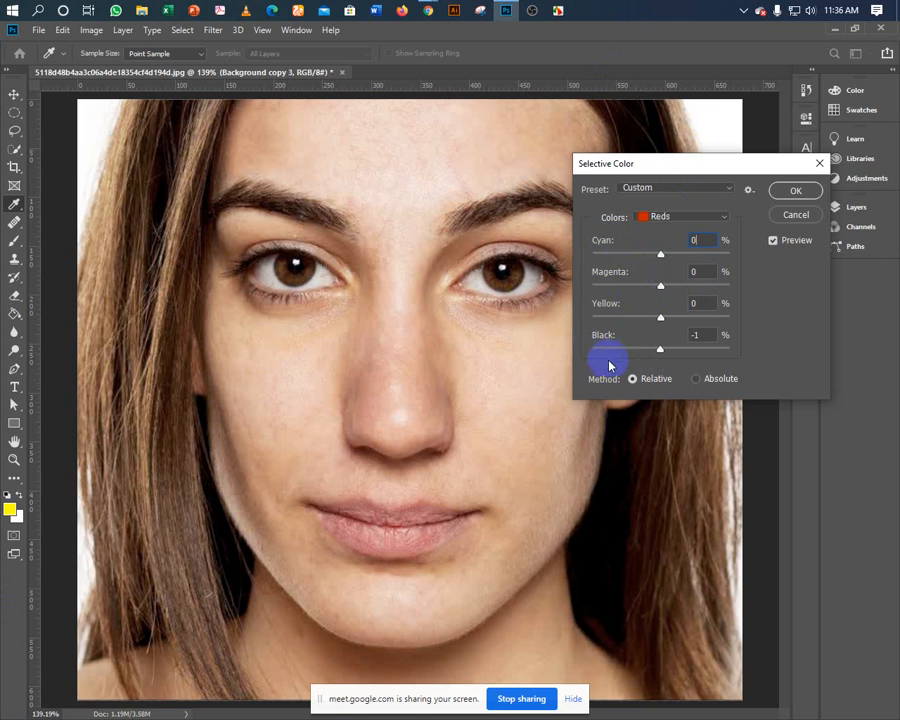
Test lighter and darker Black values for the Blacks range, set Black to about +12%, and apply the Selective Color adjustment
click(648, 217)
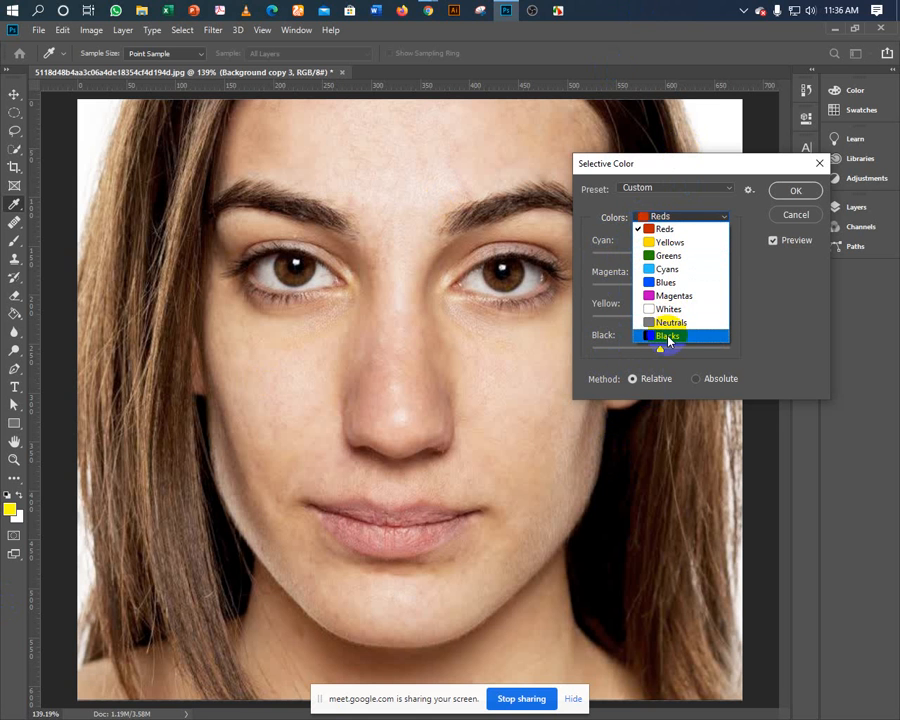
click(668, 337)
drag(661, 351, 644, 357)
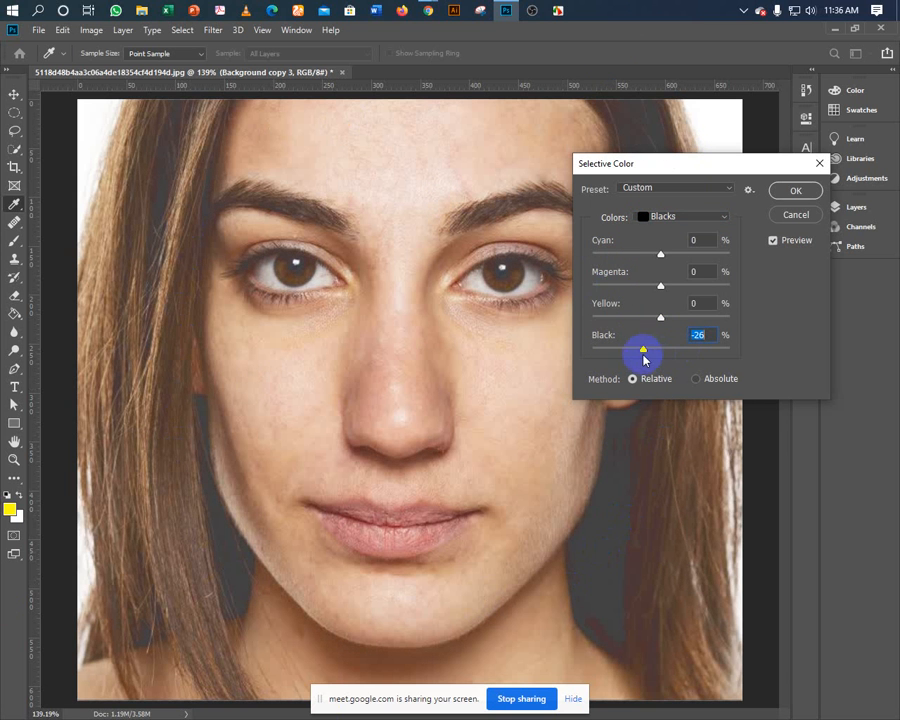
drag(644, 352, 672, 354)
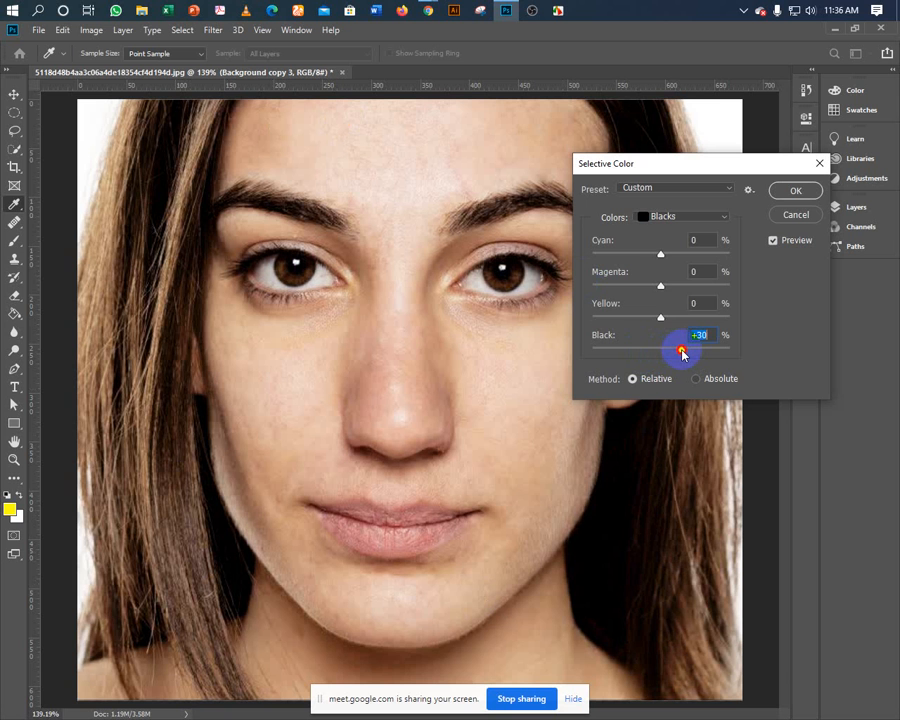
drag(683, 354, 674, 354)
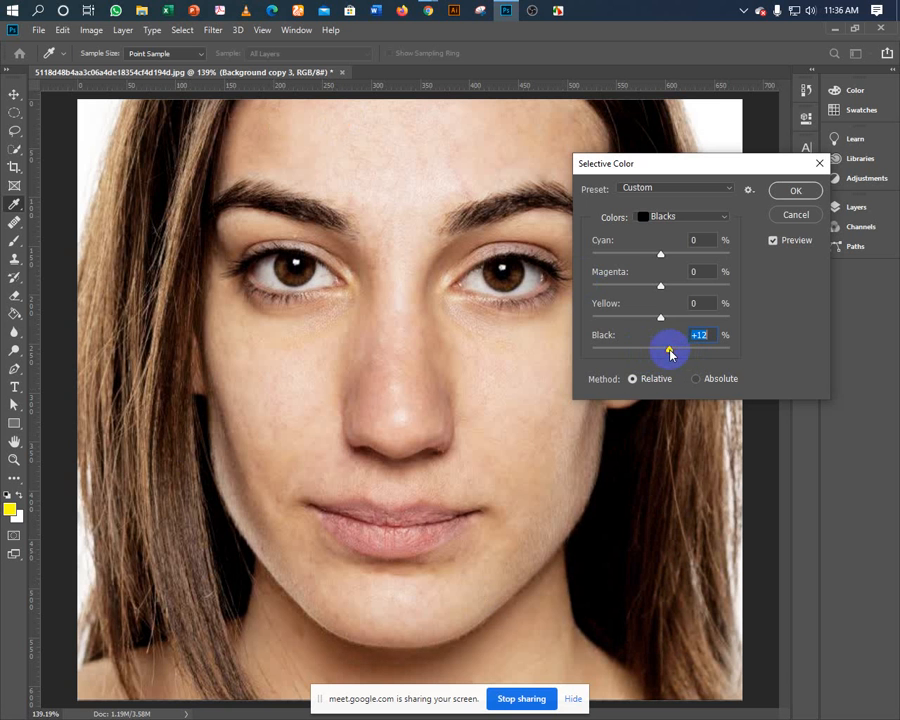
click(786, 190)
key(j)
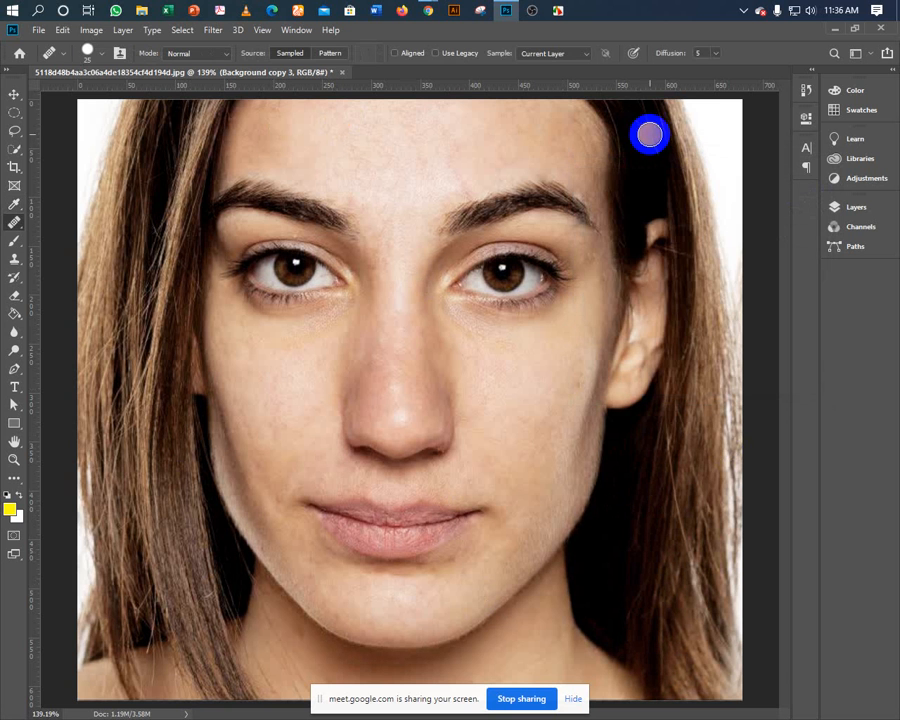
Try Yellow at +74% in the Yellows range of a Selective Color adjustment, and apply it with Yellow slightly below zero
click(90, 31)
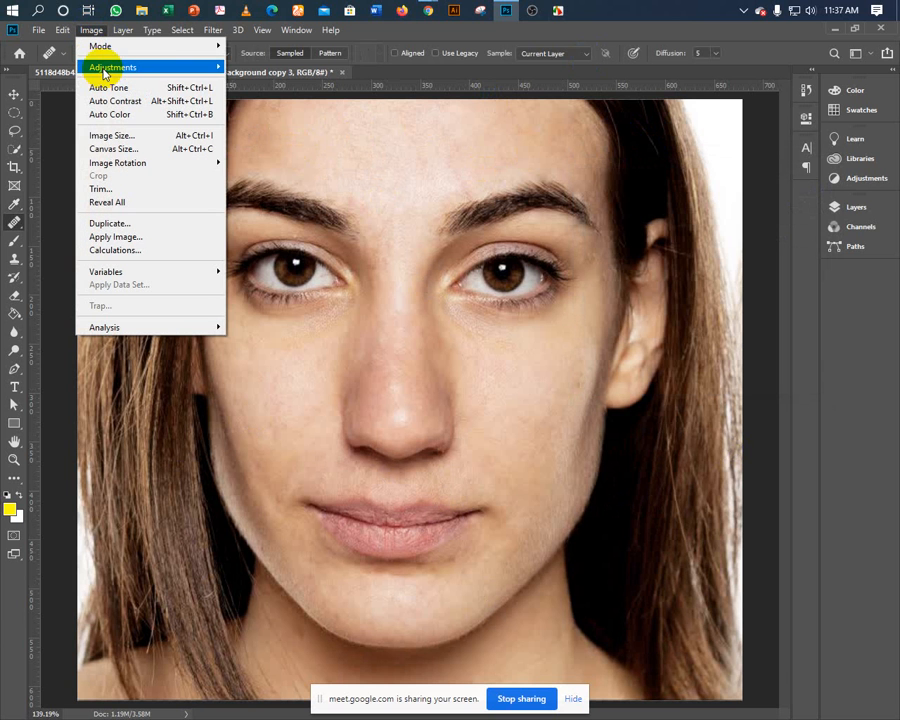
mouse_move(104, 68)
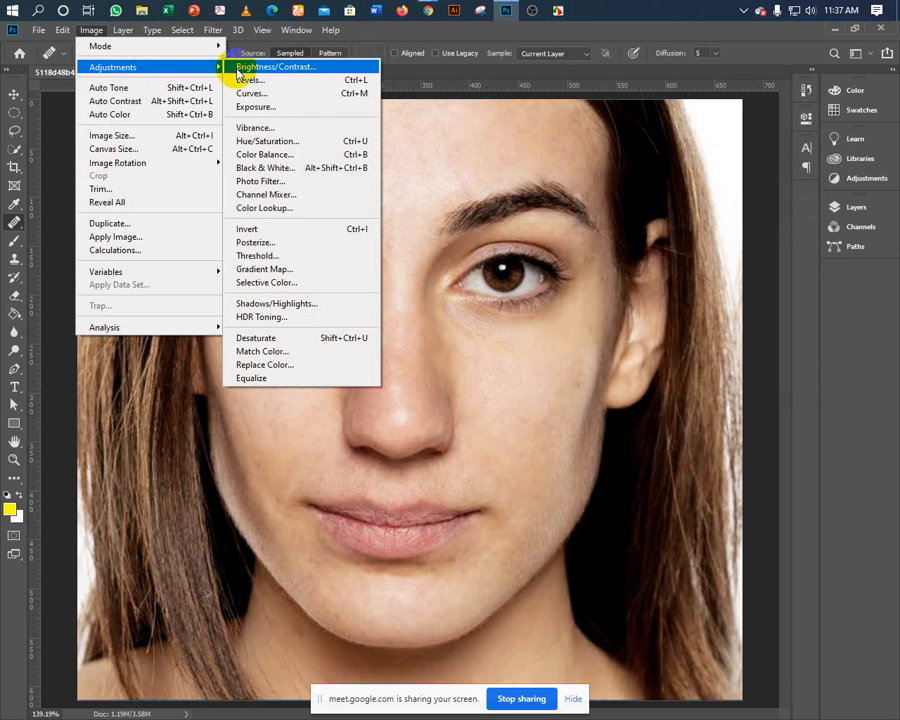
click(250, 282)
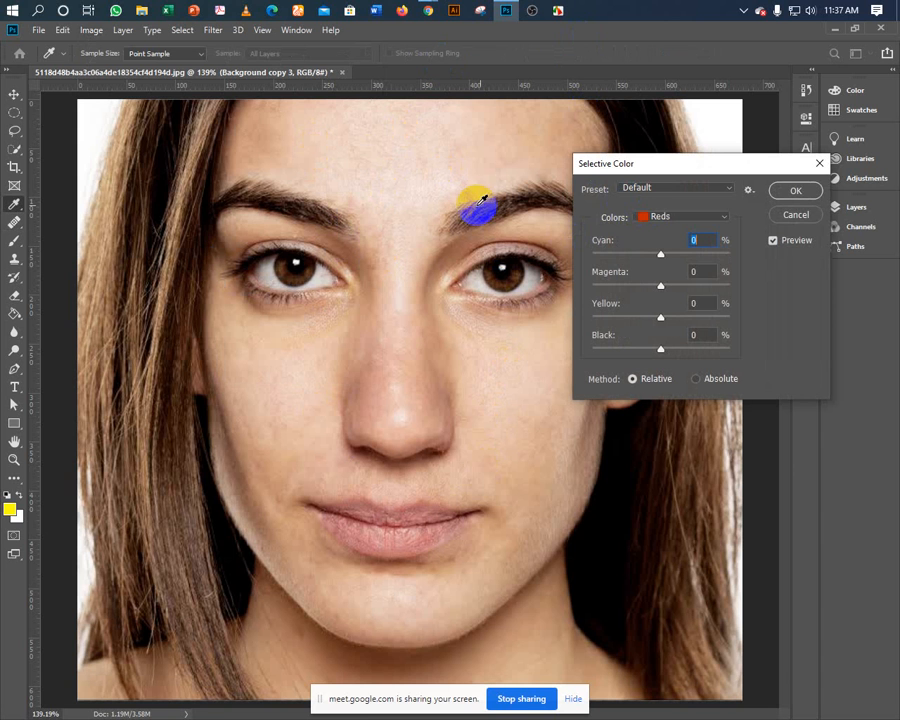
click(639, 216)
click(652, 243)
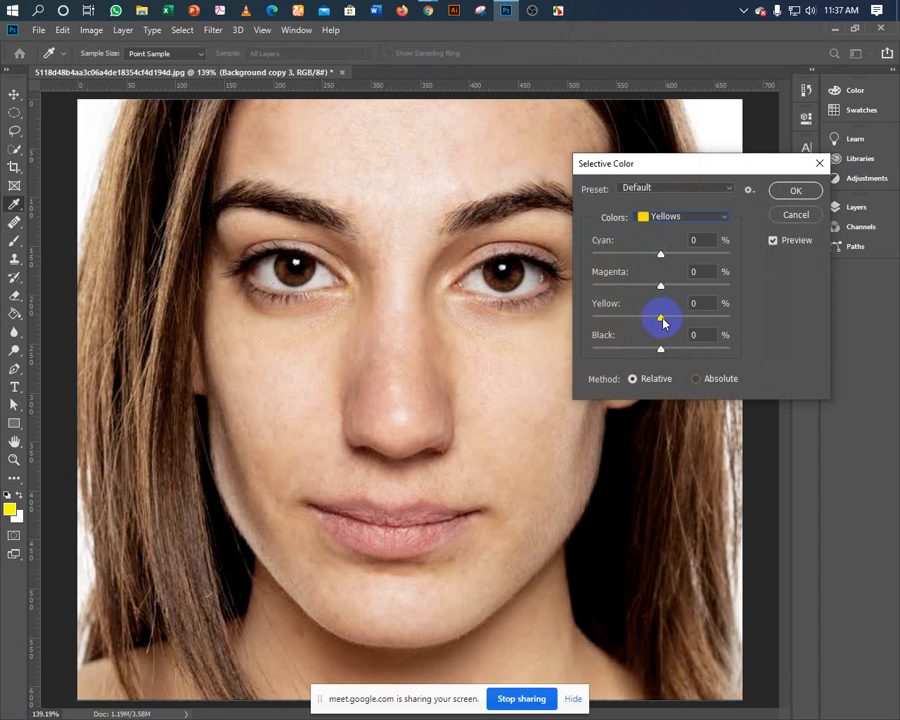
drag(662, 320, 705, 318)
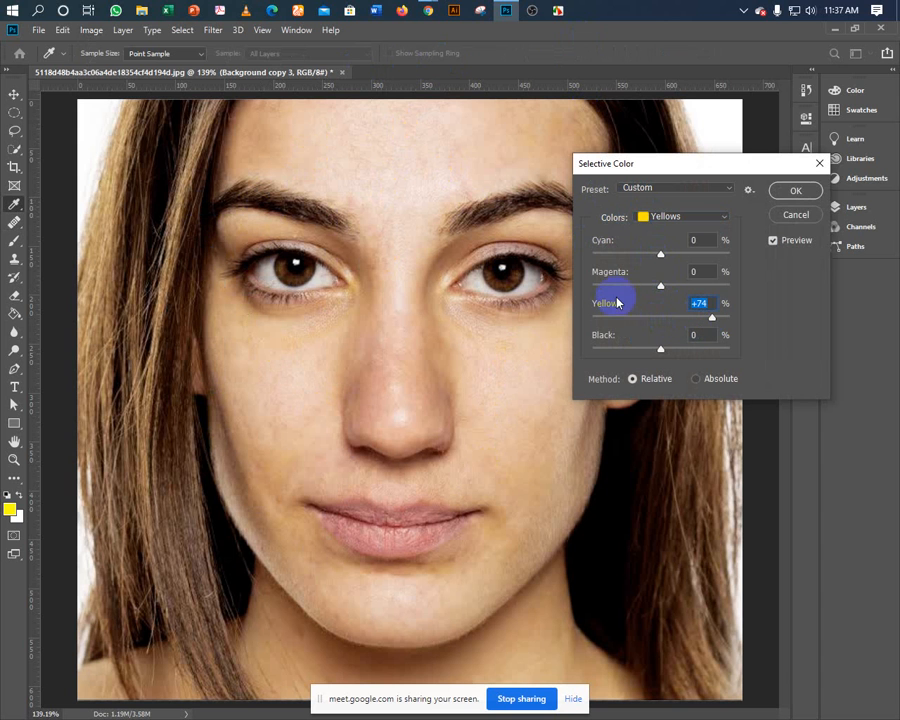
drag(711, 316, 664, 318)
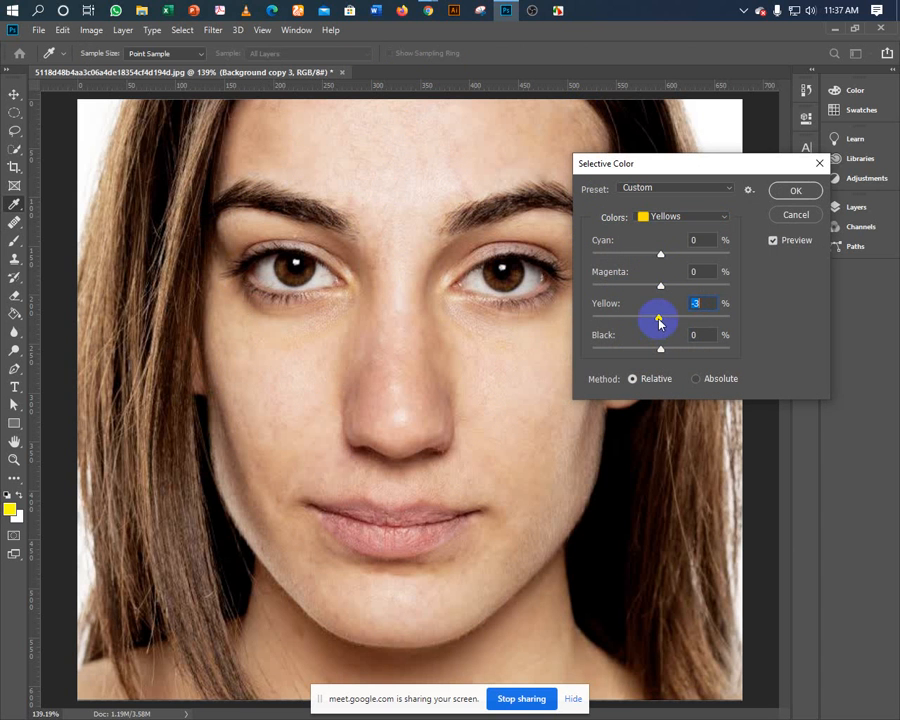
drag(658, 317, 653, 322)
click(796, 191)
key(j)
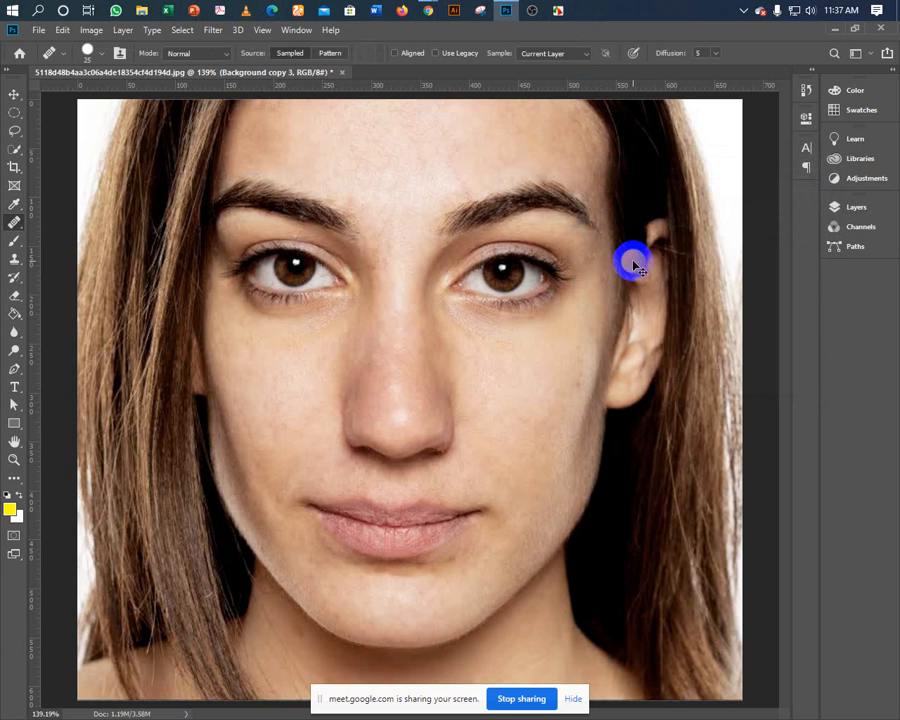
Duplicate the Background copy 3 layer
key(ctrl+minus)
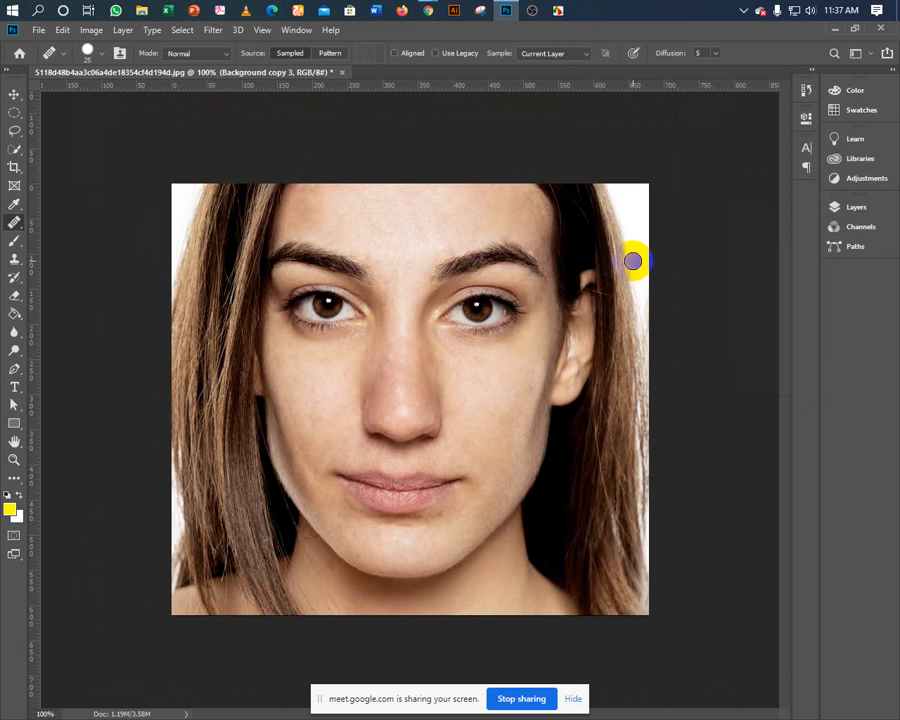
click(855, 208)
double_click(738, 287)
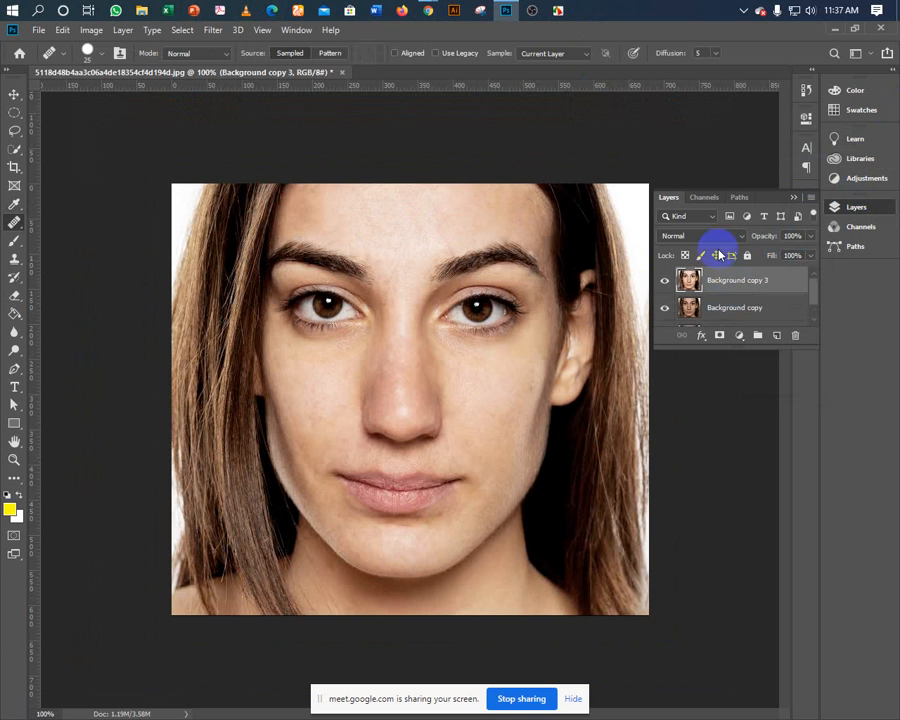
scroll(714, 290, down, 1)
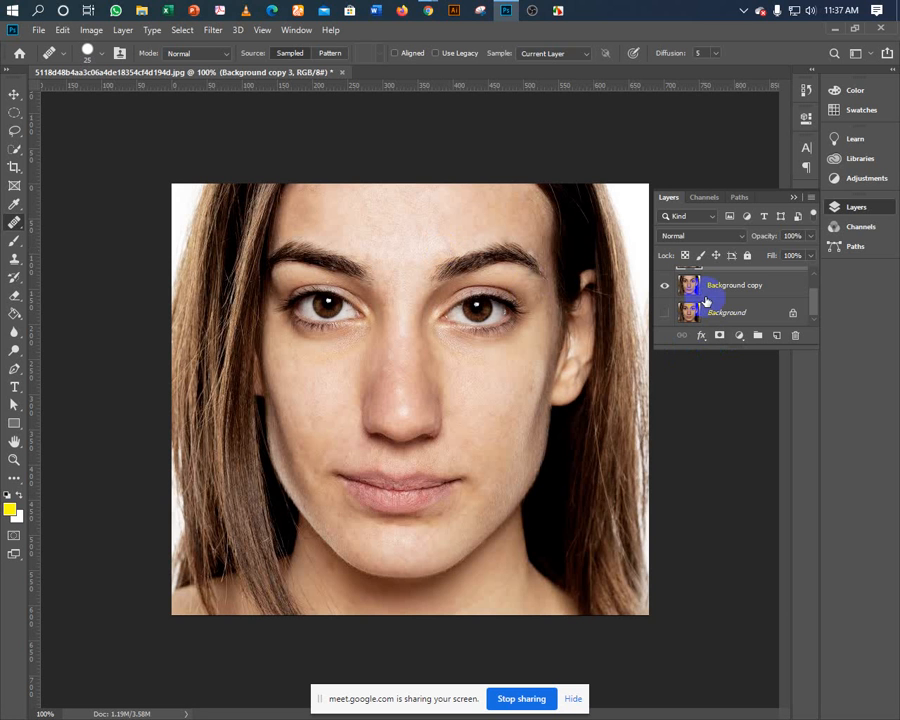
scroll(812, 277, up, 1)
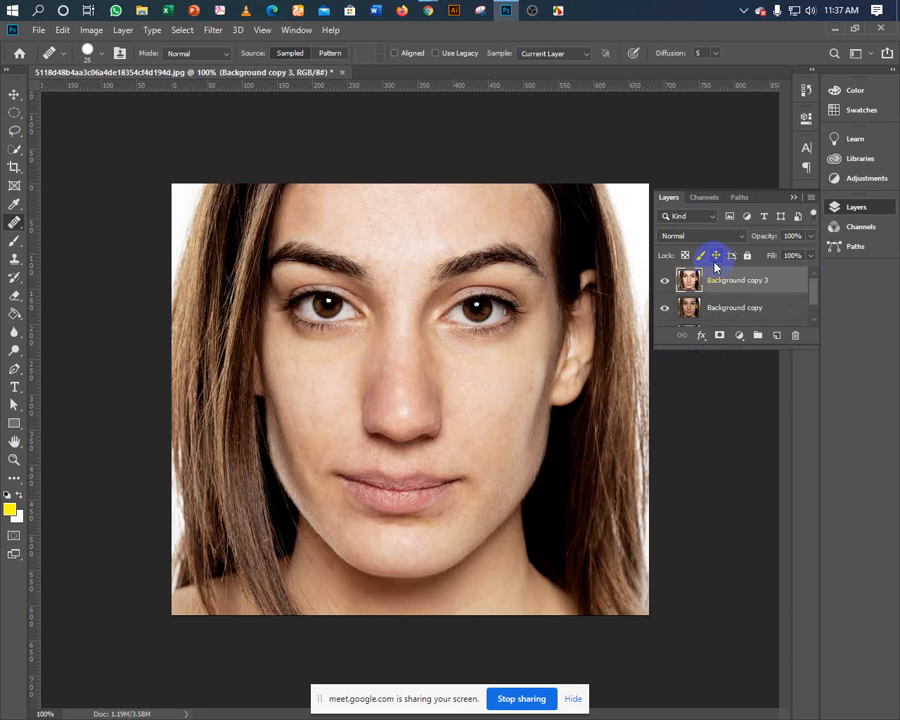
key(ctrl+j)
Hide the Background copy layer, and toggle Background copy 3 off and back on
scroll(664, 300, down, 1)
click(664, 309)
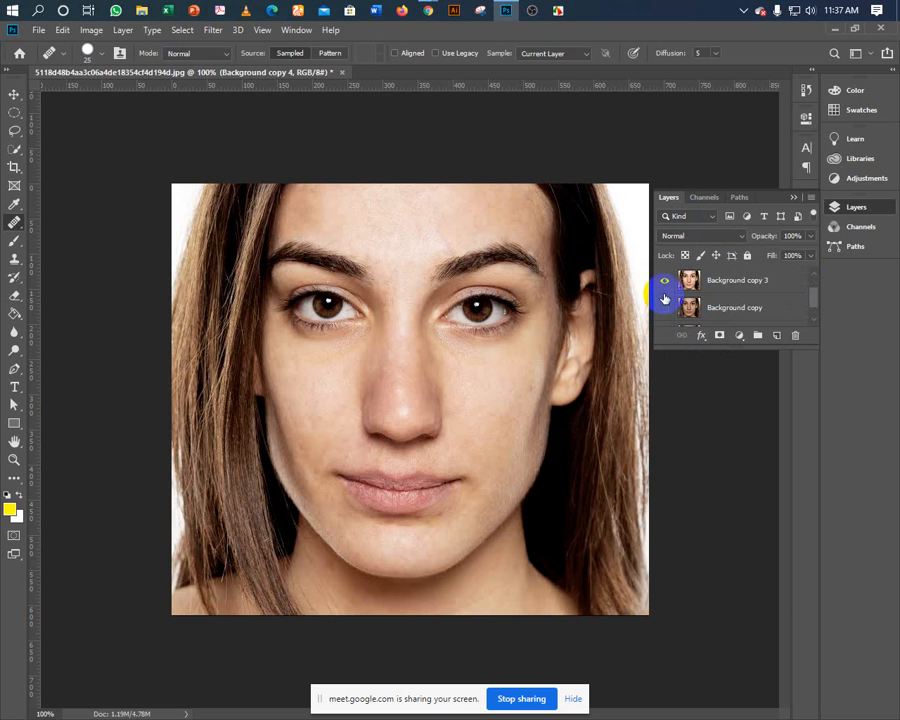
click(664, 282)
scroll(717, 279, up, 1)
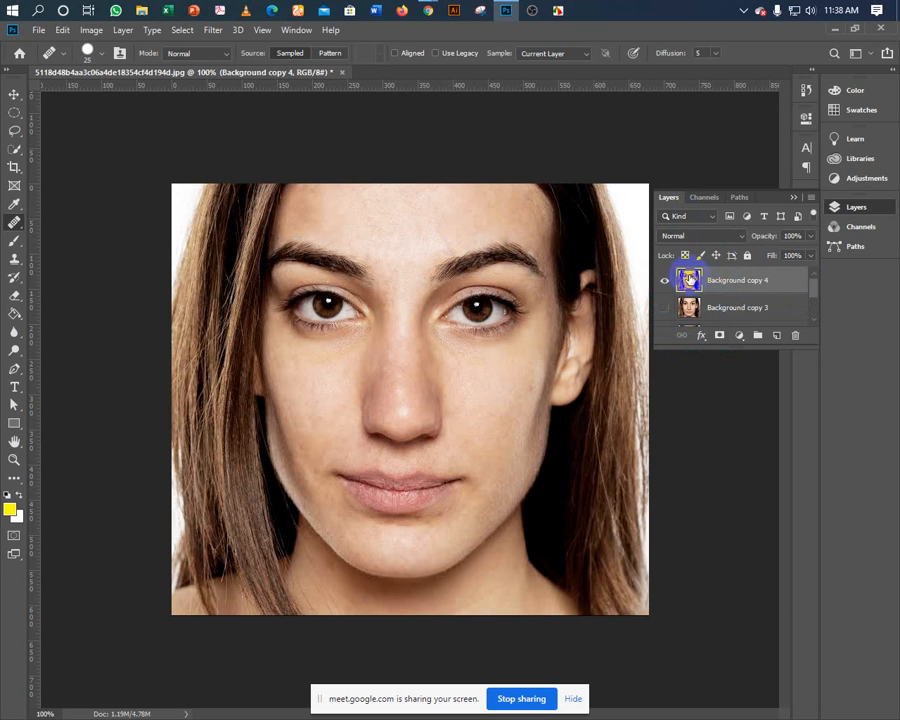
click(665, 307)
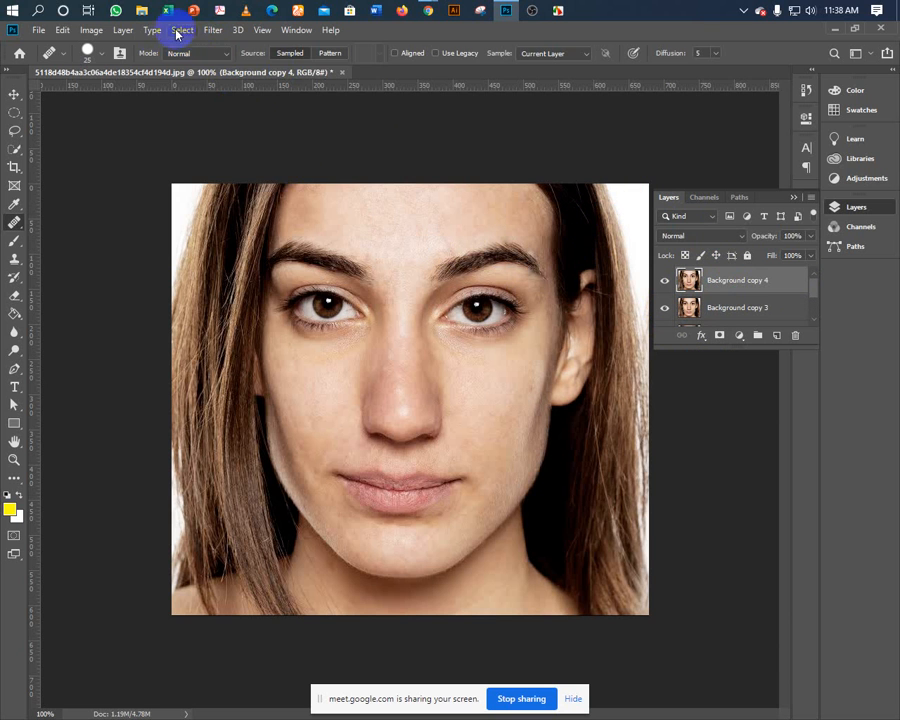
click(212, 30)
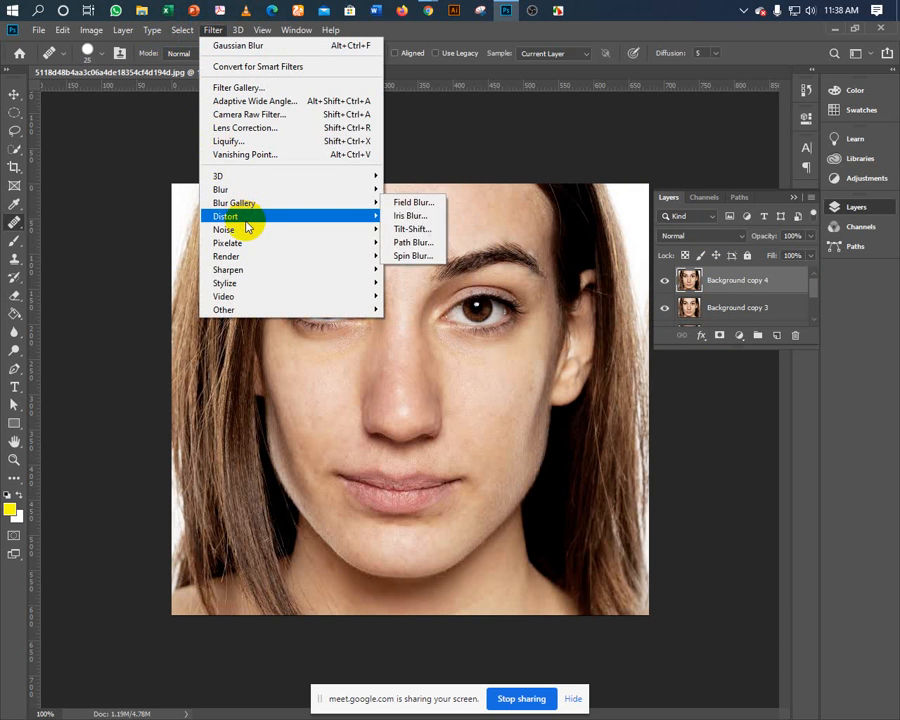
mouse_move(373, 229)
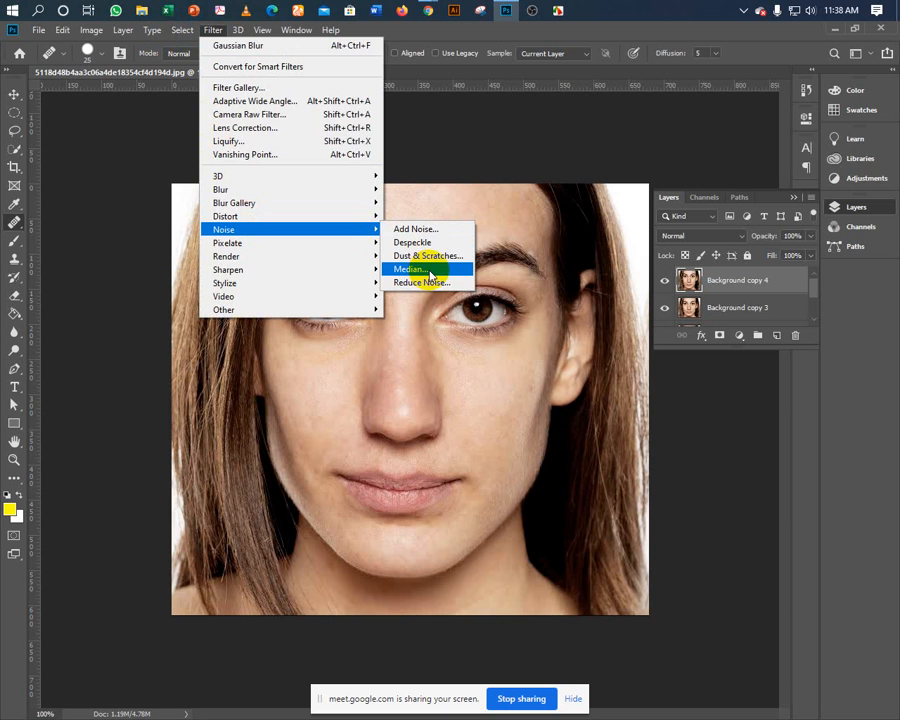
click(113, 333)
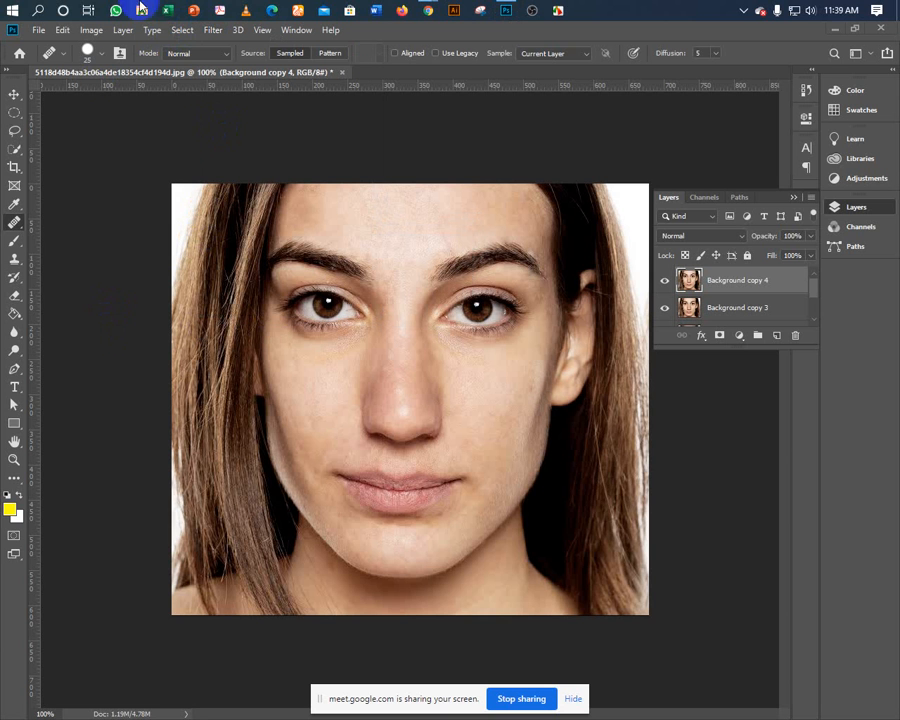
click(90, 30)
mouse_move(123, 67)
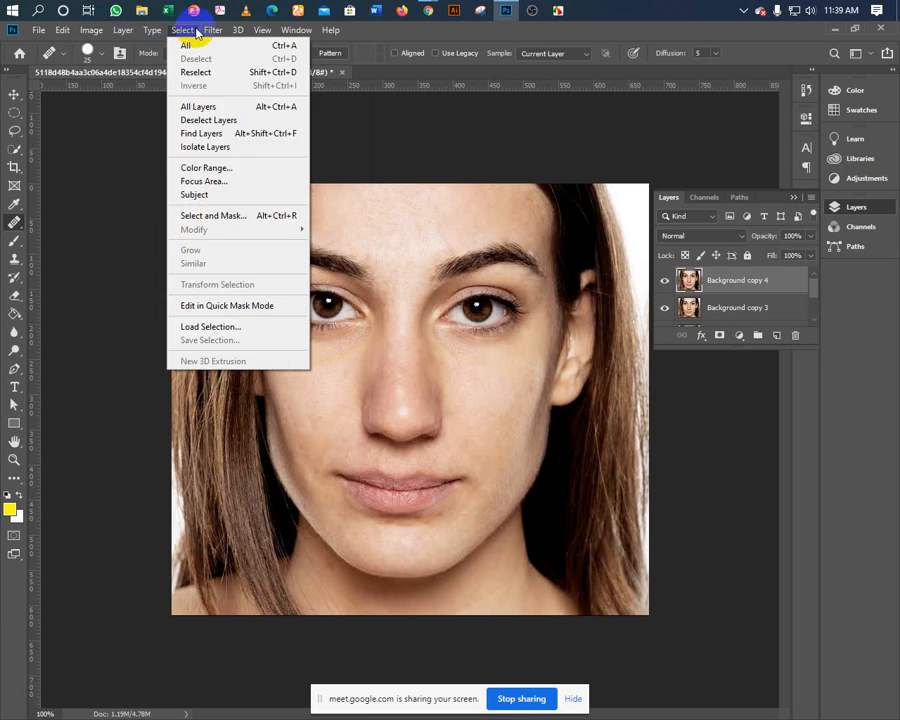
mouse_move(208, 32)
mouse_move(249, 188)
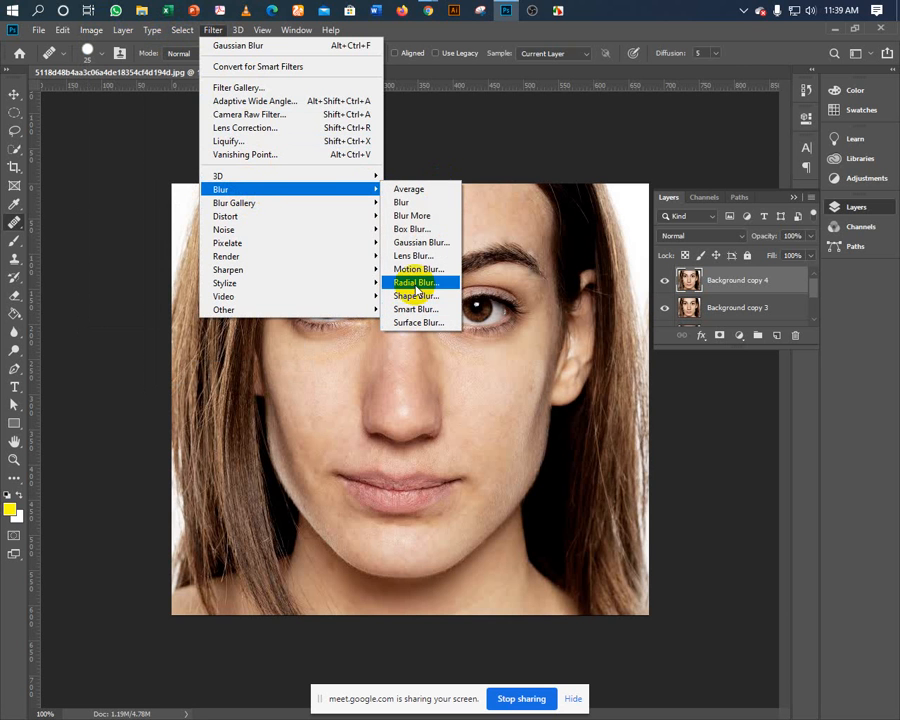
mouse_move(278, 233)
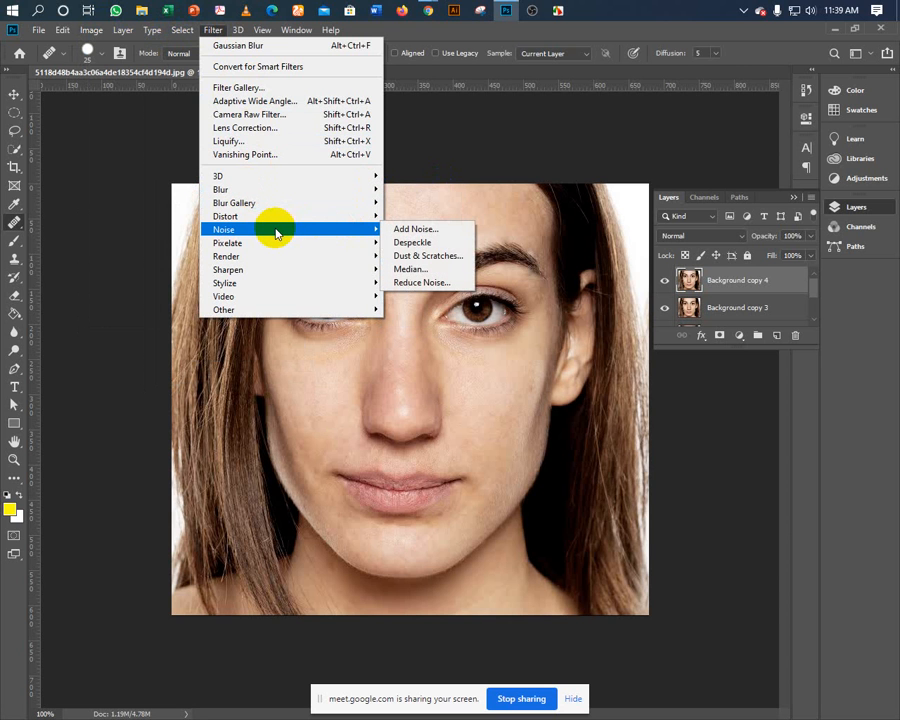
click(418, 283)
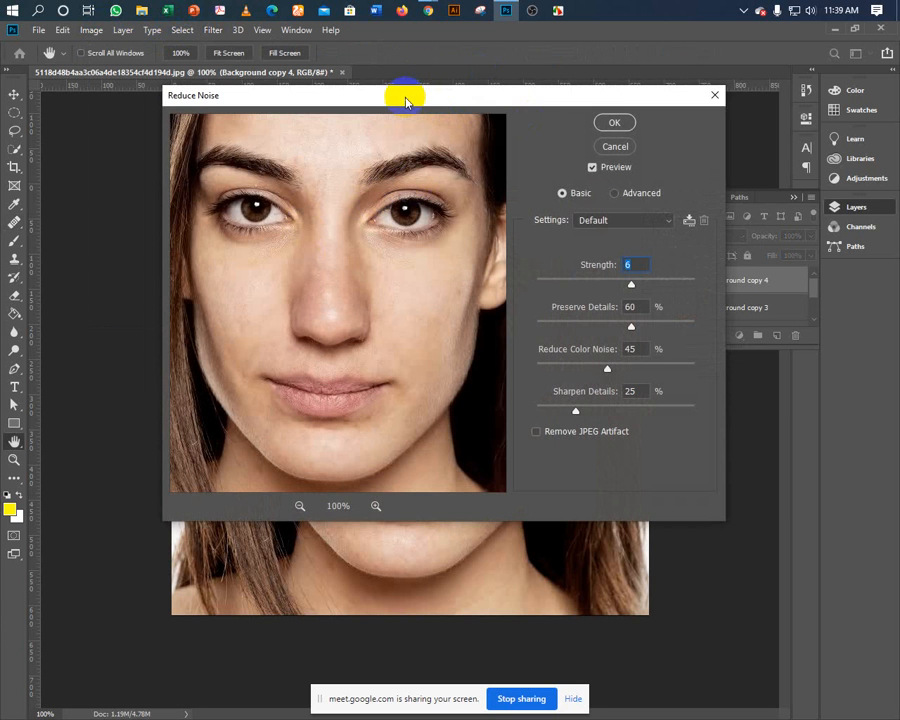
drag(405, 100, 431, 171)
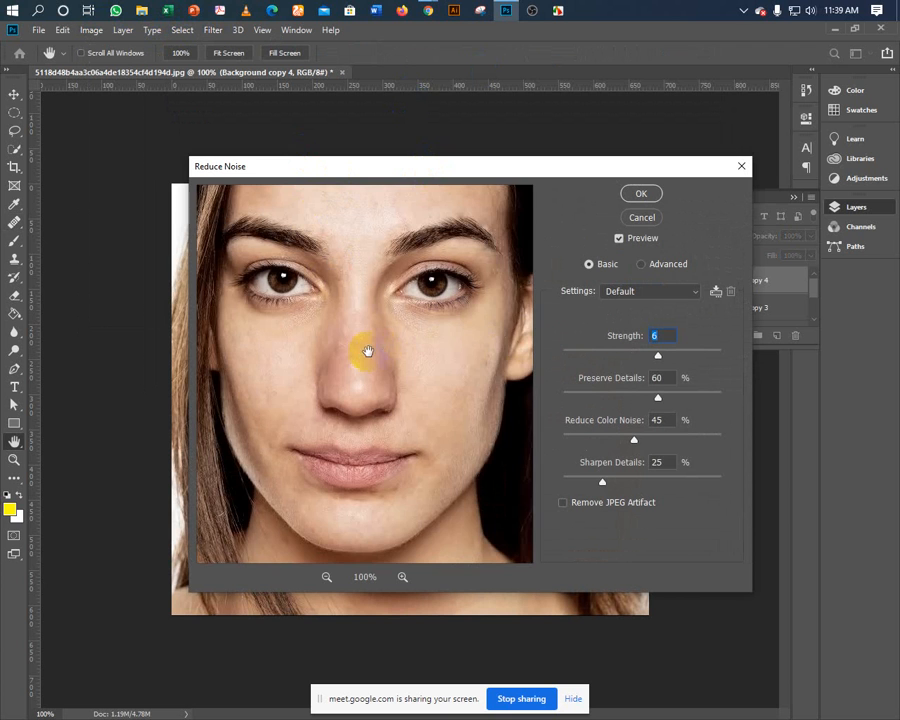
drag(367, 351, 323, 396)
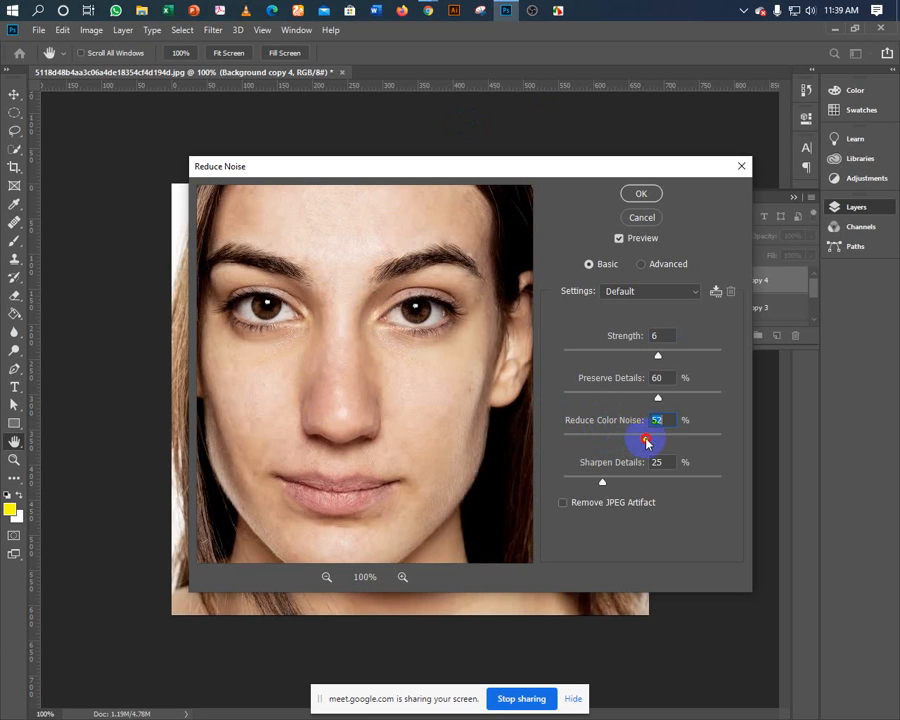
drag(650, 443, 638, 443)
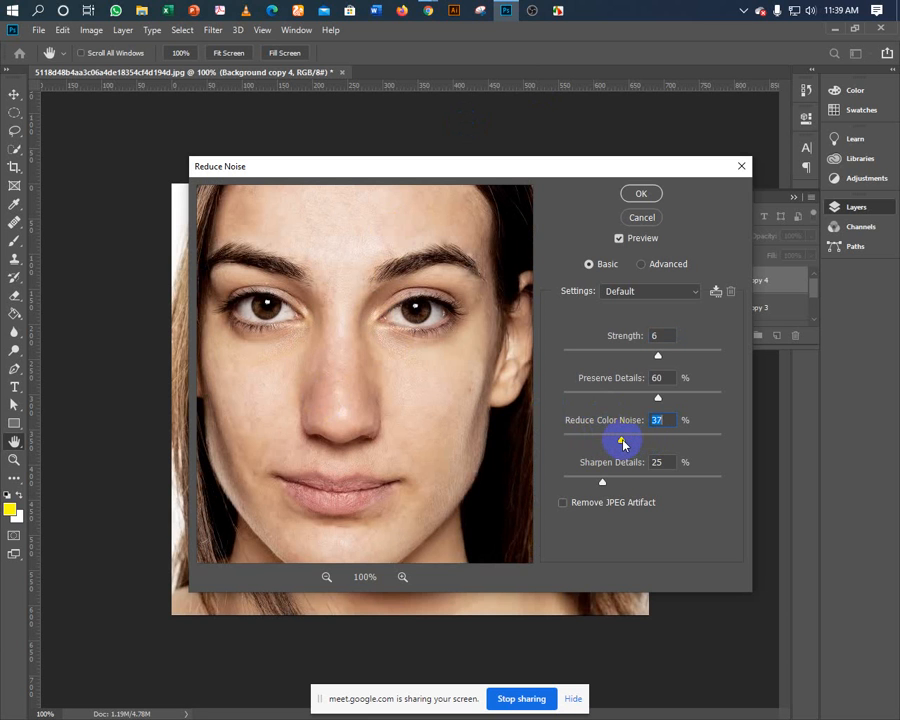
click(564, 504)
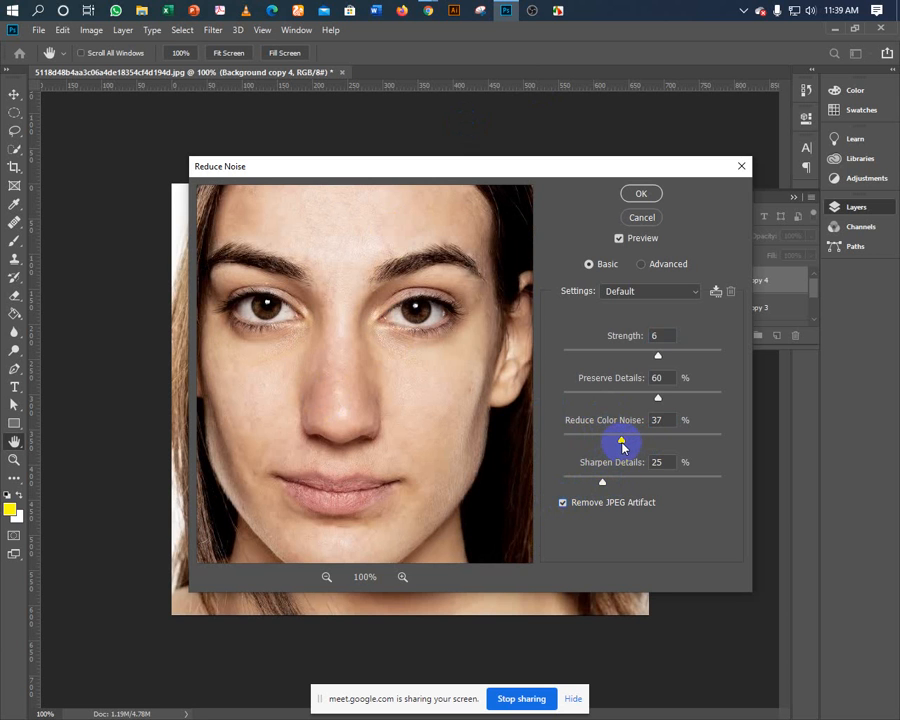
drag(657, 397, 673, 399)
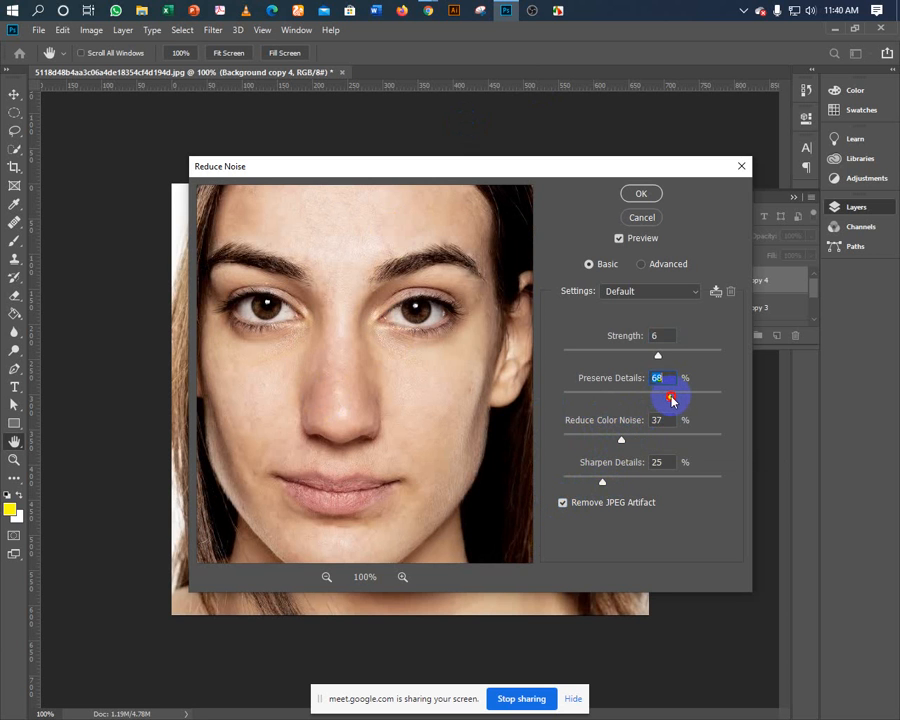
click(633, 222)
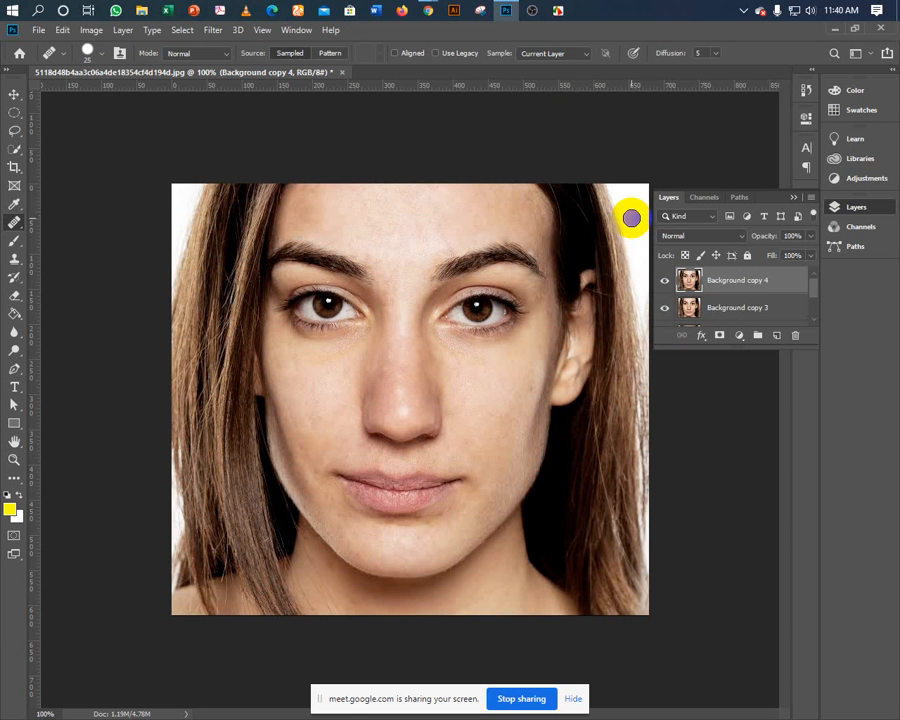
Apply a Median noise filter with a 1-pixel radius to the Background copy 4 layer
click(212, 30)
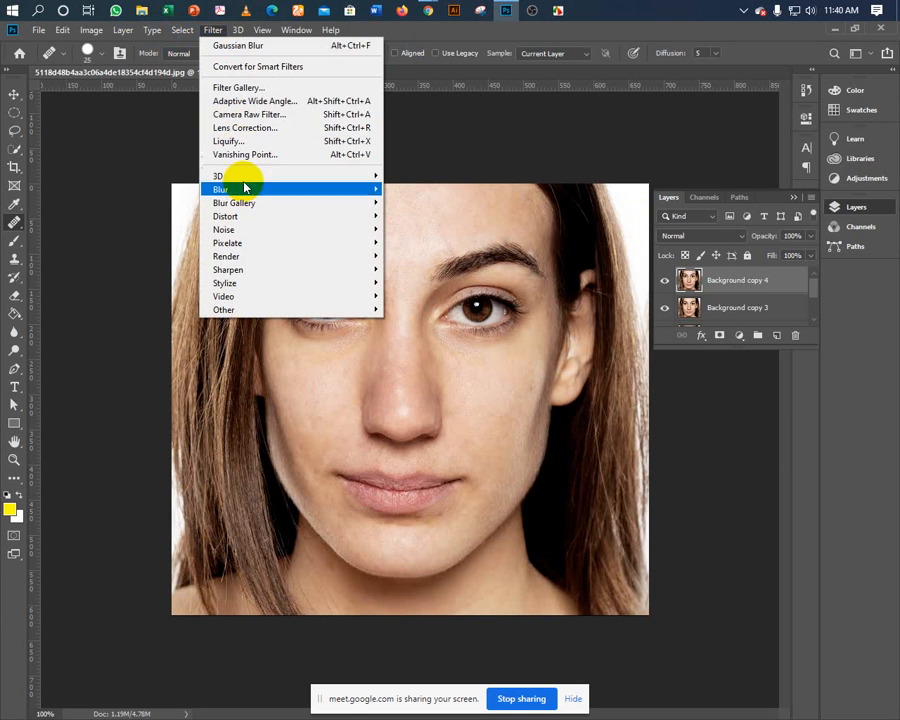
mouse_move(243, 232)
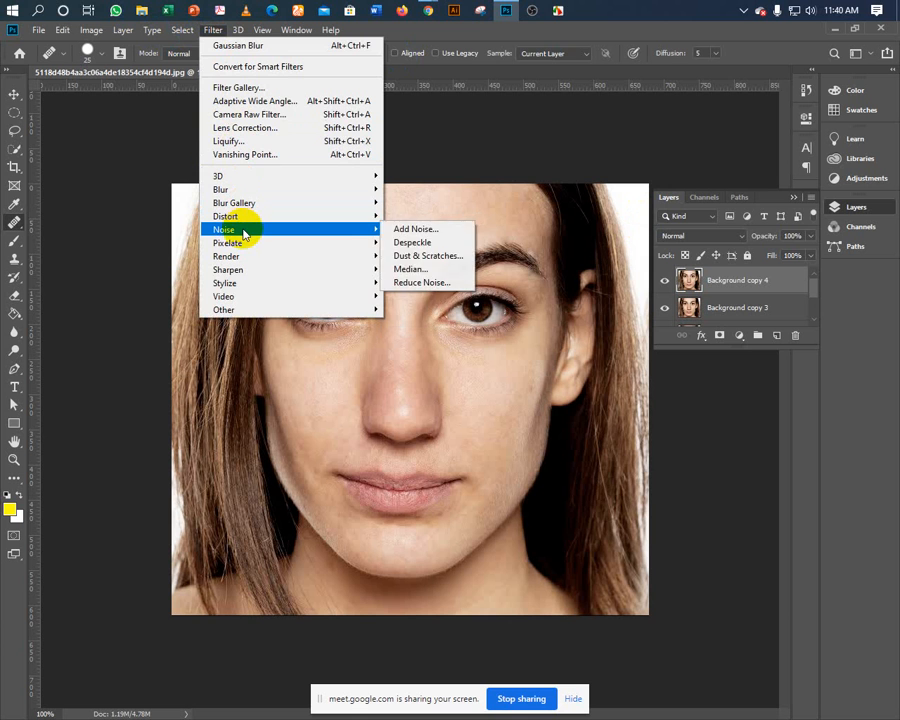
click(410, 269)
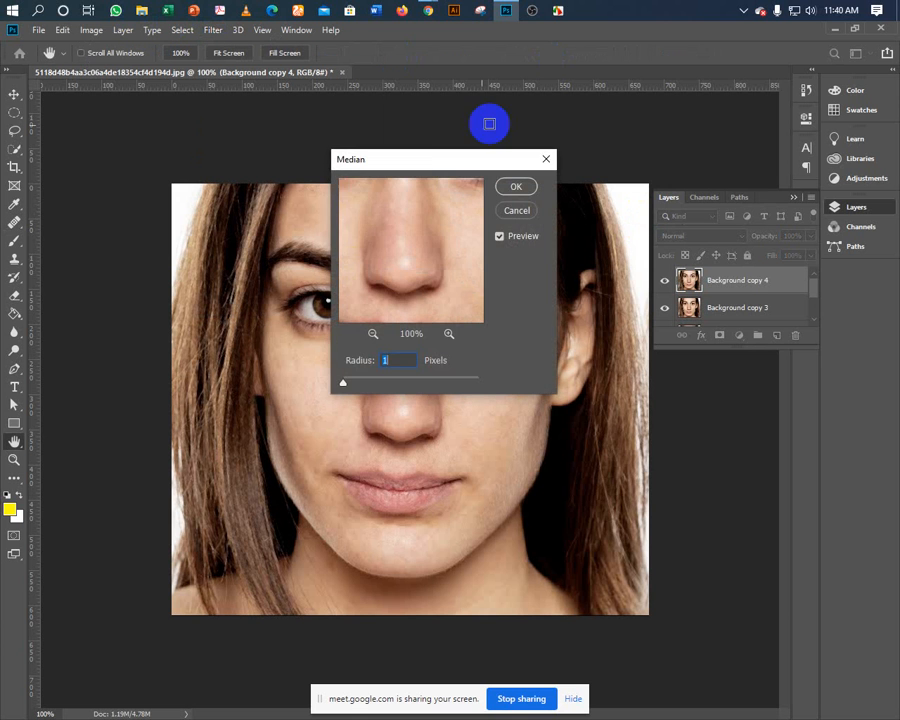
drag(408, 161, 600, 315)
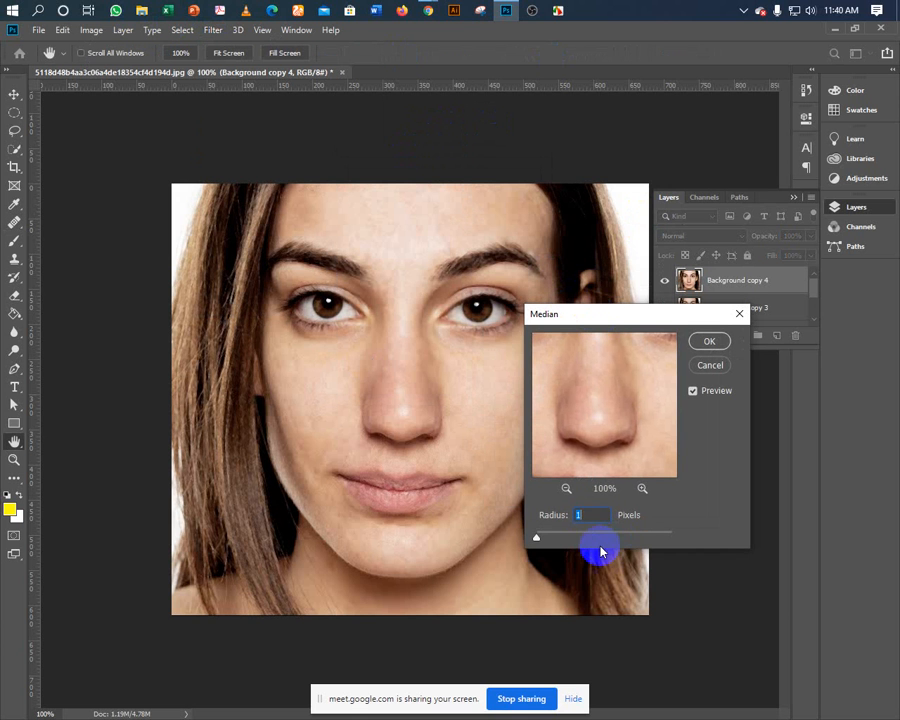
click(567, 490)
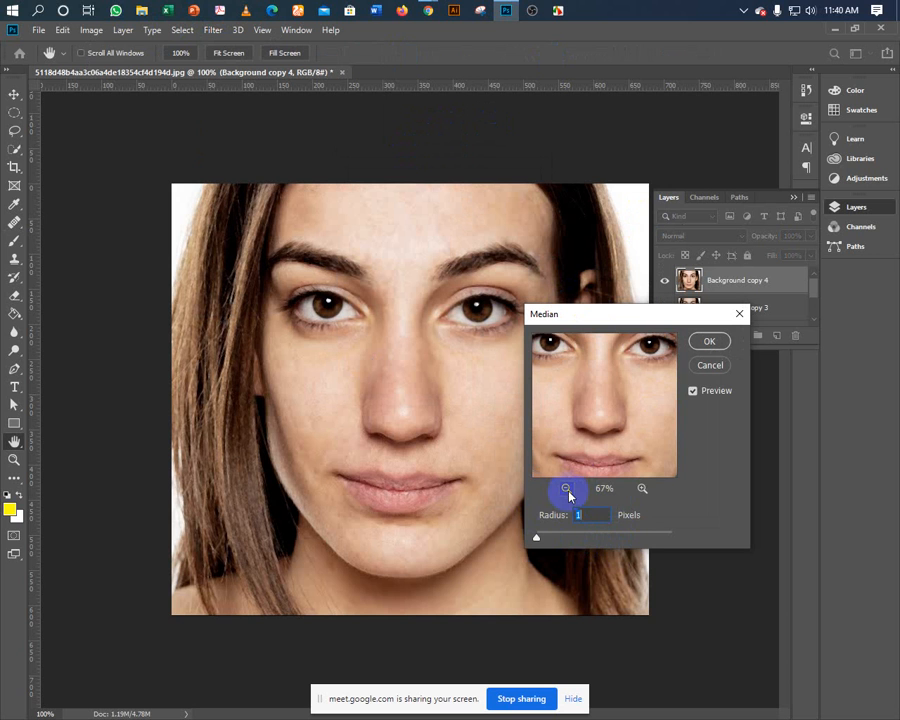
click(642, 490)
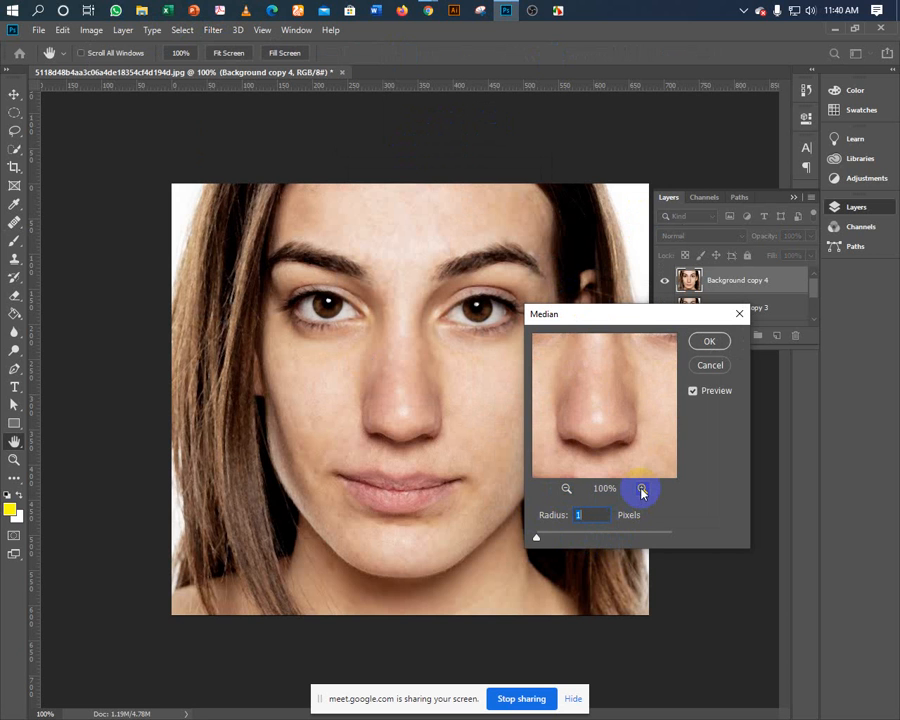
mouse_move(625, 360)
mouse_down()
mouse_move(622, 421)
mouse_move(598, 369)
mouse_move(610, 395)
mouse_move(637, 402)
mouse_move(613, 416)
mouse_move(627, 398)
mouse_move(623, 376)
mouse_up()
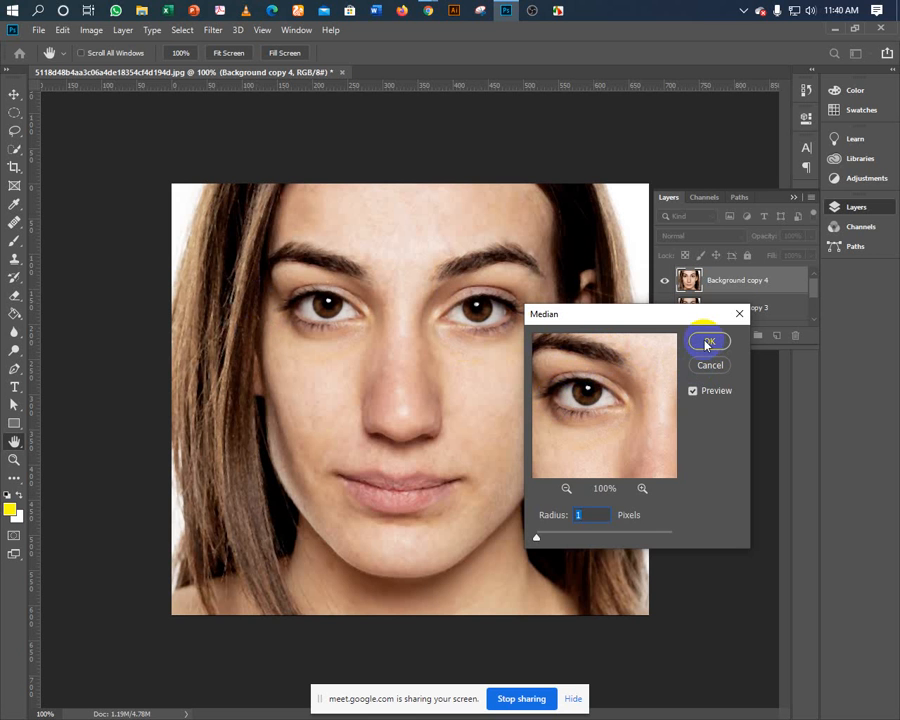
click(707, 343)
key(j)
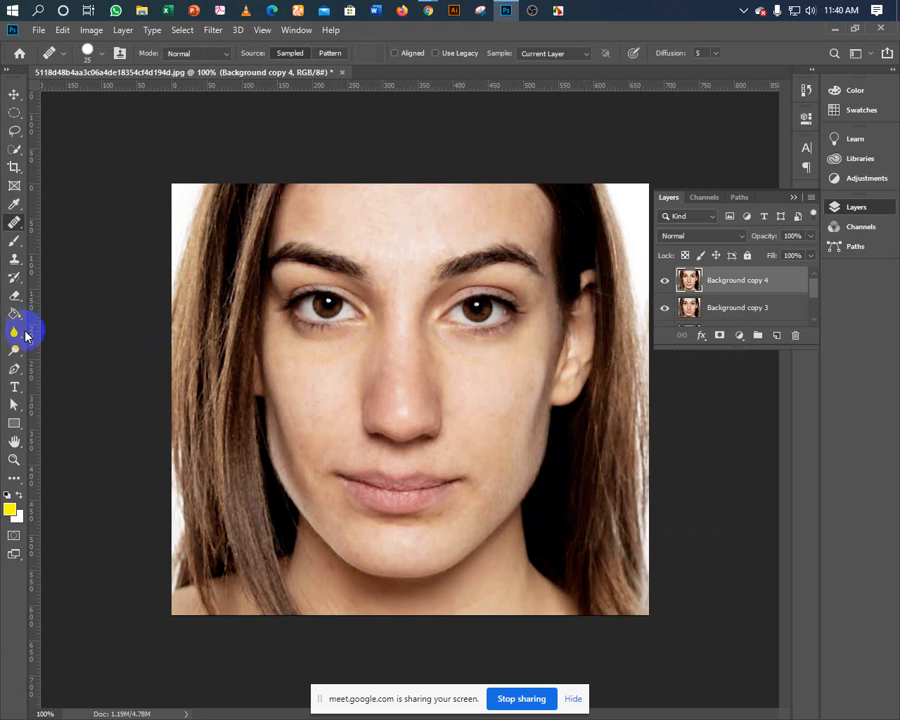
Erase both eyes from the Background copy 4 layer using a Soft Round eraser of 50 px with 0% hardness
click(16, 298)
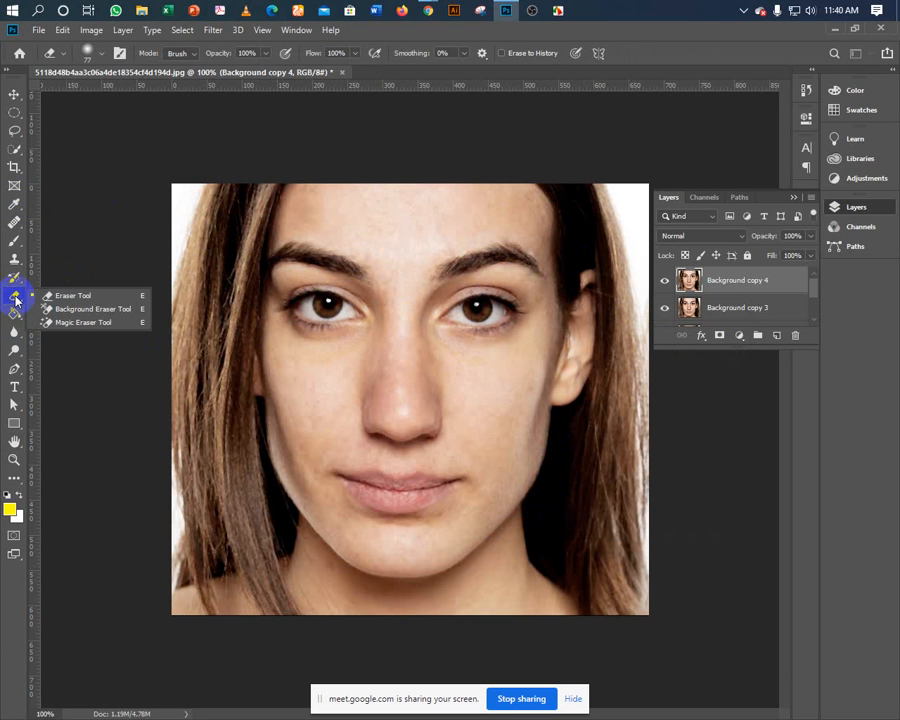
click(67, 298)
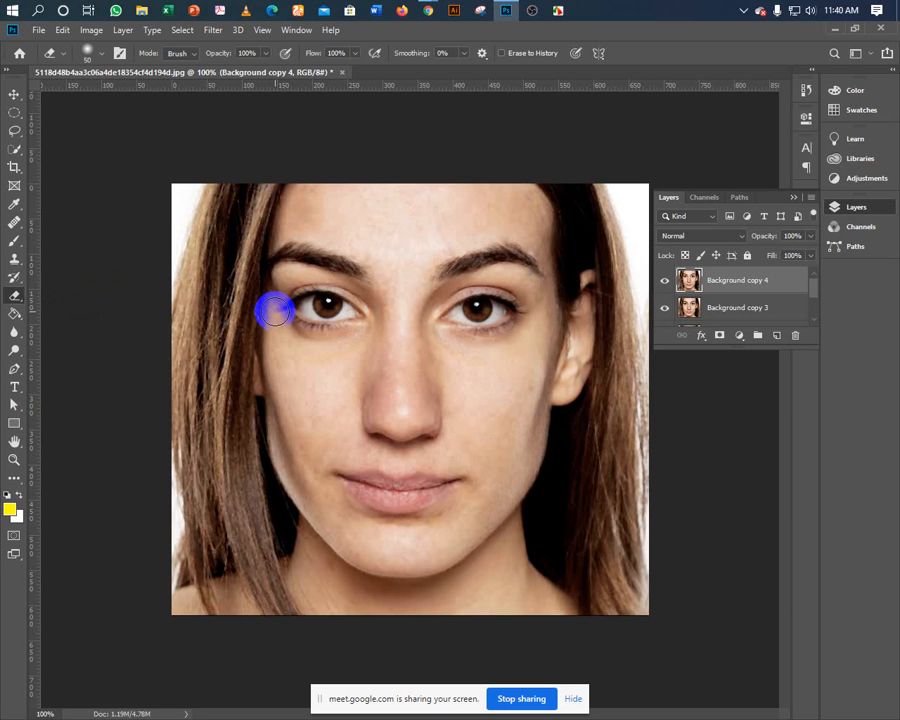
click(99, 58)
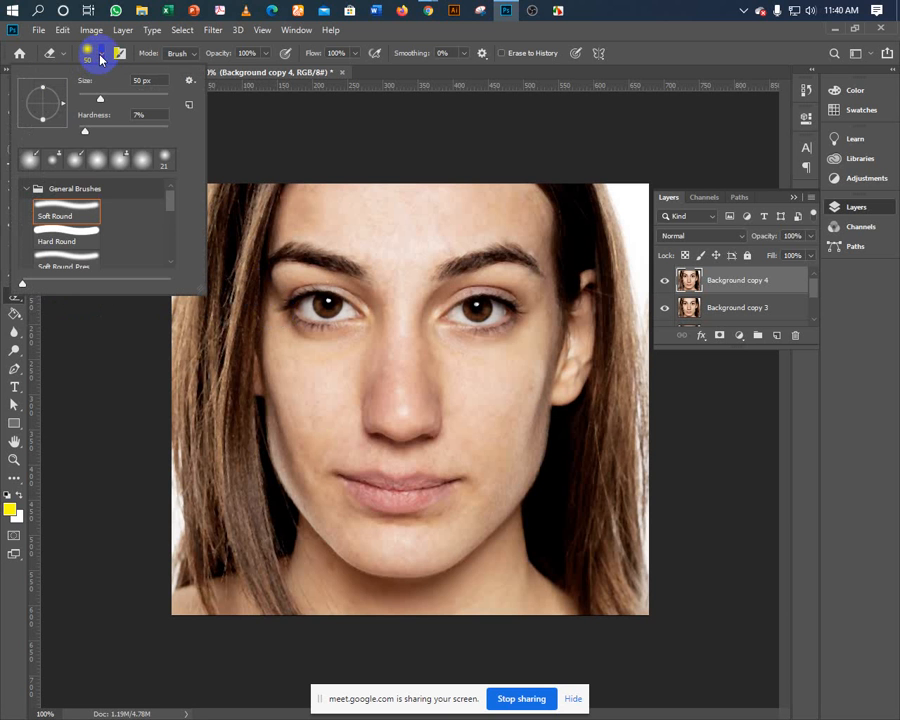
click(55, 217)
scroll(73, 259, down, 1)
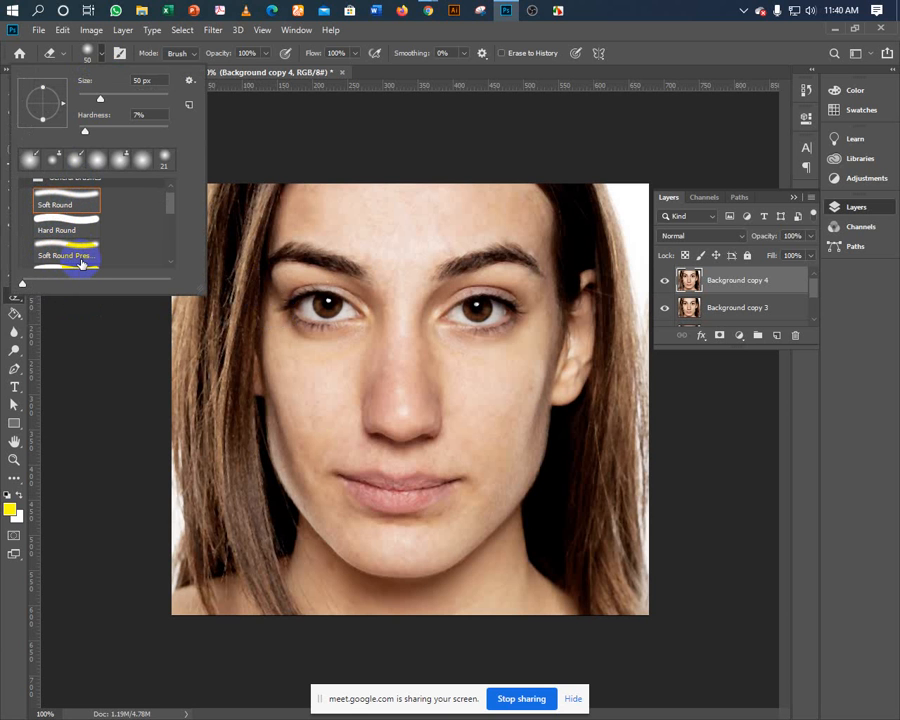
scroll(82, 263, up, 1)
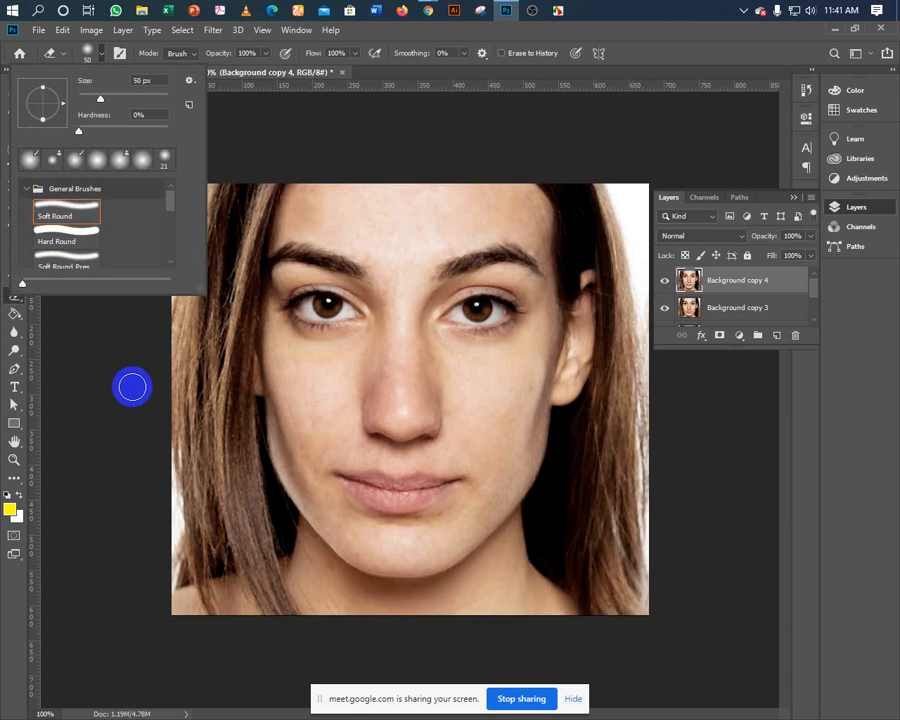
click(131, 384)
mouse_move(311, 263)
mouse_down()
mouse_move(294, 299)
mouse_move(306, 304)
mouse_move(291, 305)
mouse_move(358, 313)
mouse_move(301, 313)
mouse_up()
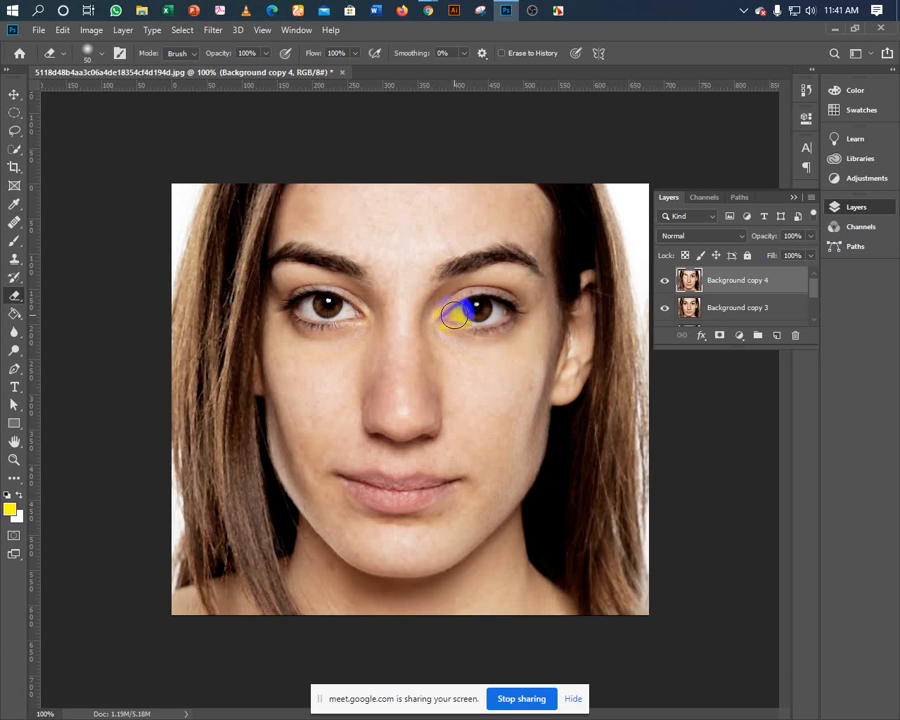
mouse_move(455, 316)
mouse_down()
mouse_move(502, 309)
mouse_move(473, 322)
mouse_move(447, 314)
mouse_move(506, 309)
mouse_move(477, 318)
mouse_move(263, 291)
mouse_move(328, 298)
mouse_move(356, 313)
mouse_up()
click(14, 93)
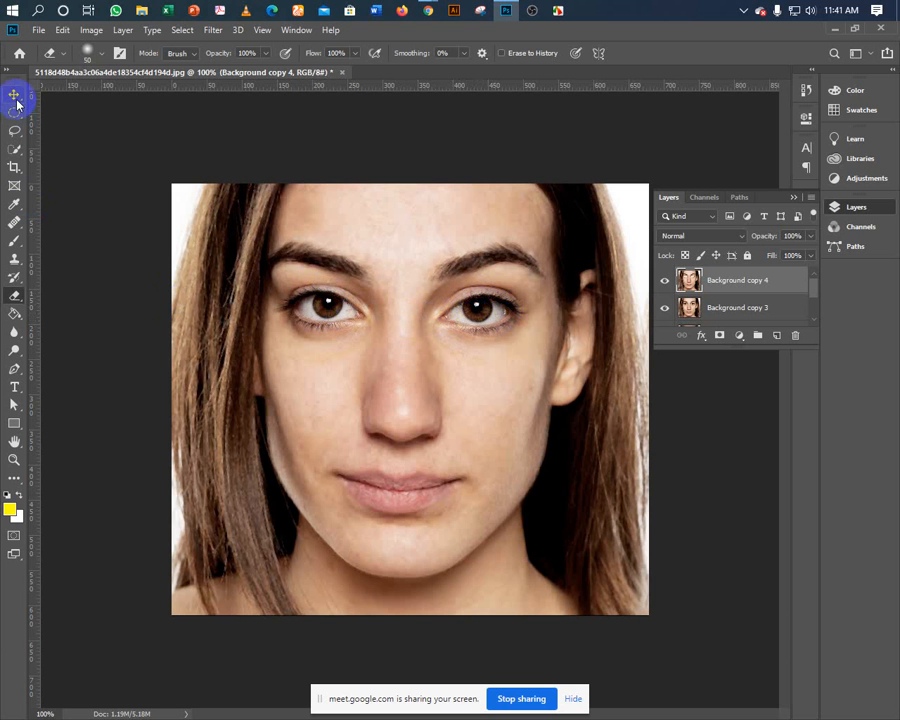
Toggle the visibility of Background copy 3 and Background copy 4 to check the erased eyes and compare the skin smoothing
click(665, 310)
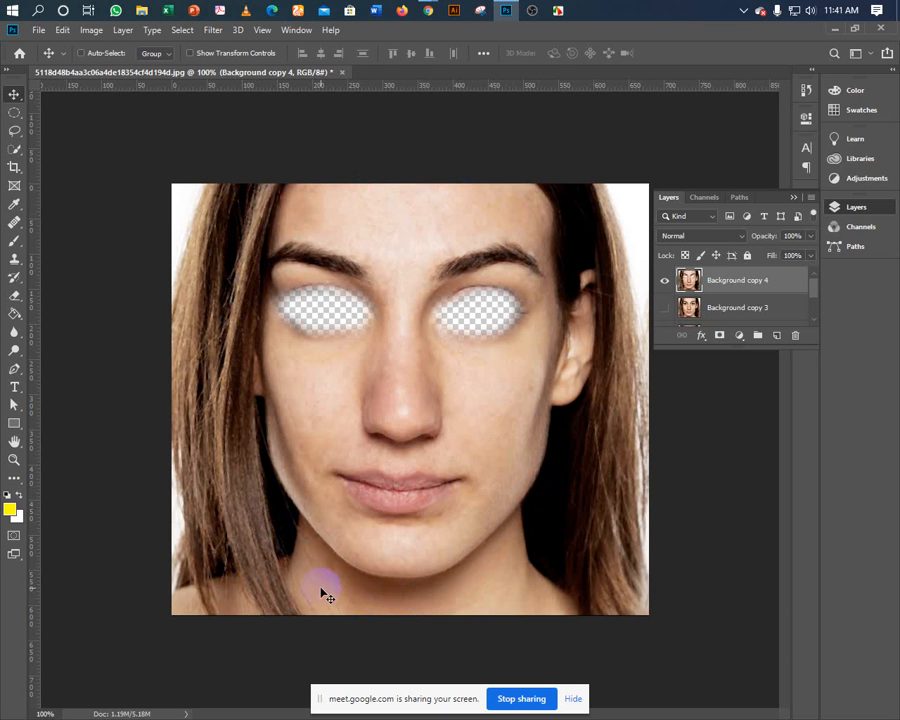
click(664, 309)
click(664, 281)
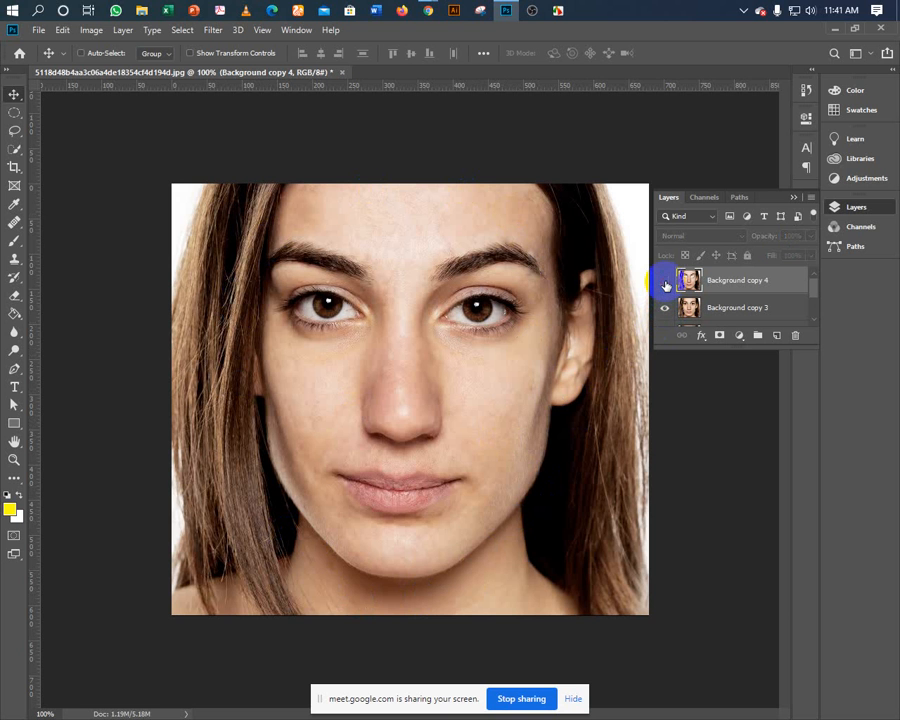
click(664, 282)
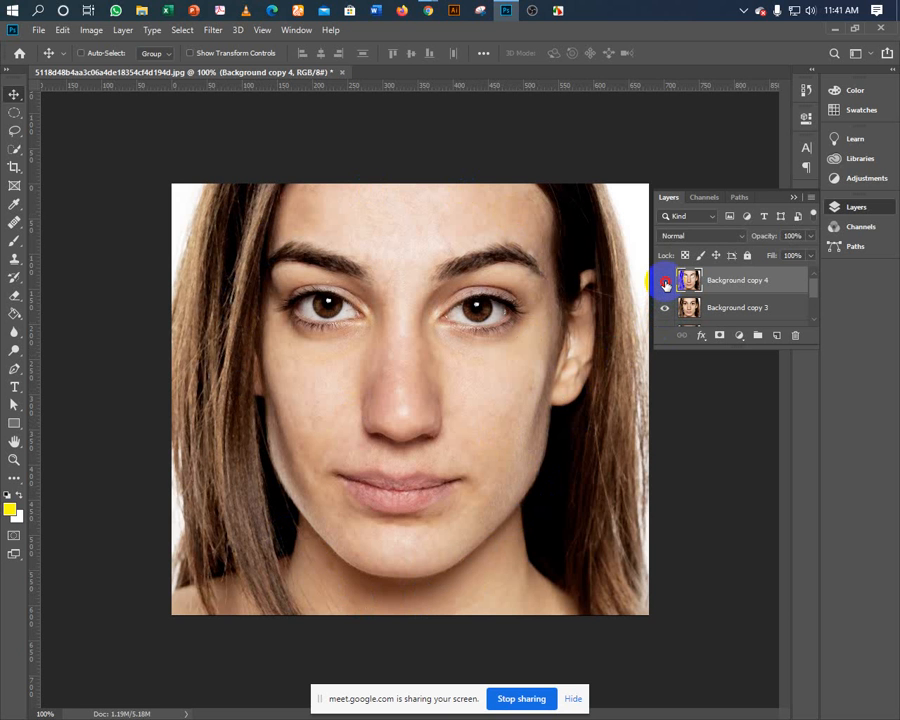
click(665, 282)
click(665, 283)
click(665, 283)
click(665, 283)
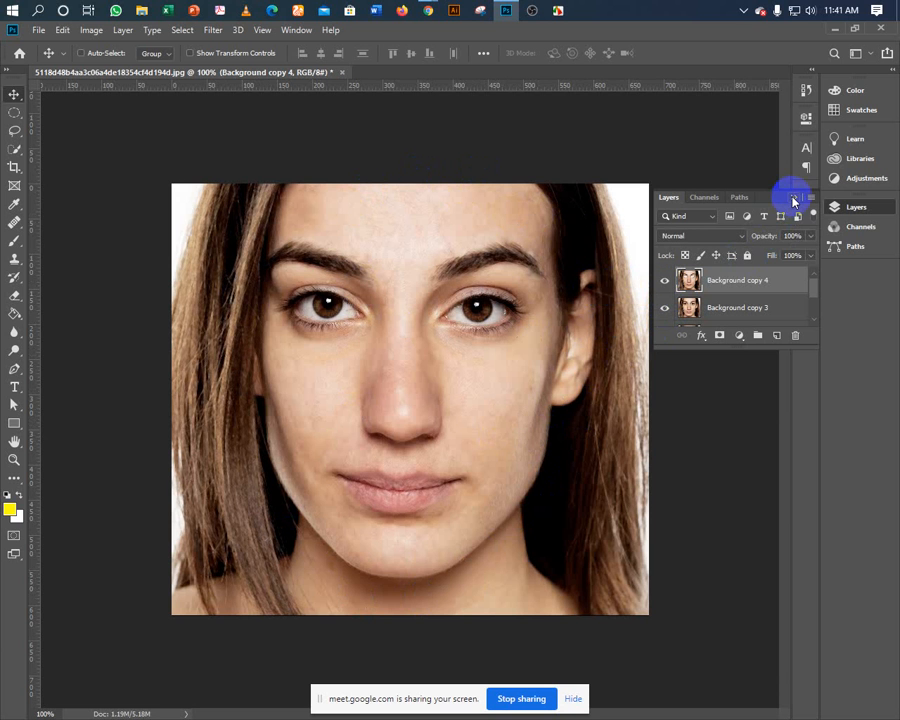
Create a new empty layer above Background copy 4
click(795, 200)
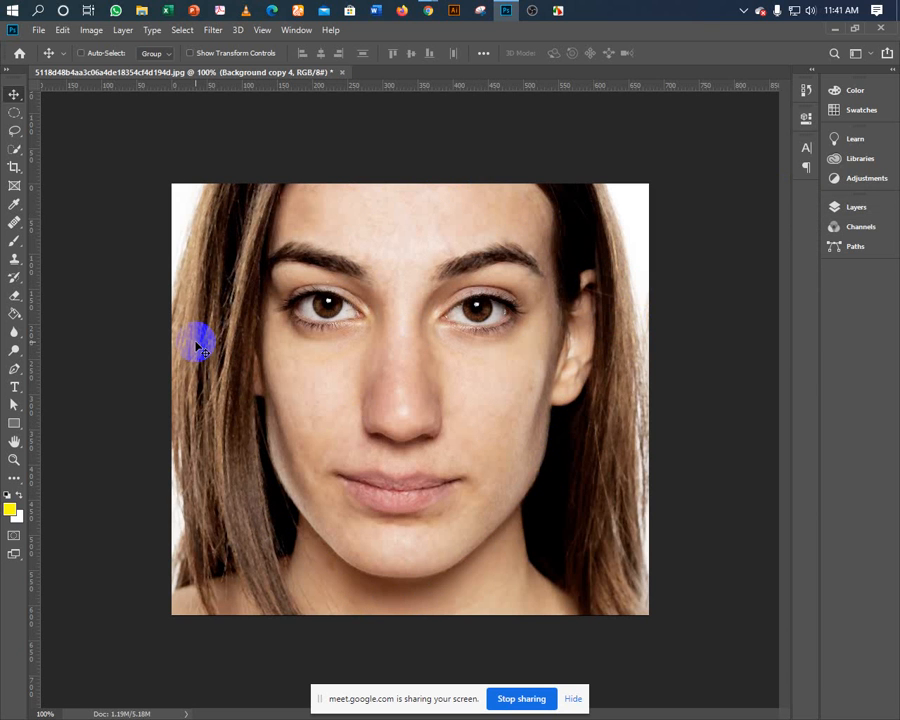
click(838, 207)
click(785, 336)
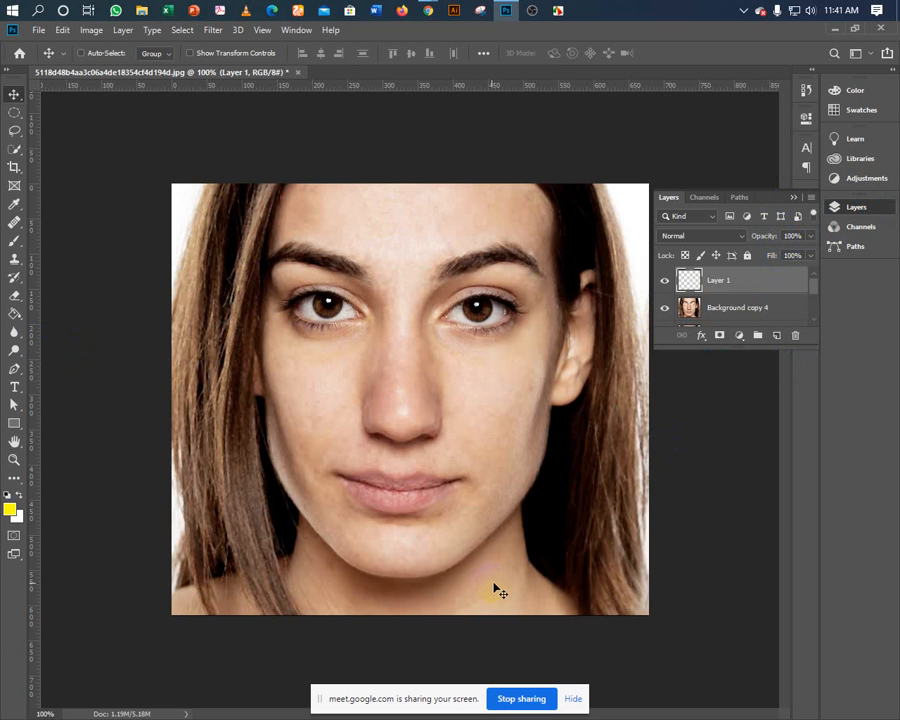
Prepare a 10 px Brush for painting the lips and open the color swatches
click(14, 241)
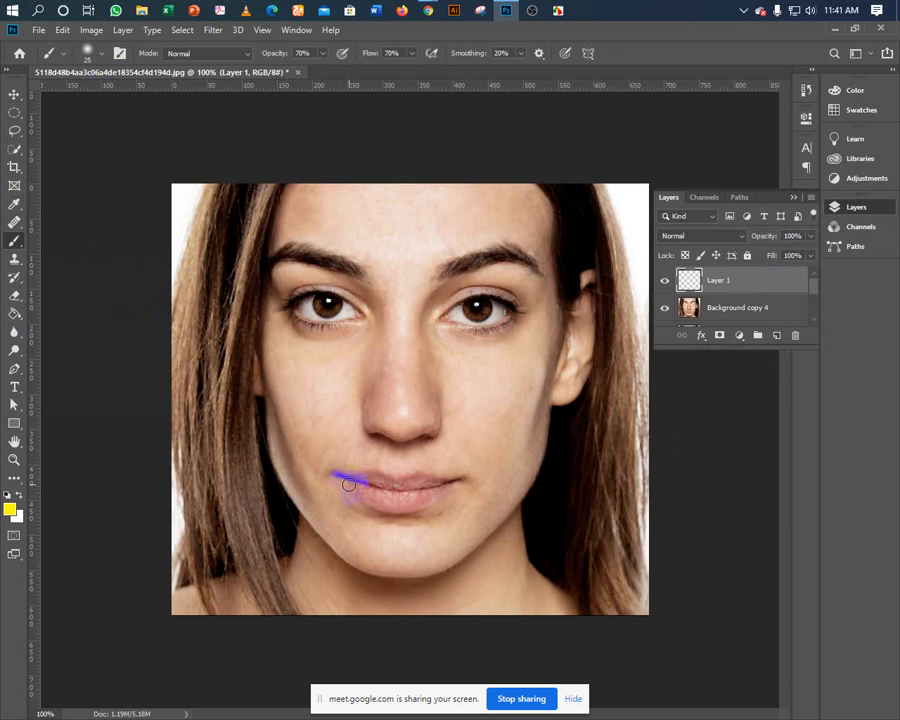
key(ctrl+plus)
key(ctrl+plus)
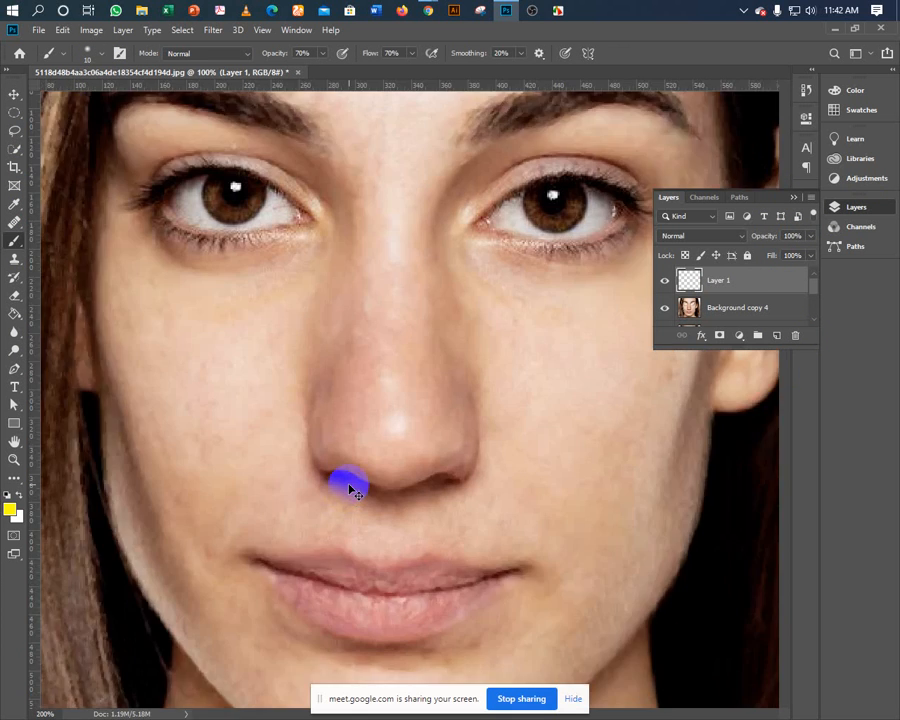
drag(296, 547, 259, 297)
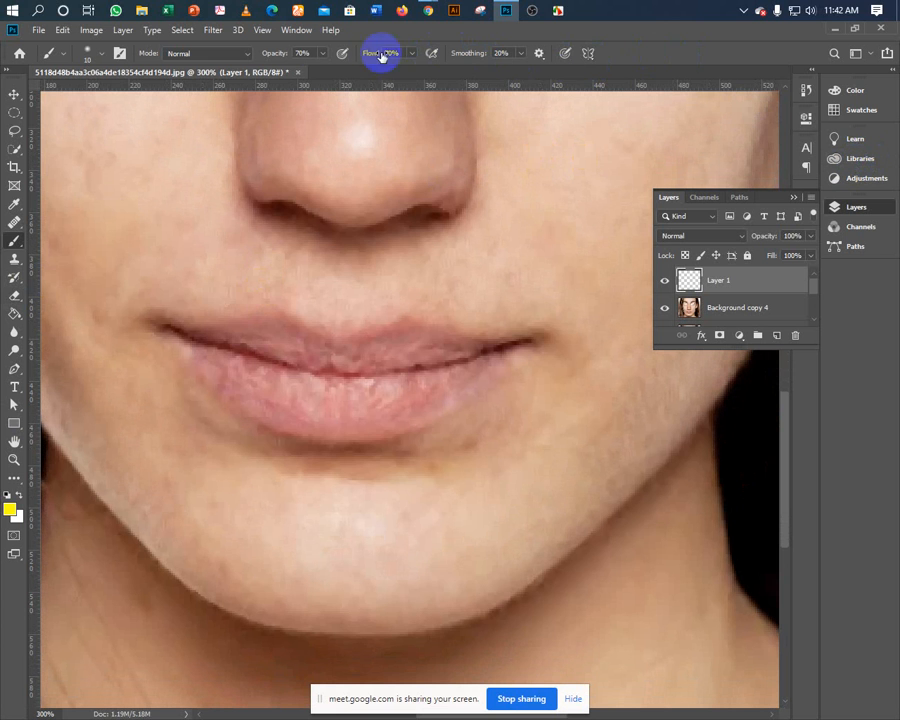
click(210, 35)
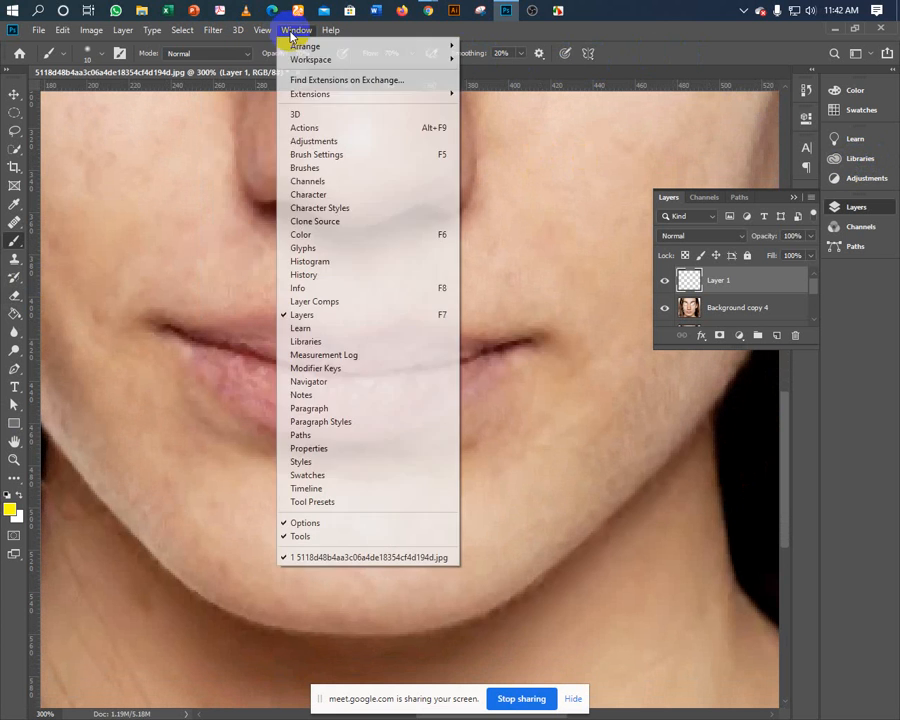
click(320, 473)
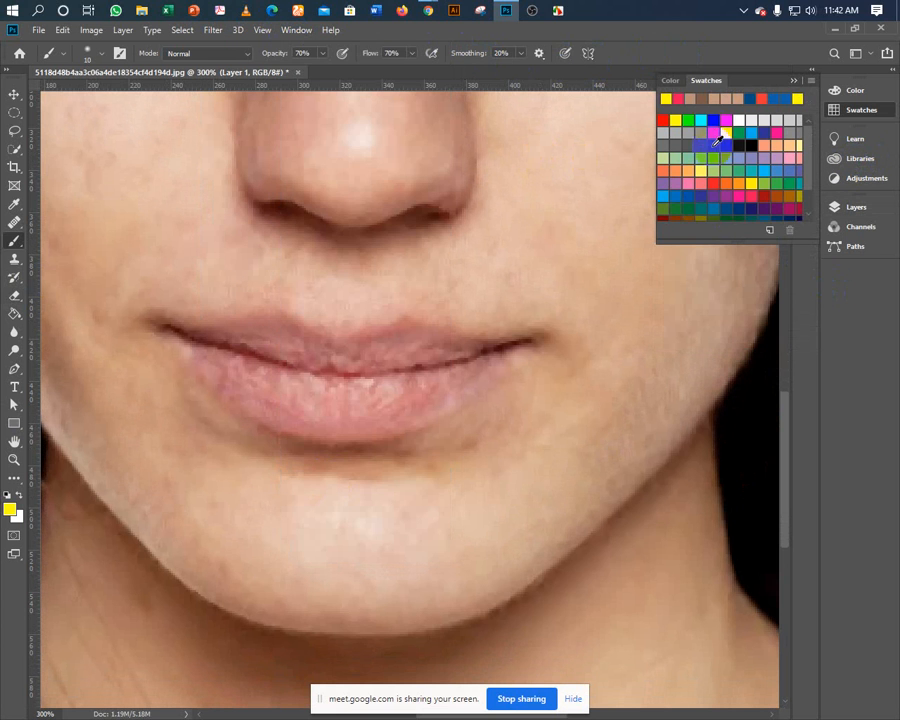
Choose the pinkish-red recent swatch as paint color and outline the upper and lower lips with an 8 px brush
click(678, 99)
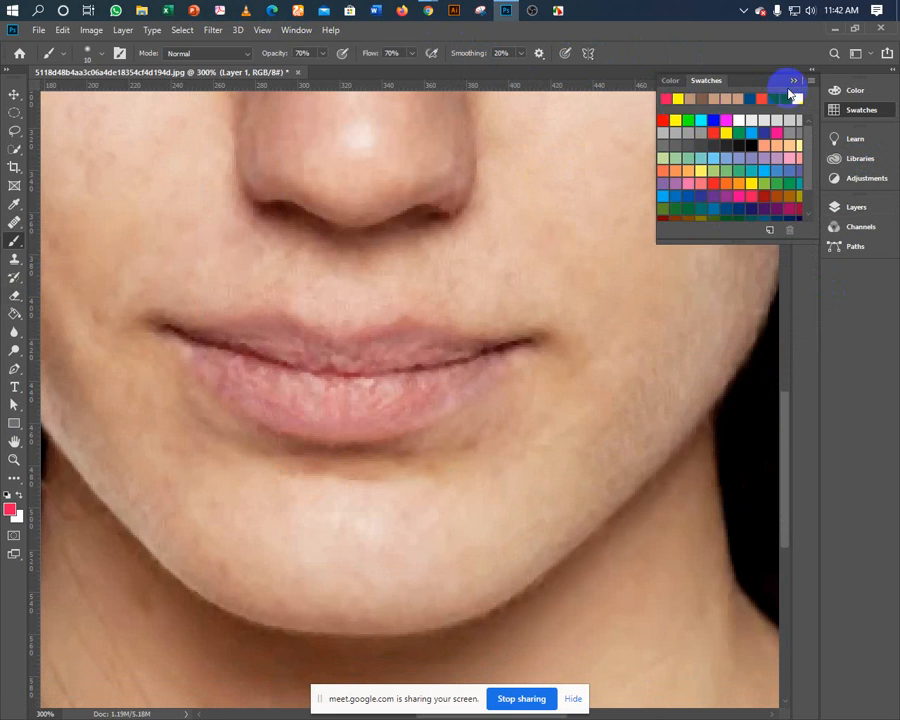
click(795, 80)
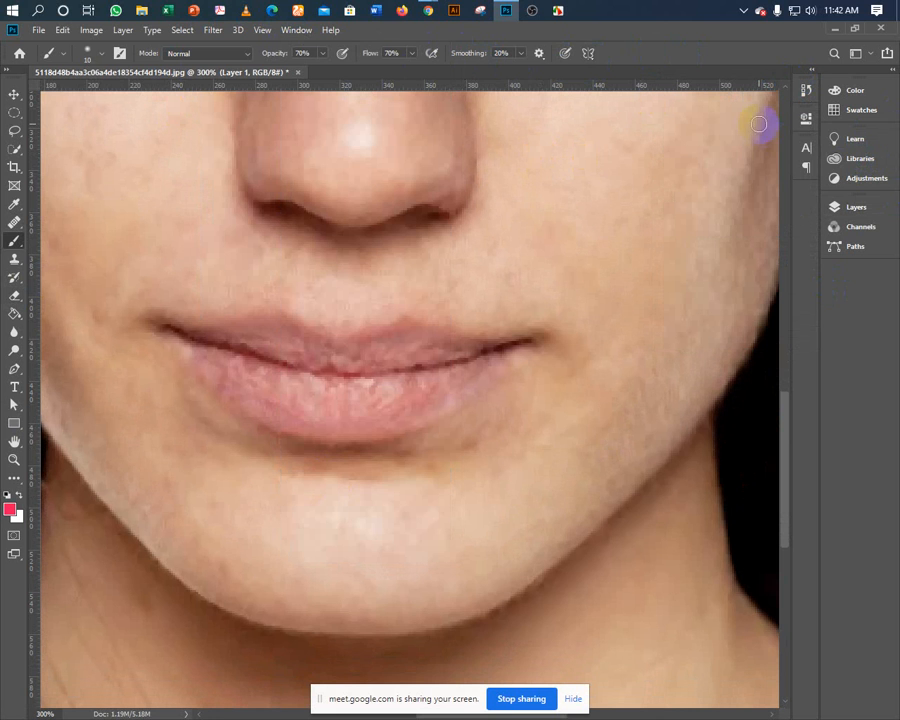
drag(161, 327, 174, 325)
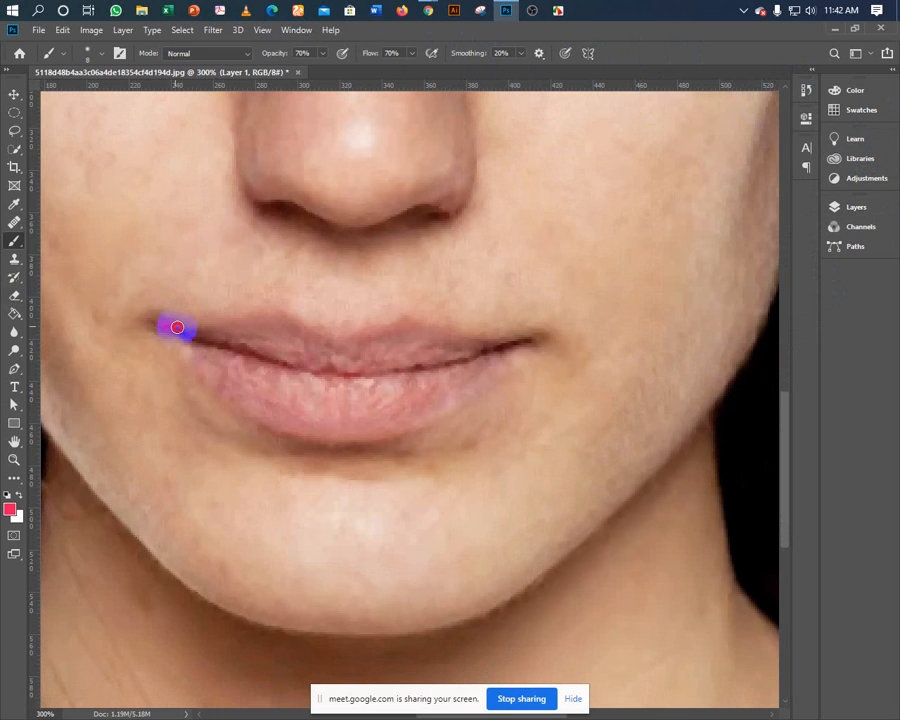
drag(177, 327, 213, 326)
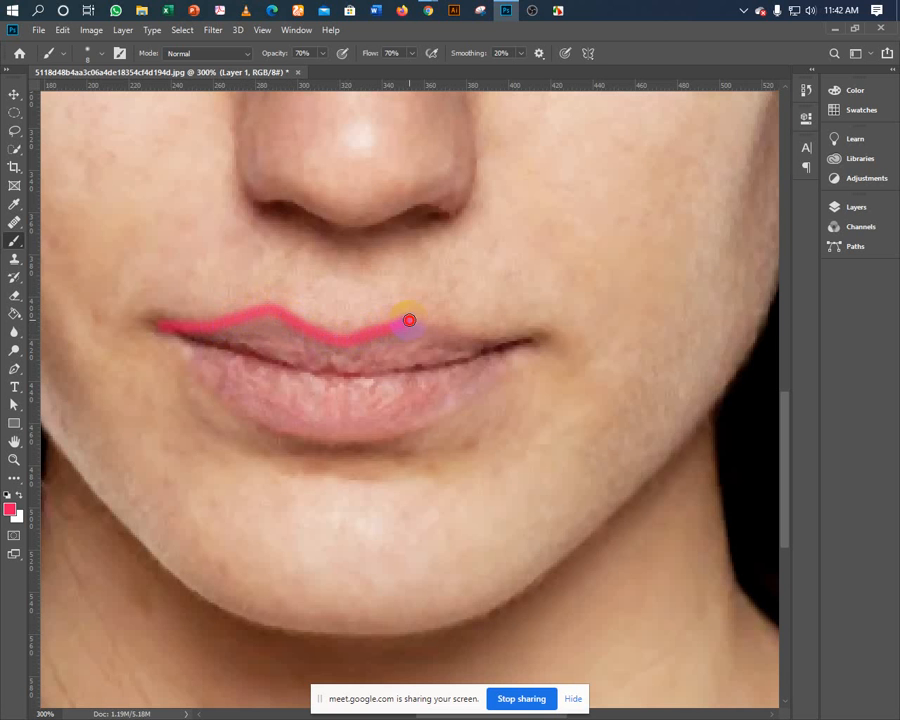
drag(430, 331, 520, 341)
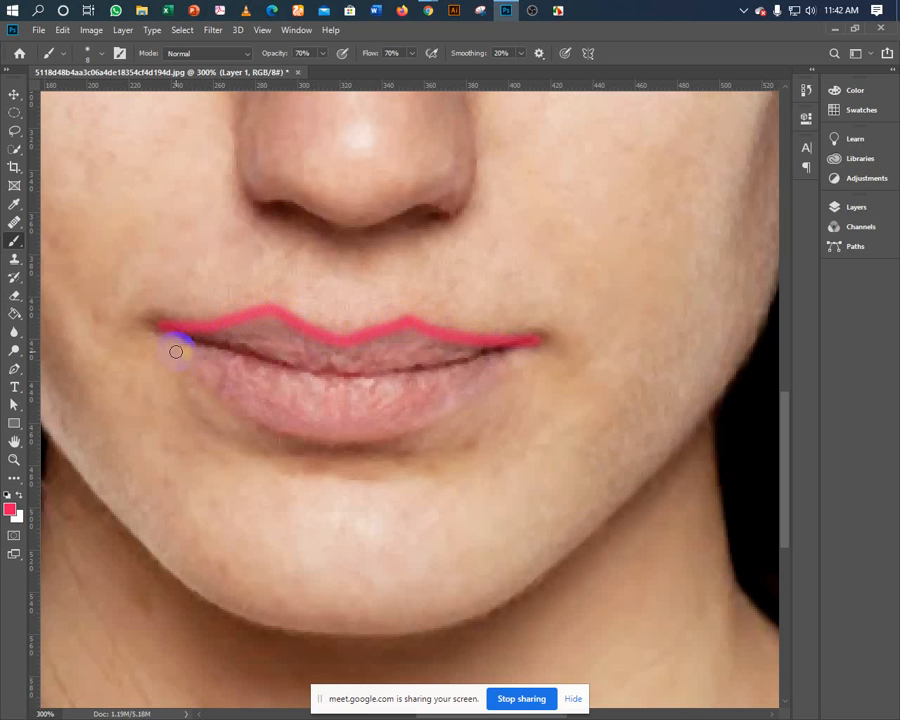
mouse_move(162, 328)
mouse_down()
mouse_move(187, 343)
mouse_move(198, 368)
mouse_up()
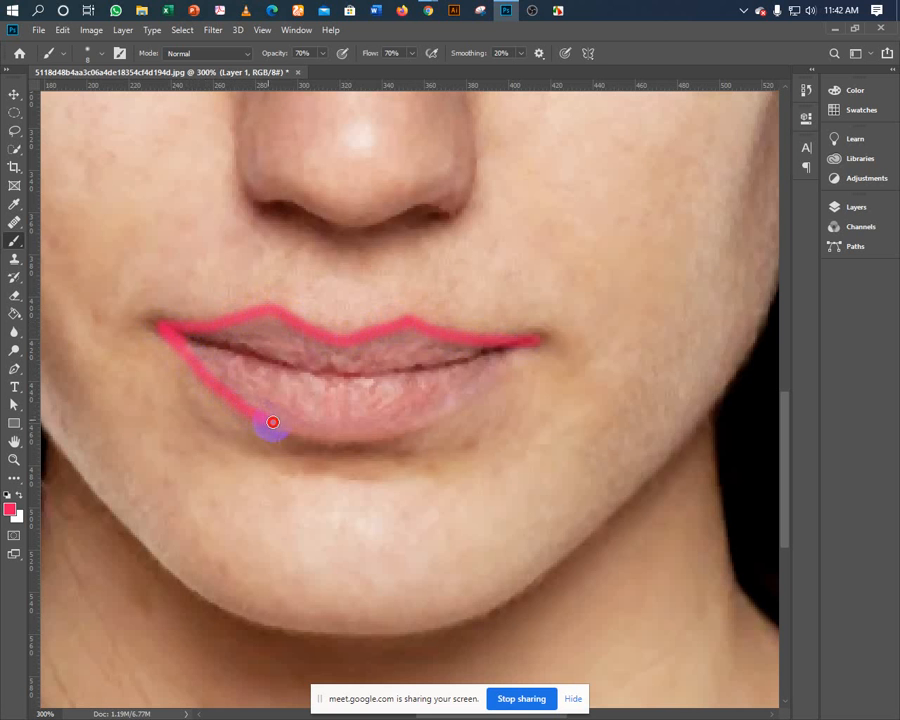
drag(272, 422, 412, 427)
click(526, 347)
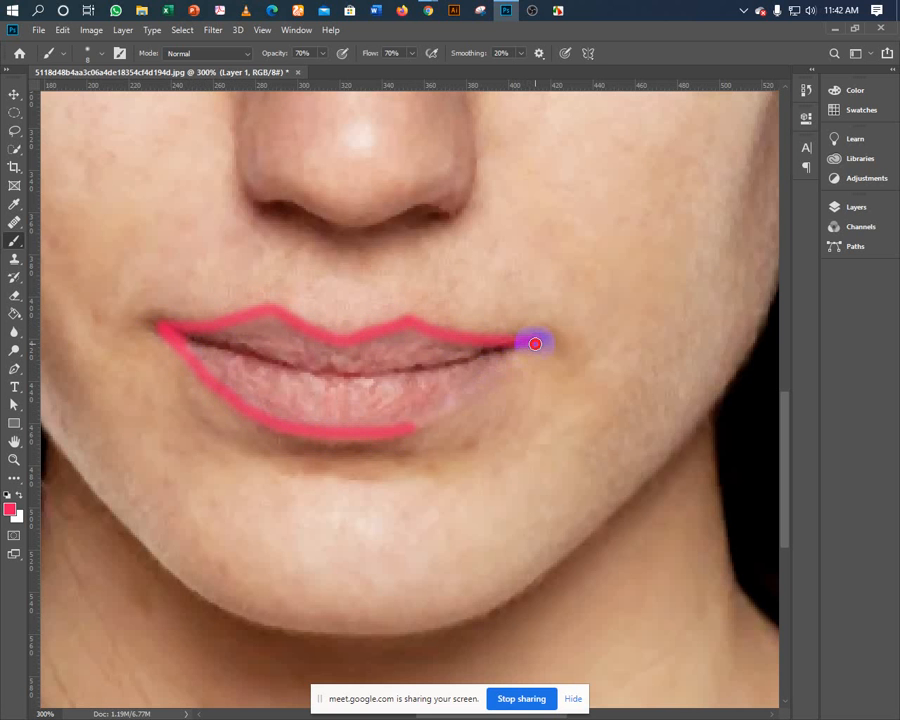
drag(535, 344, 488, 385)
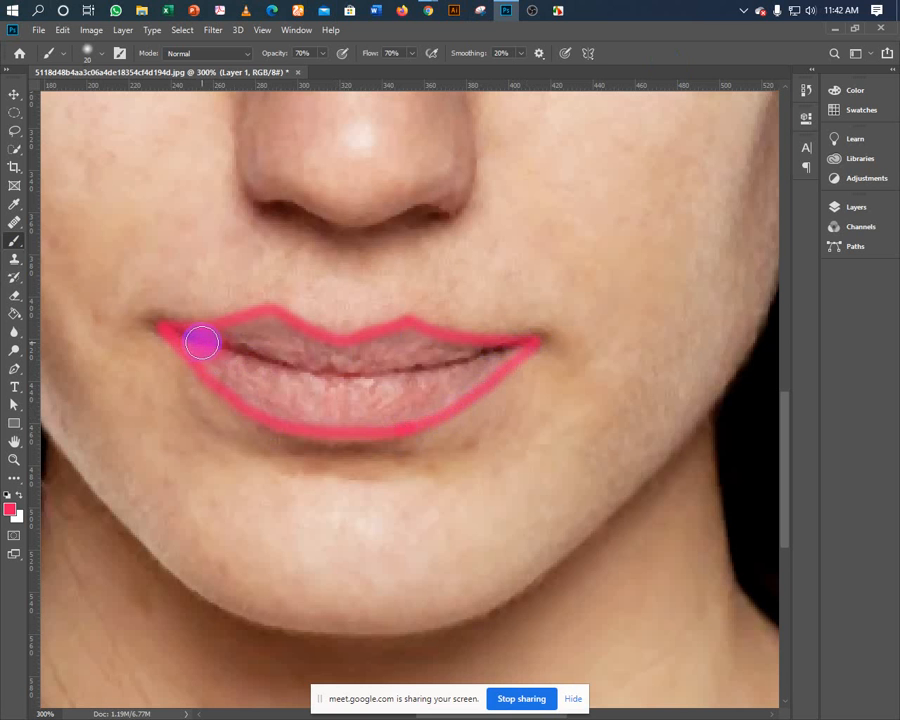
Fill the whole lip area inside the outline with pinkish red, raising the brush opacity and flow to 100%
mouse_move(201, 341)
mouse_down()
mouse_move(240, 369)
mouse_move(217, 361)
mouse_move(270, 386)
mouse_move(243, 376)
mouse_move(260, 389)
mouse_move(308, 406)
mouse_move(422, 397)
mouse_move(483, 363)
mouse_up()
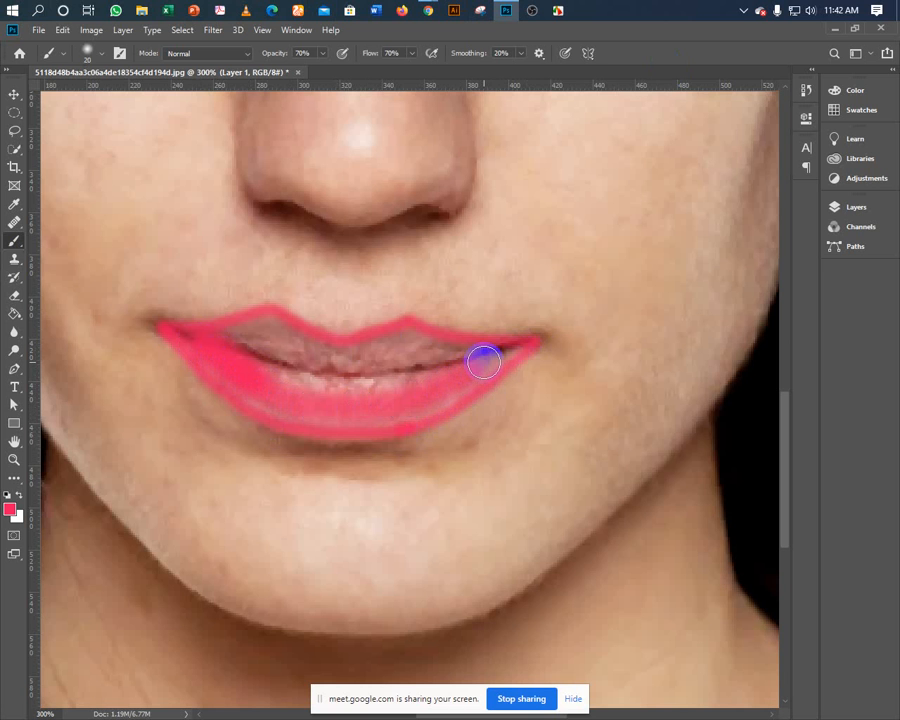
key(bracketleft)
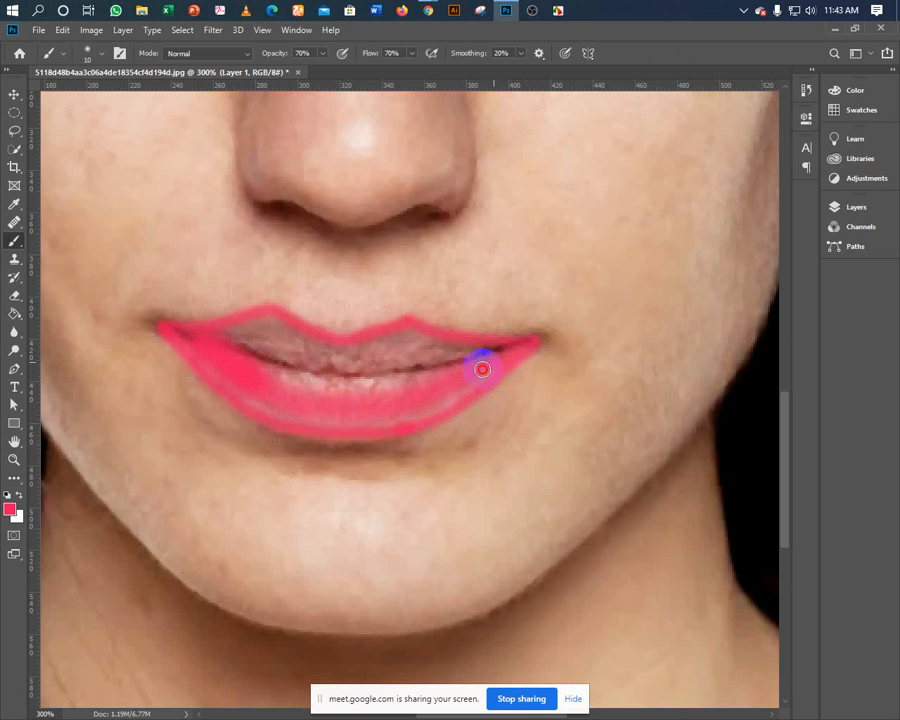
click(322, 56)
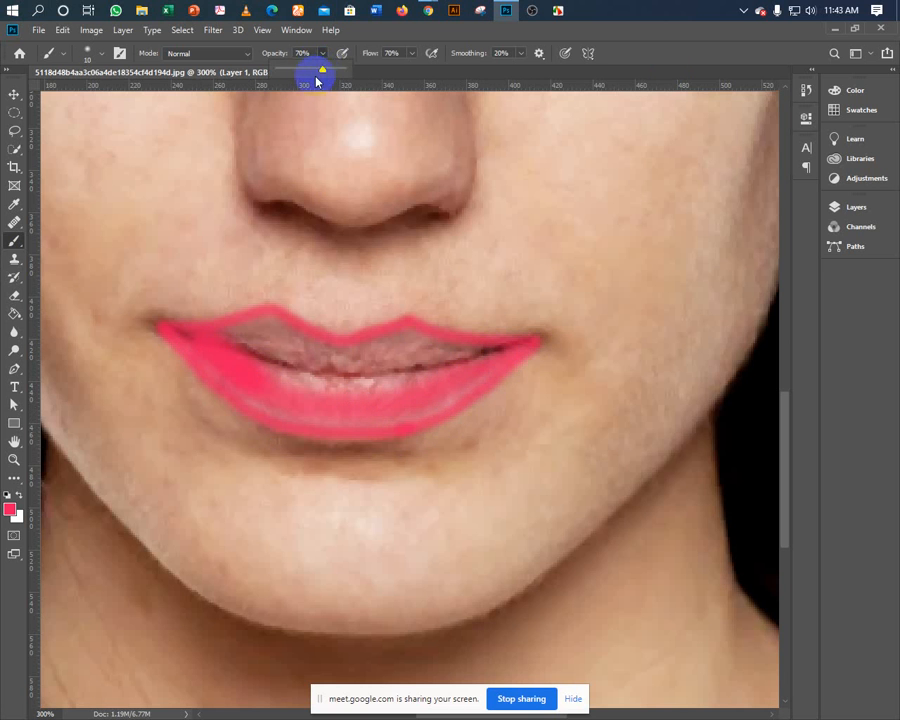
drag(323, 71, 443, 69)
click(411, 55)
mouse_move(462, 362)
mouse_down()
mouse_move(297, 382)
mouse_move(247, 369)
mouse_move(250, 353)
mouse_move(238, 350)
mouse_move(256, 346)
mouse_move(220, 346)
mouse_move(271, 326)
mouse_move(295, 348)
mouse_move(343, 361)
mouse_move(407, 340)
mouse_move(341, 365)
mouse_move(419, 349)
mouse_move(511, 351)
mouse_move(405, 419)
mouse_move(324, 421)
mouse_move(238, 397)
mouse_move(188, 344)
mouse_move(201, 342)
mouse_move(177, 333)
mouse_move(317, 380)
mouse_move(317, 368)
mouse_move(414, 358)
mouse_move(270, 380)
mouse_move(337, 400)
mouse_move(461, 371)
mouse_move(348, 408)
mouse_move(358, 378)
mouse_move(315, 394)
mouse_move(312, 404)
mouse_move(239, 385)
mouse_up()
key(bracketleft)
key(bracketleft)
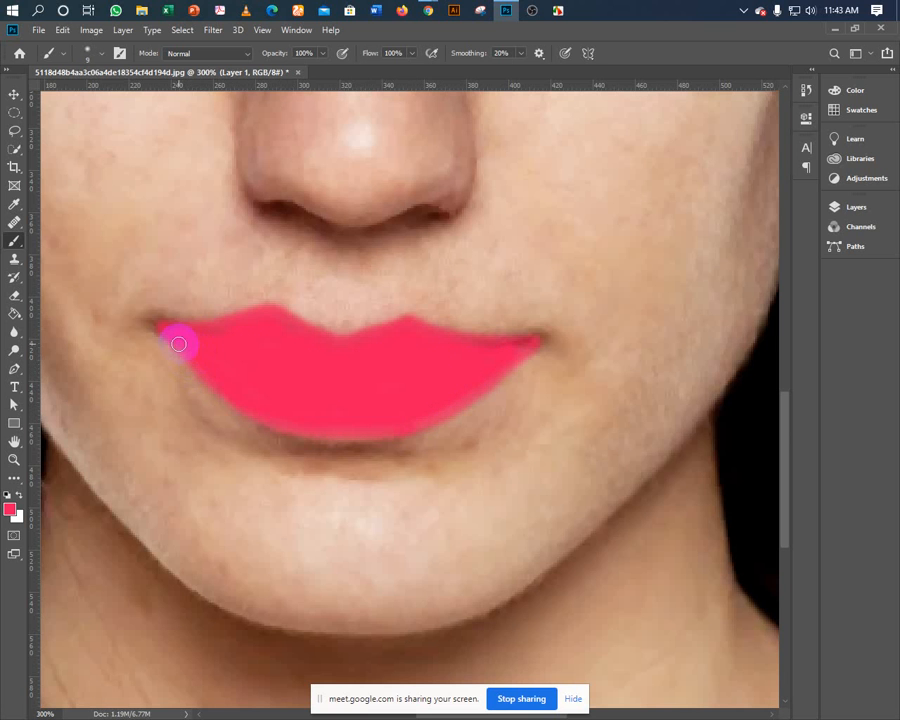
mouse_move(178, 344)
mouse_down()
mouse_move(303, 405)
mouse_move(297, 418)
mouse_move(376, 426)
mouse_move(467, 393)
mouse_move(524, 347)
mouse_move(517, 358)
mouse_move(520, 346)
mouse_move(413, 330)
mouse_move(346, 347)
mouse_up()
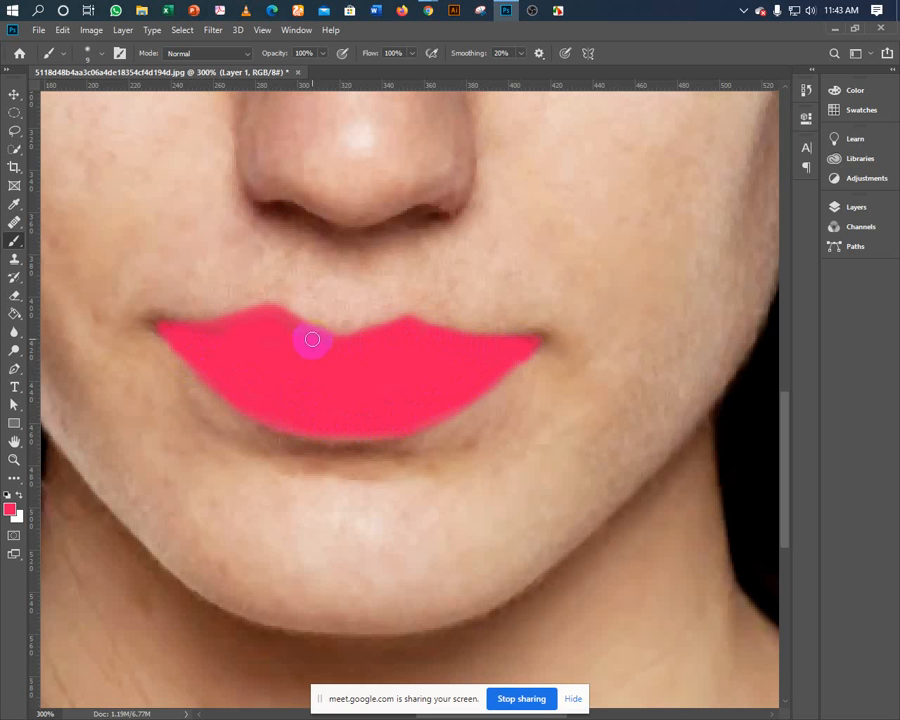
Fit the image in view and set the opacity of the lip color layer, Layer 1, to 25%
double_click(12, 442)
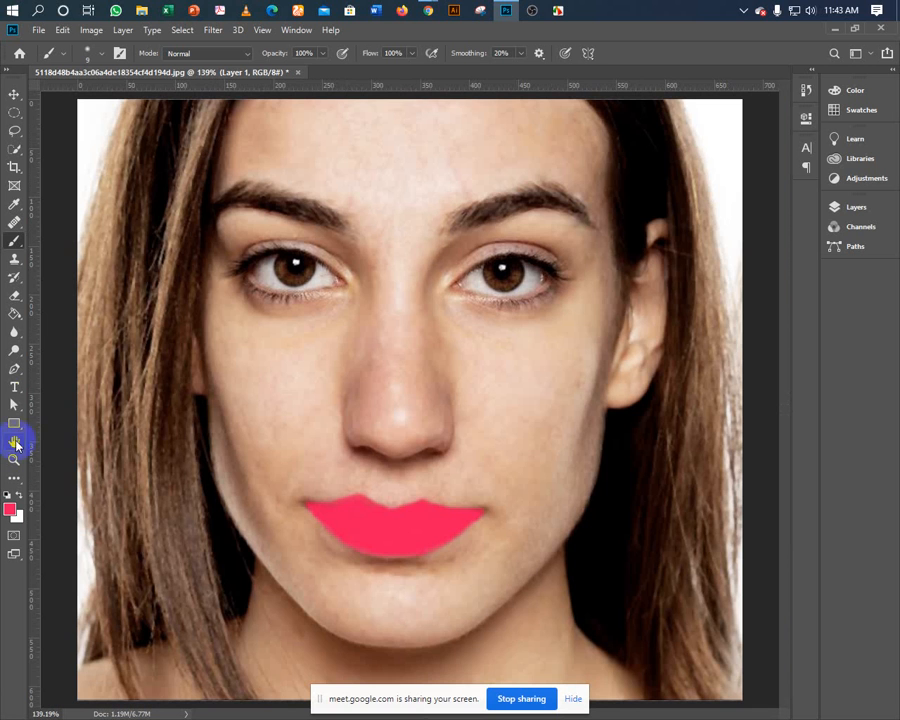
click(838, 207)
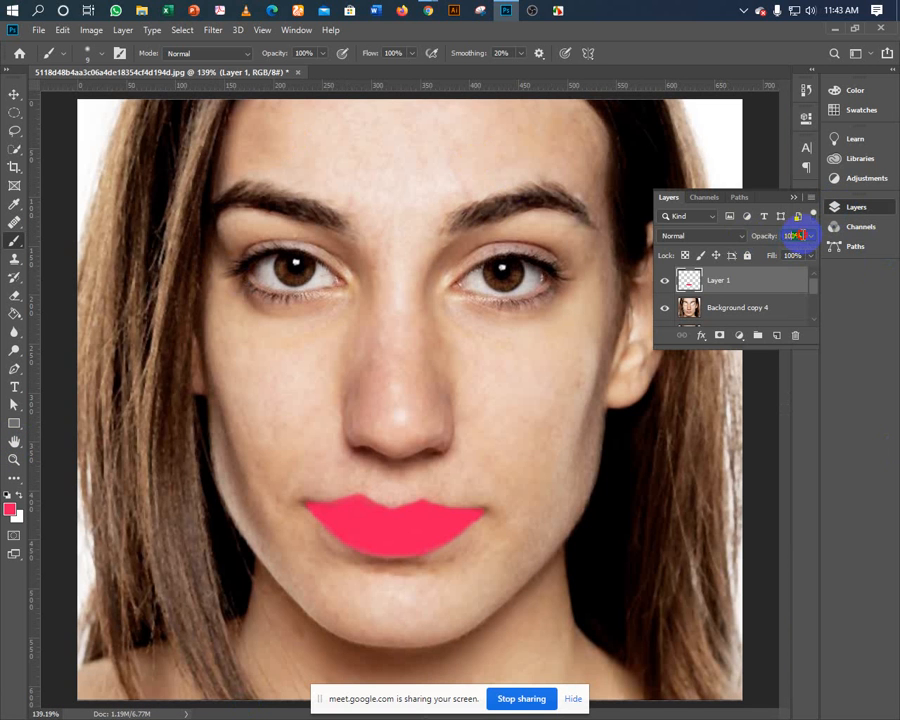
click(797, 235)
text(20)
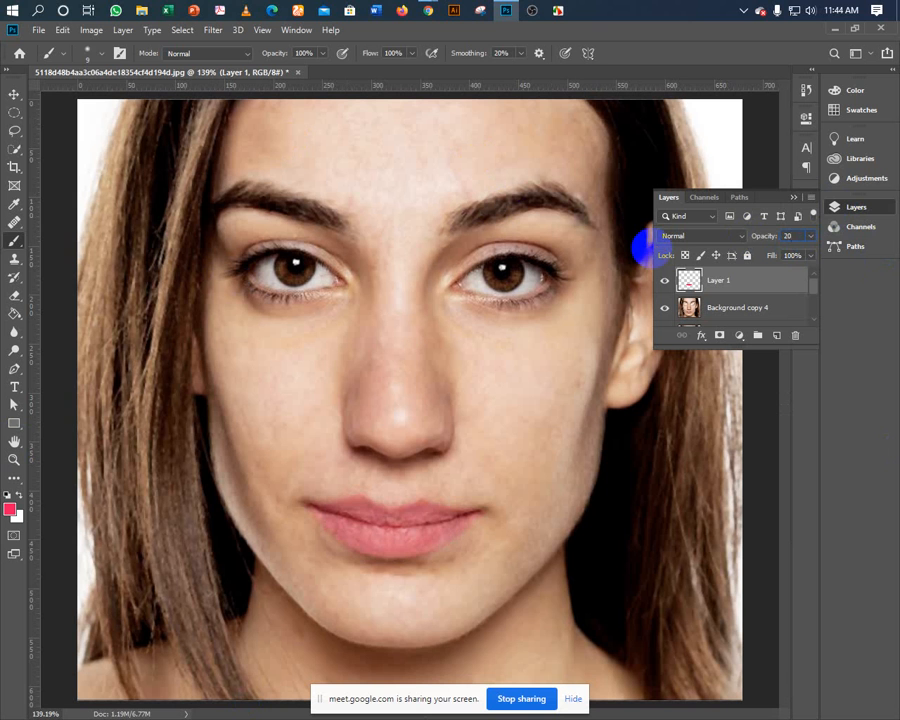
key(BackSpace)
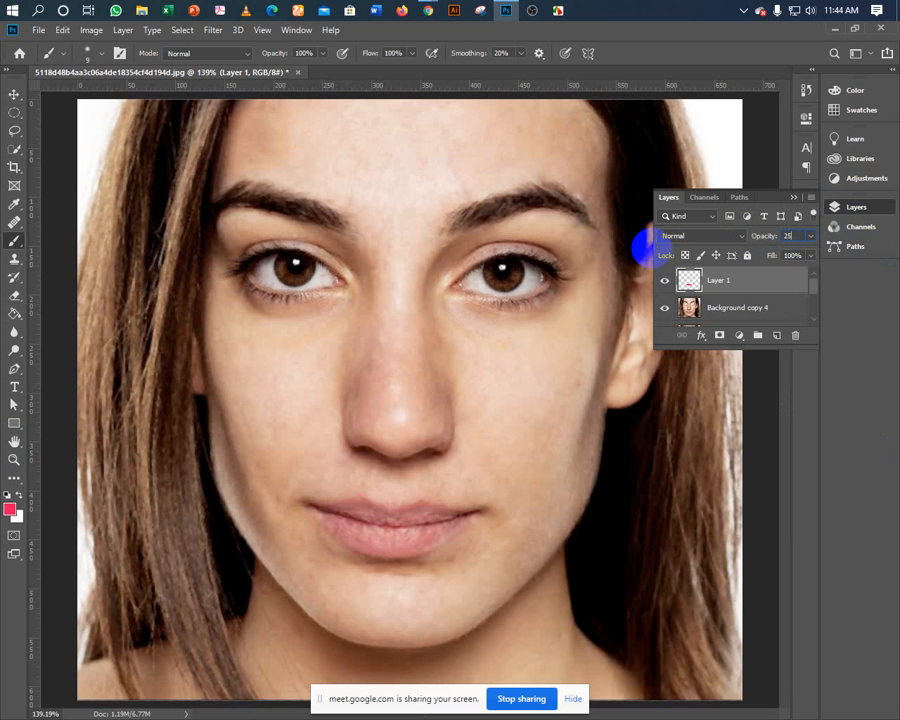
text(5)
key(Return)
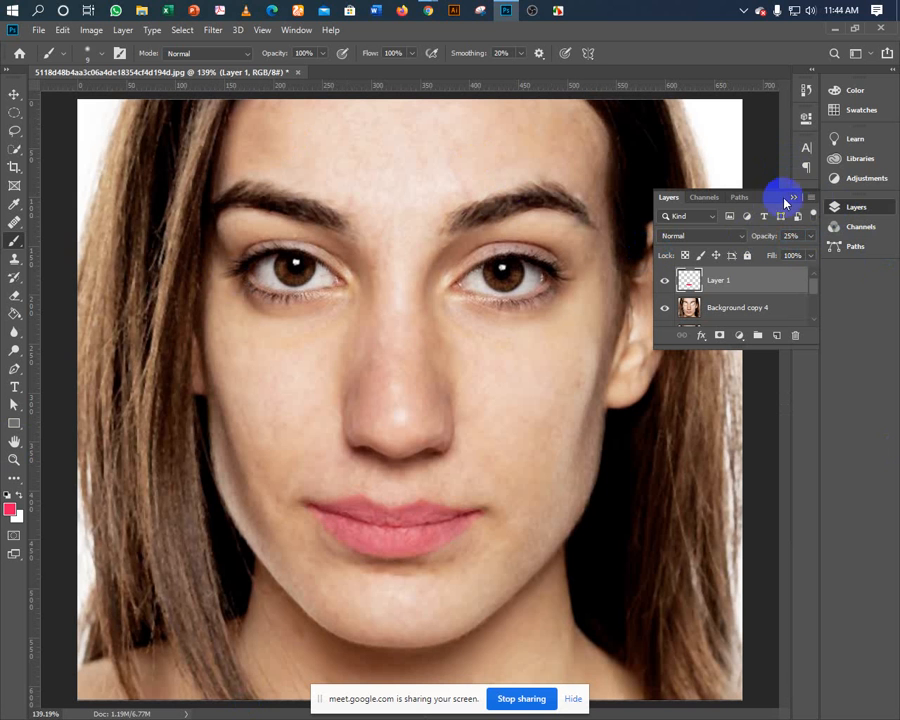
click(795, 200)
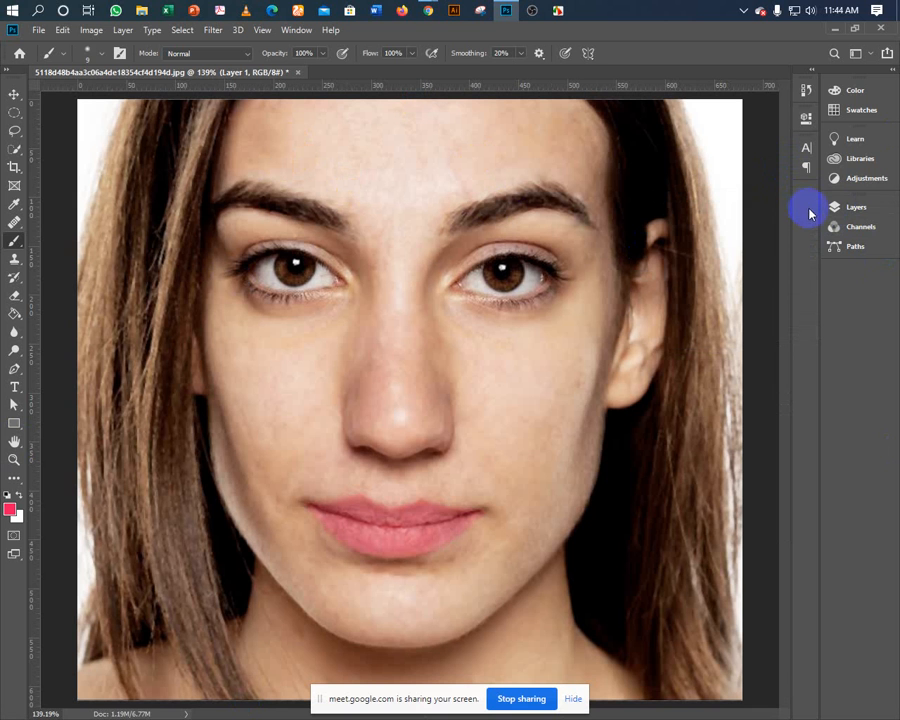
Group all layers from Background copy up to Layer 1, leaving the original Background outside the group
click(886, 78)
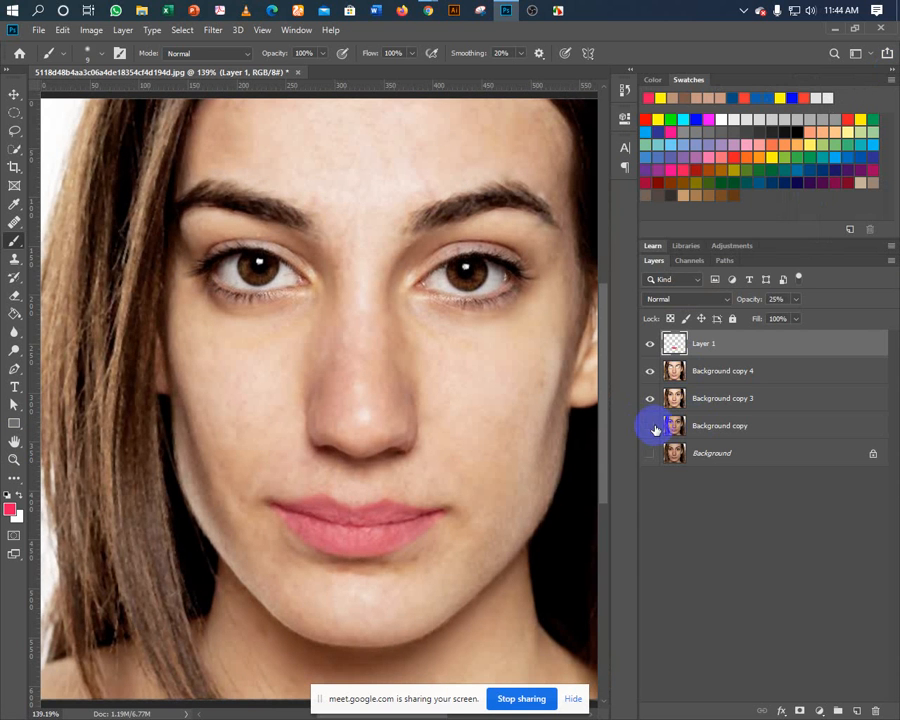
click(710, 428)
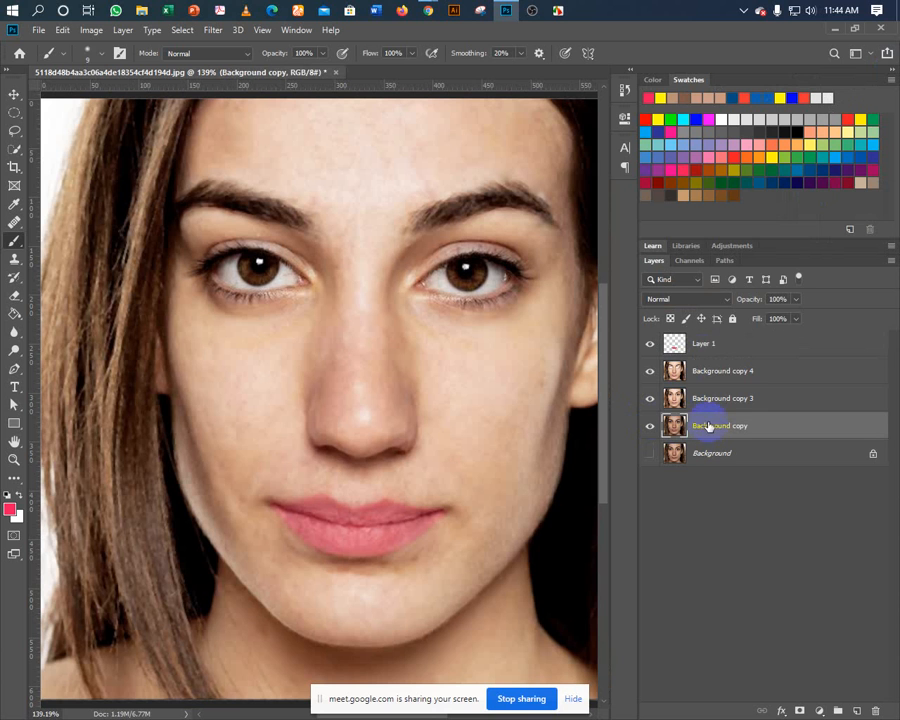
shift+click(710, 344)
key(ctrl+g)
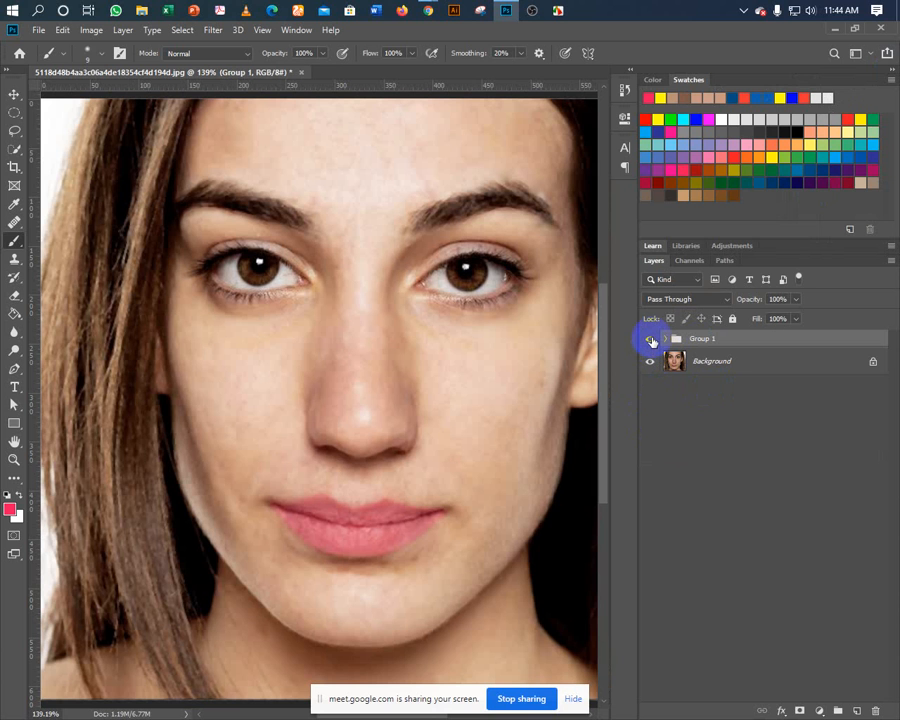
Toggle the visibility of Group 1 repeatedly to compare the retouched face with the original, leaving the group visible
click(888, 74)
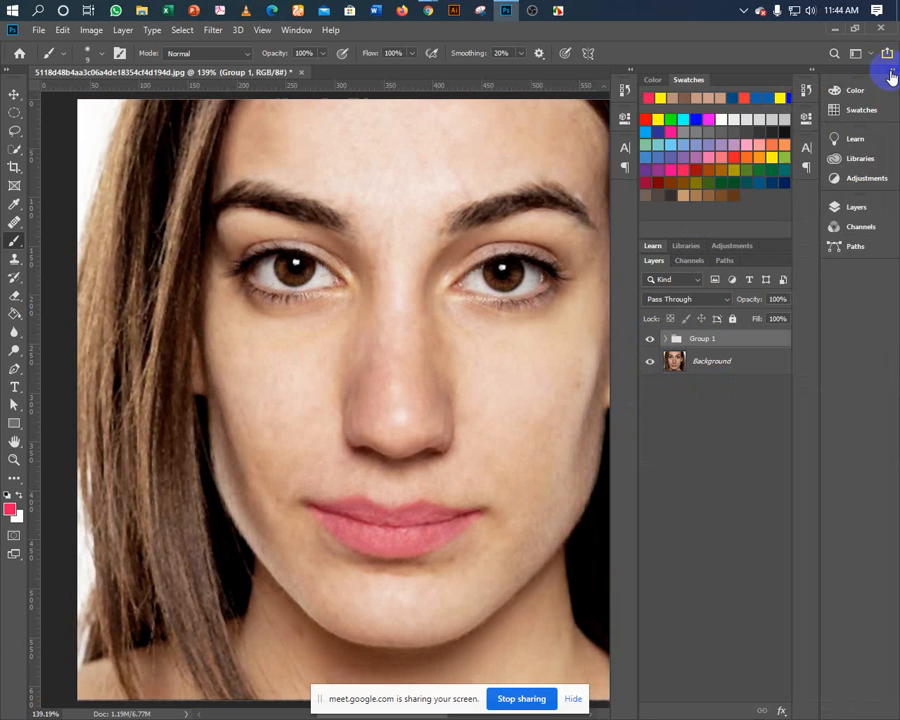
click(836, 207)
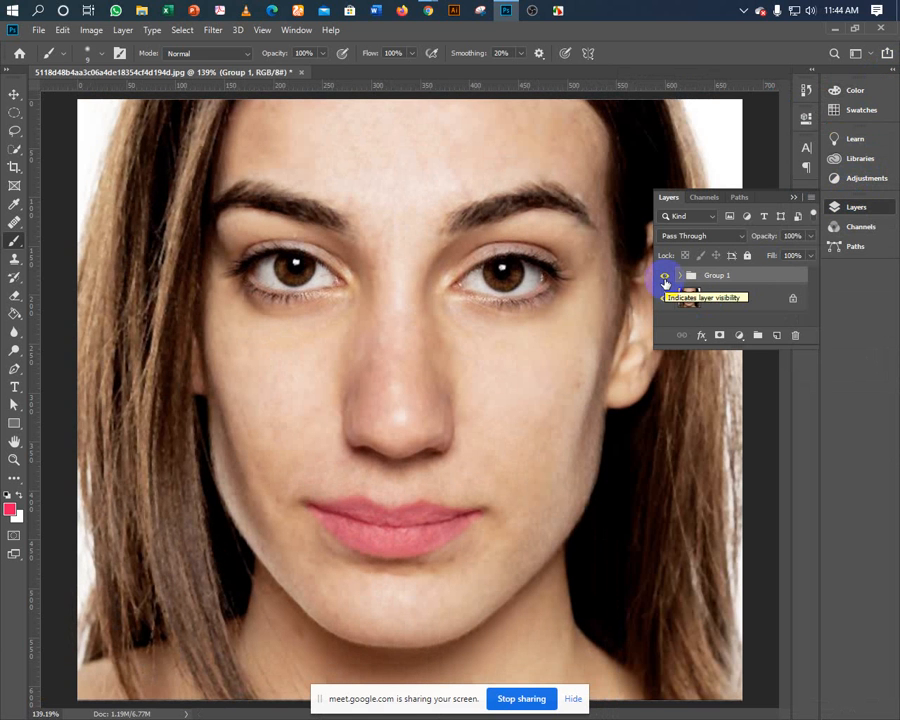
click(665, 279)
click(665, 279)
click(665, 279)
click(665, 279)
click(665, 279)
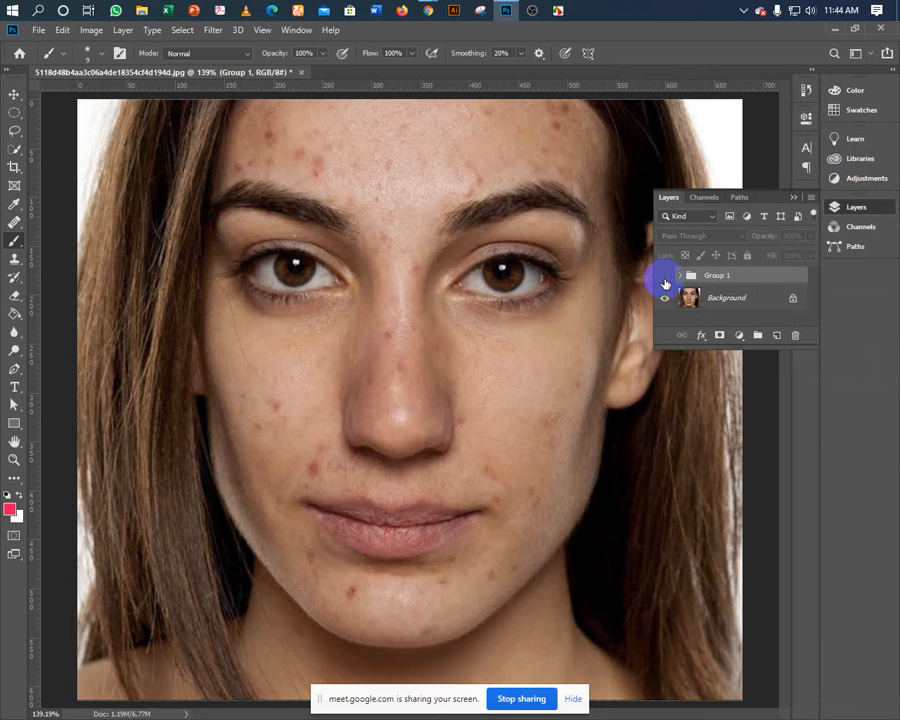
click(665, 281)
click(794, 197)
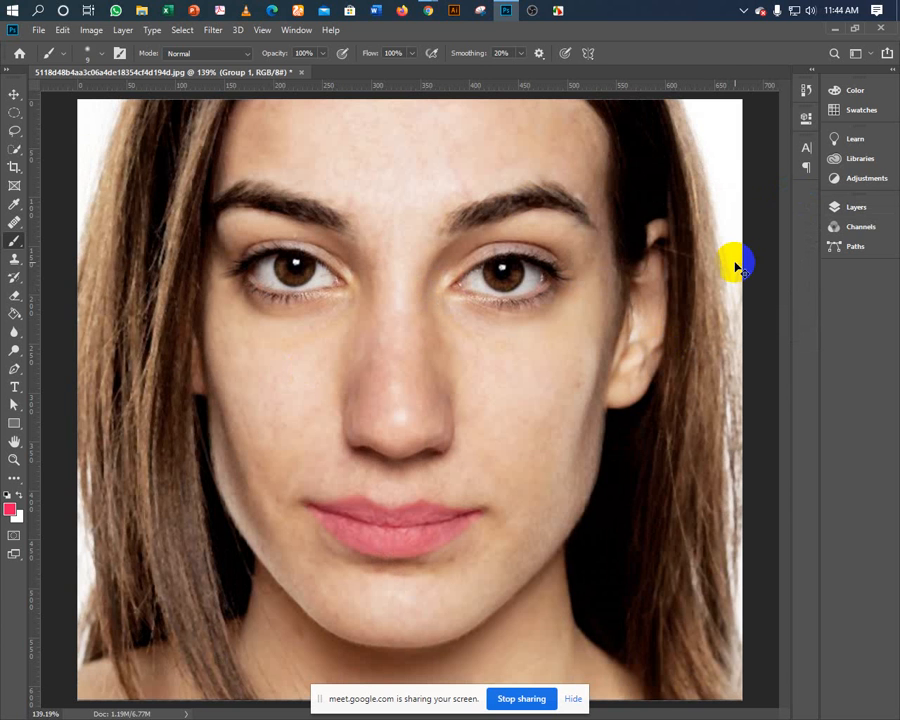
Extend the canvas with the Crop tool to about twice its width, adding white space to the right of the face
key(ctrl+minus)
key(ctrl+minus)
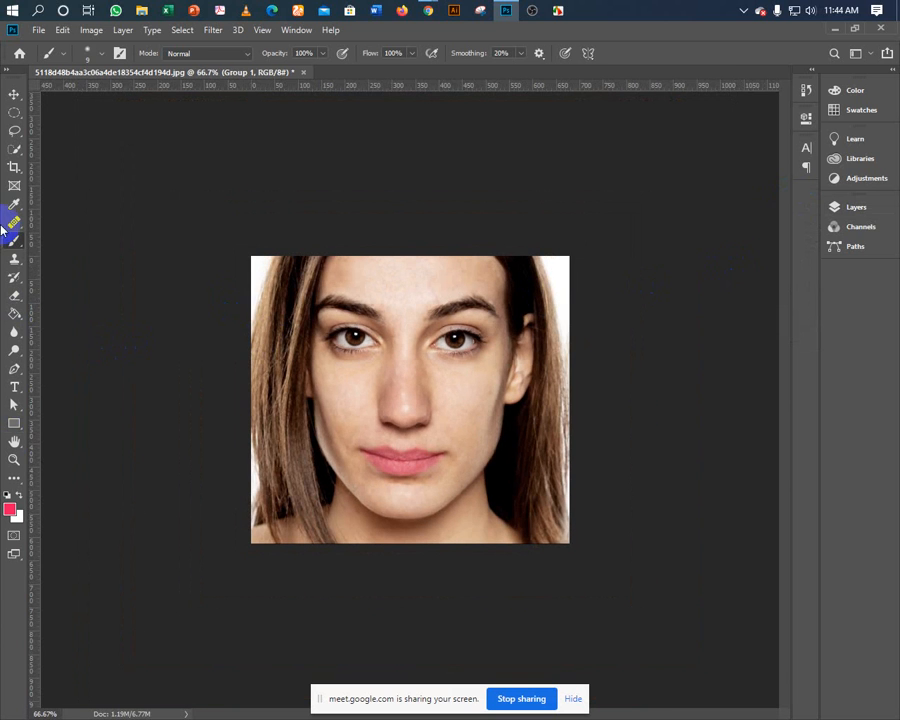
click(14, 169)
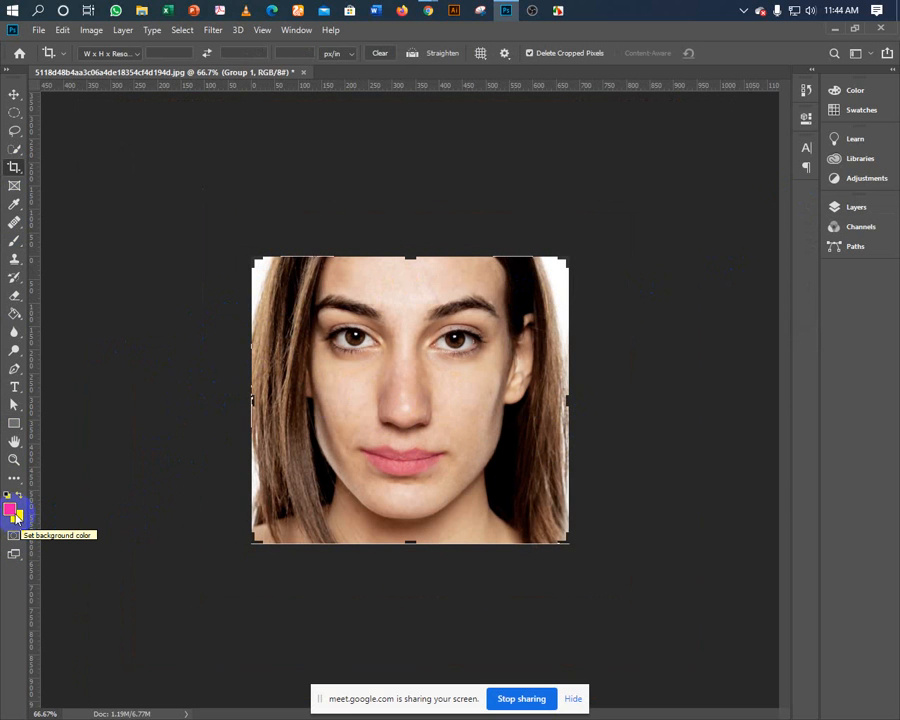
click(16, 516)
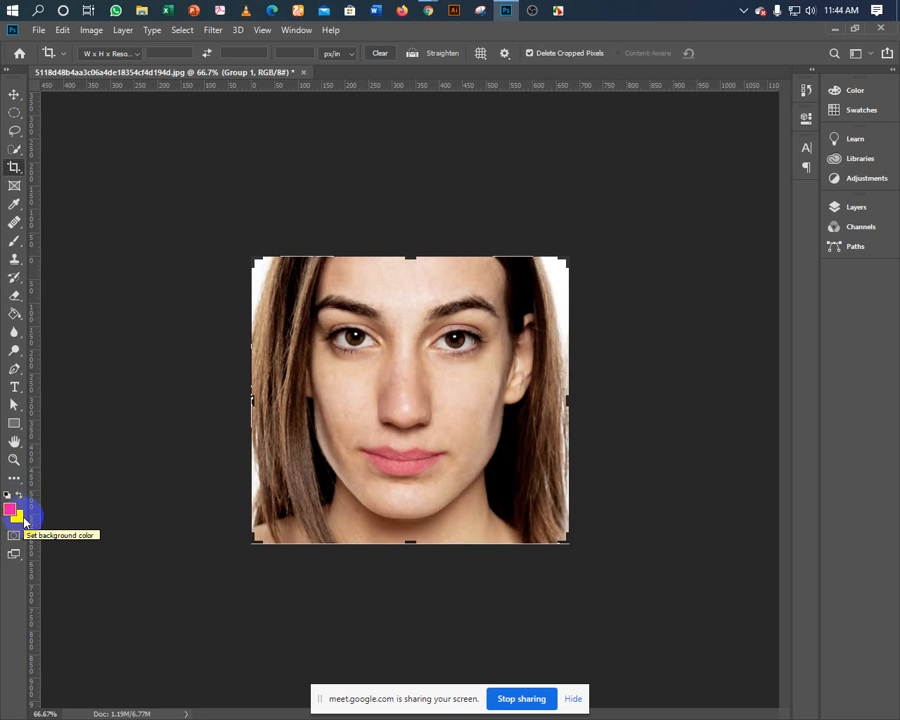
mouse_move(572, 414)
mouse_down()
mouse_move(572, 404)
mouse_move(586, 403)
mouse_up()
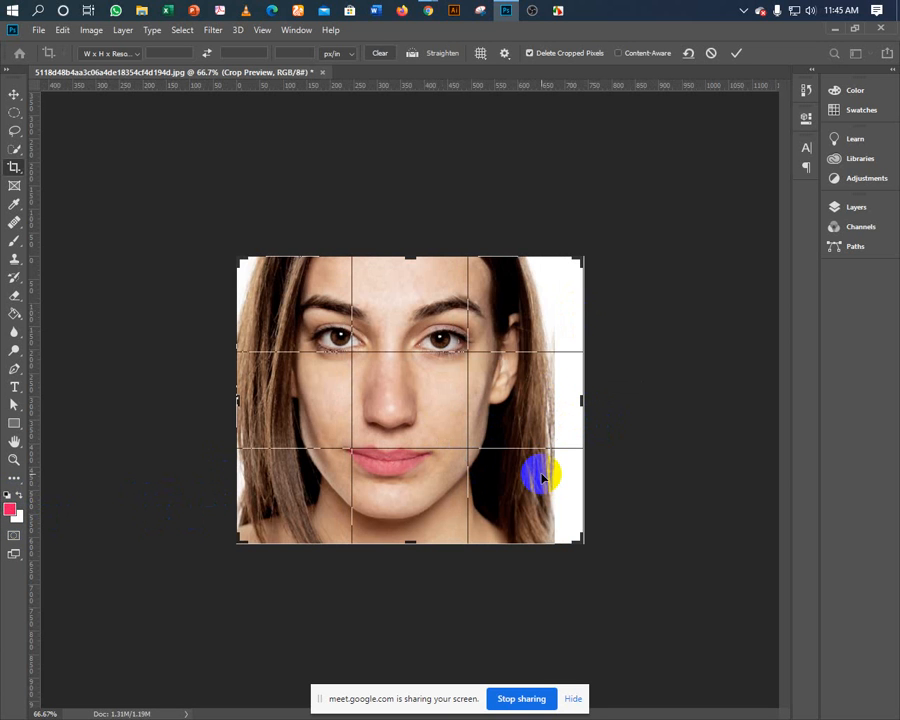
key(Escape)
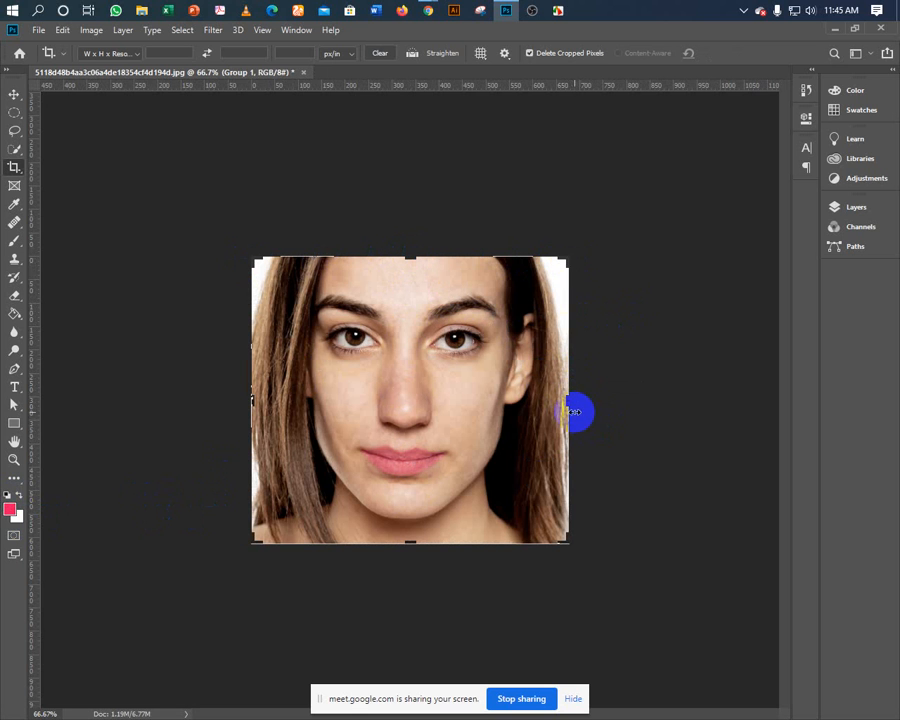
drag(568, 401, 727, 400)
click(731, 55)
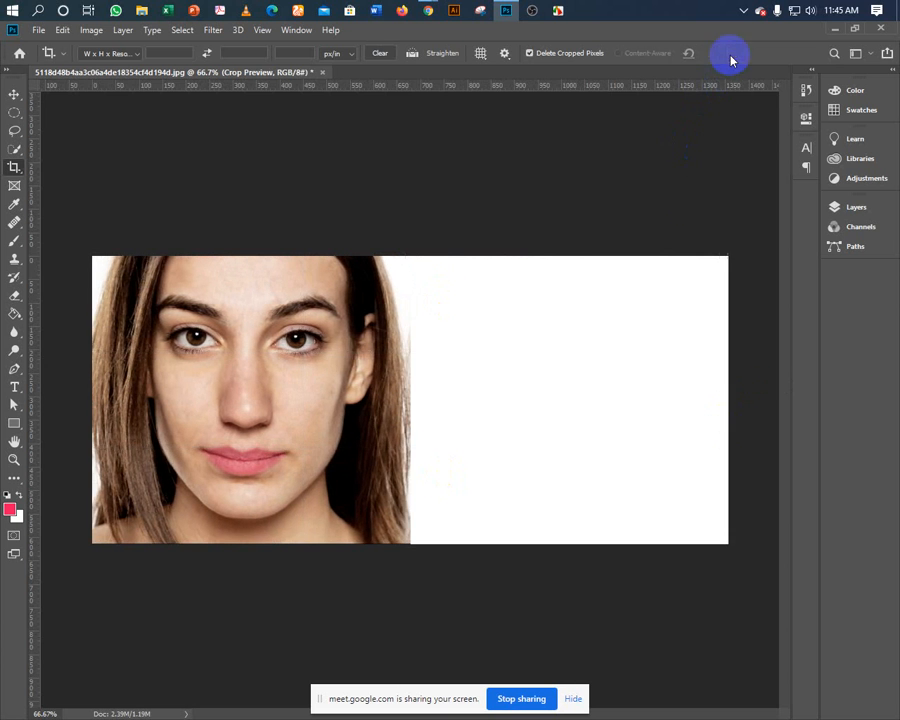
Stamp all visible layers into a new merged layer above Group 1, keeping the group and Background intact
click(855, 208)
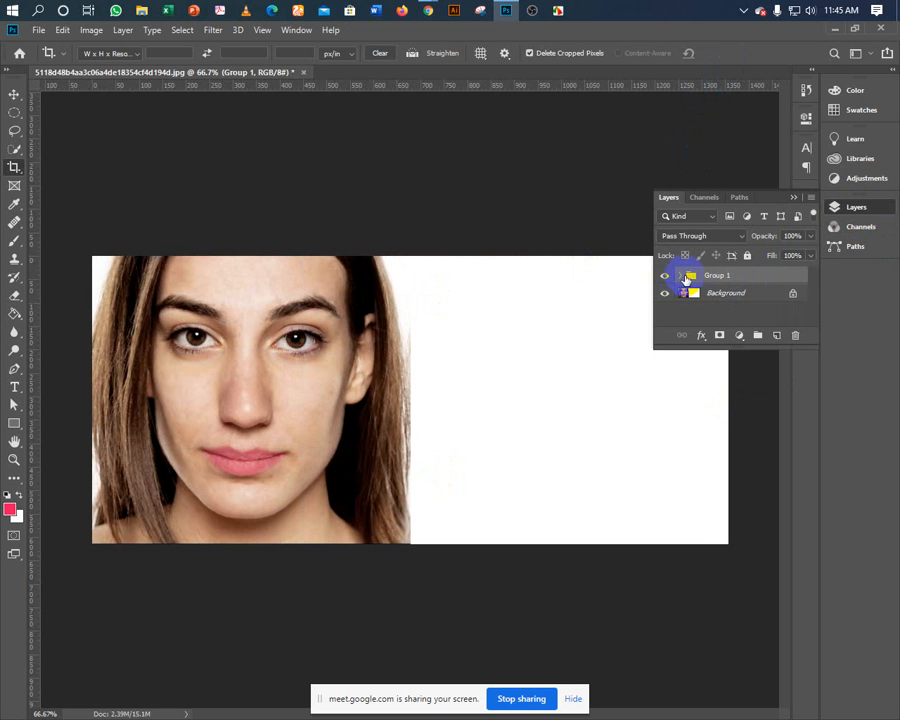
click(665, 276)
click(665, 276)
click(15, 96)
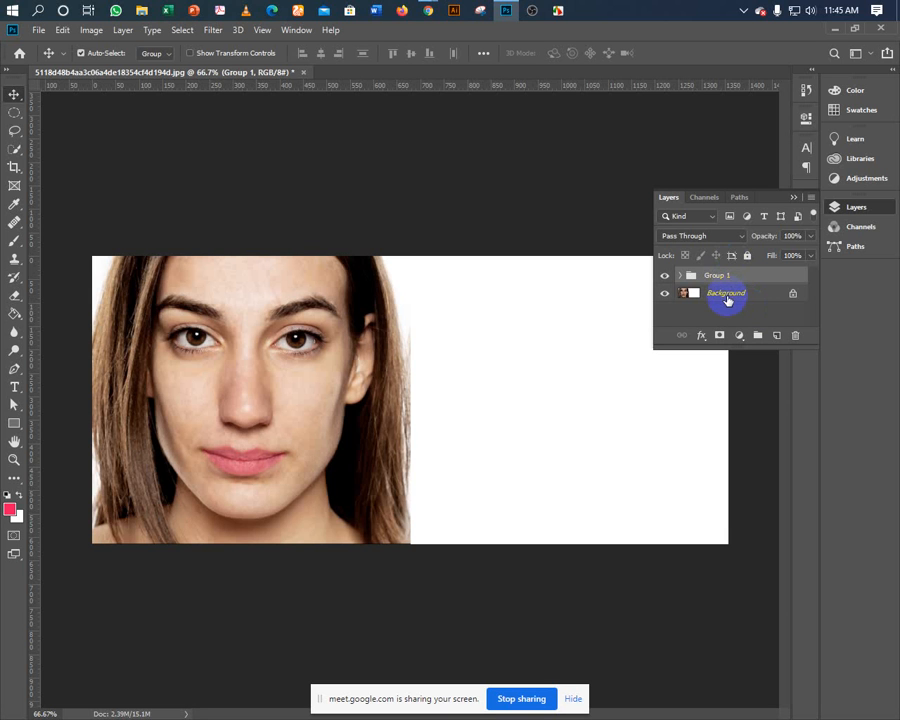
key(ctrl+shift+alt+e)
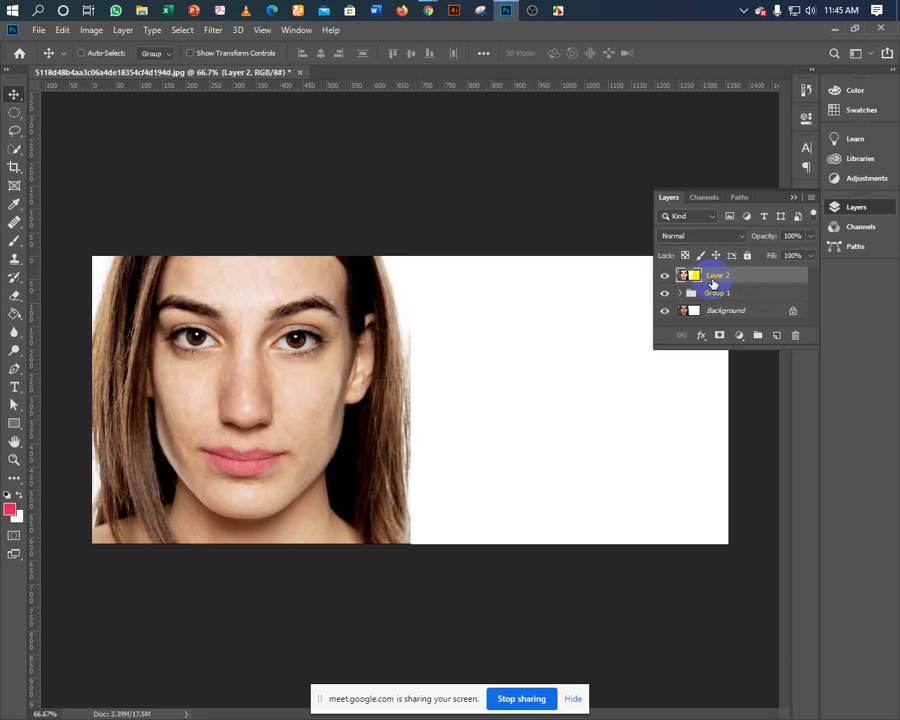
Delete the merged Layer 2 and move Group 1 onto the white right half, beside the original face
key(Delete)
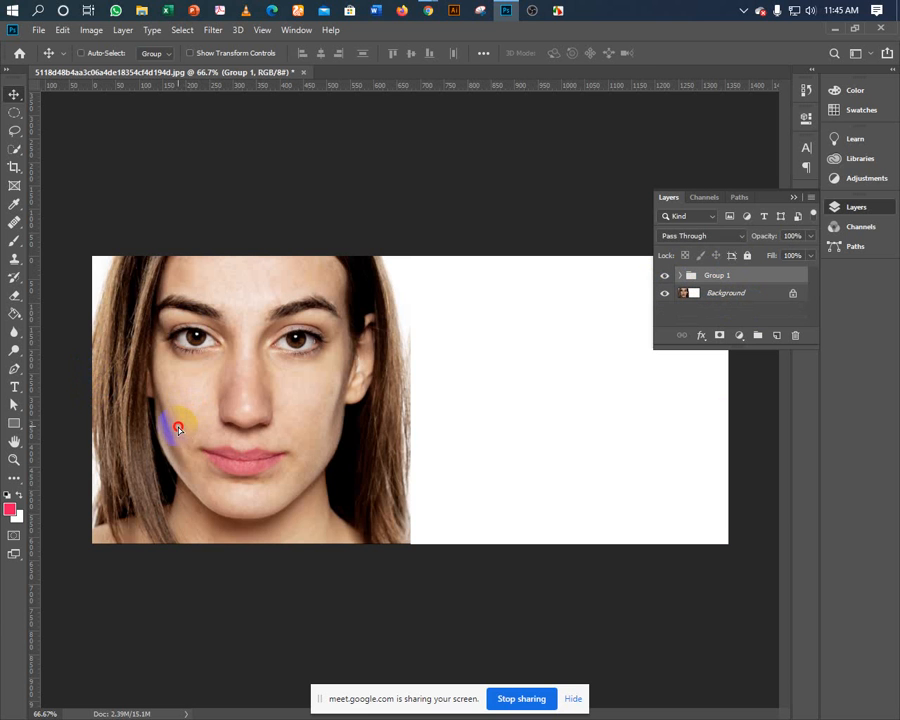
drag(180, 430, 494, 445)
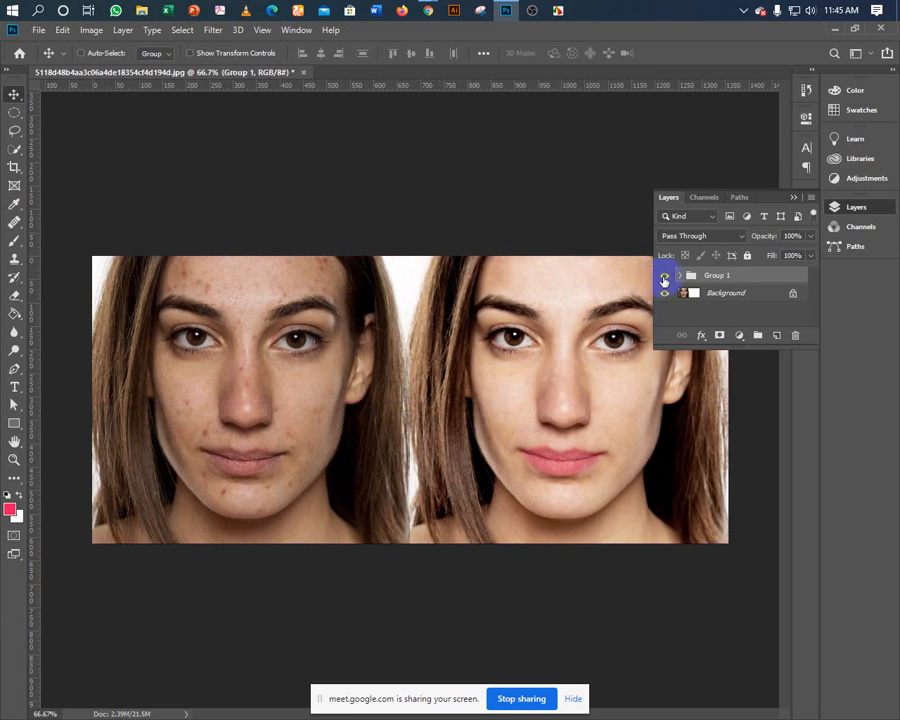
click(794, 197)
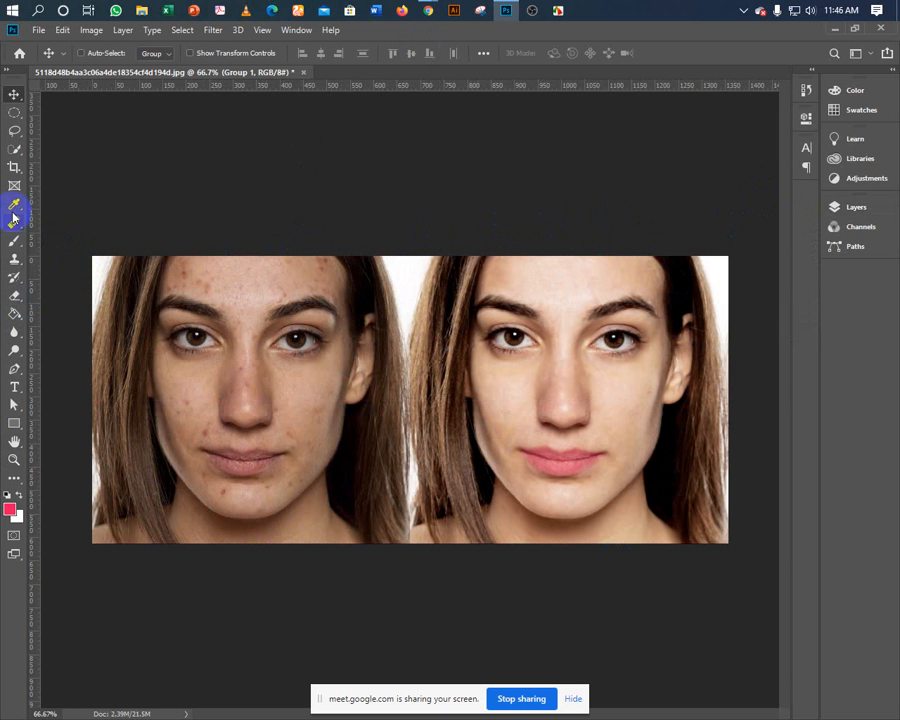
Extend the canvas upward with the Crop tool, adding a white strip about 75 px high above both faces
click(14, 167)
click(408, 259)
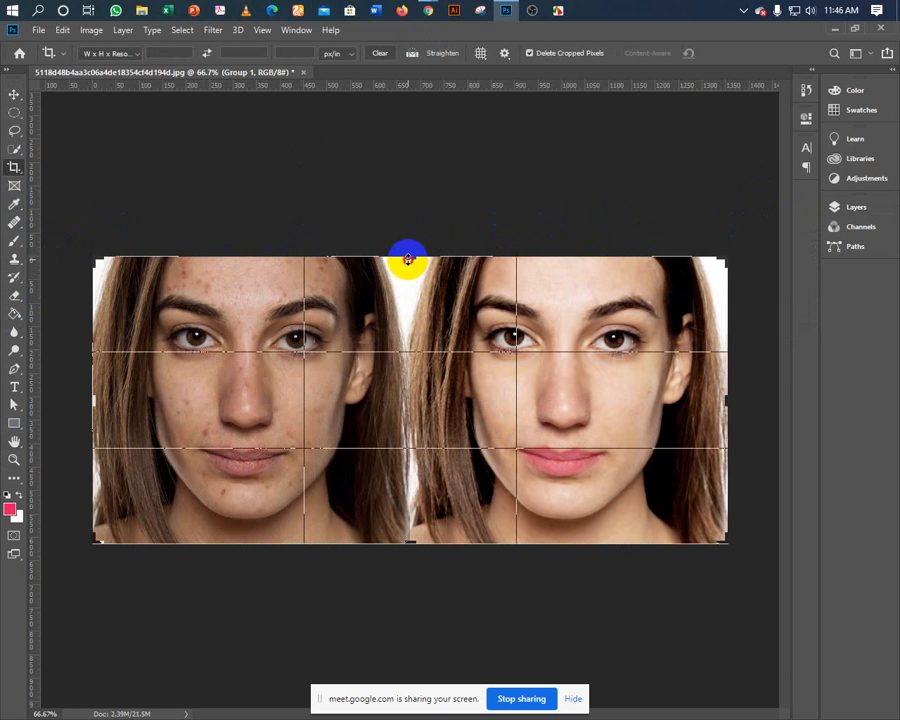
drag(408, 259, 408, 241)
key(ctrl+r)
click(729, 54)
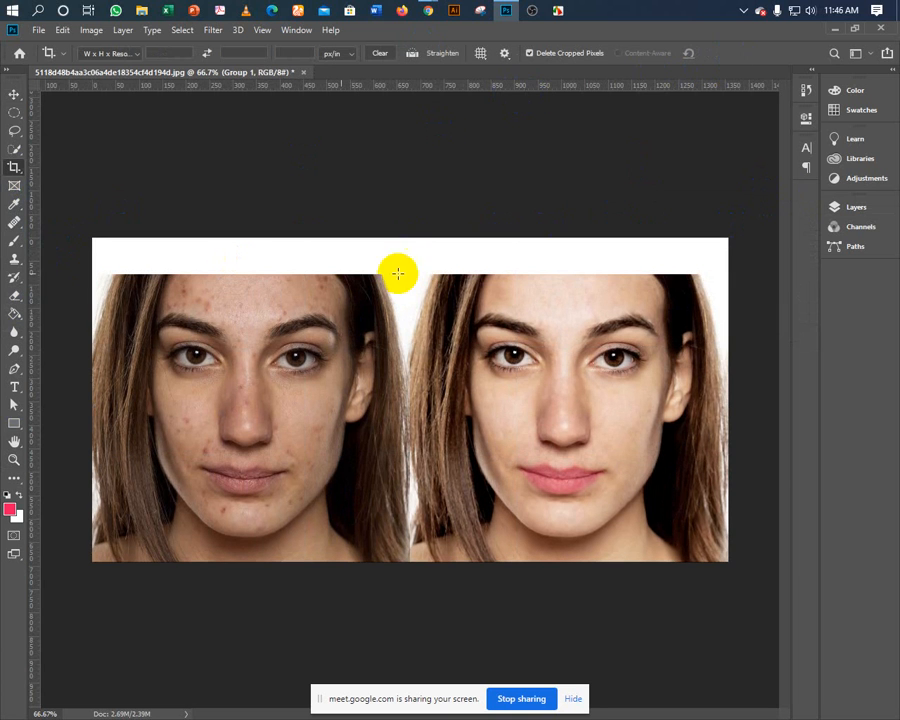
Start a text line with the Type tool in the white strip above the unretouched face
click(14, 388)
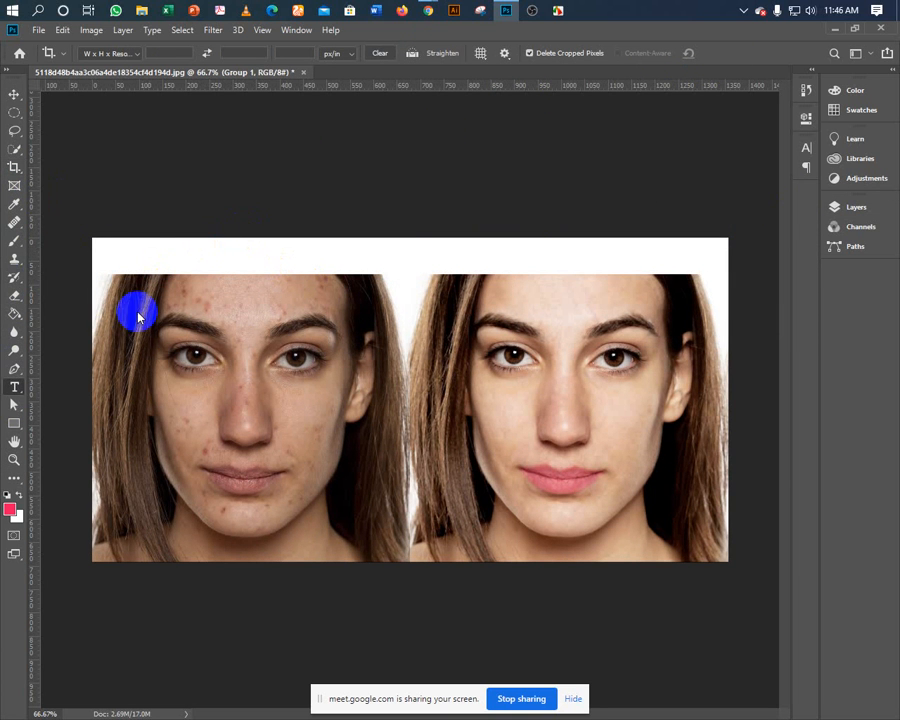
click(156, 254)
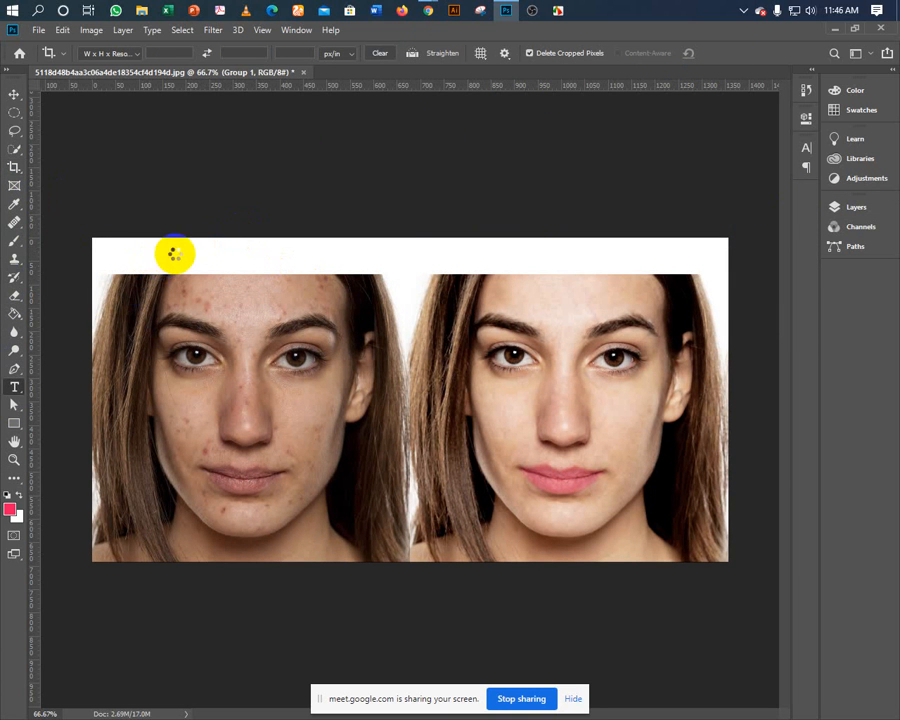
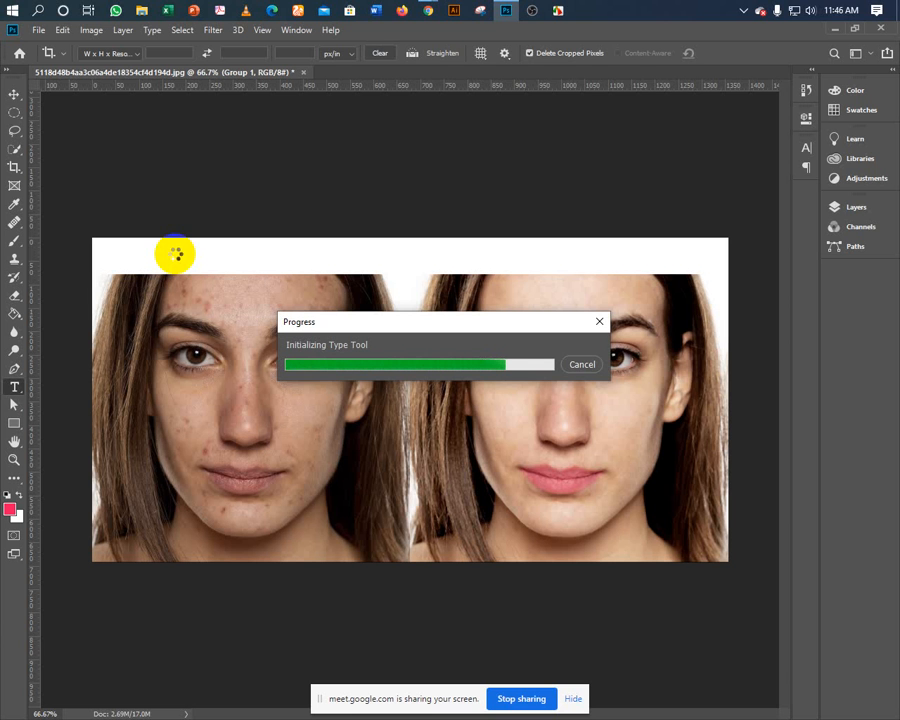
Switch to Chrome, reload the PINK VELVET logo contest page on Freelancer and open its entries
mouse_move(436, 20)
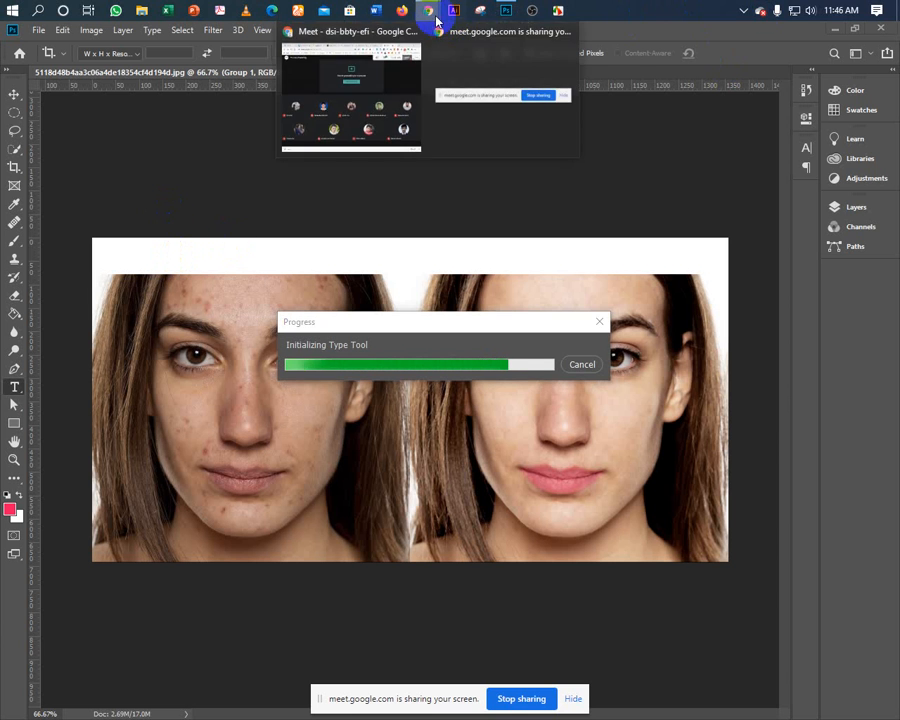
click(367, 106)
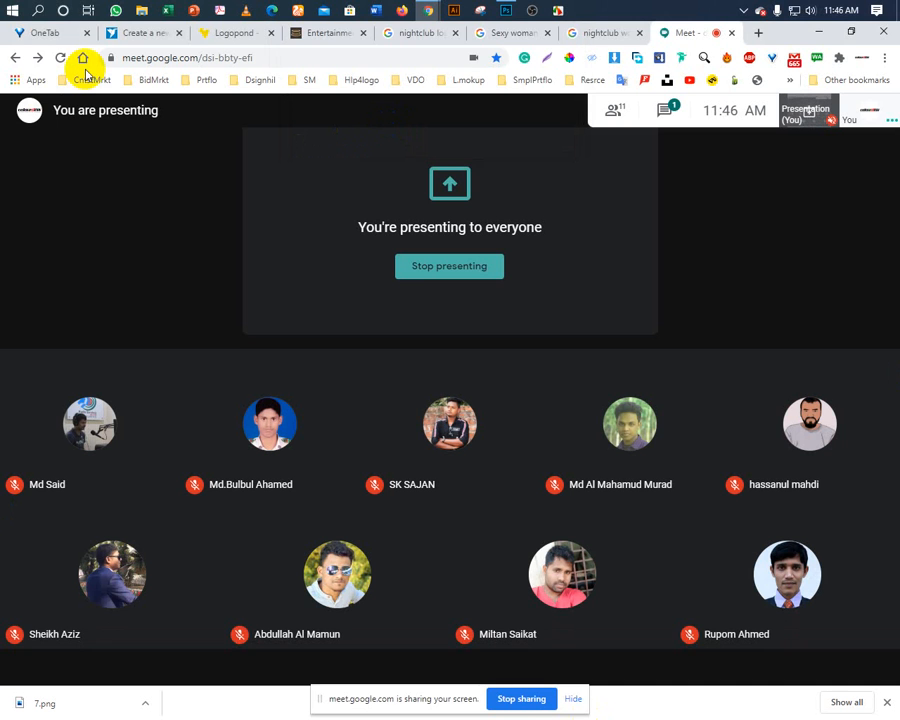
click(140, 36)
scroll(94, 440, up, 4)
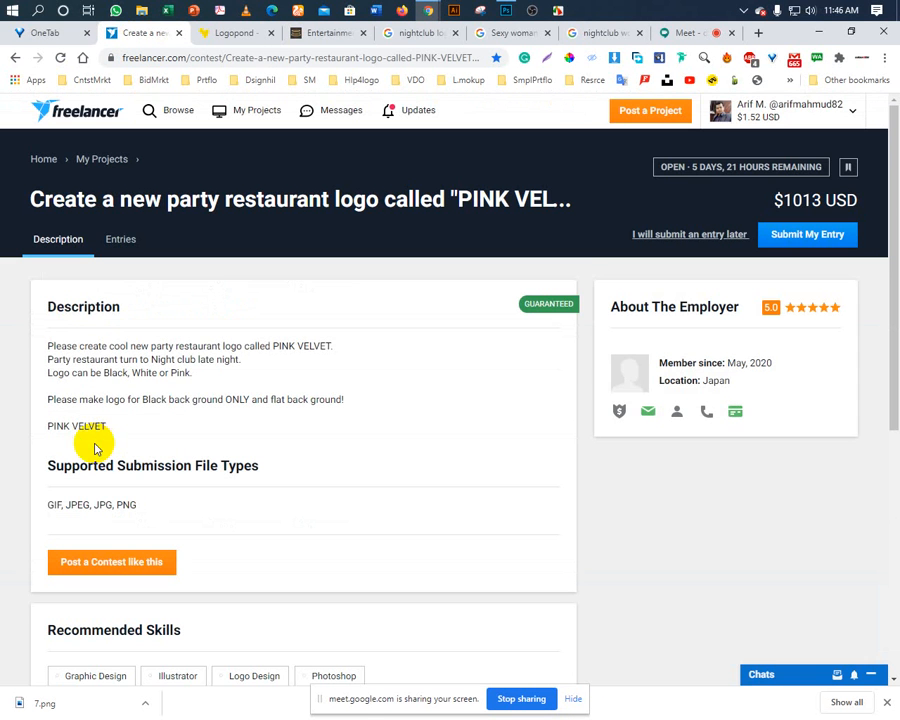
click(60, 57)
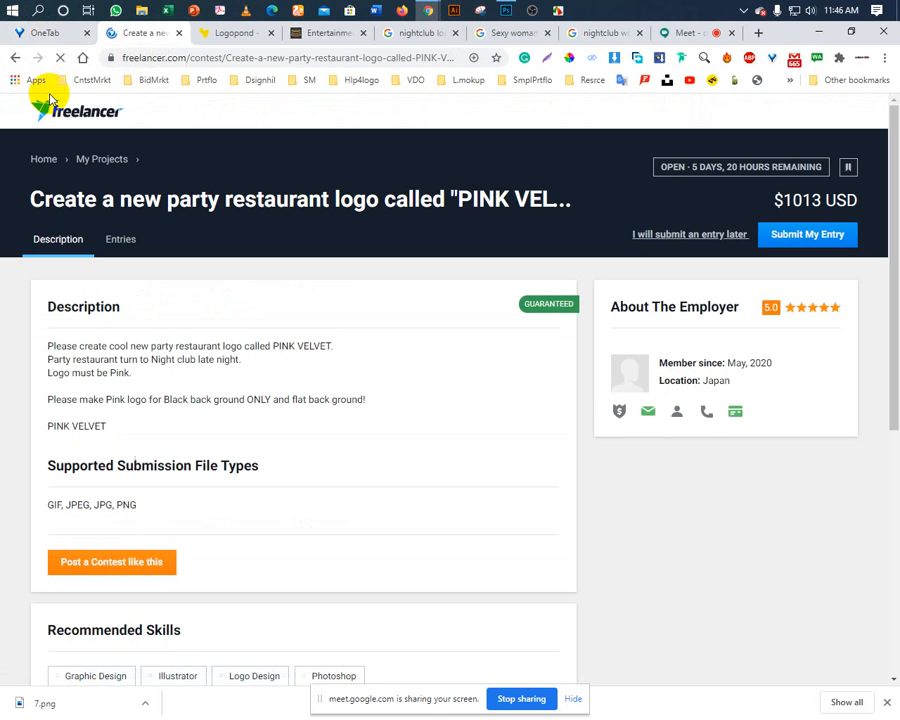
click(116, 238)
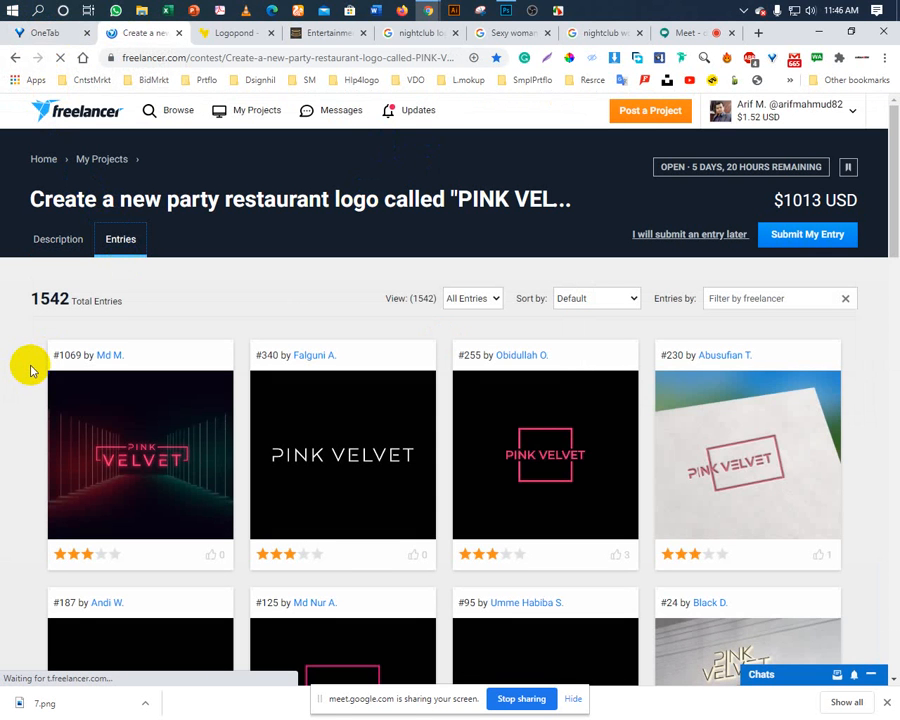
Look through the first page of contest entries, enlarging entry #1543 and closing it again
scroll(30, 371, down, 3)
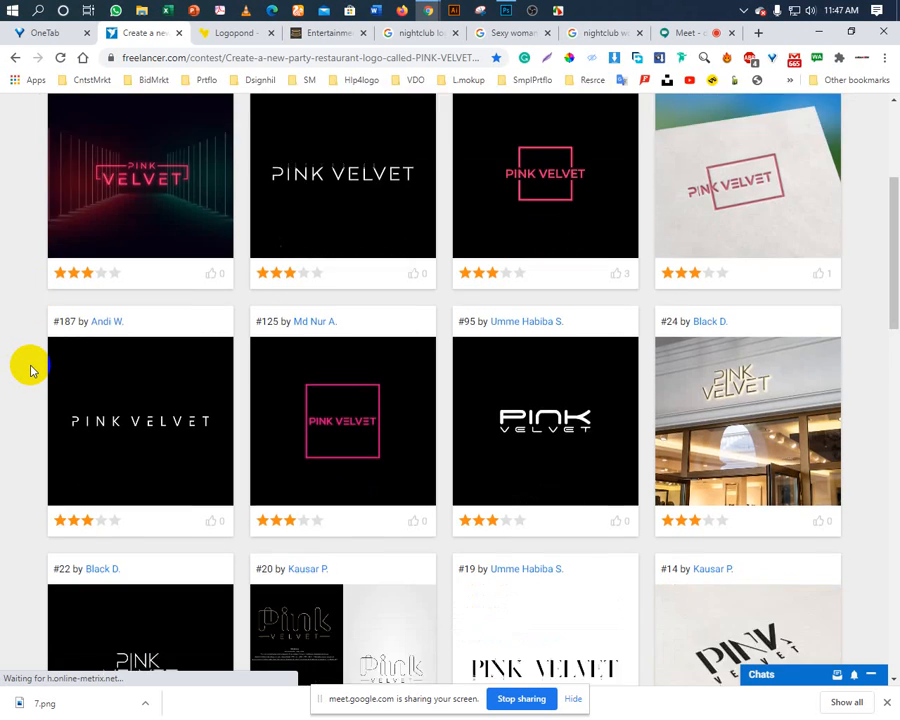
scroll(30, 371, down, 2)
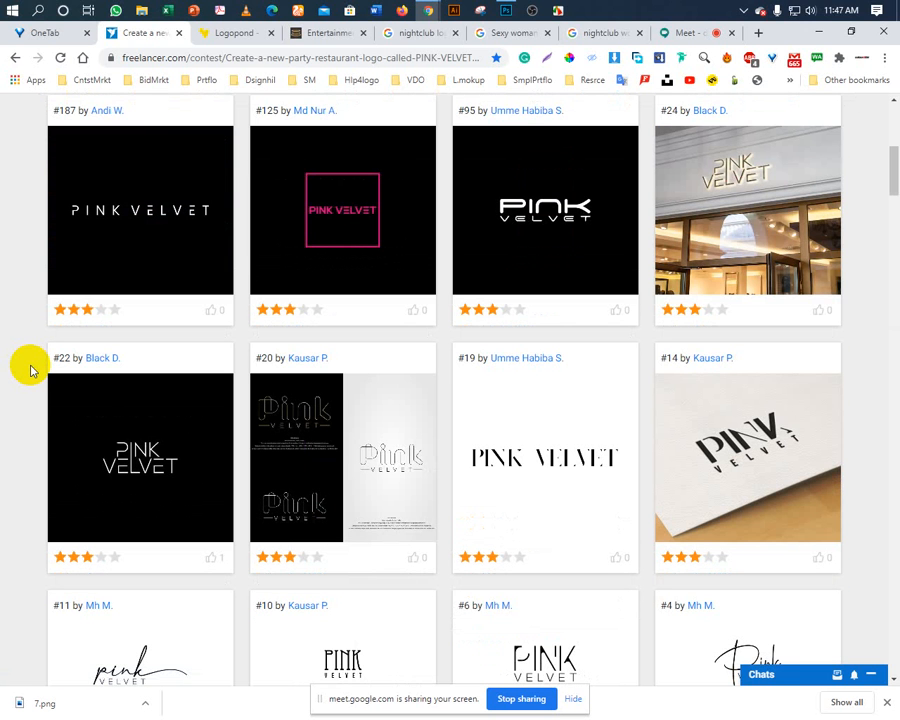
scroll(30, 371, down, 4)
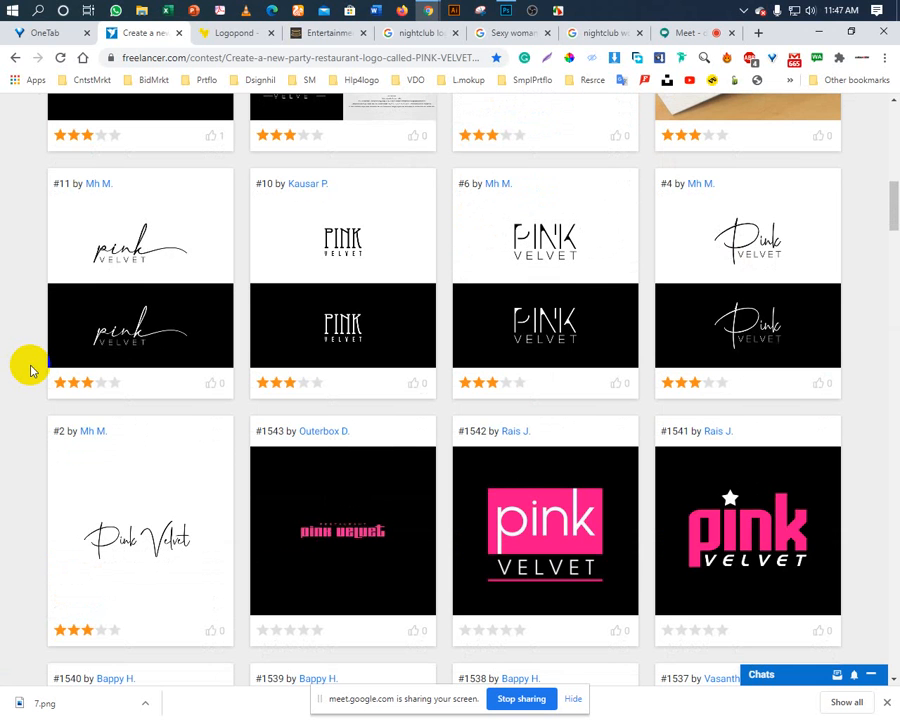
scroll(30, 371, down, 2)
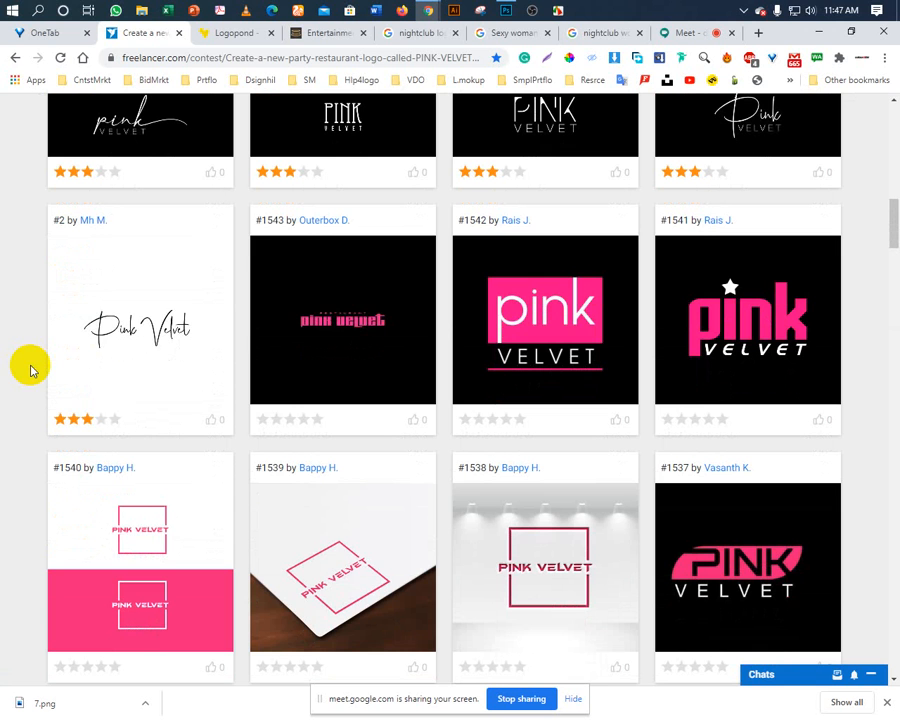
click(270, 332)
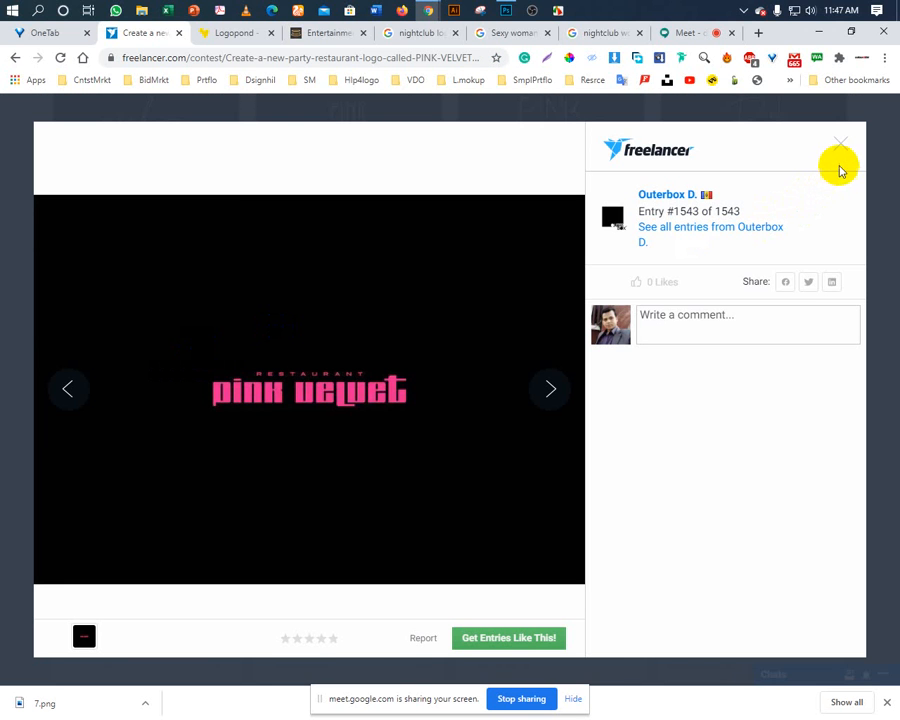
click(846, 145)
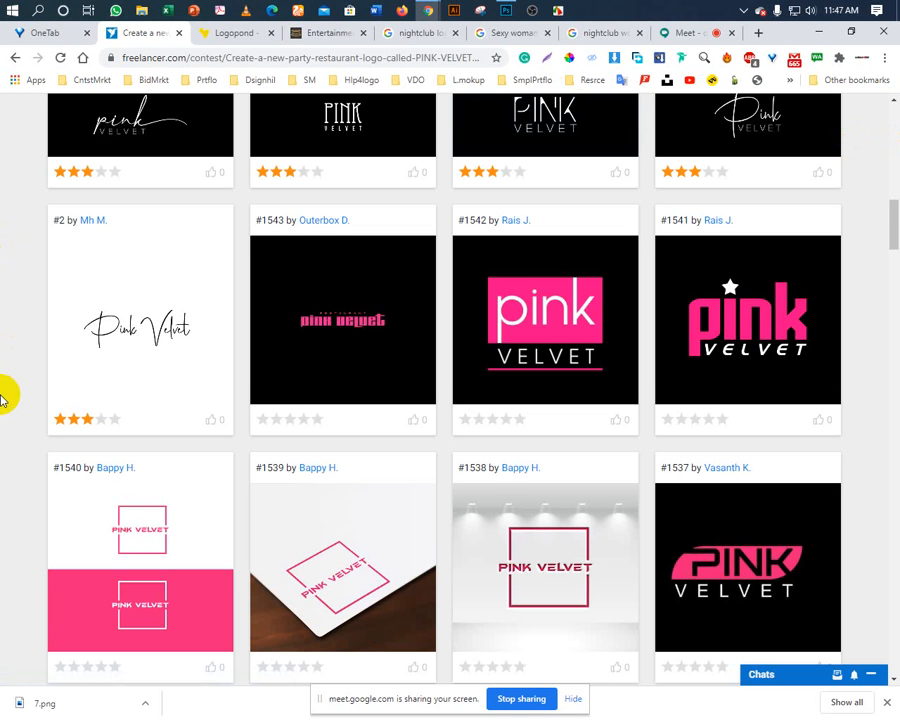
scroll(2, 399, down, 3)
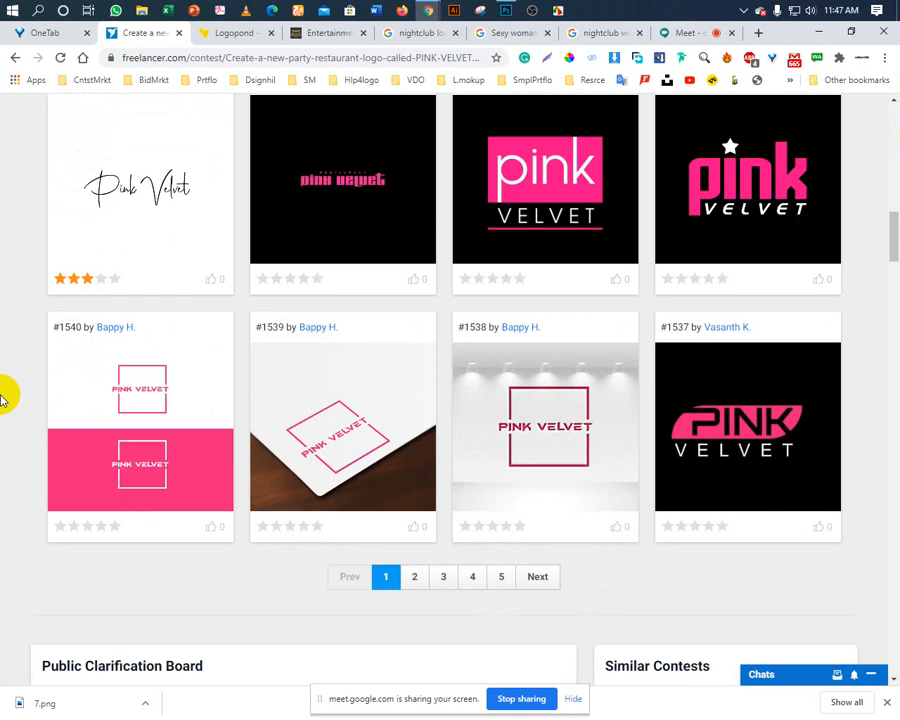
Look through the second and third pages of contest entries, checking briefly on Photoshop in between
click(415, 577)
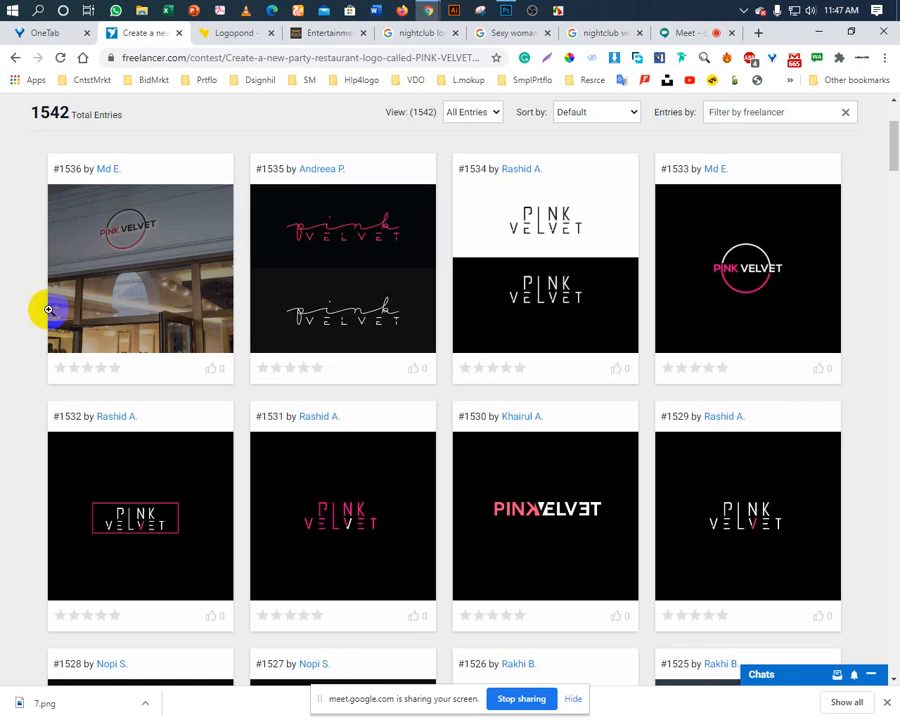
scroll(30, 362, down, 3)
click(507, 10)
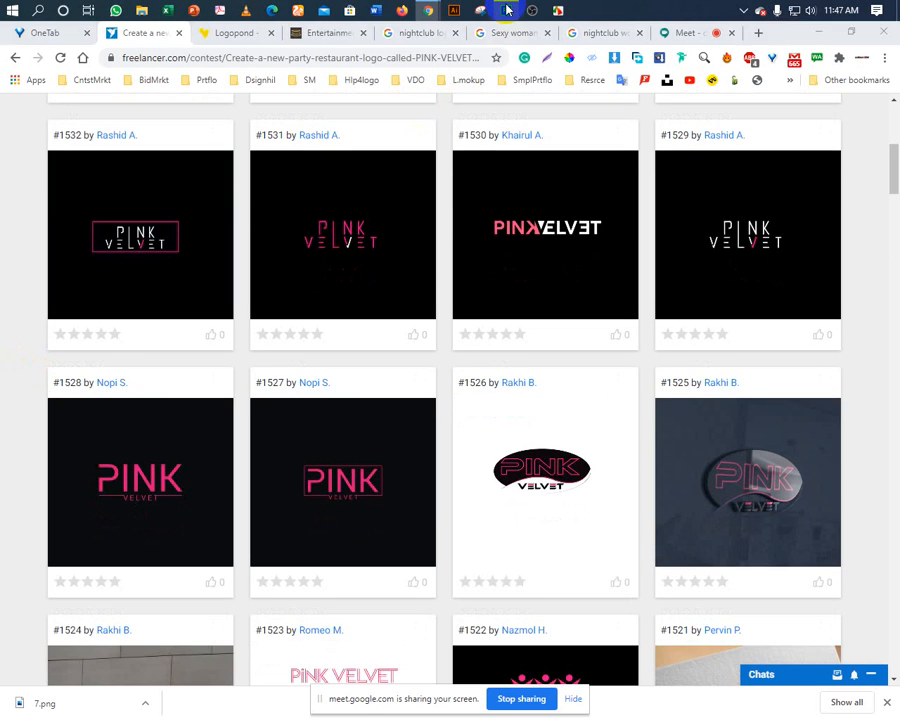
mouse_move(428, 10)
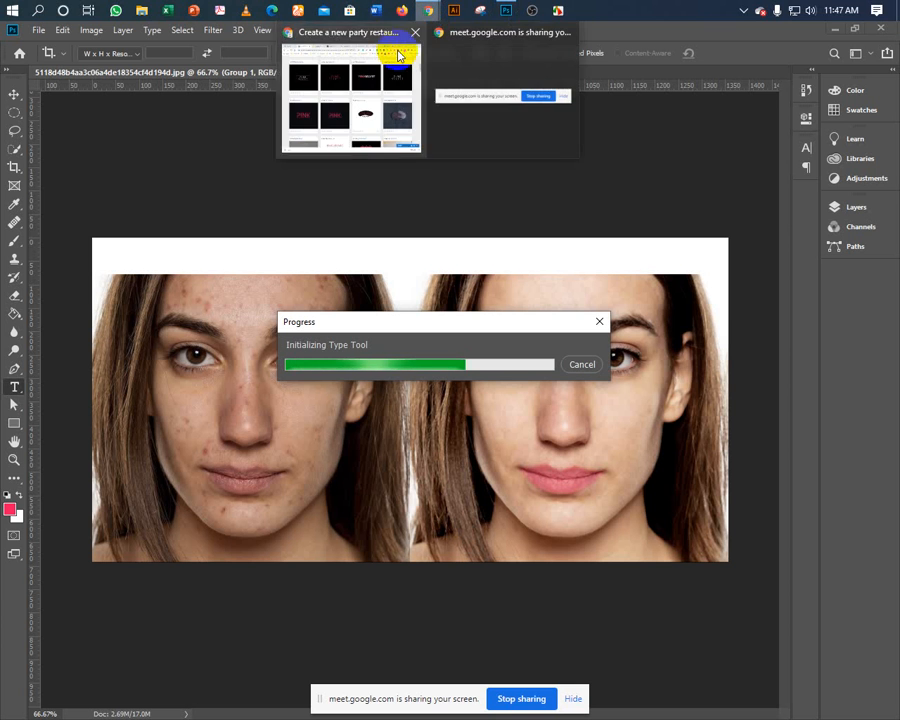
click(400, 55)
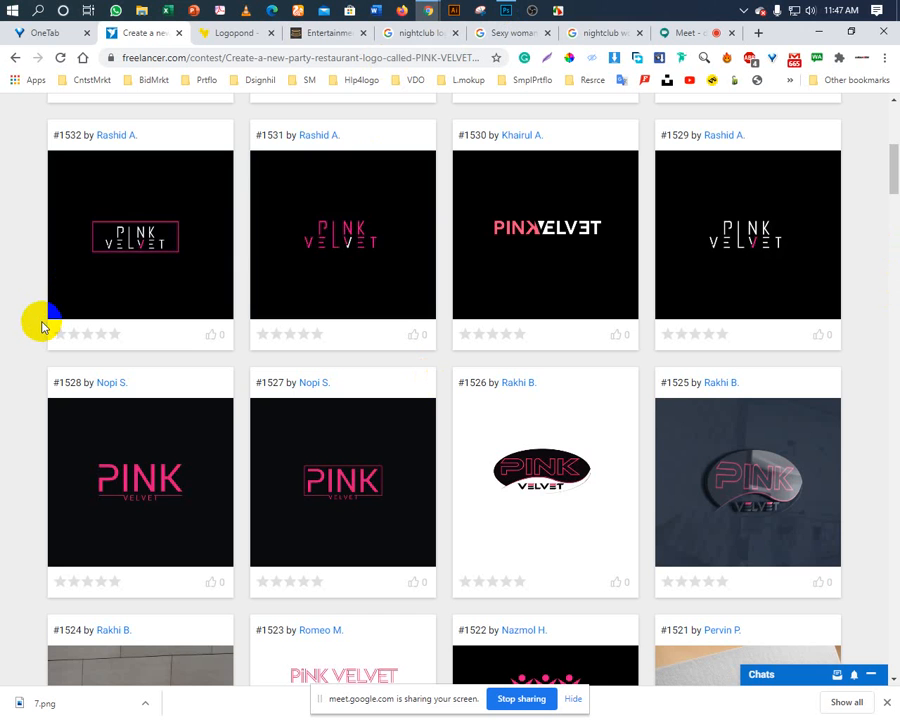
scroll(42, 326, down, 3)
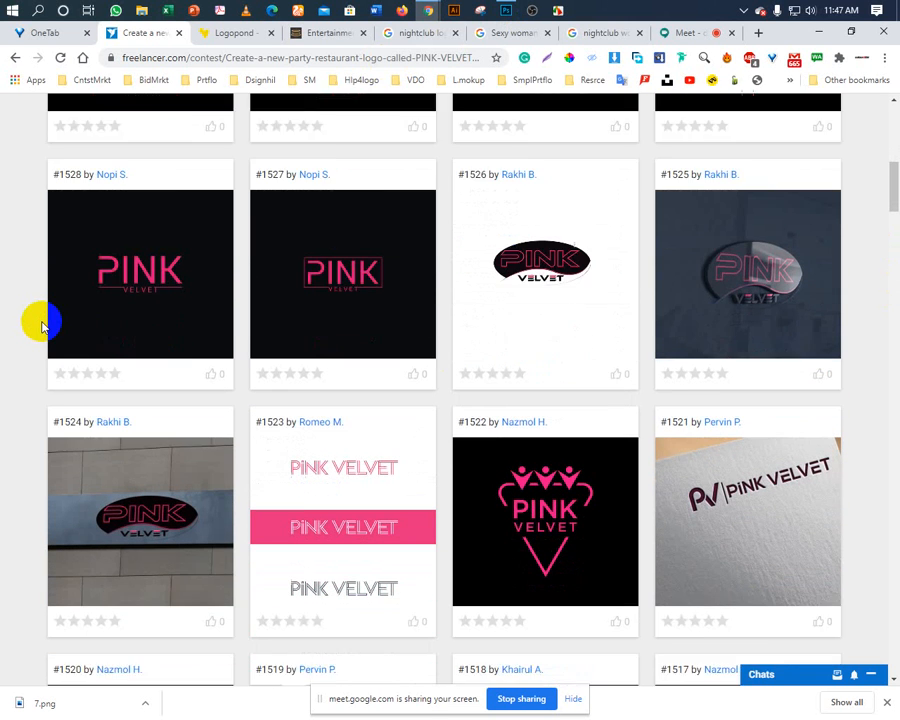
scroll(42, 326, down, 2)
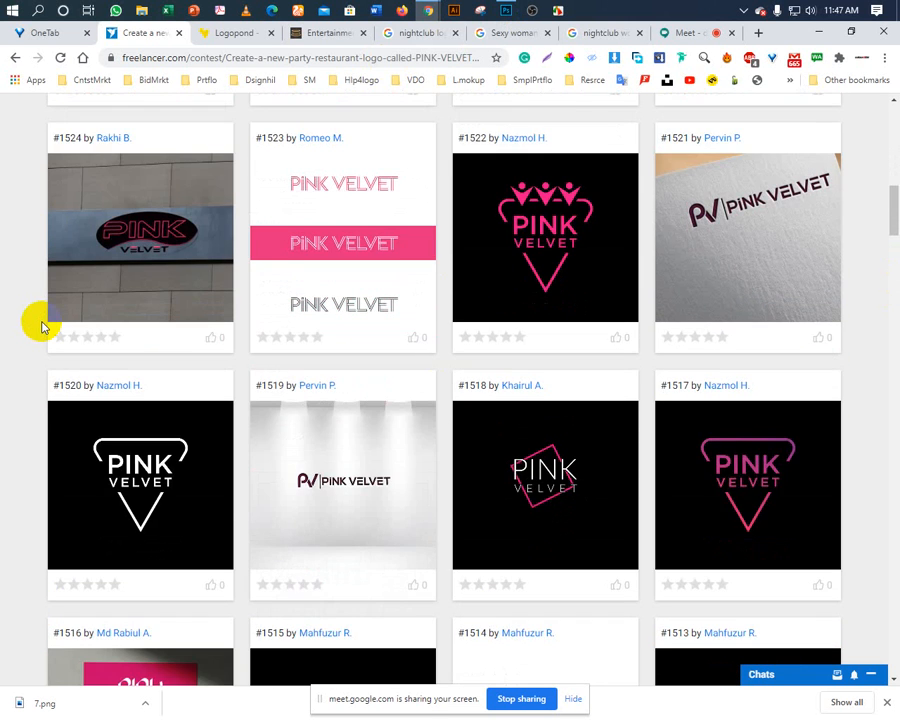
scroll(42, 326, down, 2)
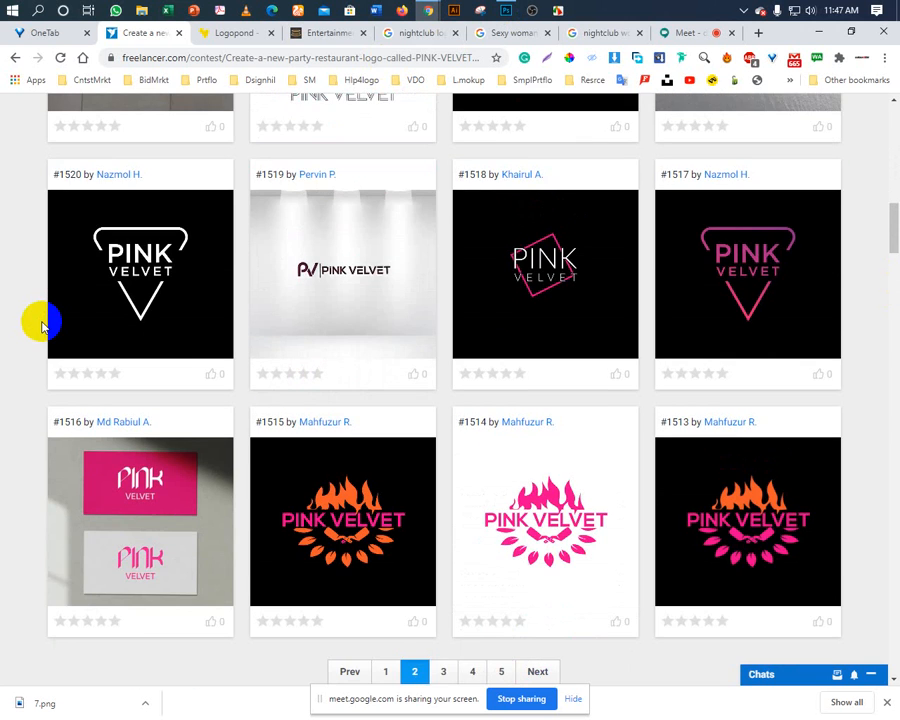
scroll(42, 326, down, 2)
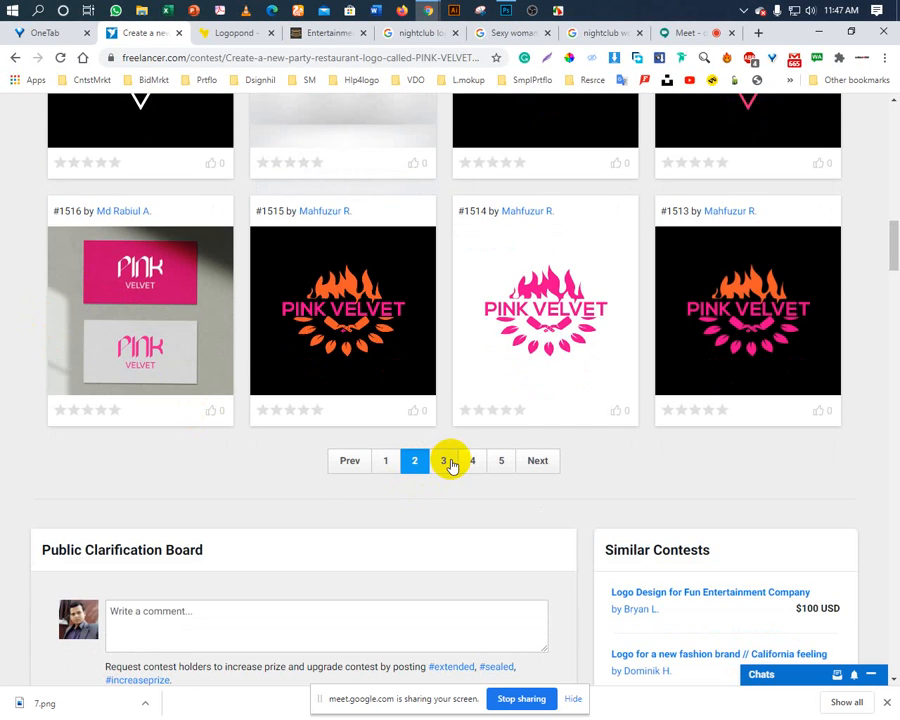
click(447, 461)
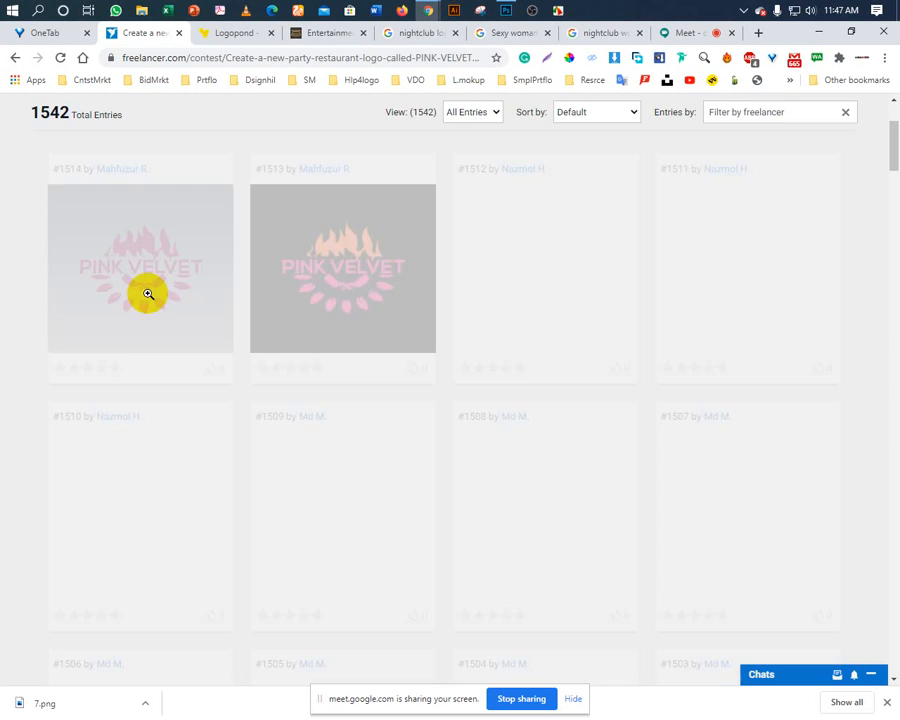
scroll(2, 317, down, 2)
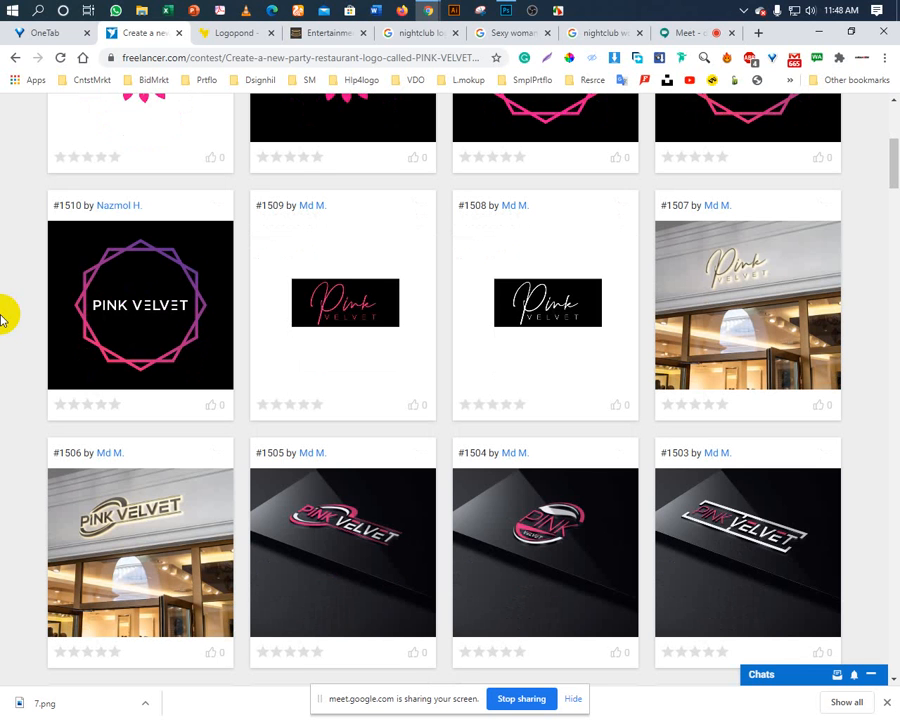
Return to Photoshop and enter the centred red label "before" in the white strip above the unretouched face
click(507, 14)
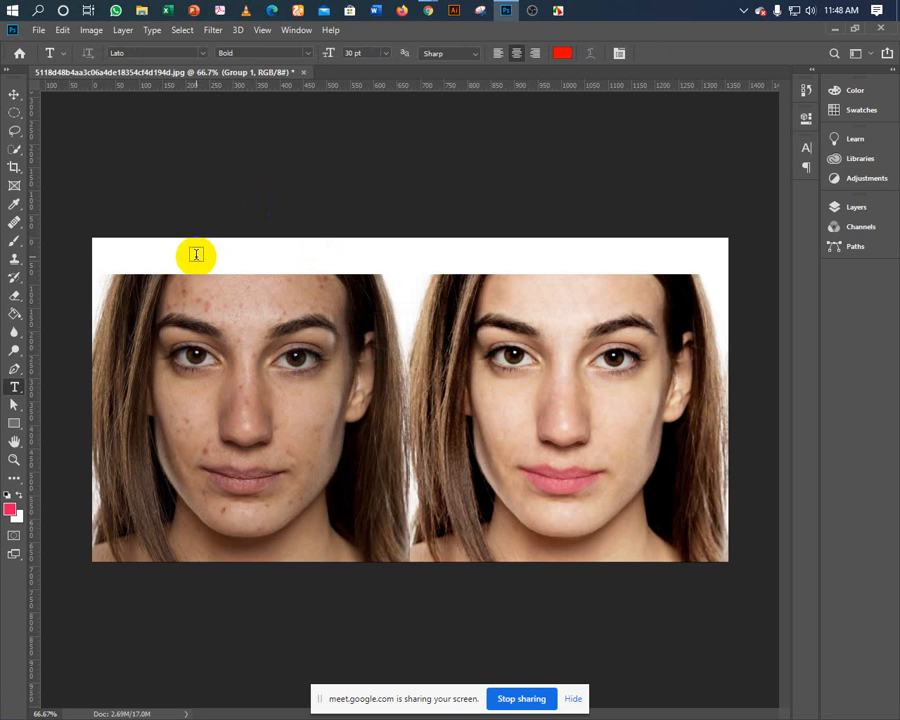
click(178, 288)
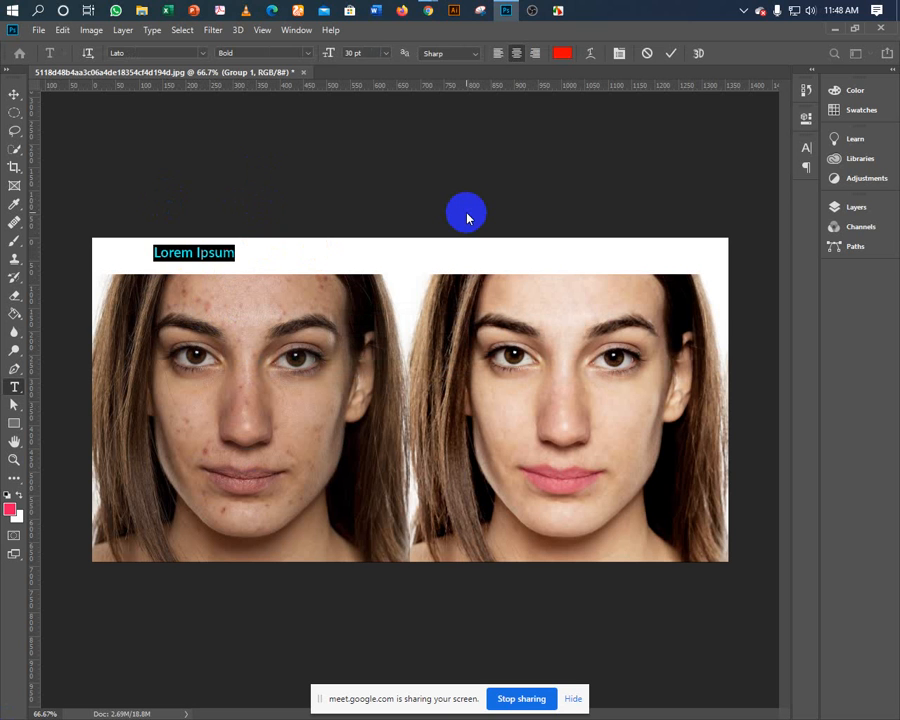
text(before)
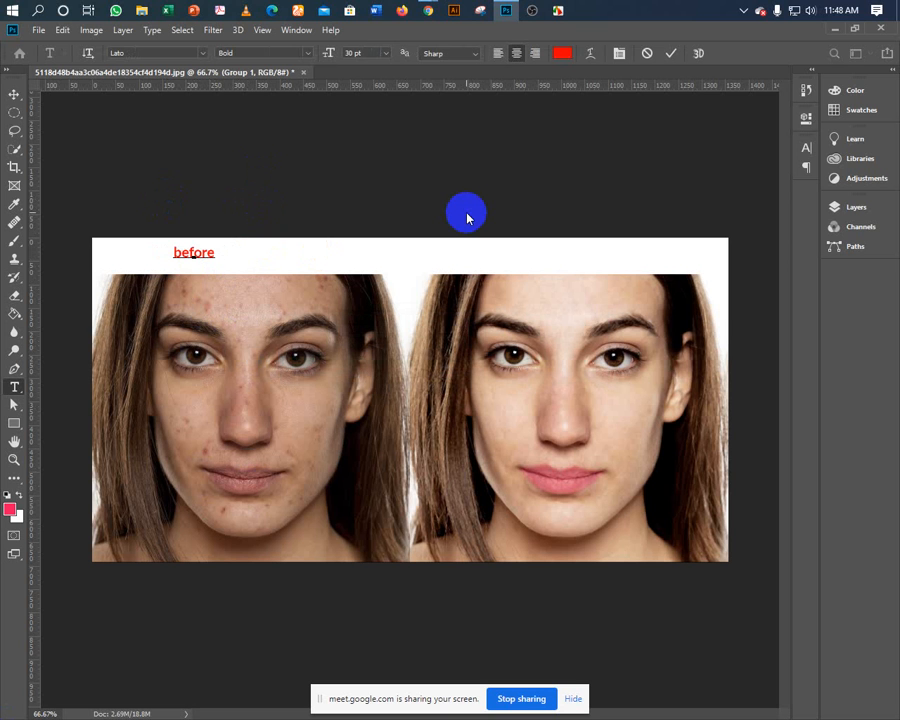
Set the "before" label above the unretouched face in all capitals
key(ctrl+a)
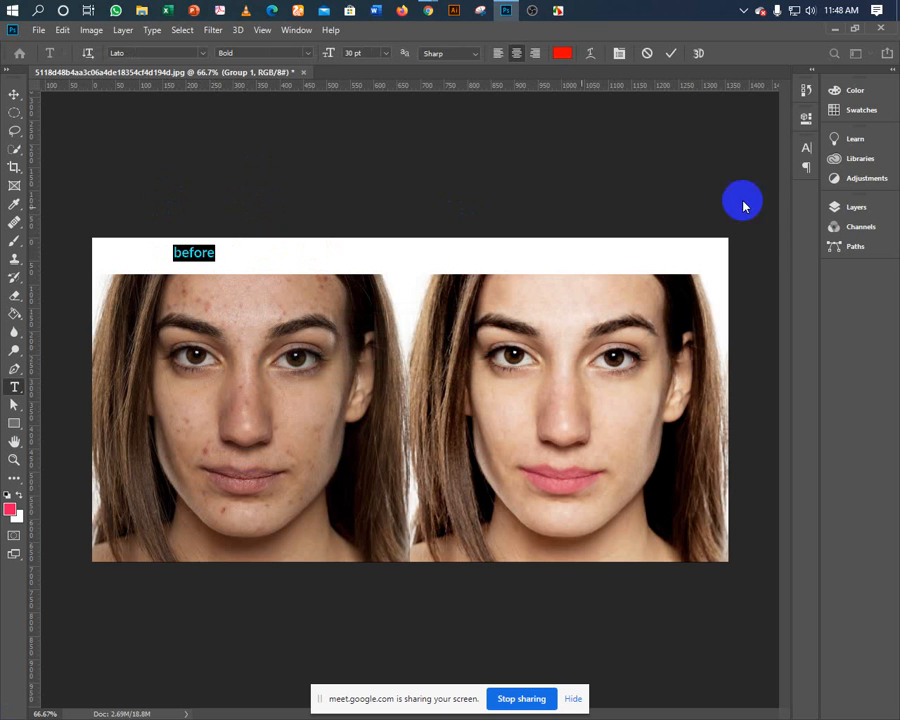
click(806, 150)
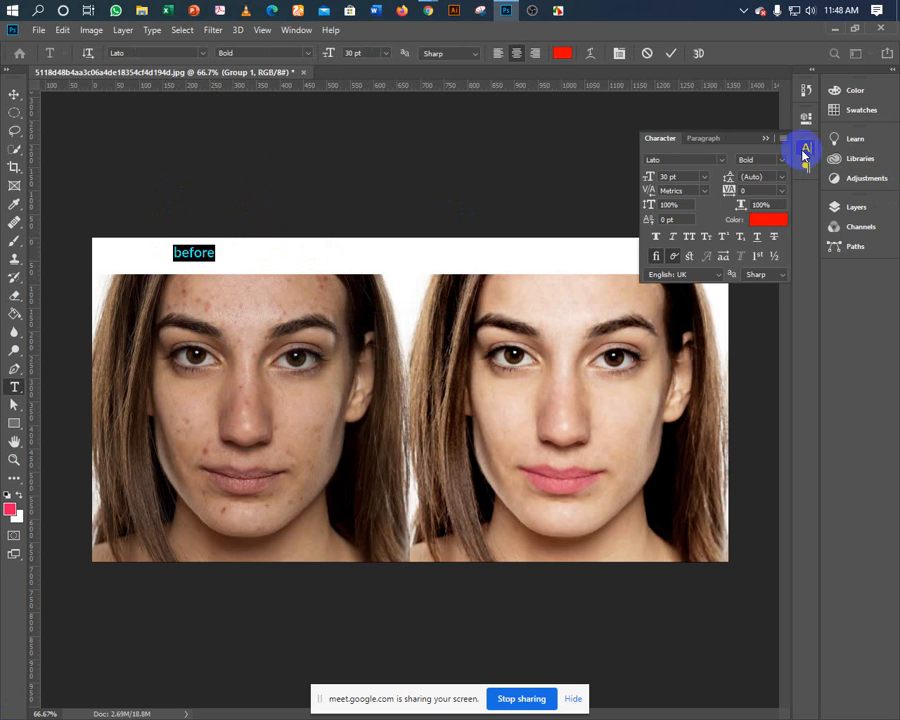
click(688, 239)
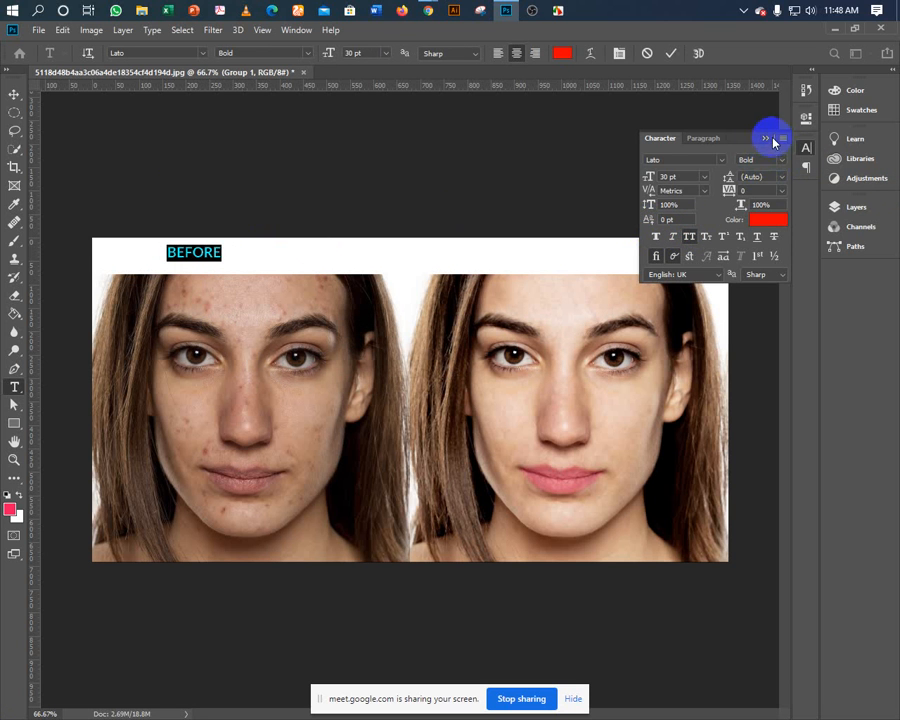
click(765, 139)
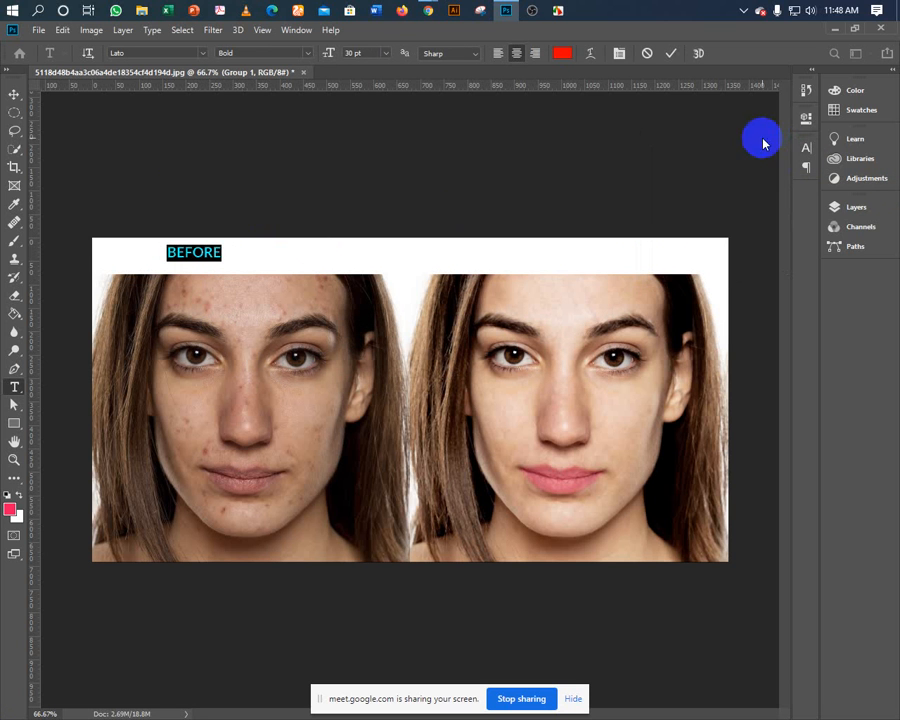
click(669, 54)
Move the BEFORE label down and across until it sits centred in the white strip above the unretouched face
click(12, 93)
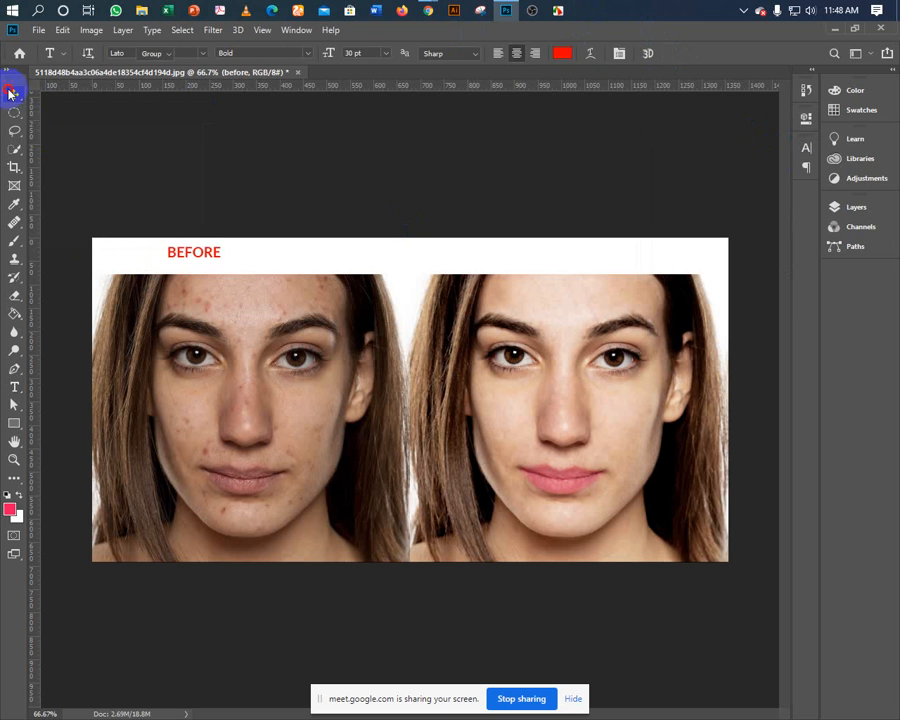
key(shift+Down)
key(shift+Down)
key(shift+Up)
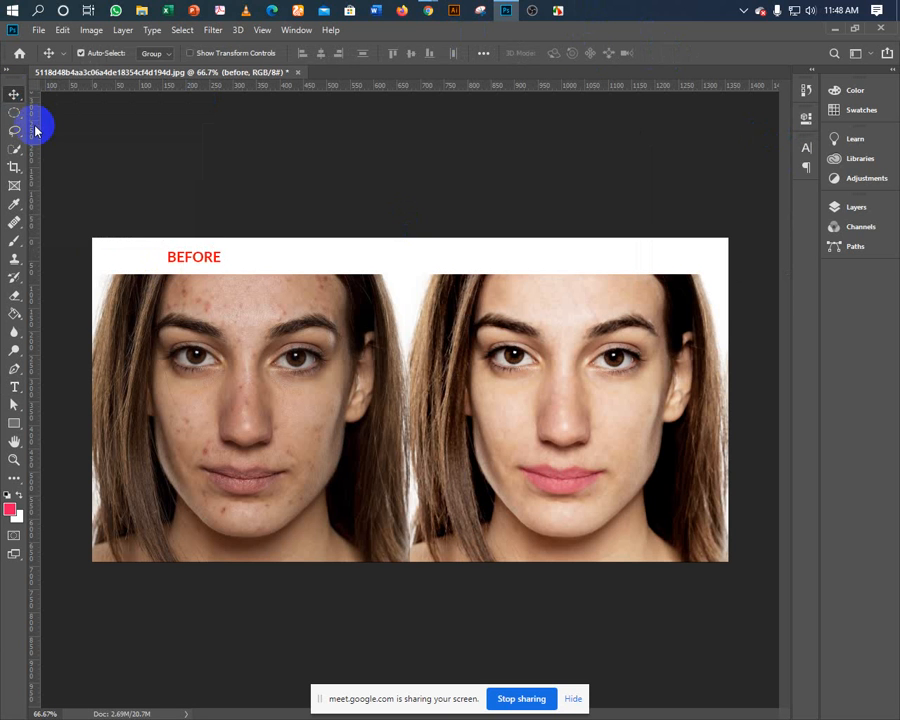
key(shift+Right)
key(shift+Right)
key(shift+Right)
key(shift+Right)
key(shift+Right)
key(shift+Right)
key(shift+Right)
key(shift+Right)
key(shift+Right)
key(shift+Right)
key(shift+Right)
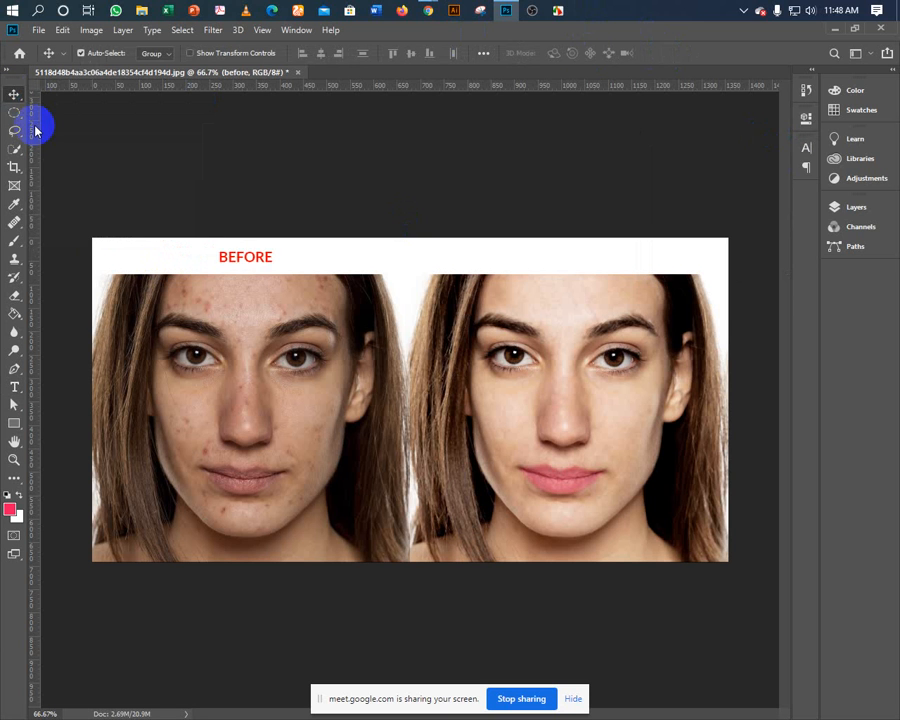
Duplicate the BEFORE label above the retouched face and change the copy's text to "AFTER"
click(241, 268)
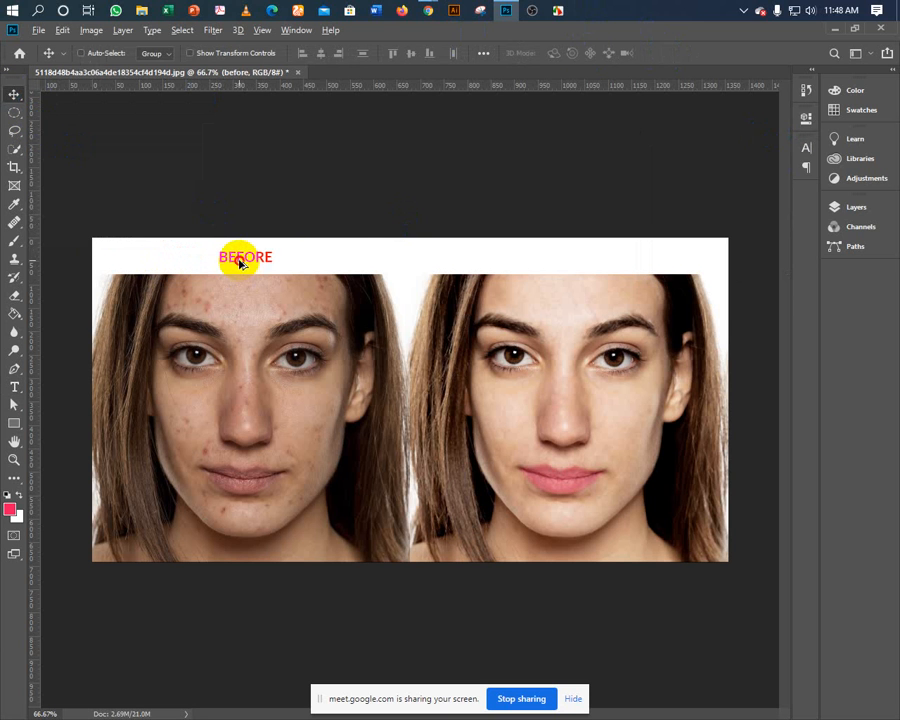
drag(241, 264, 567, 261)
click(835, 207)
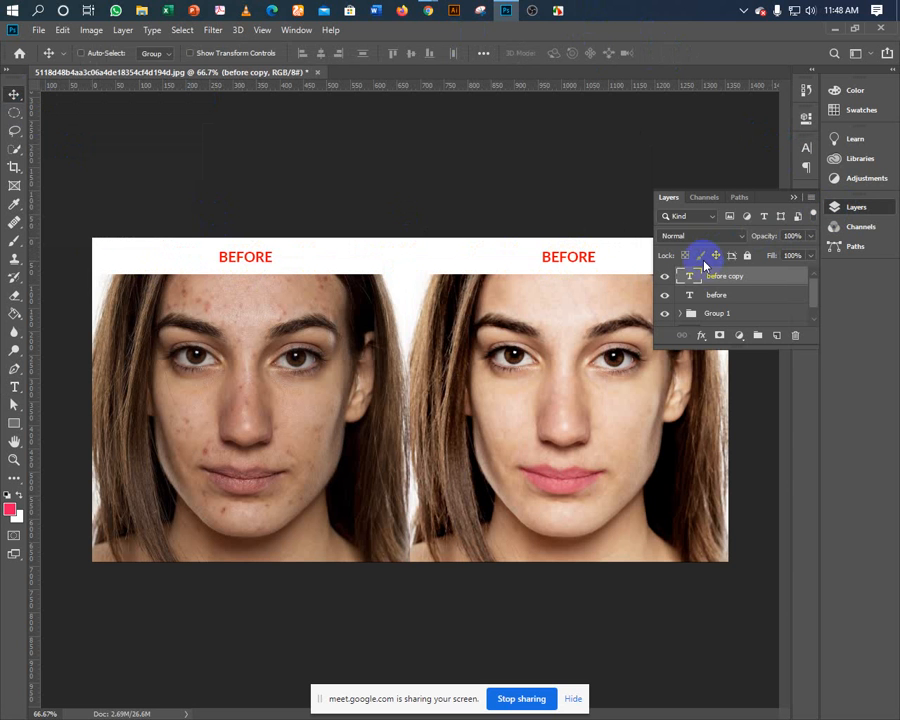
double_click(689, 280)
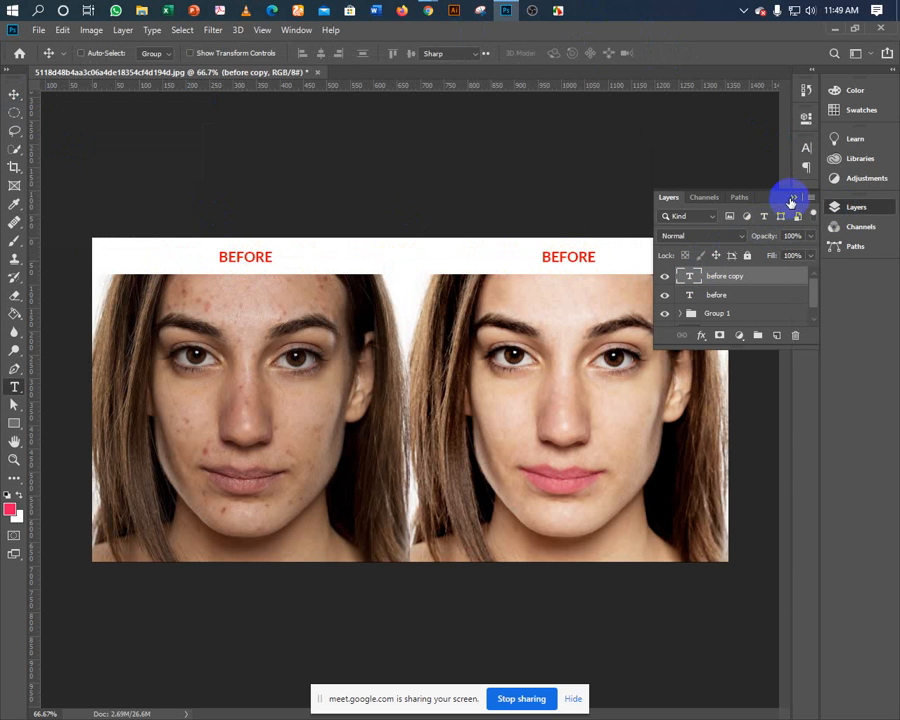
click(792, 200)
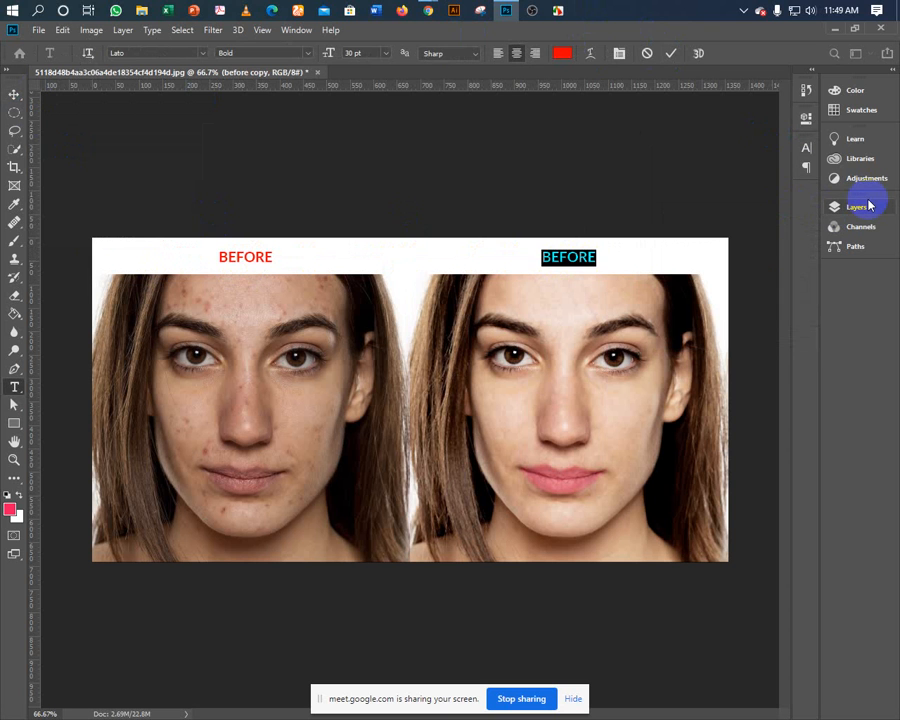
text(AFTER)
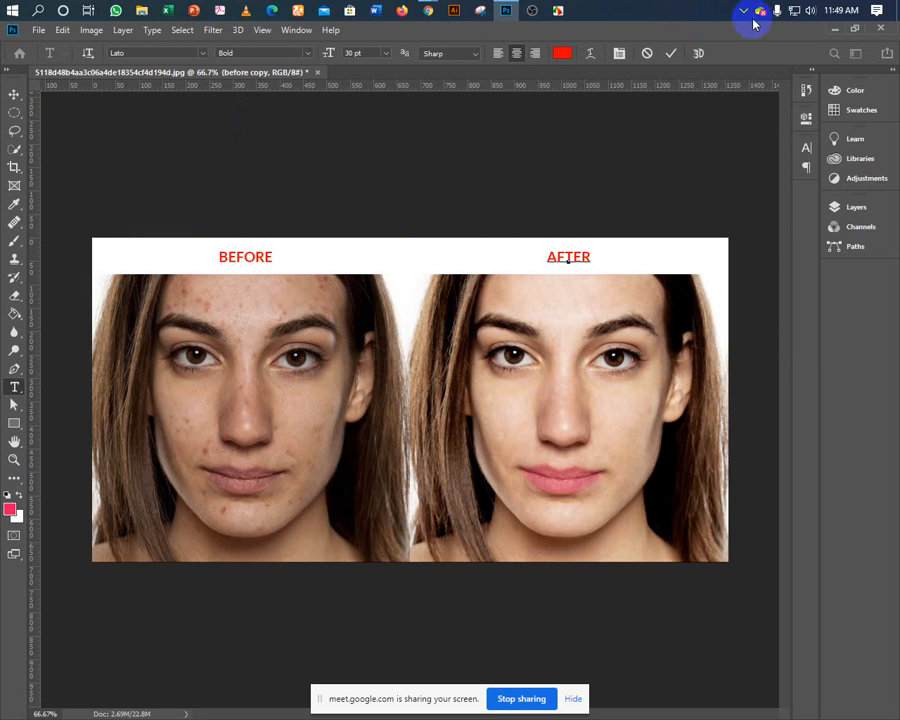
click(671, 54)
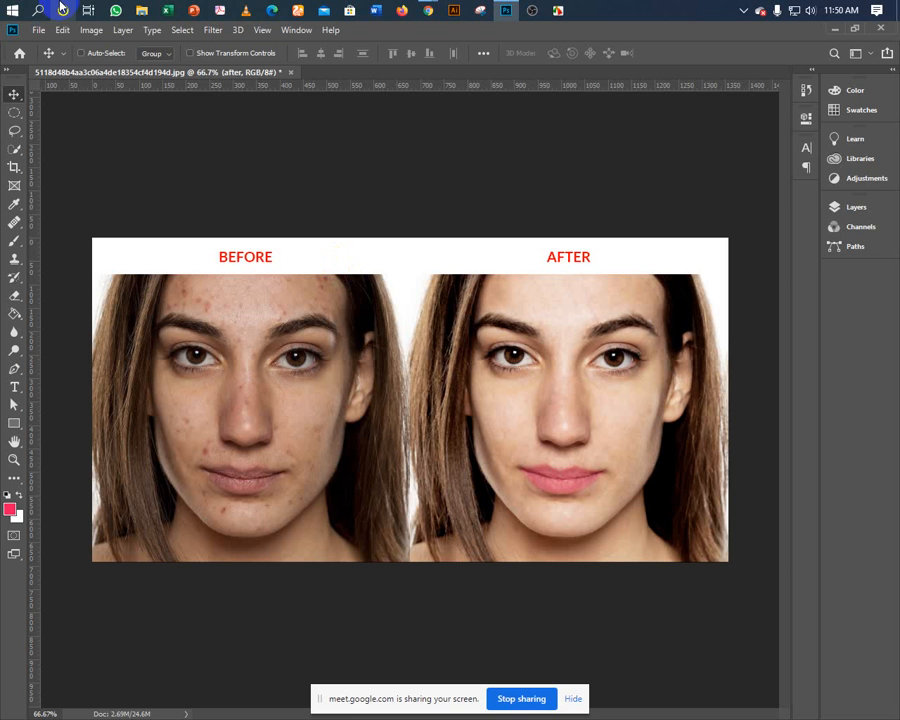
Find the image nature-forest-trees-park-38136 in E:\Work 2020\DESIGN\images\Naure Healing and open it in Photoshop as a new document
click(141, 12)
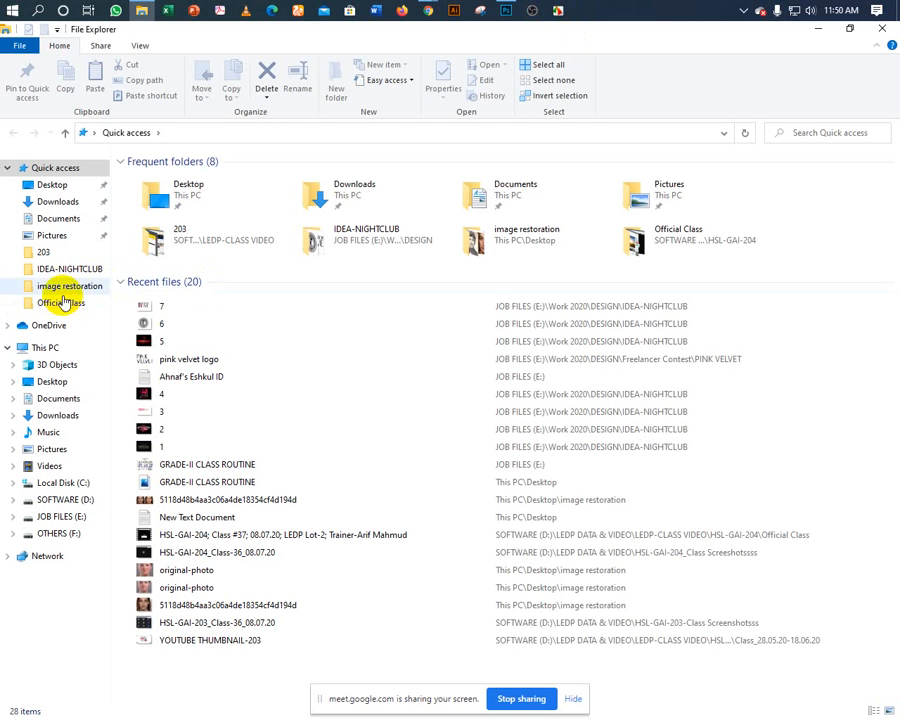
click(44, 516)
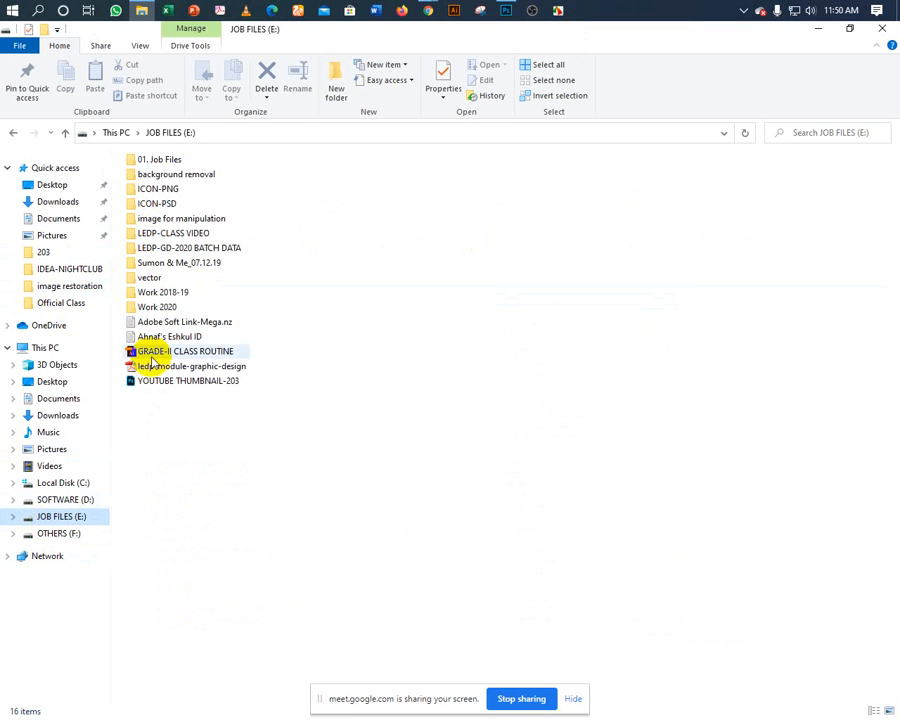
double_click(145, 306)
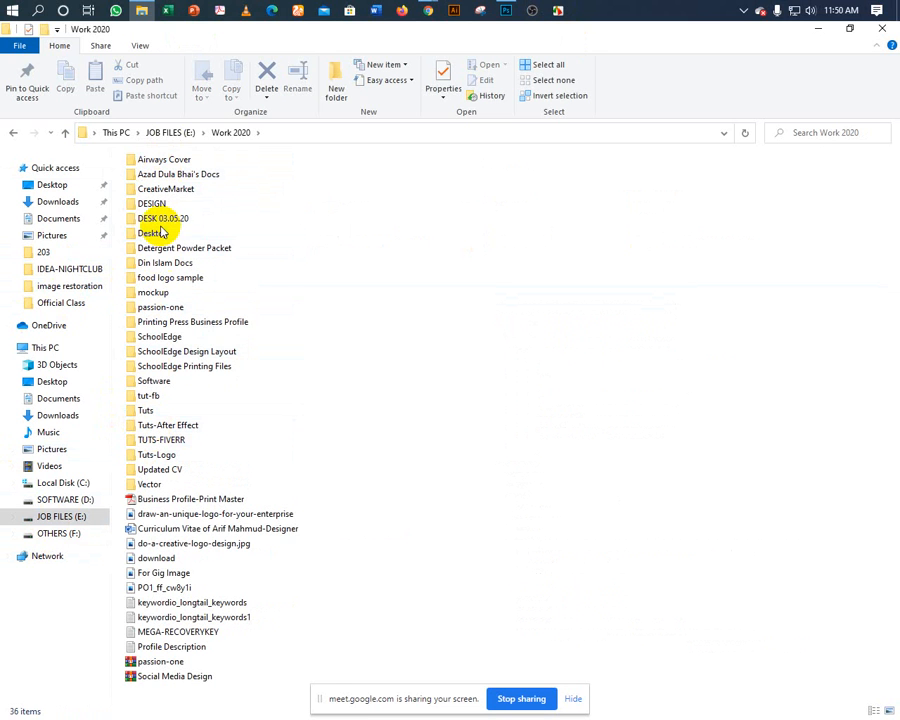
click(155, 205)
double_click(155, 206)
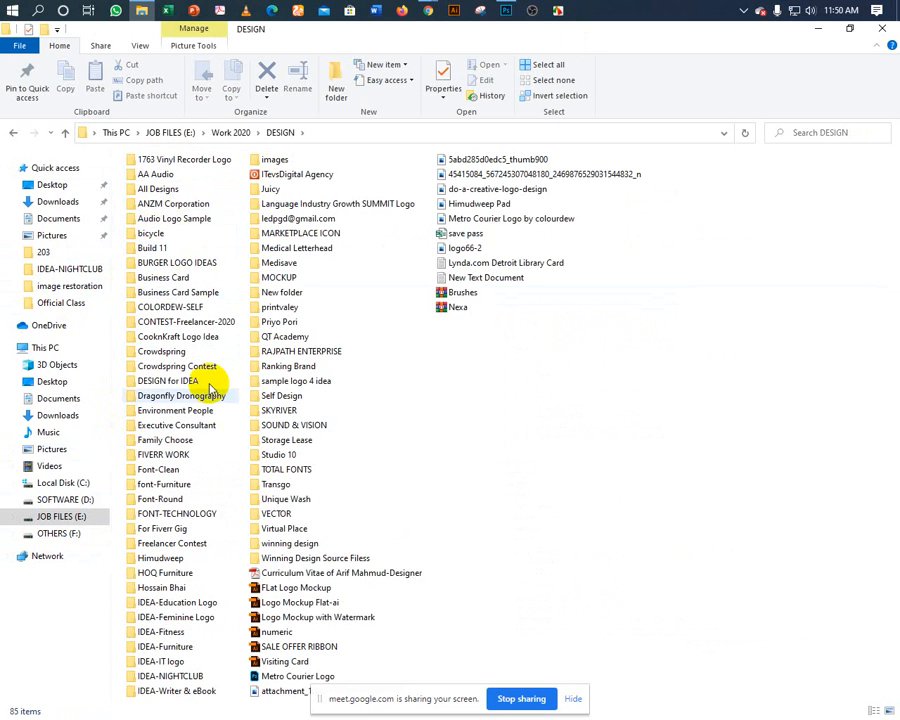
double_click(274, 160)
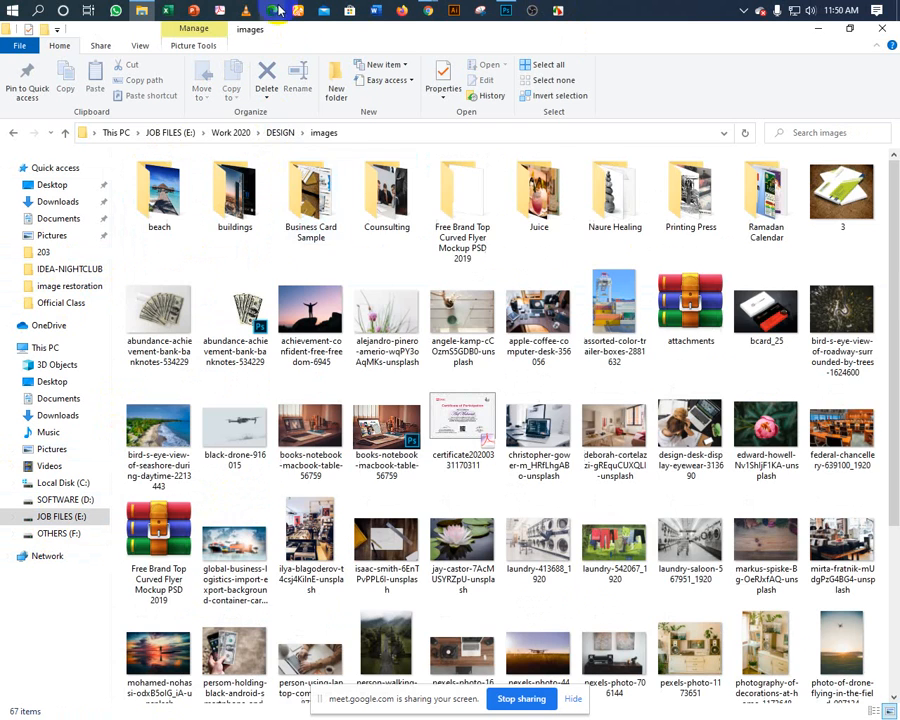
double_click(614, 180)
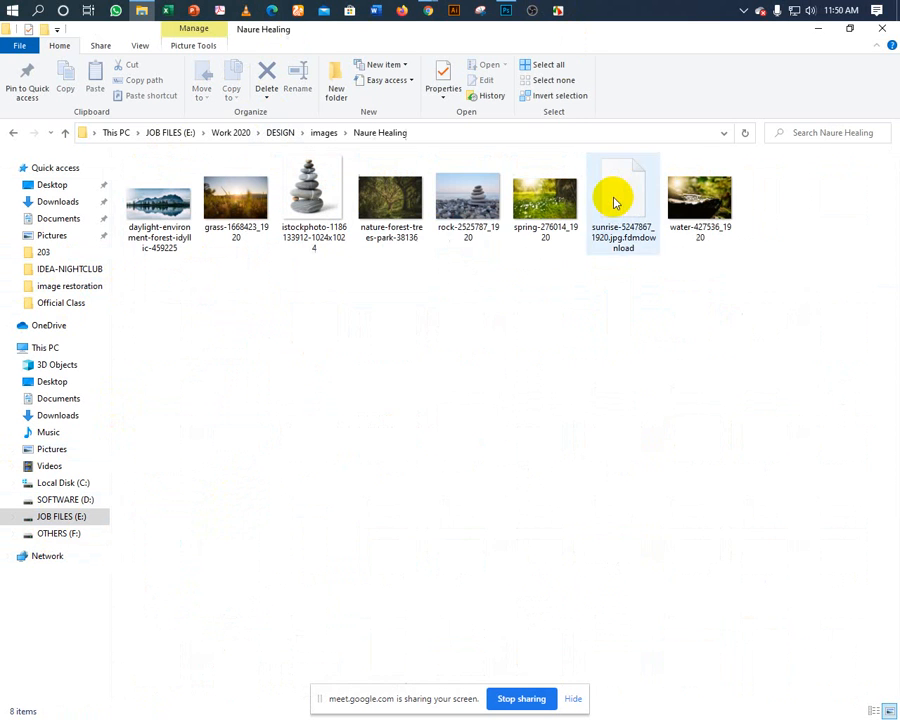
click(397, 212)
drag(397, 212, 838, 388)
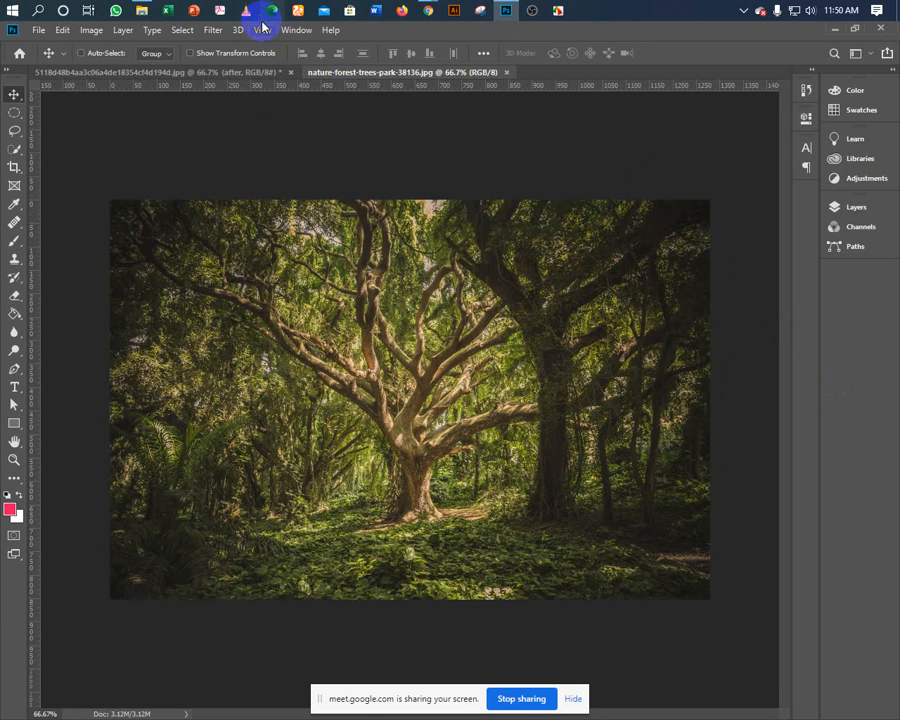
click(217, 30)
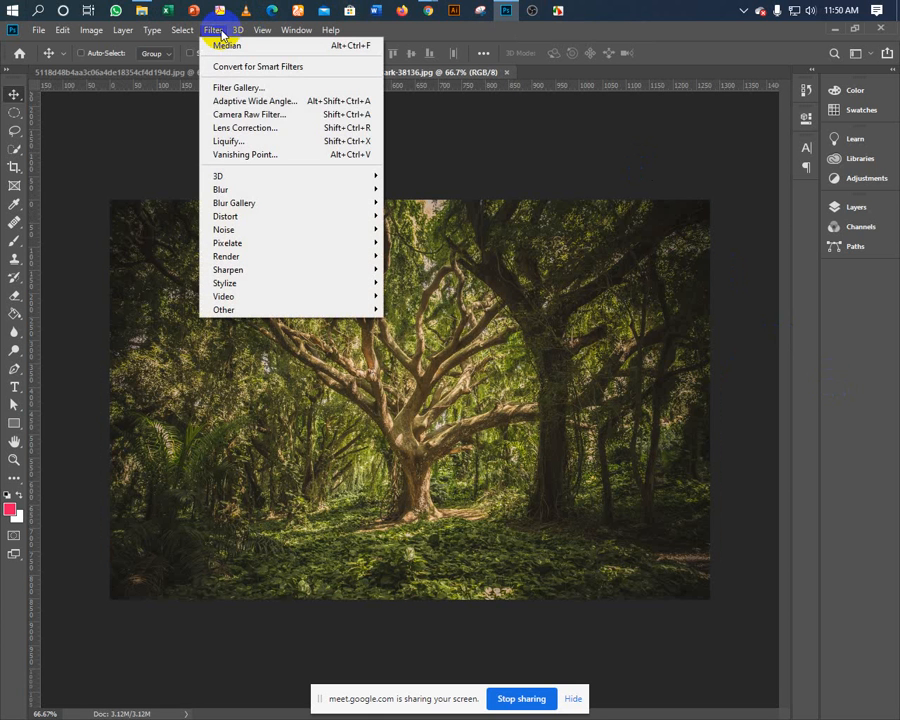
click(255, 117)
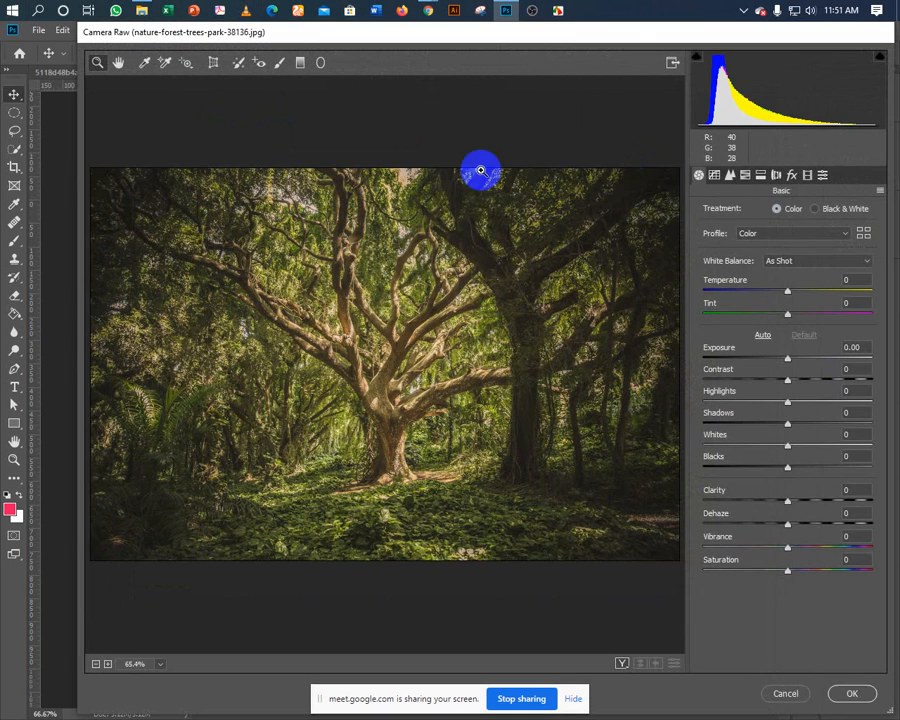
click(786, 695)
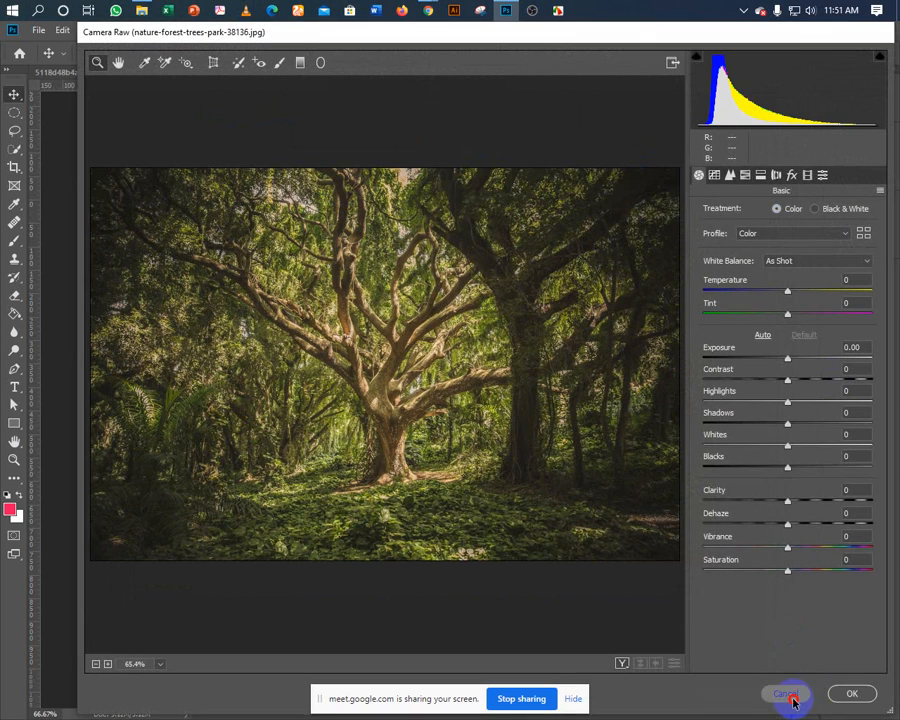
Duplicate the forest photo's Background layer and hide the original layer
click(850, 212)
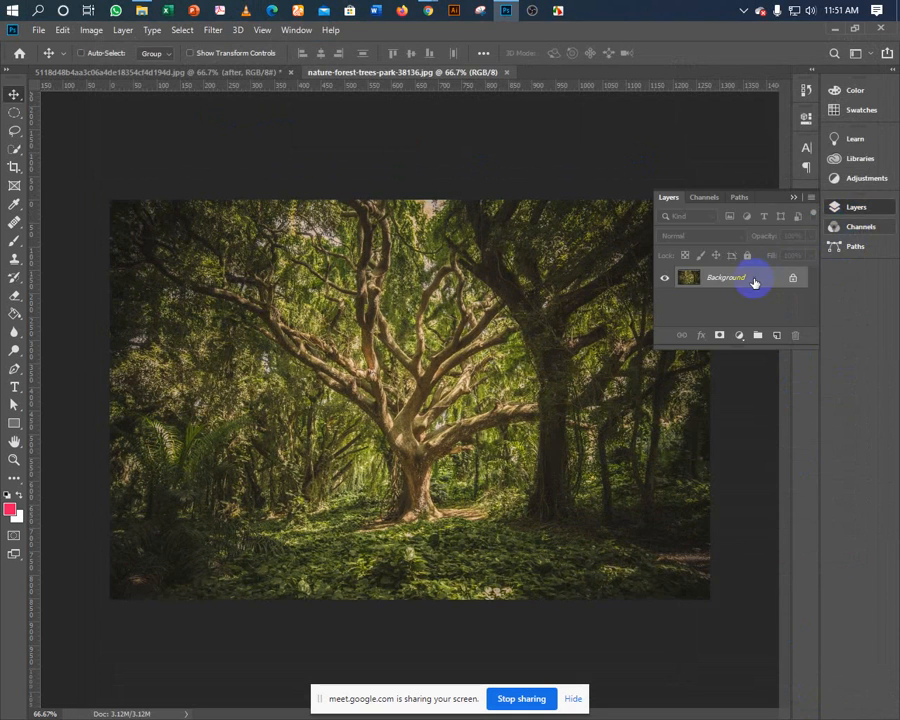
drag(753, 281, 776, 336)
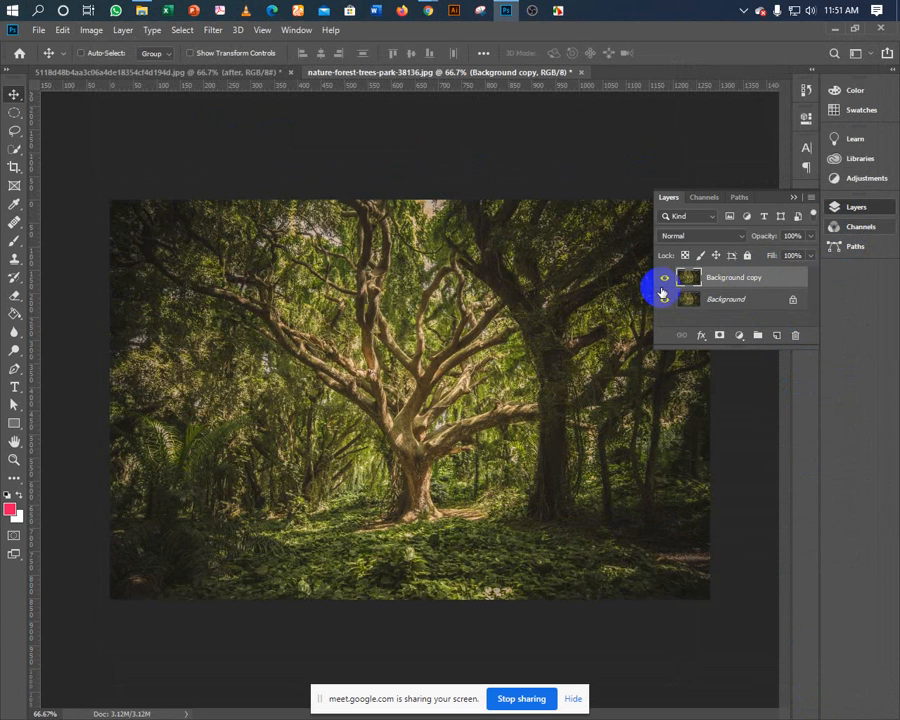
click(664, 299)
click(792, 197)
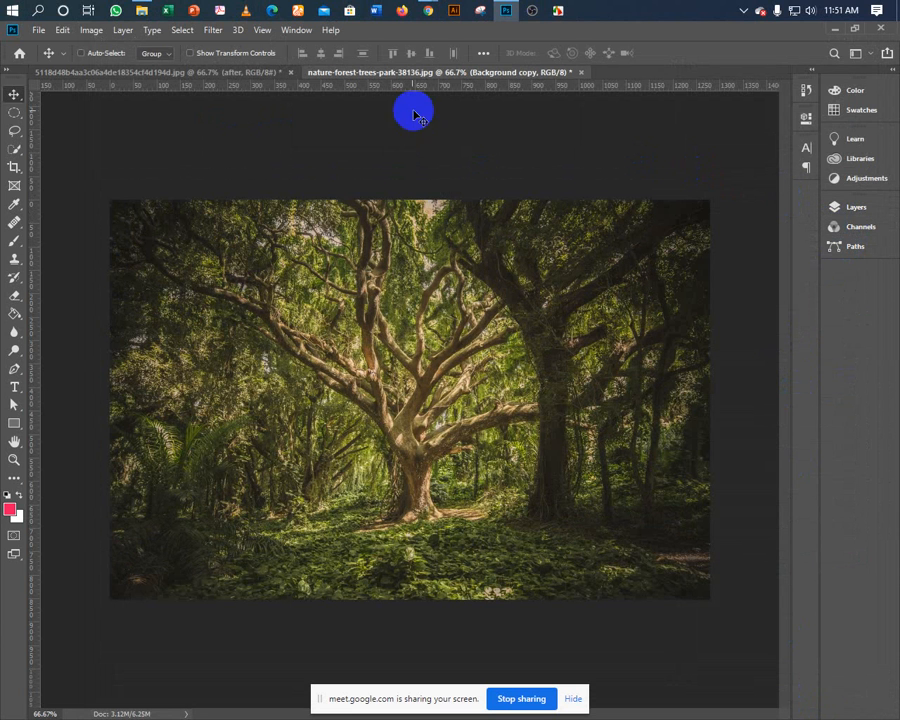
Adjust the copy in Camera Raw: Temperature +23, Tint +22, Exposure +0.50, Contrast +22, Highlights -18, Shadows -17, Whites -12, Blacks -12, Clarity -7
click(214, 30)
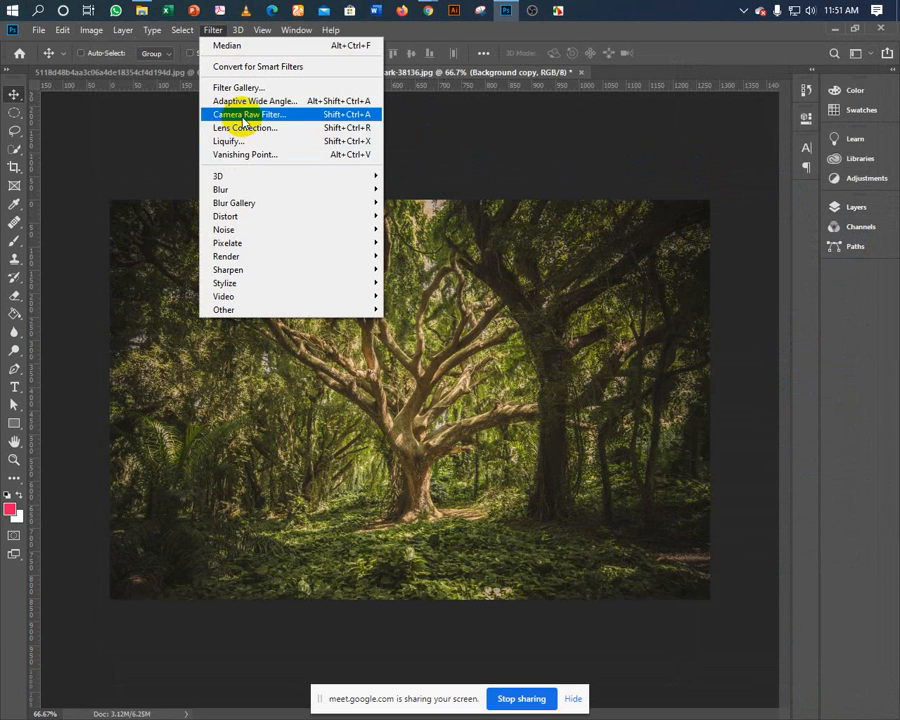
click(240, 114)
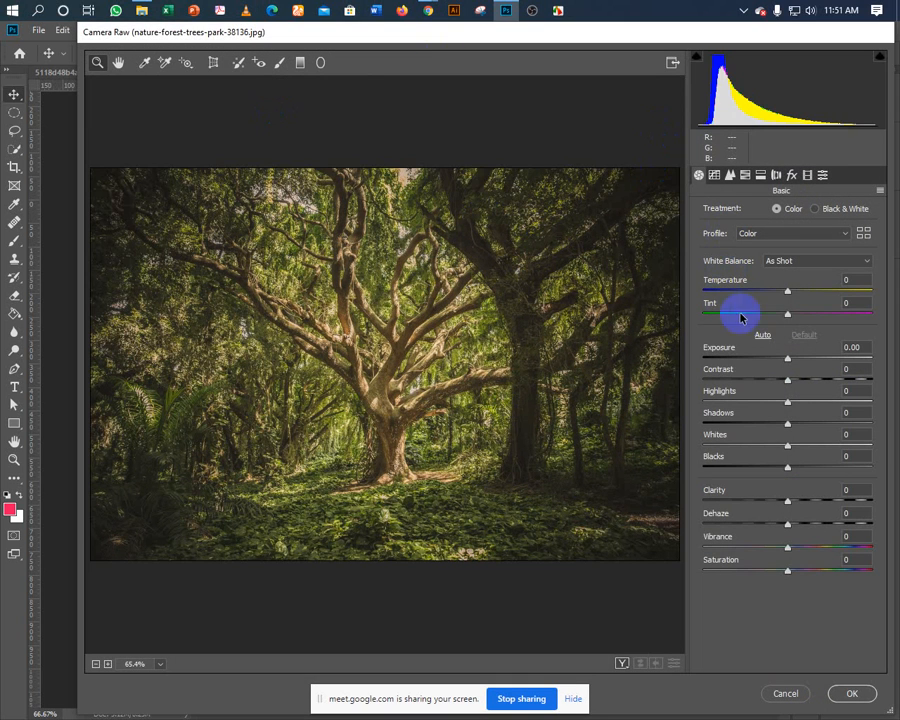
drag(787, 293, 807, 293)
drag(782, 356, 844, 504)
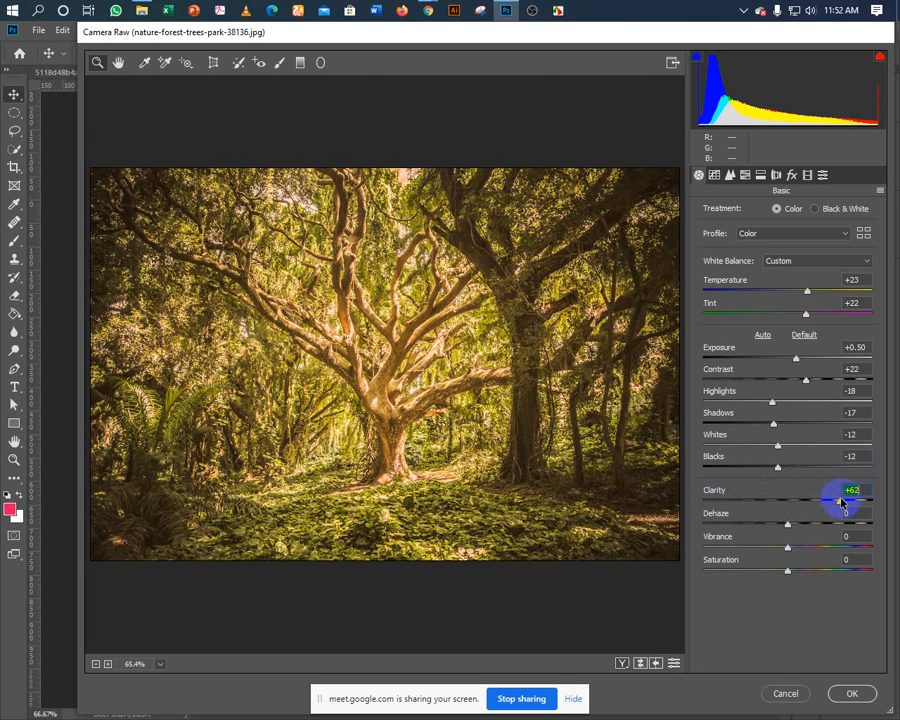
drag(842, 503, 836, 502)
drag(803, 507, 788, 508)
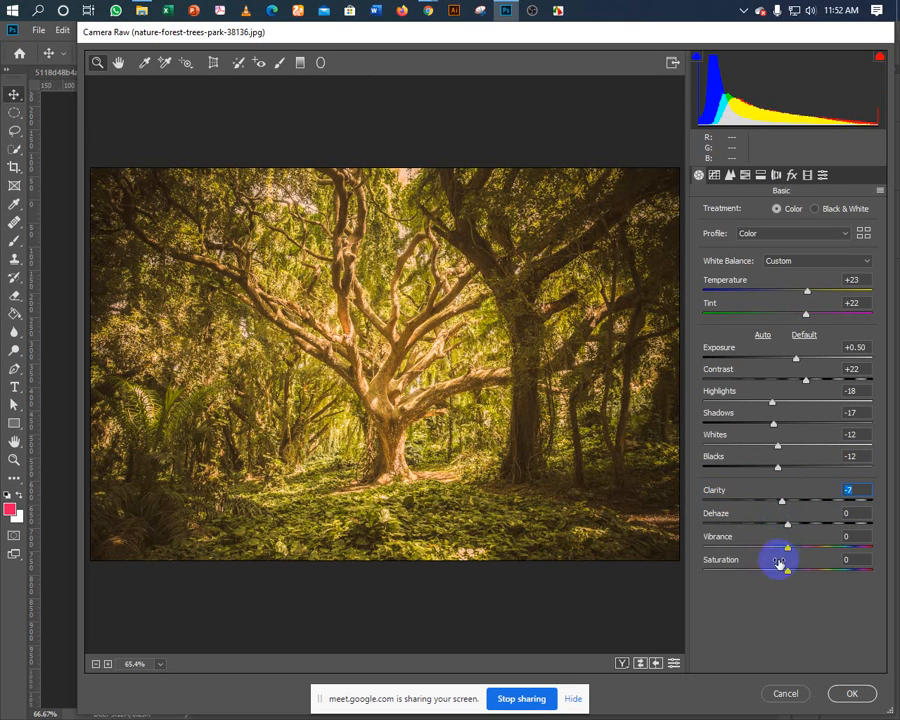
Set the tone curve's Lights to -1 and the HSL hue to -3 for Yellows and -17 for Greens
click(714, 175)
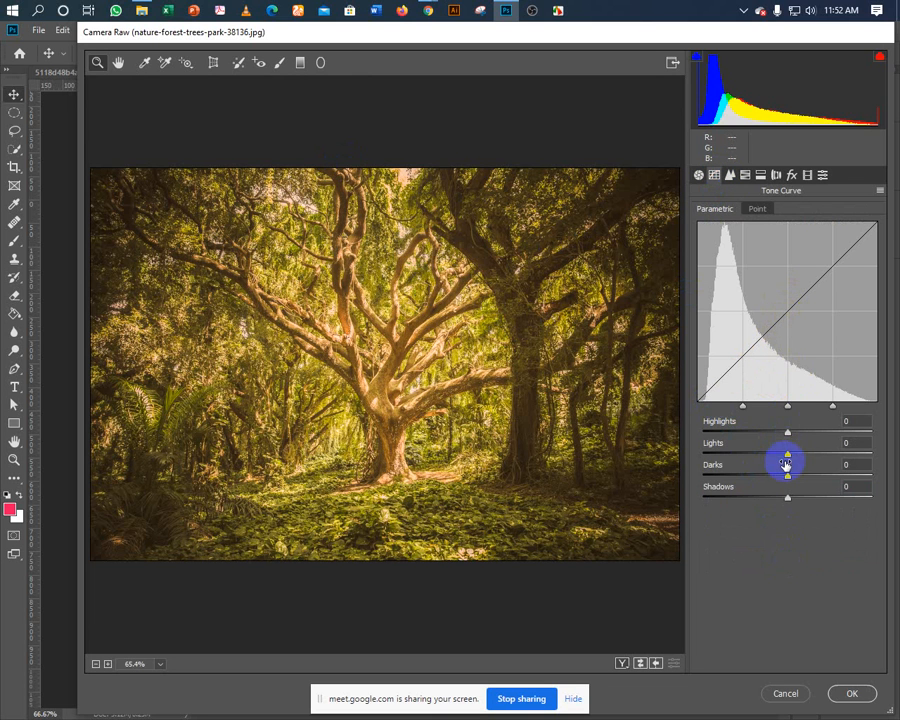
mouse_move(790, 458)
mouse_down()
mouse_move(802, 458)
mouse_move(773, 456)
mouse_move(787, 455)
mouse_up()
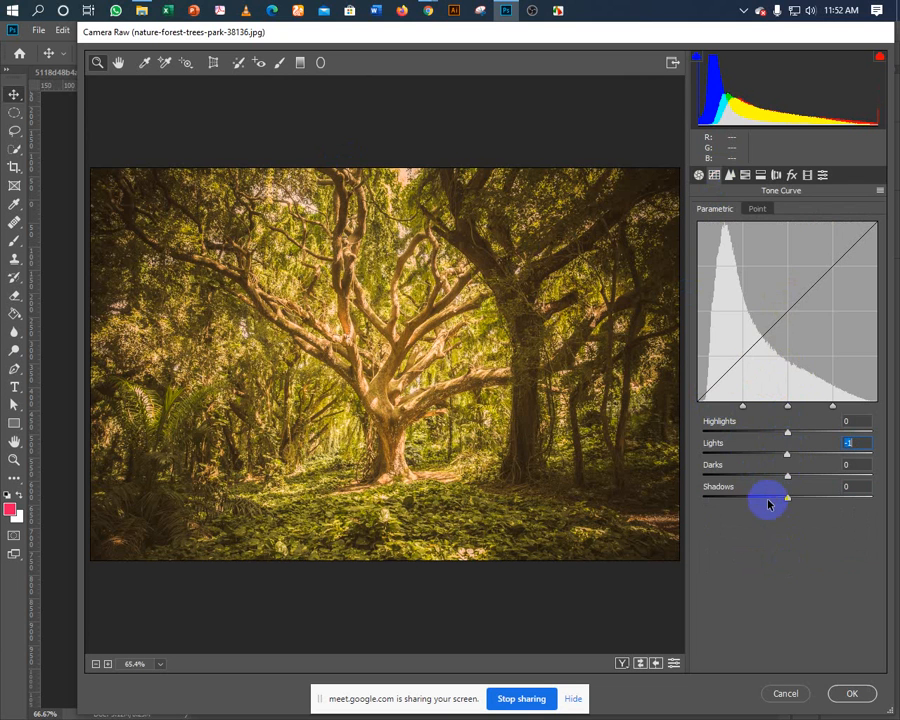
click(731, 180)
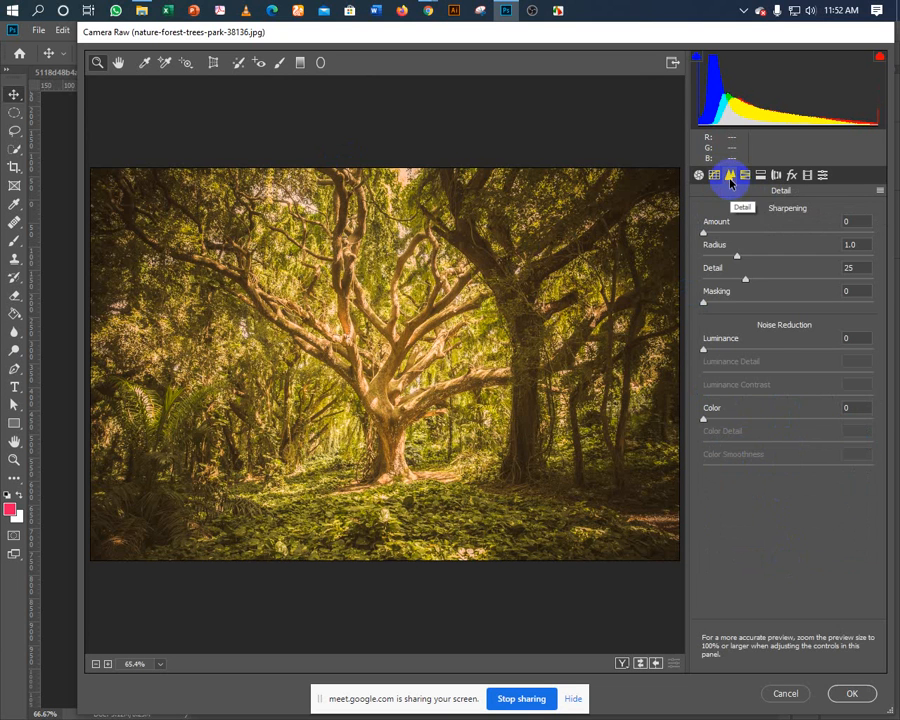
click(744, 178)
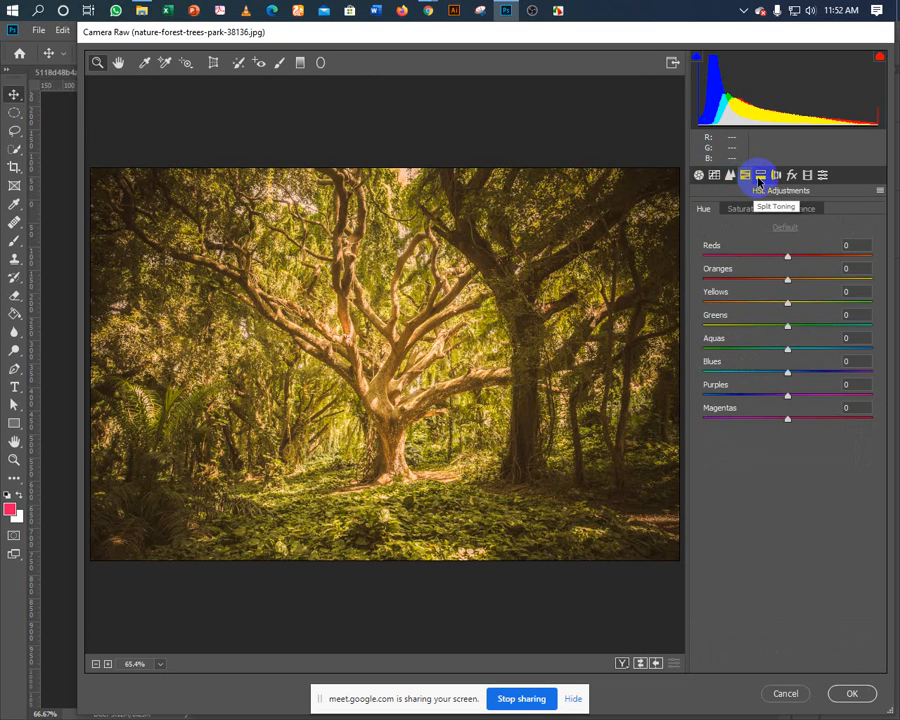
mouse_move(787, 281)
mouse_down()
mouse_move(800, 283)
mouse_move(770, 285)
mouse_move(787, 285)
mouse_move(801, 307)
mouse_move(765, 305)
mouse_move(811, 306)
mouse_move(731, 306)
mouse_move(773, 303)
mouse_move(794, 328)
mouse_move(832, 331)
mouse_move(756, 328)
mouse_move(781, 329)
mouse_move(773, 330)
mouse_up()
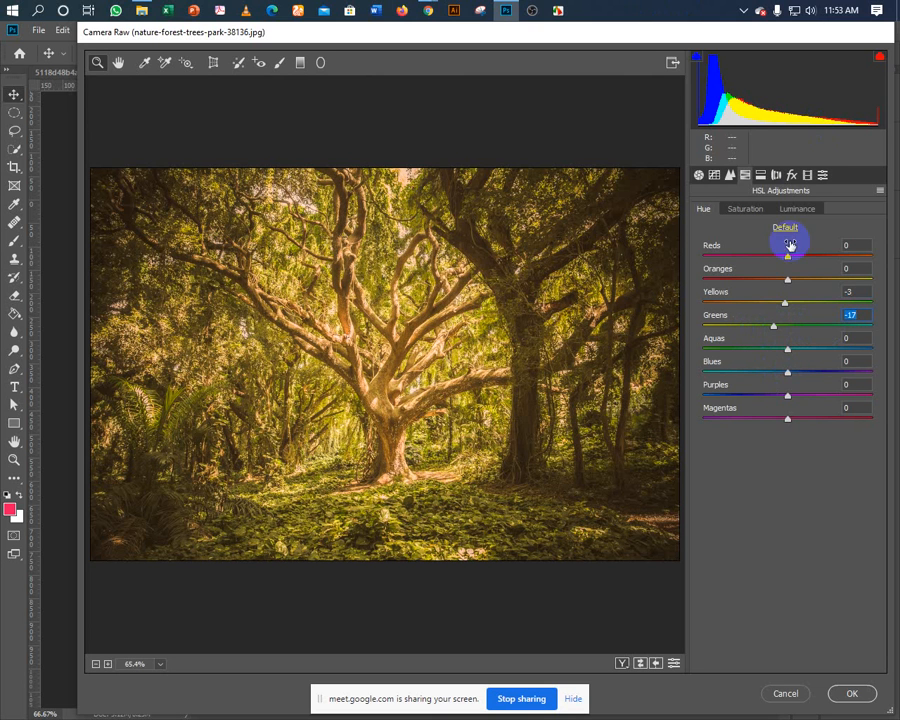
Try out Split Toning with a highlights hue of 198, the balance and the shadows sliders, returning them all to 0
click(764, 180)
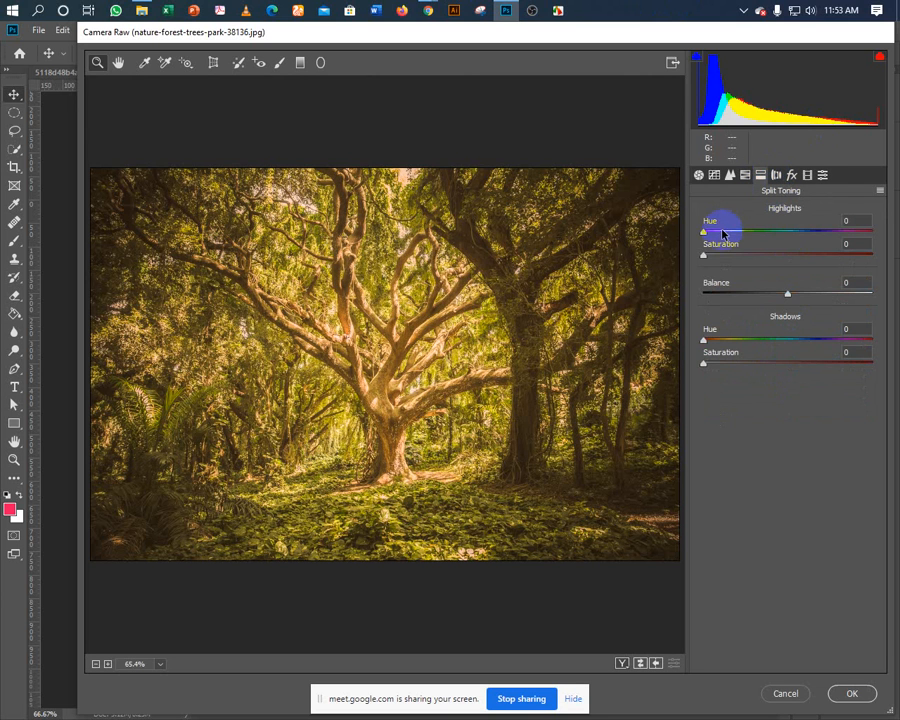
drag(703, 237, 797, 239)
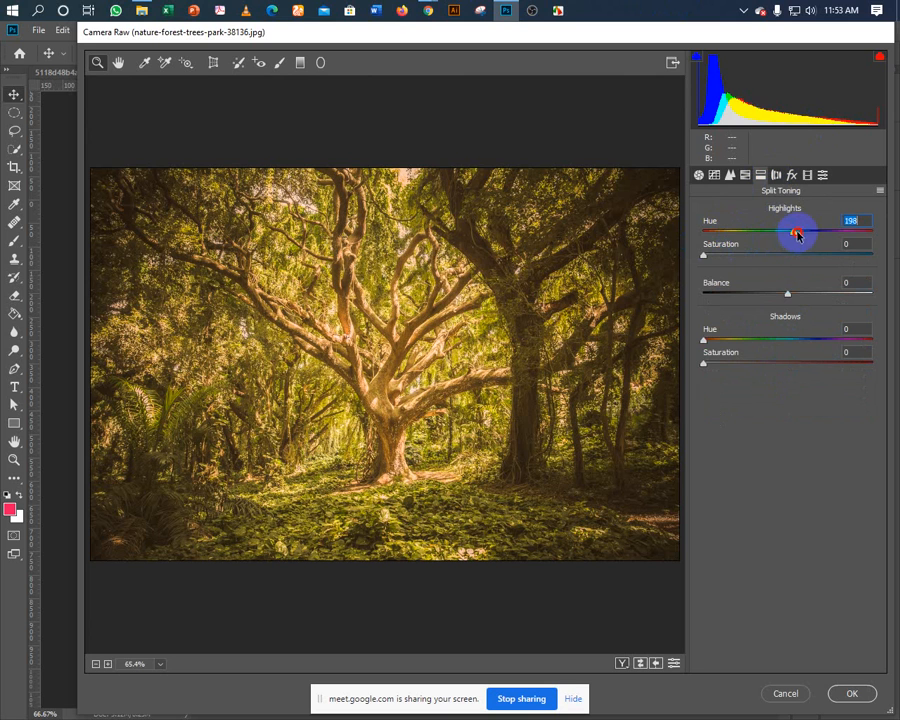
drag(797, 234, 705, 232)
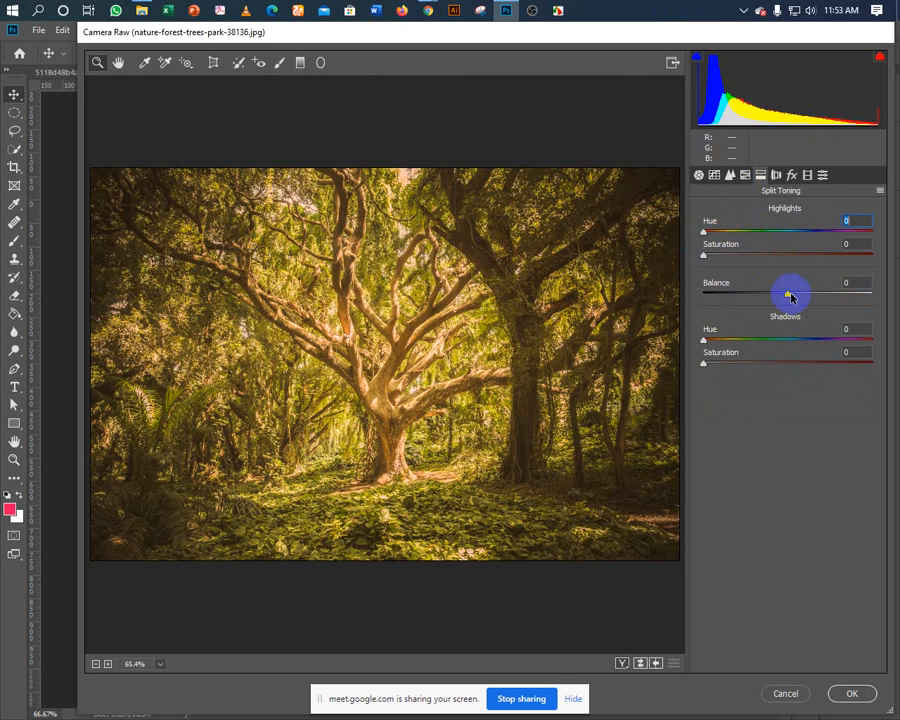
mouse_move(787, 296)
mouse_down()
mouse_move(826, 295)
mouse_move(739, 297)
mouse_move(784, 299)
mouse_up()
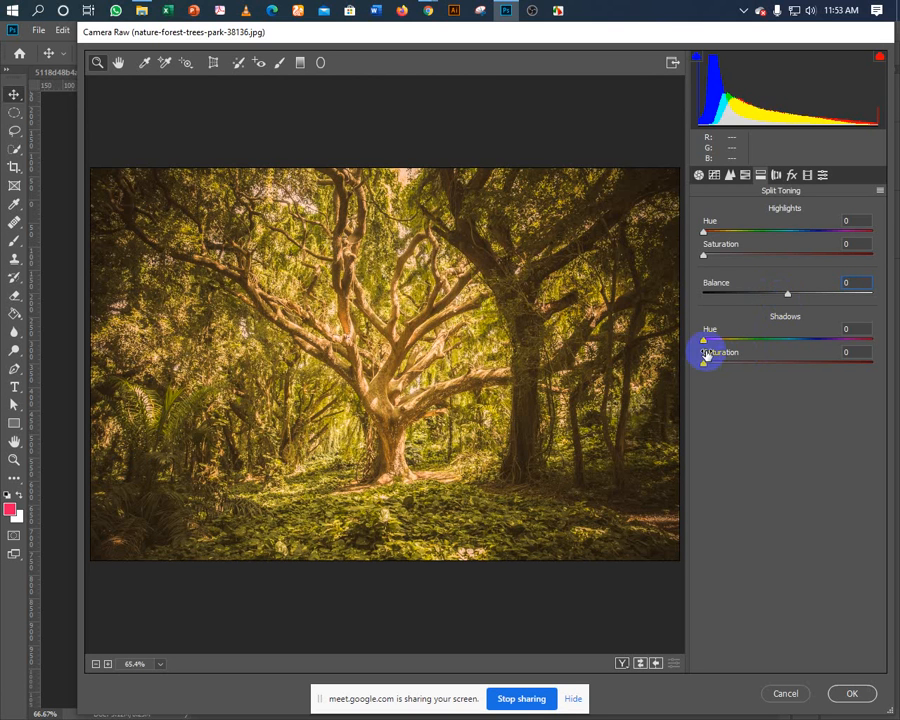
drag(707, 342, 693, 372)
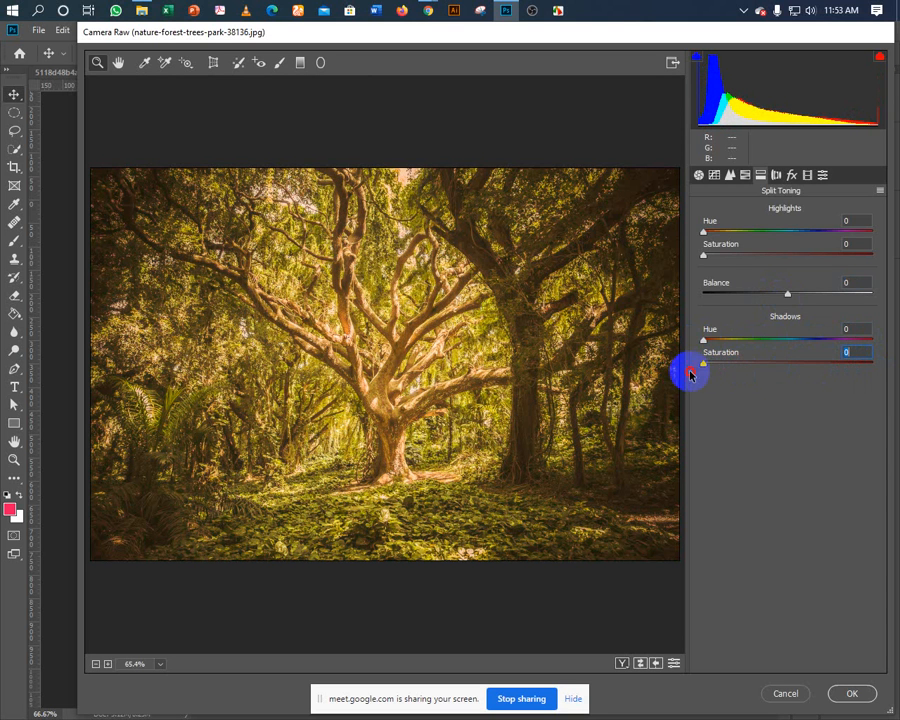
Look through the remaining Camera Raw adjustment groups and apply the filter to the forest copy
click(776, 175)
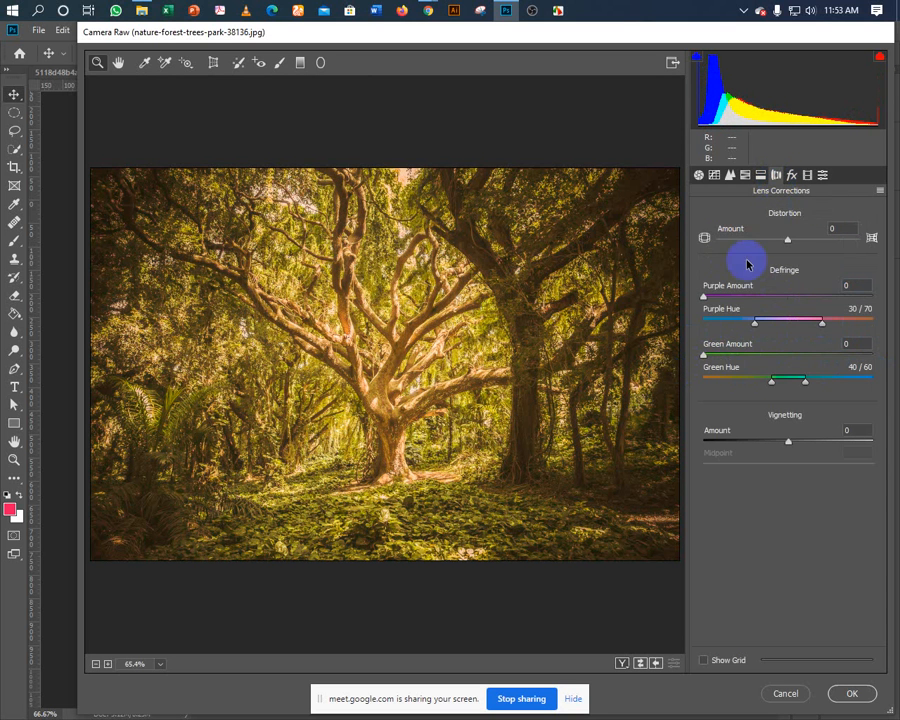
click(792, 176)
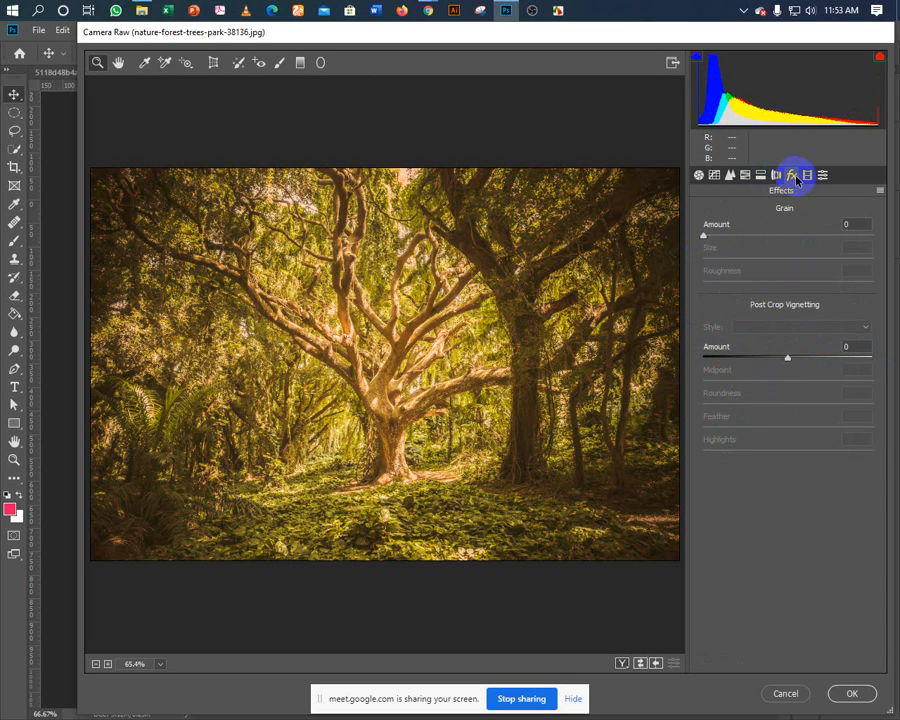
click(807, 177)
click(822, 175)
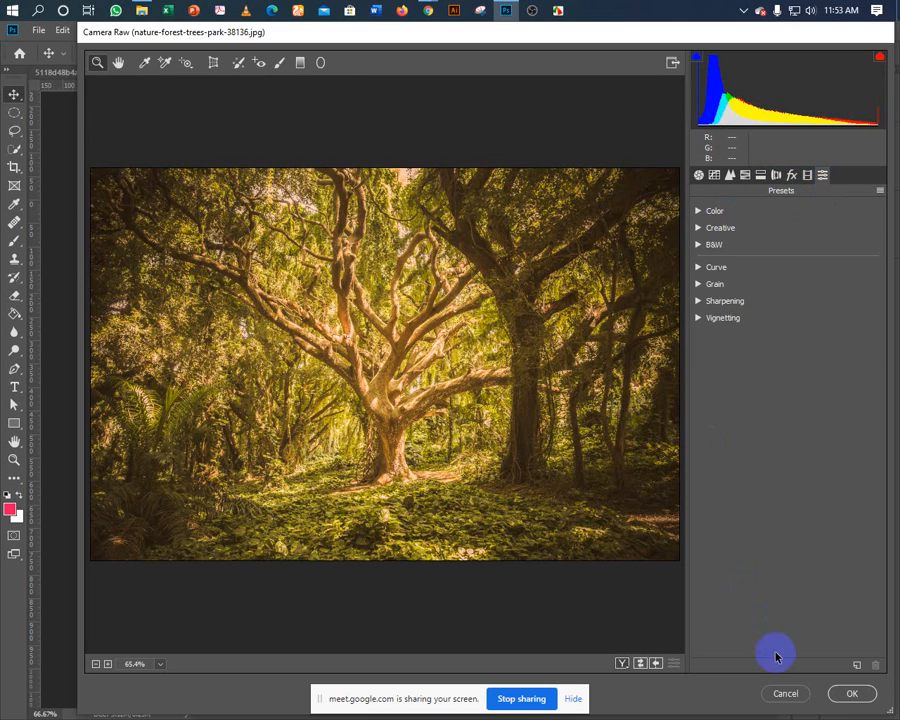
click(848, 695)
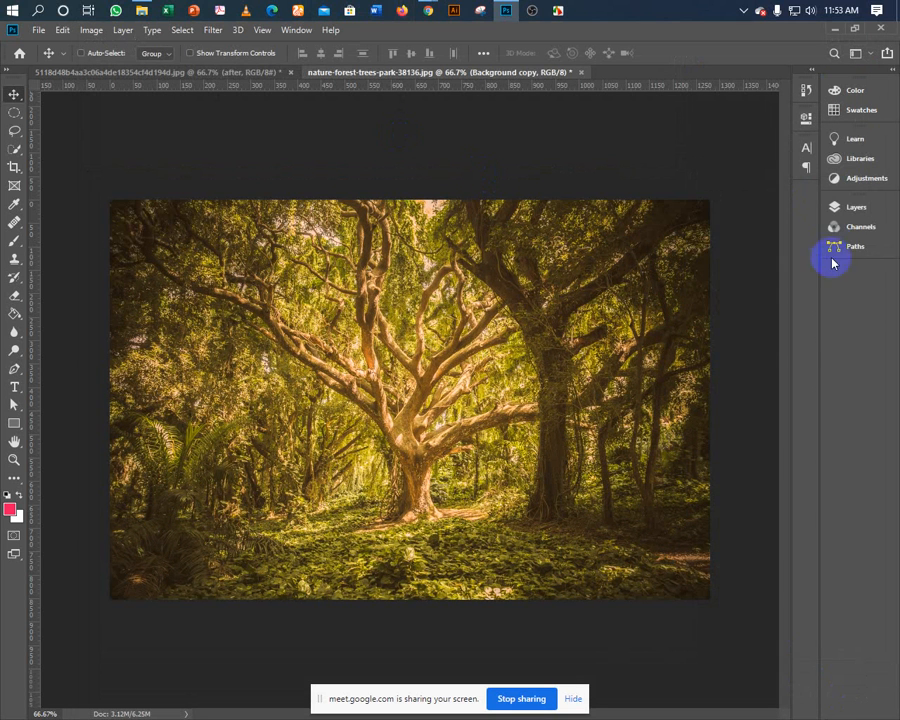
Show the original Background layer again and toggle the Background copy's visibility to compare the photo before and after grading
click(840, 213)
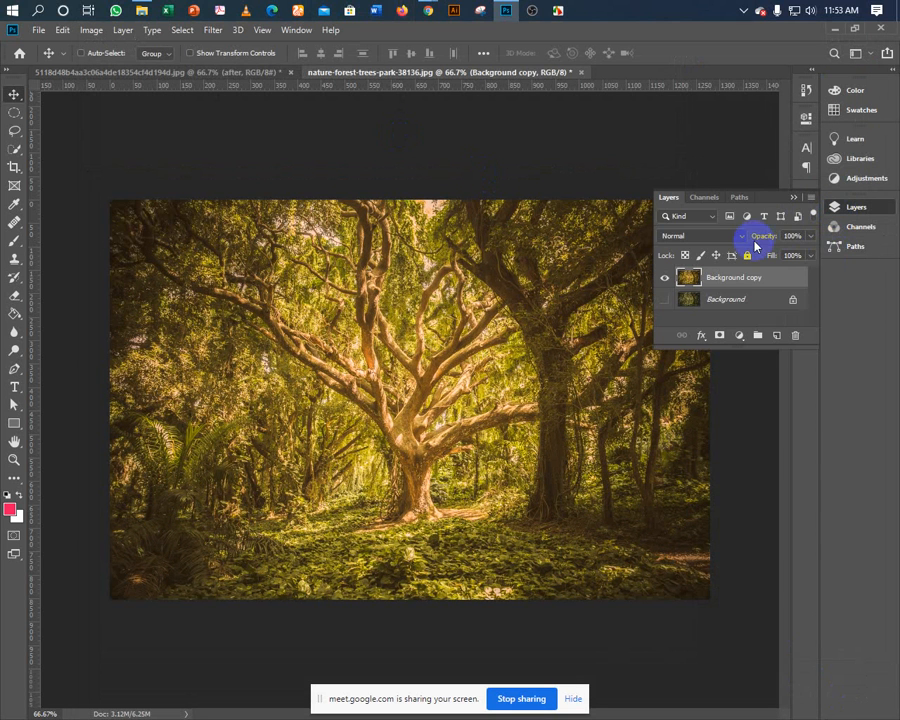
click(665, 279)
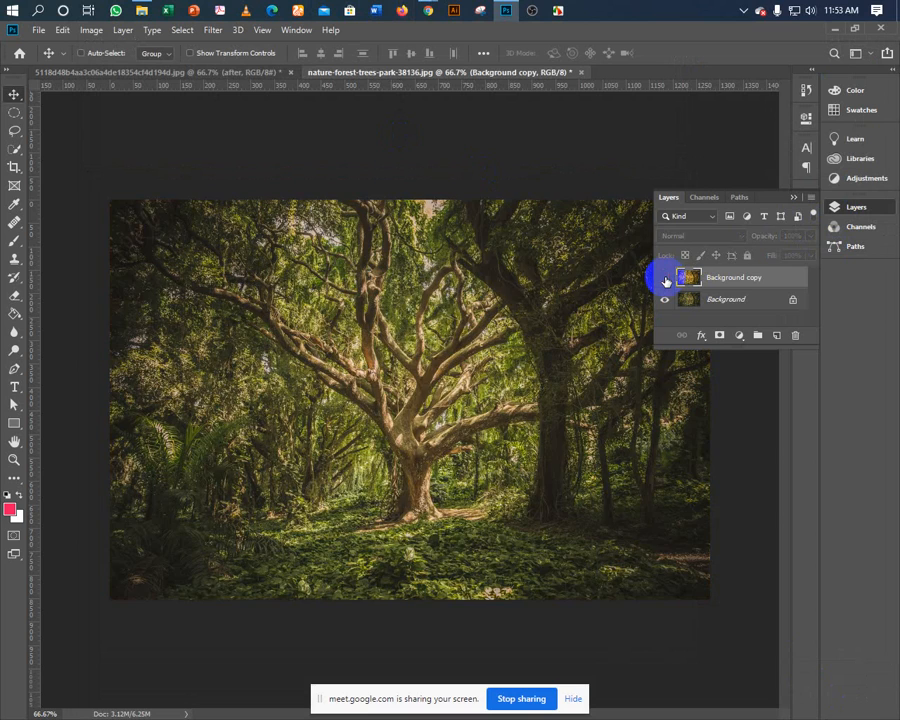
click(665, 279)
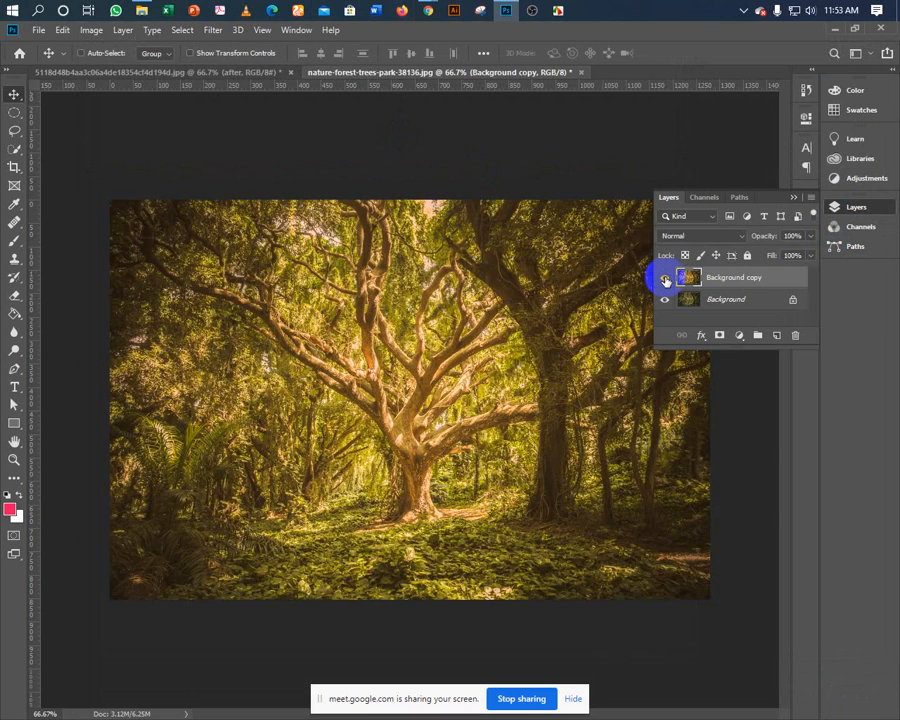
click(665, 279)
click(665, 279)
click(665, 280)
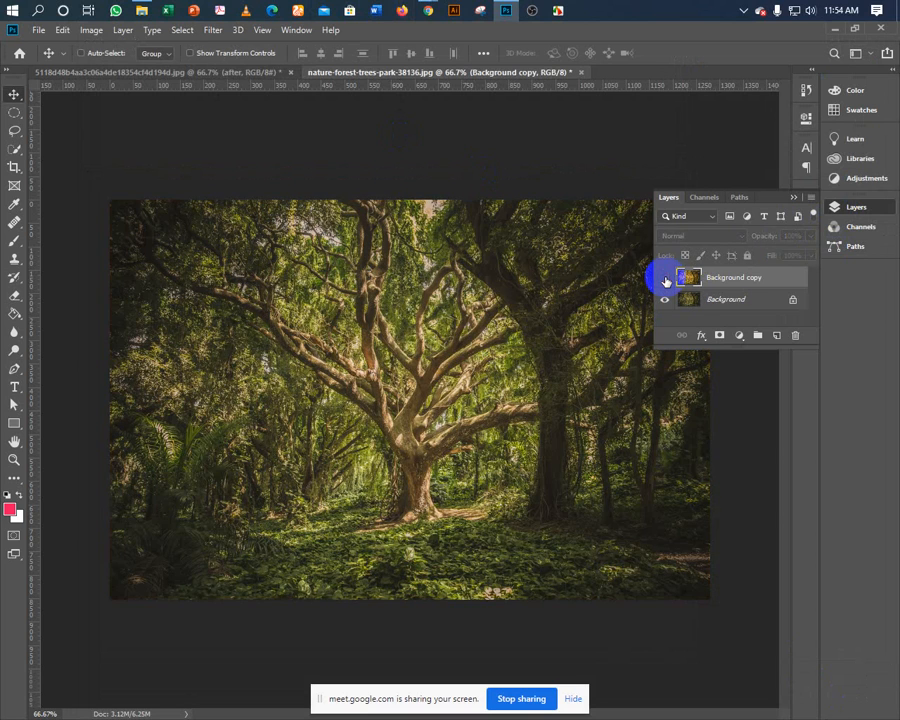
click(665, 279)
click(665, 280)
click(665, 279)
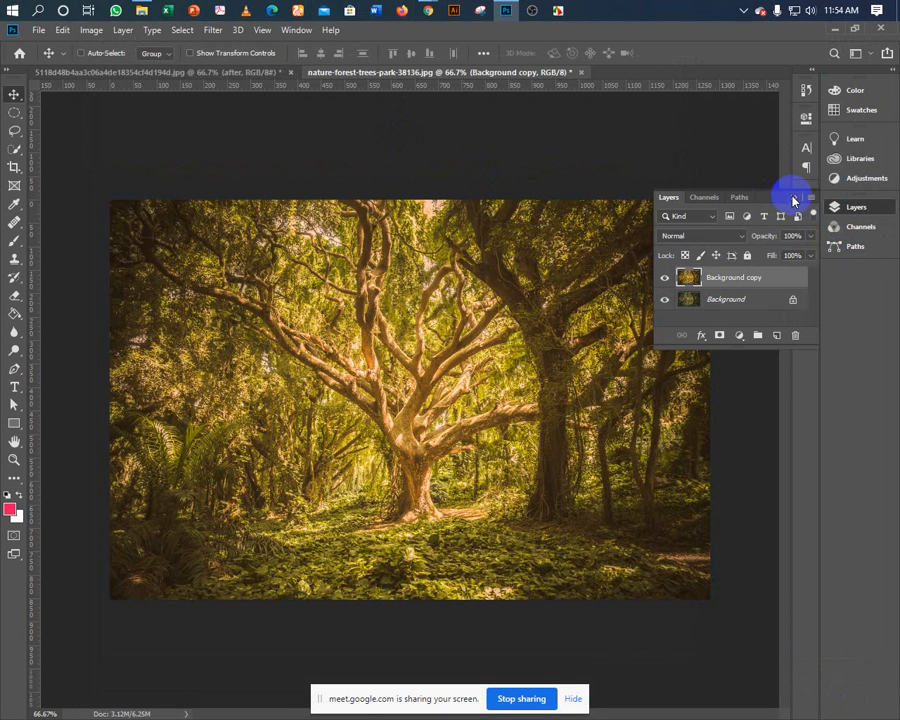
click(794, 199)
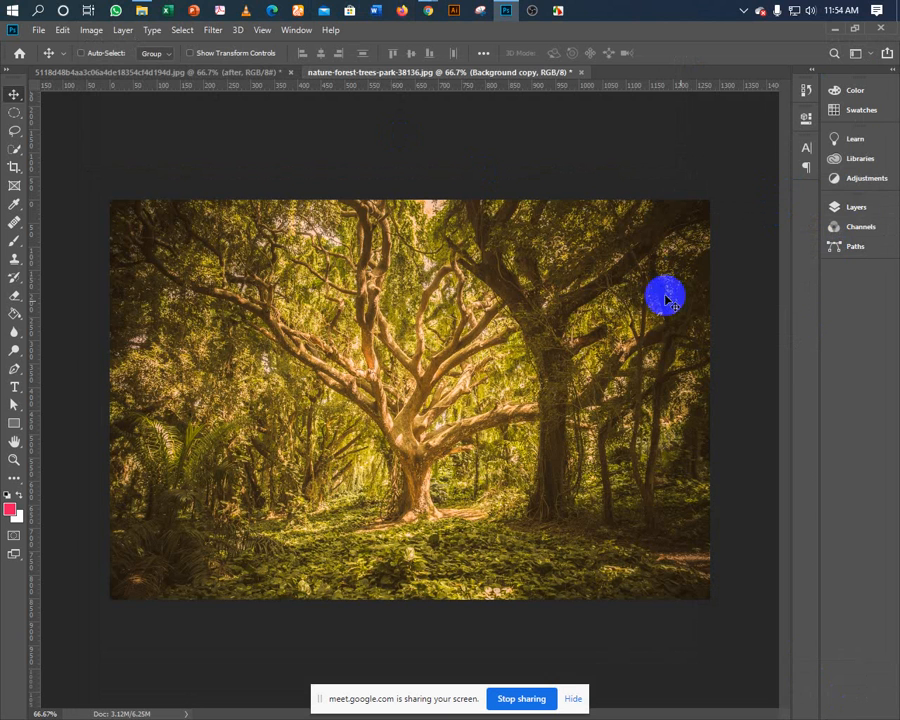
click(102, 34)
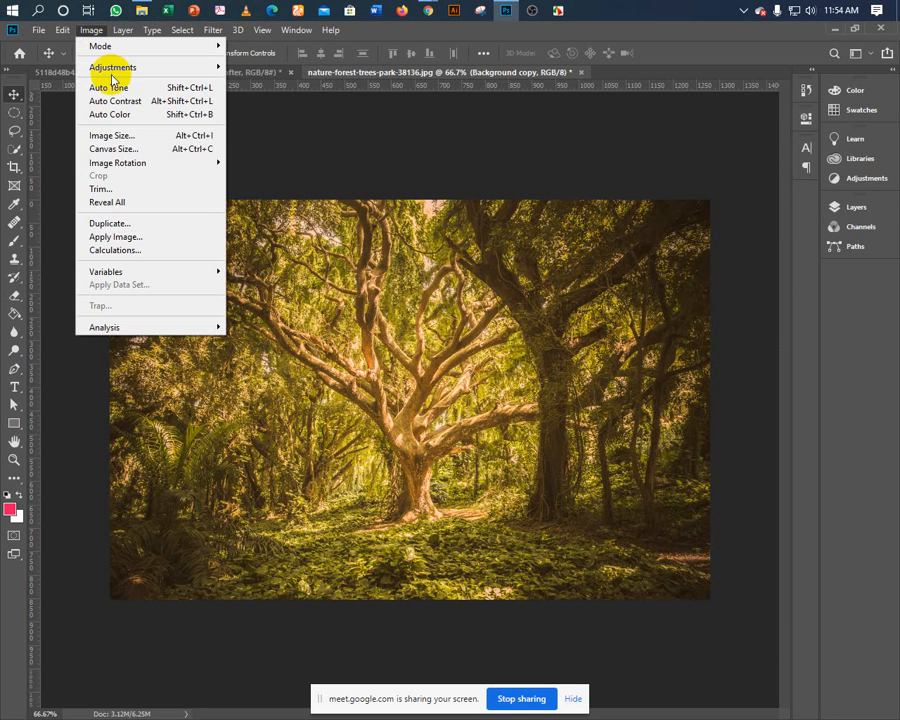
mouse_move(114, 66)
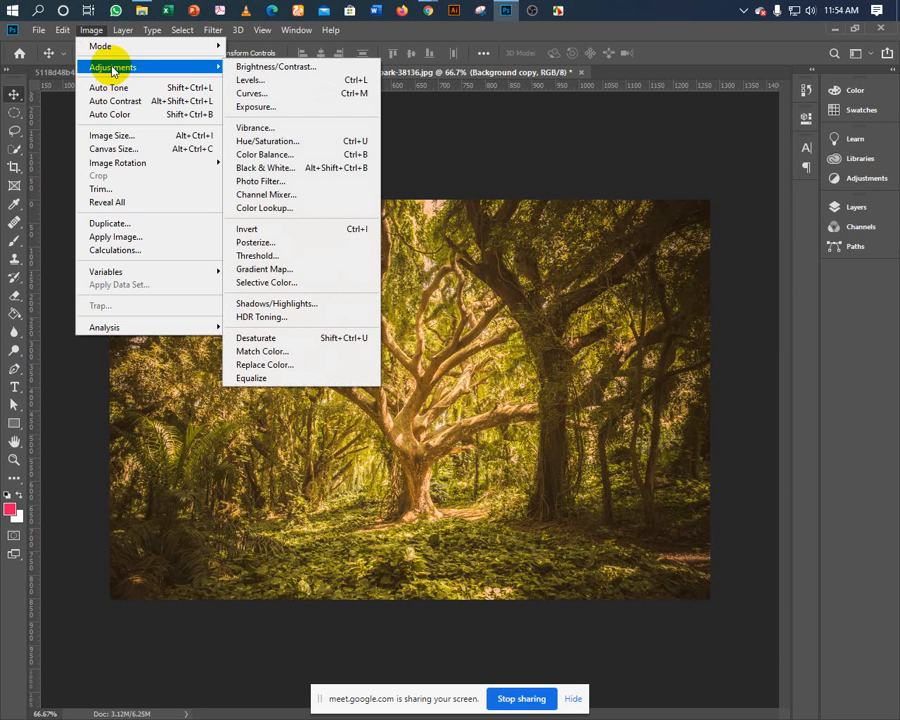
click(263, 172)
drag(376, 115, 599, 126)
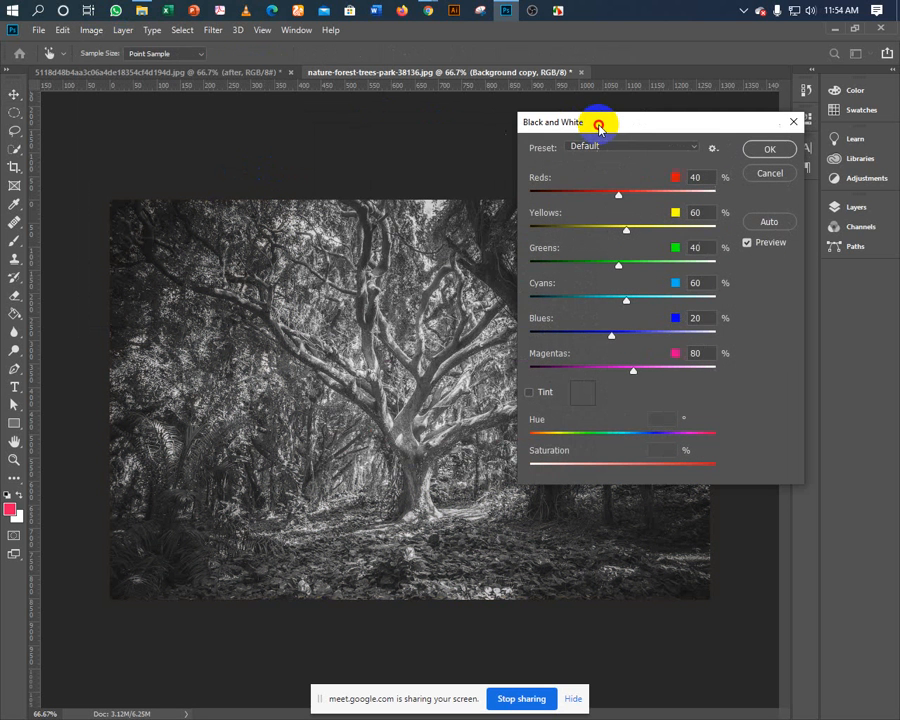
click(767, 173)
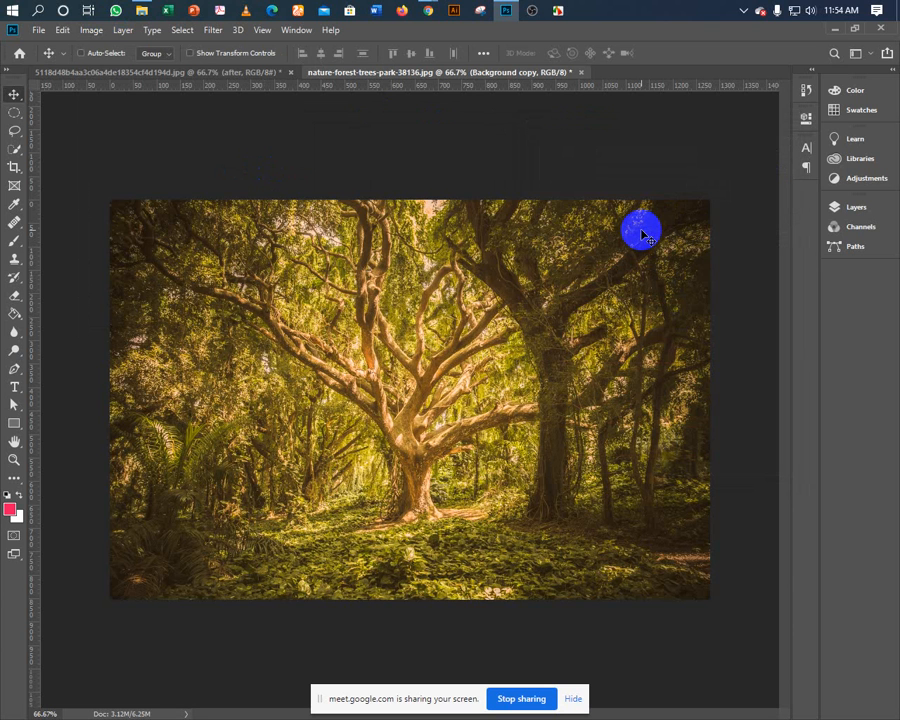
key(ctrl+b)
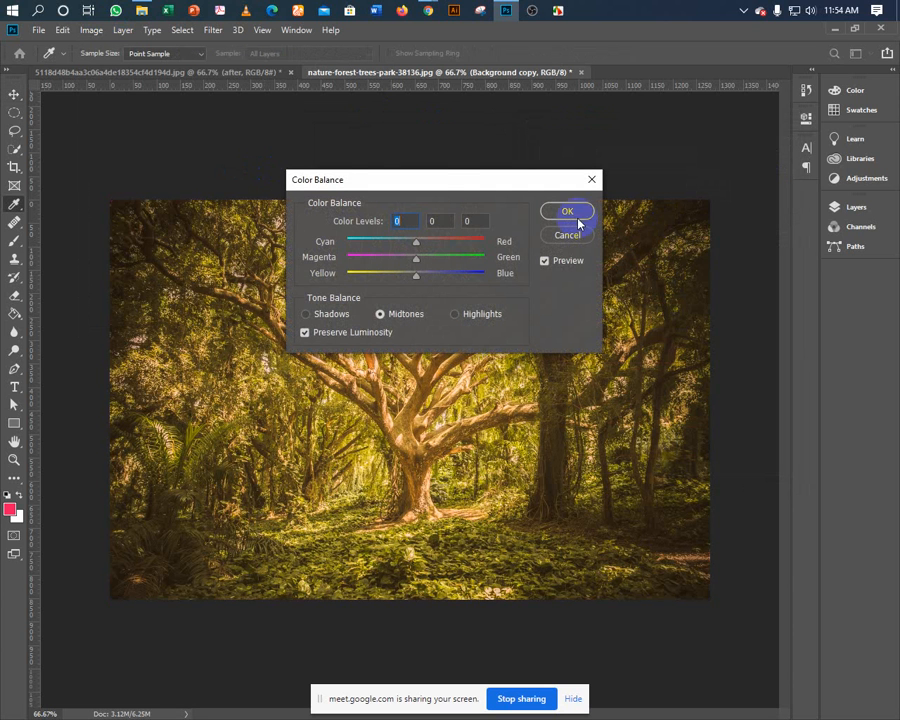
drag(354, 178, 587, 106)
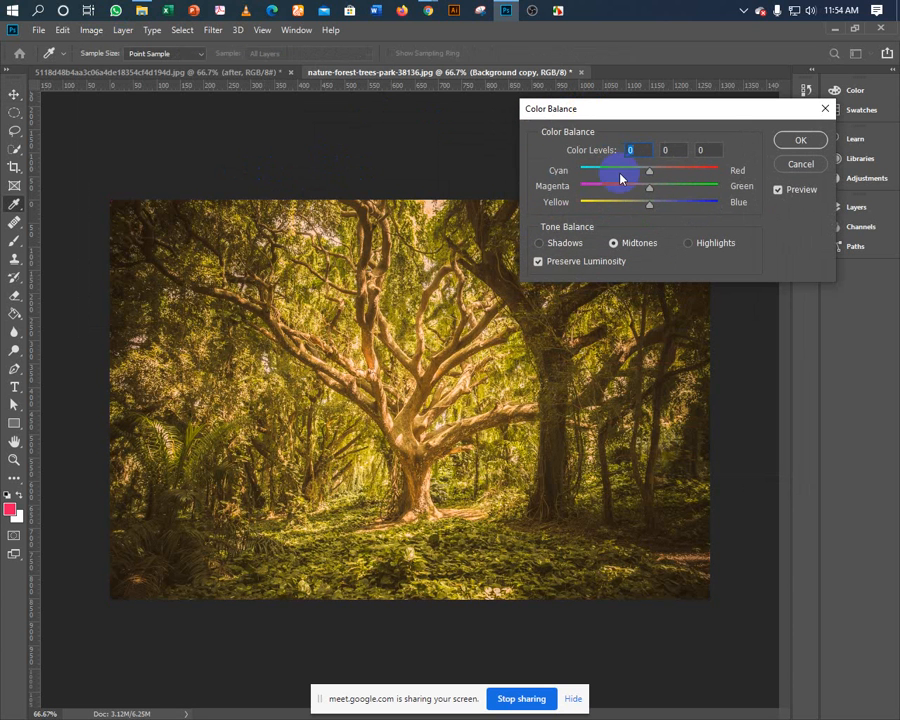
click(782, 166)
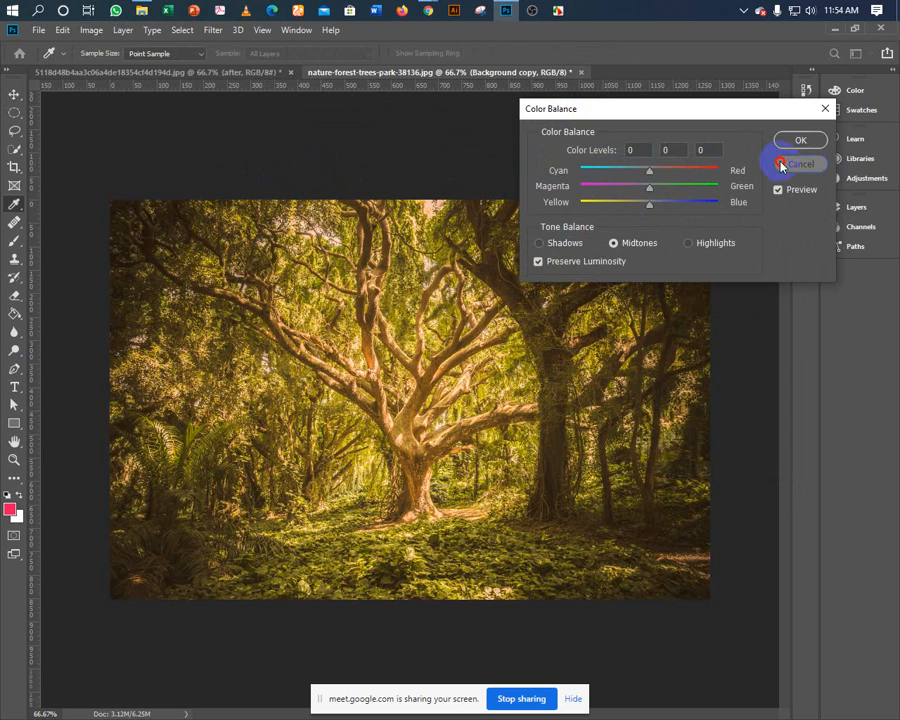
Try shifting the hue with Hue/Saturation for Master and for Cyans at -39, resetting both to 0
key(ctrl+u)
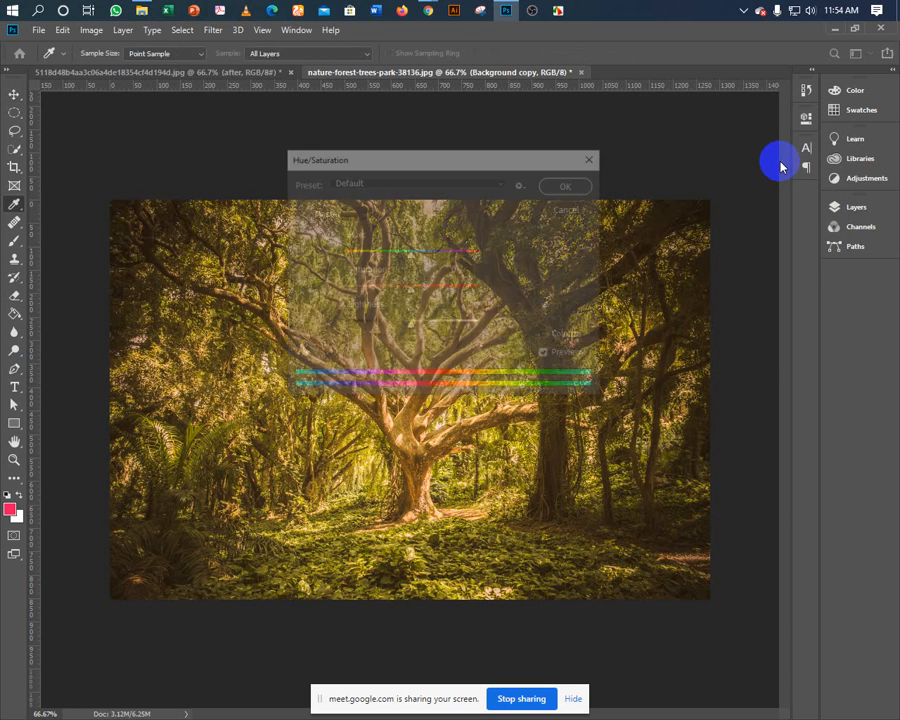
drag(392, 160, 649, 98)
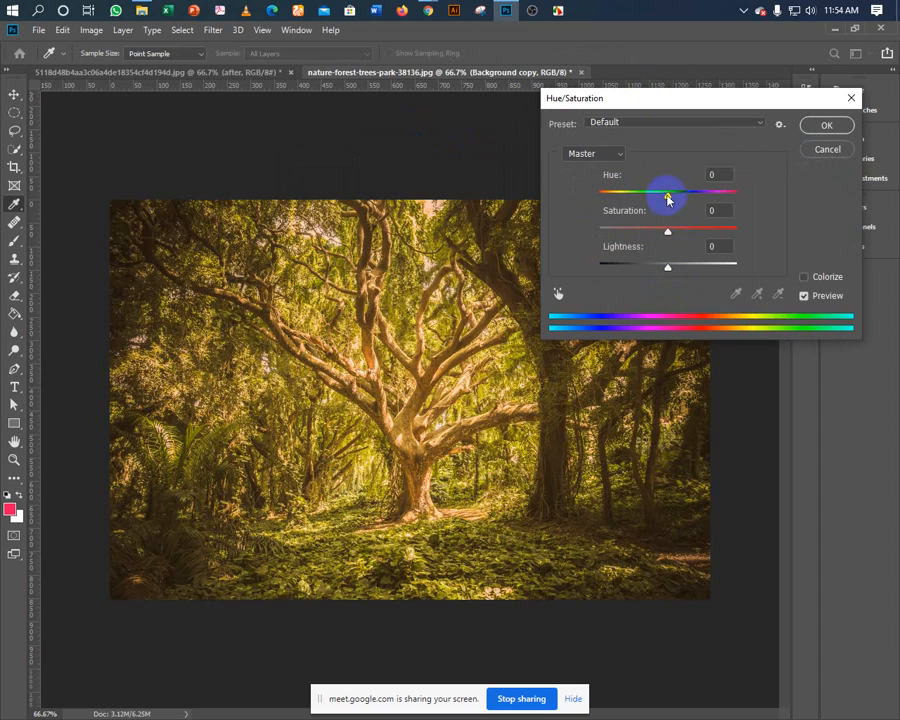
mouse_move(667, 193)
mouse_down()
mouse_move(598, 200)
mouse_move(740, 197)
mouse_move(689, 197)
mouse_move(668, 208)
mouse_up()
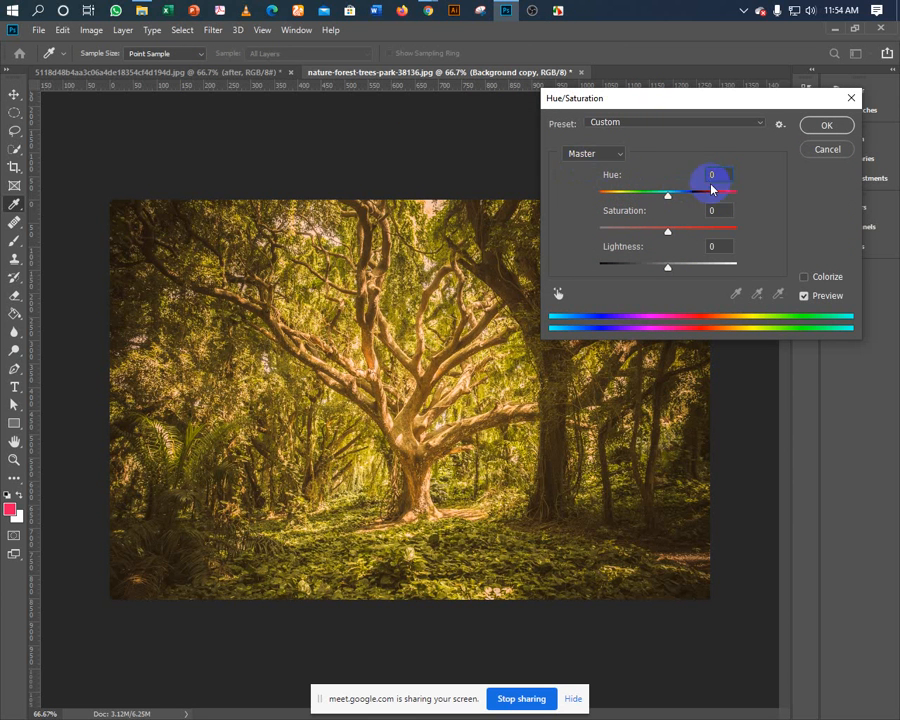
click(592, 157)
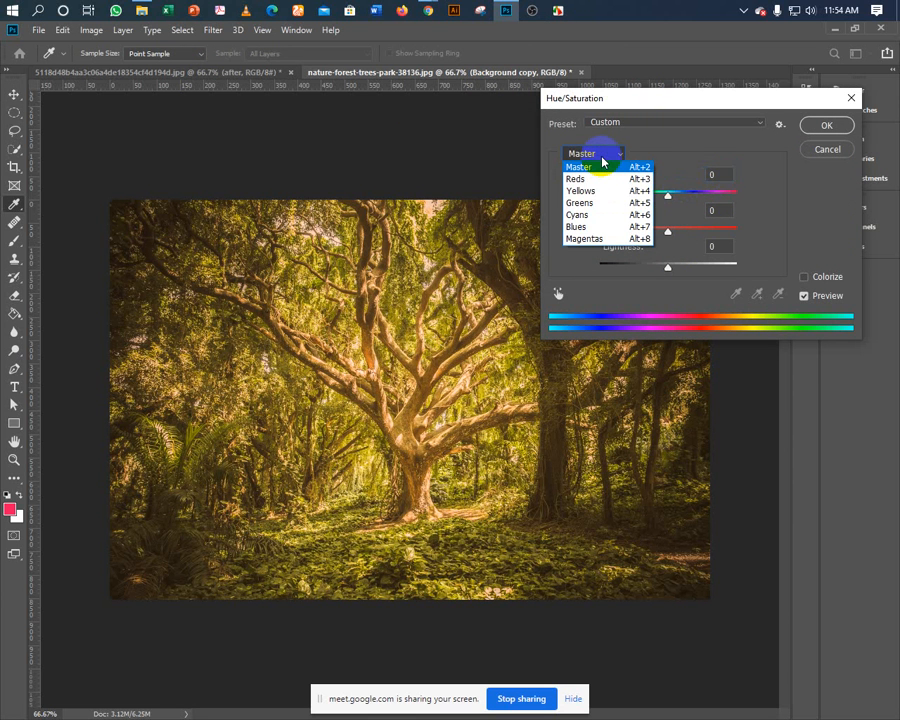
click(589, 222)
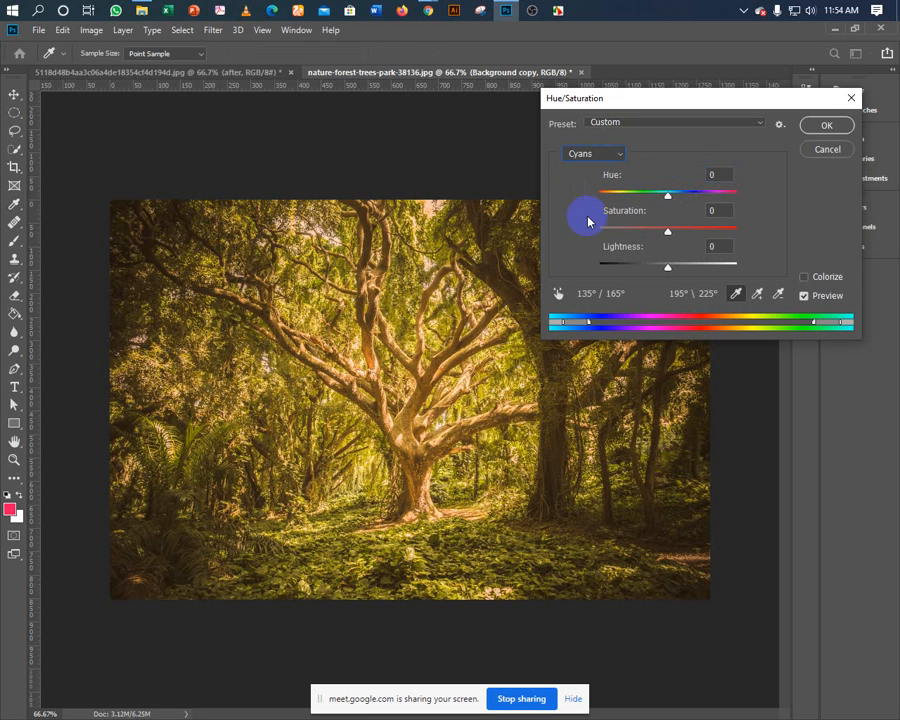
drag(667, 195, 641, 194)
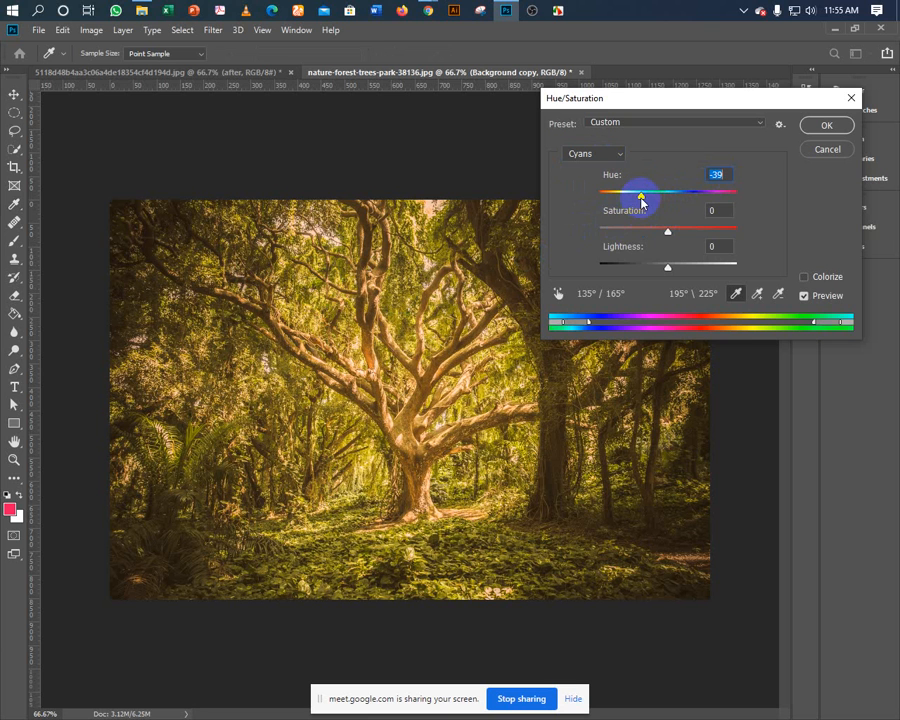
text(0)
Try the Master lightness in Hue/Saturation, return it to 0 and accept the adjustment
click(596, 155)
click(588, 169)
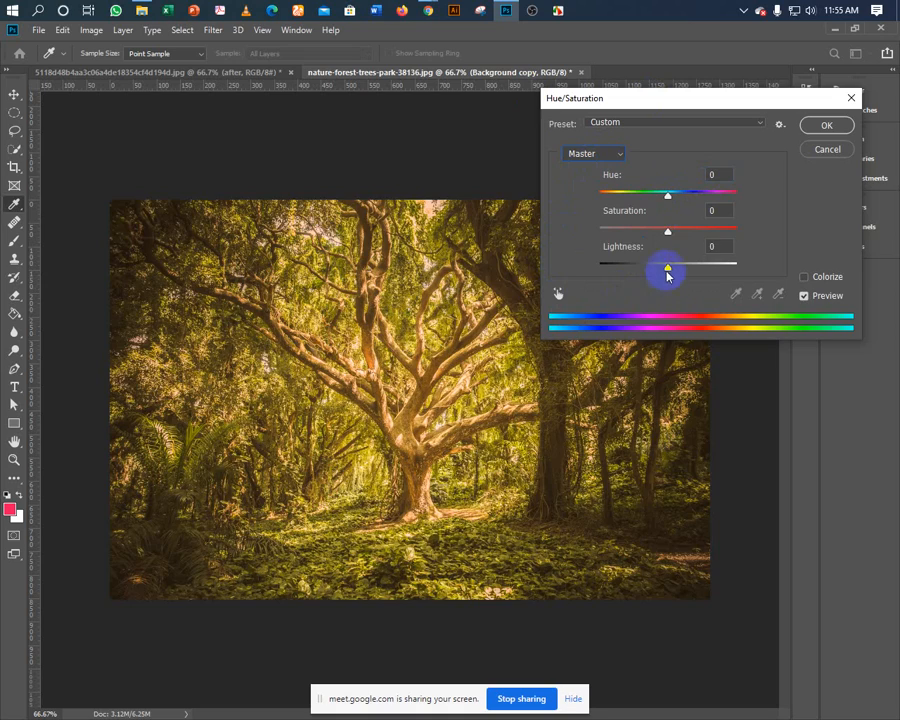
mouse_move(667, 269)
mouse_down()
mouse_move(632, 266)
mouse_move(685, 263)
mouse_move(668, 267)
mouse_up()
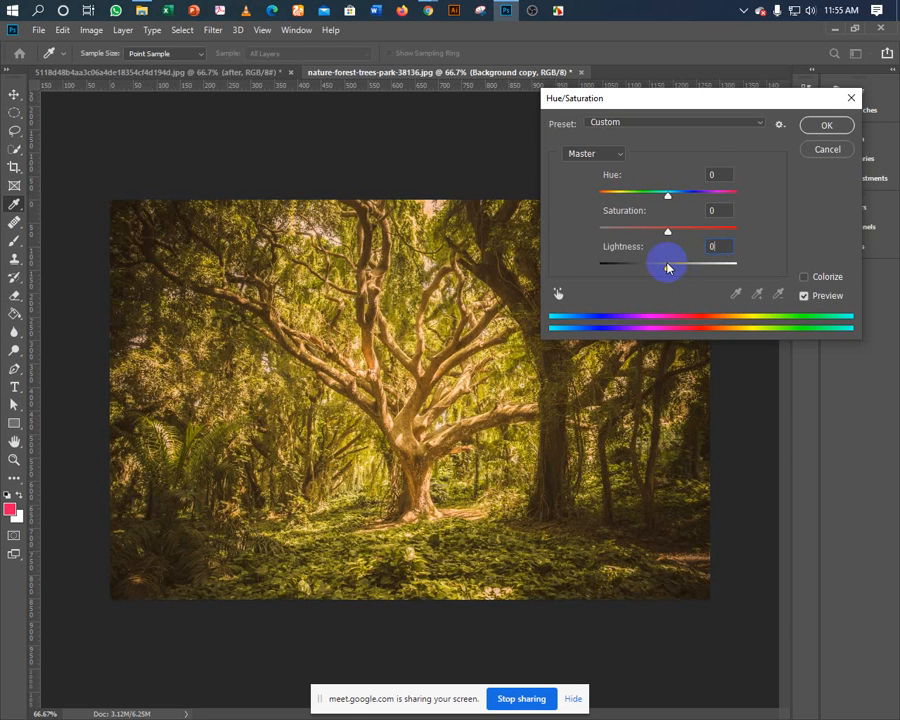
click(810, 128)
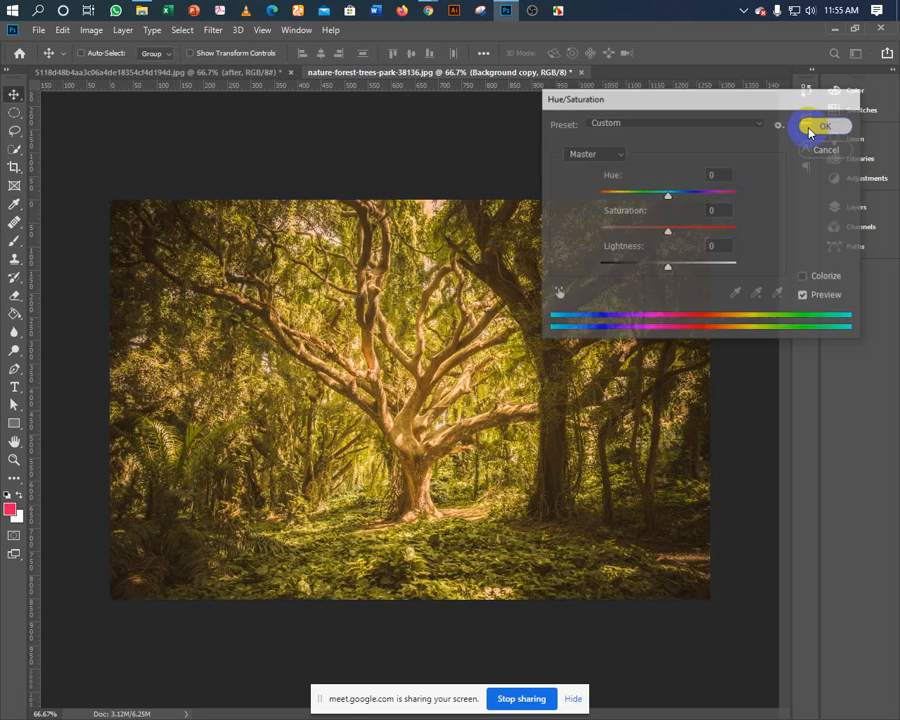
Toggle the Background copy layer's visibility to compare the graded forest photo with the original, leaving the copy shown
click(830, 206)
click(665, 280)
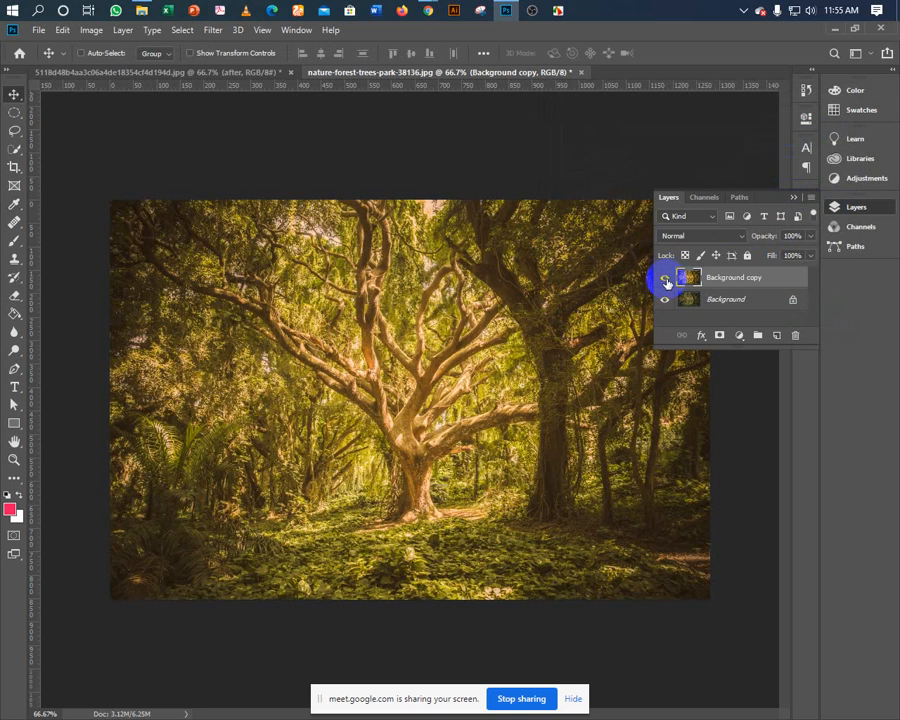
click(665, 280)
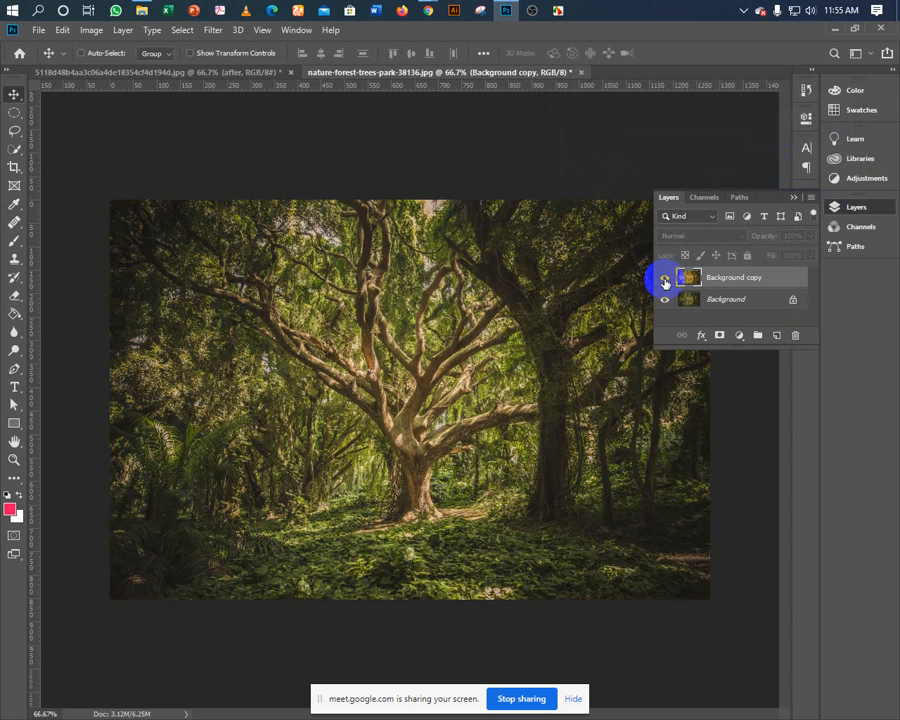
click(665, 281)
click(664, 281)
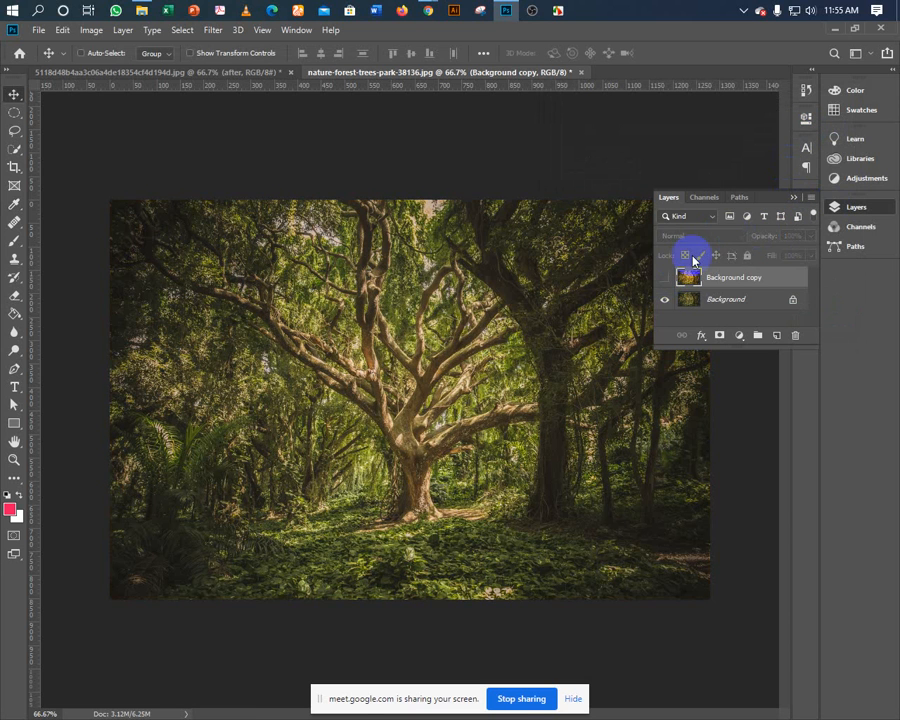
click(665, 282)
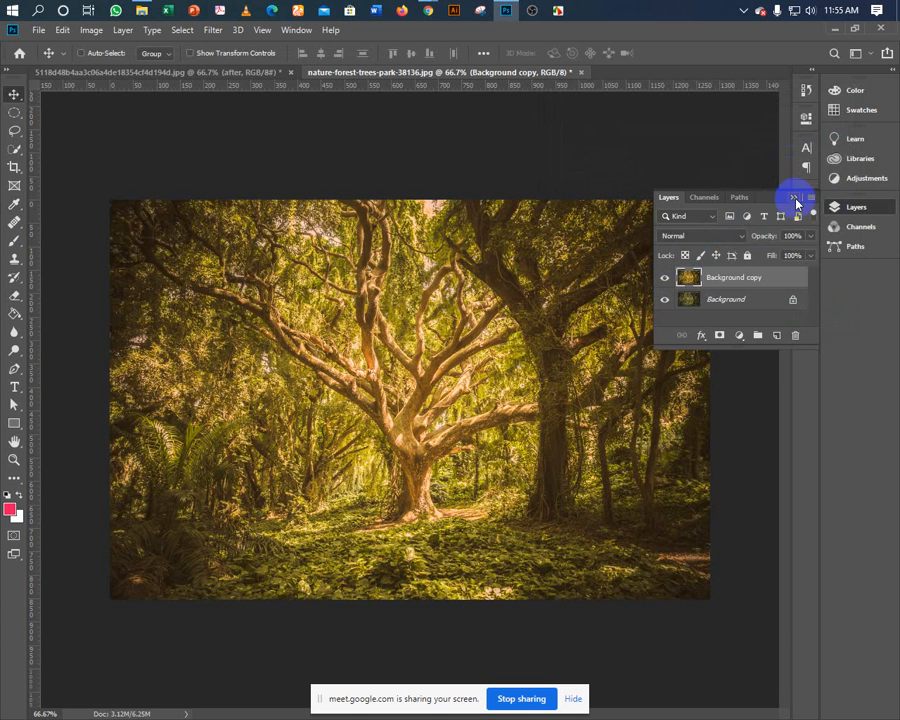
Close the nature-forest-trees-park-38136.jpg document and return to the before-and-after portrait
click(794, 197)
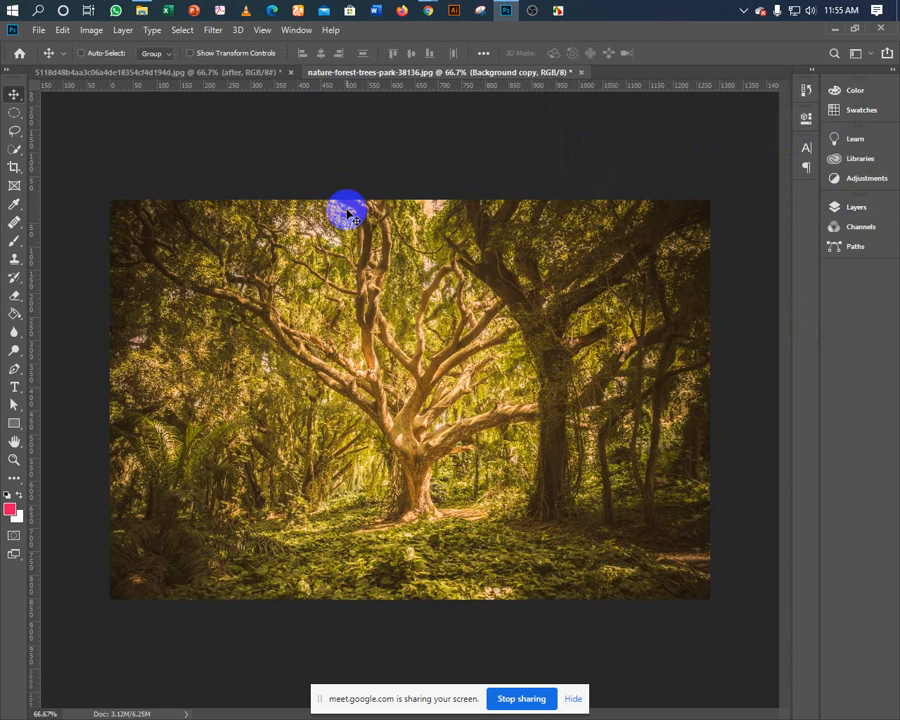
click(572, 72)
click(444, 285)
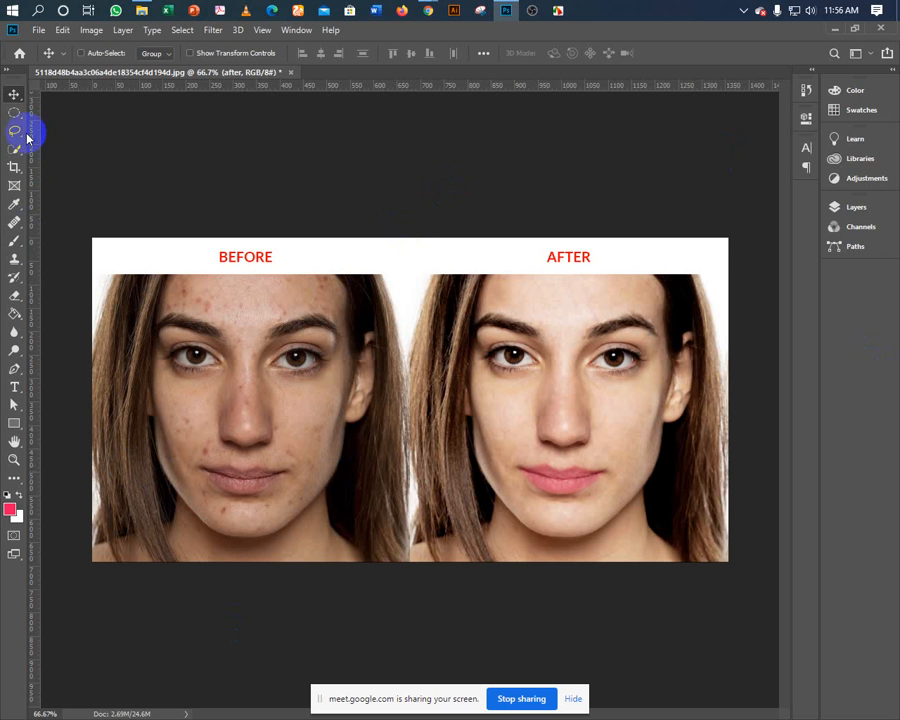
Look through the variants of the Lasso, Quick Selection and History Brush tools
click(8, 75)
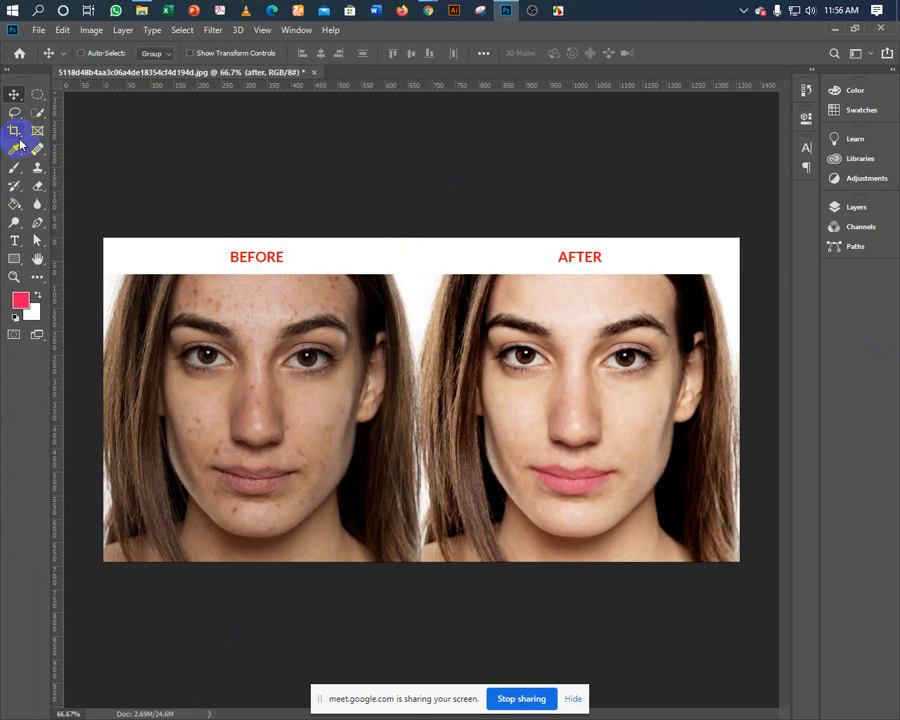
click(8, 72)
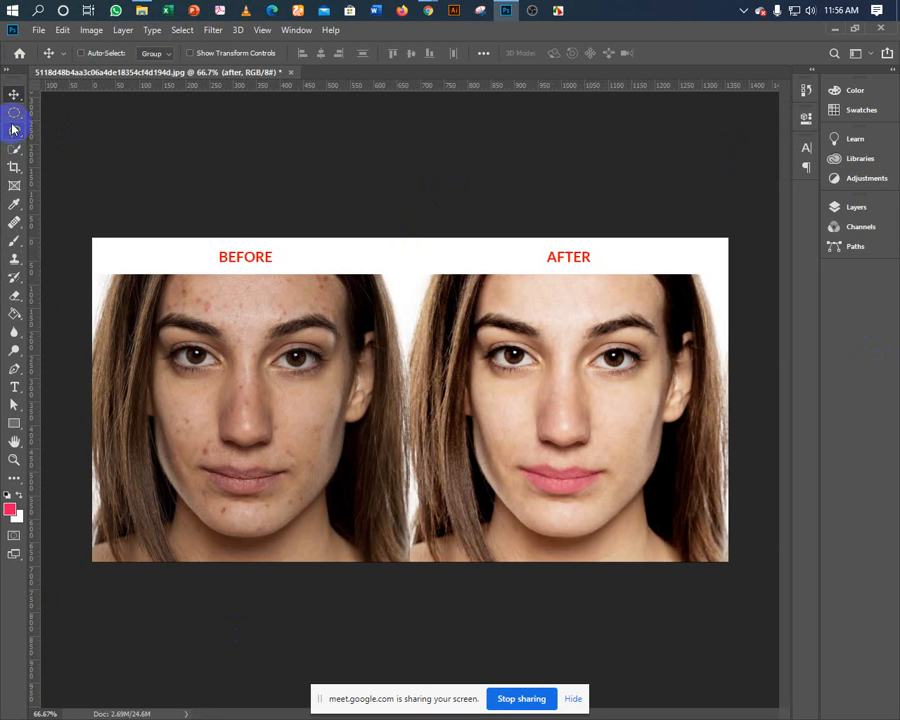
click(14, 130)
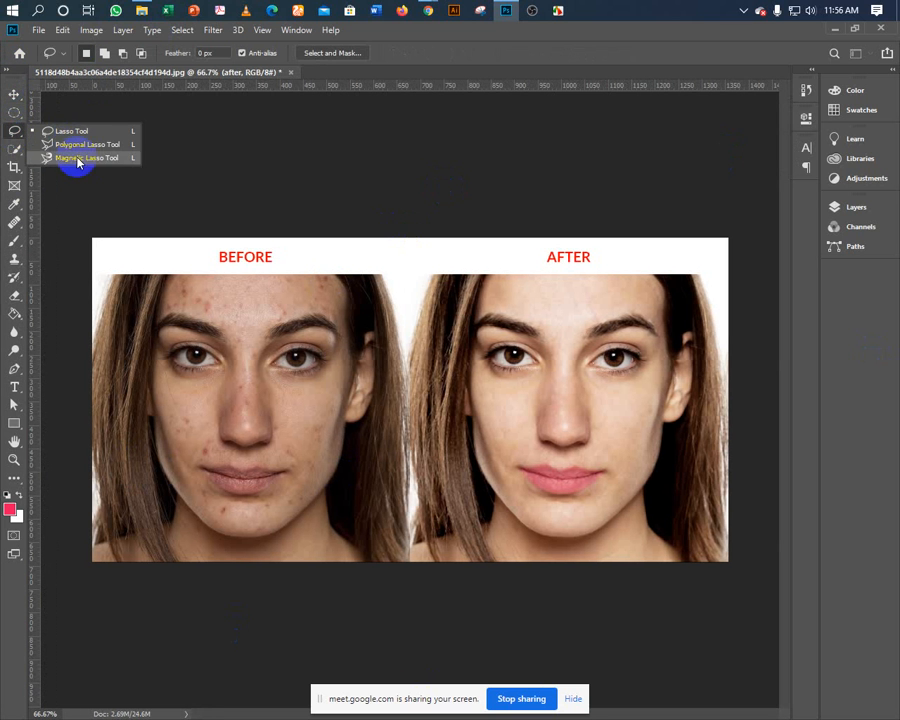
click(14, 149)
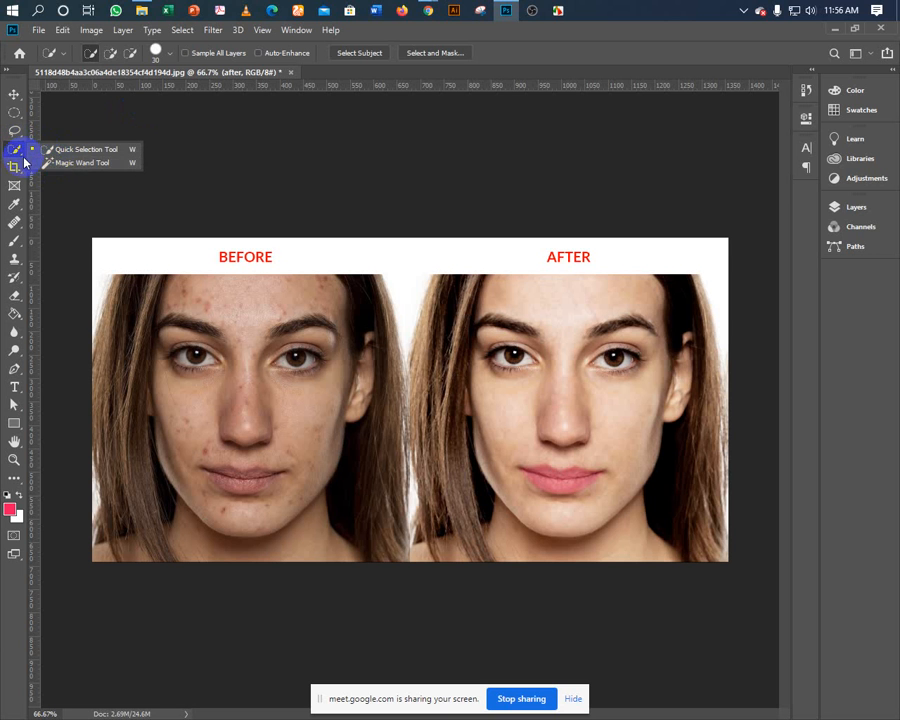
click(16, 148)
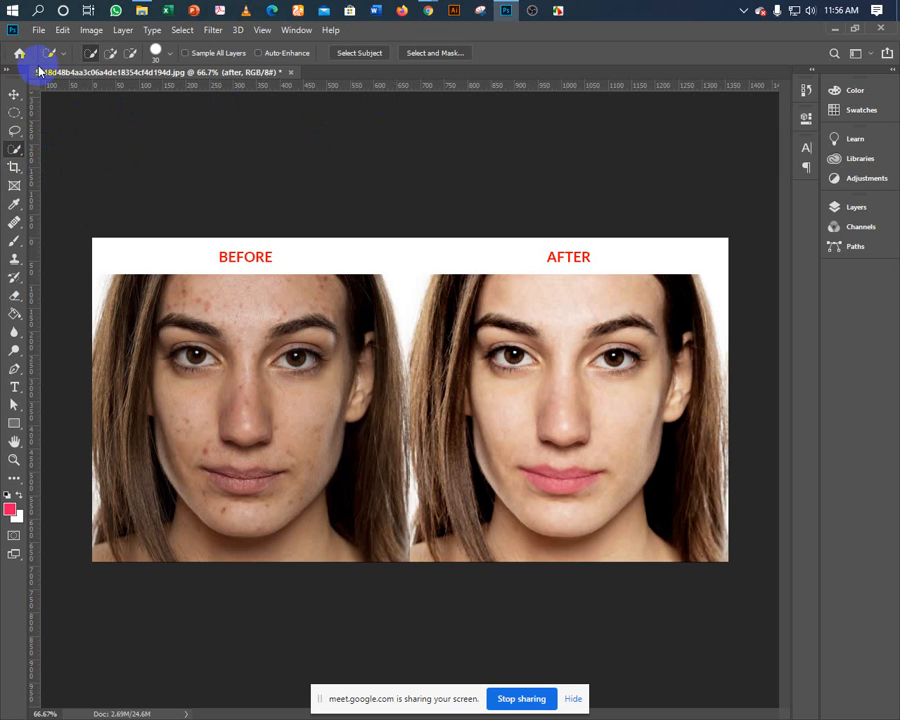
click(13, 280)
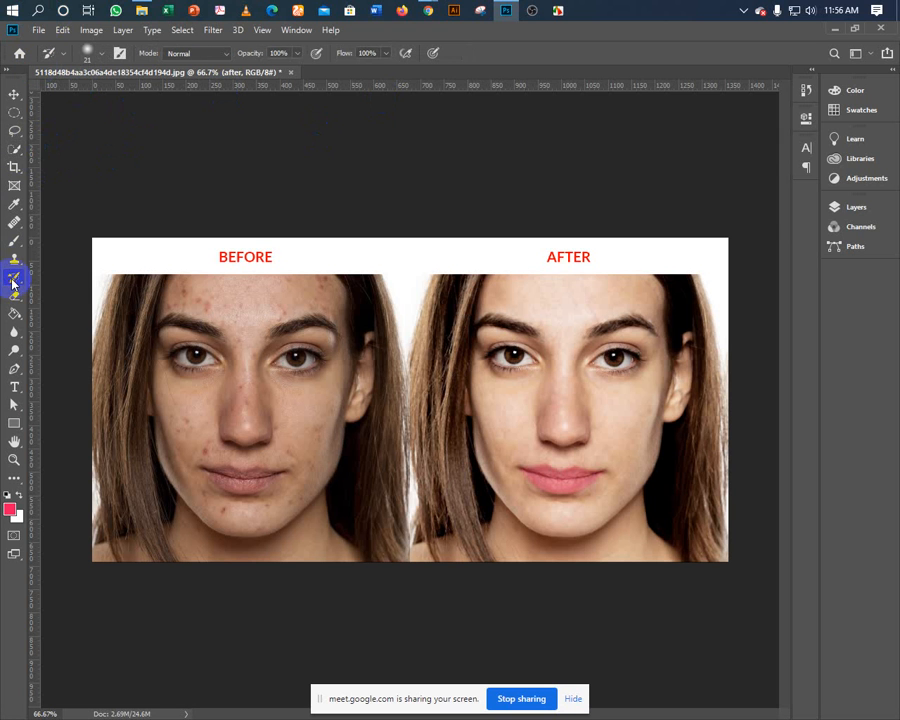
click(16, 280)
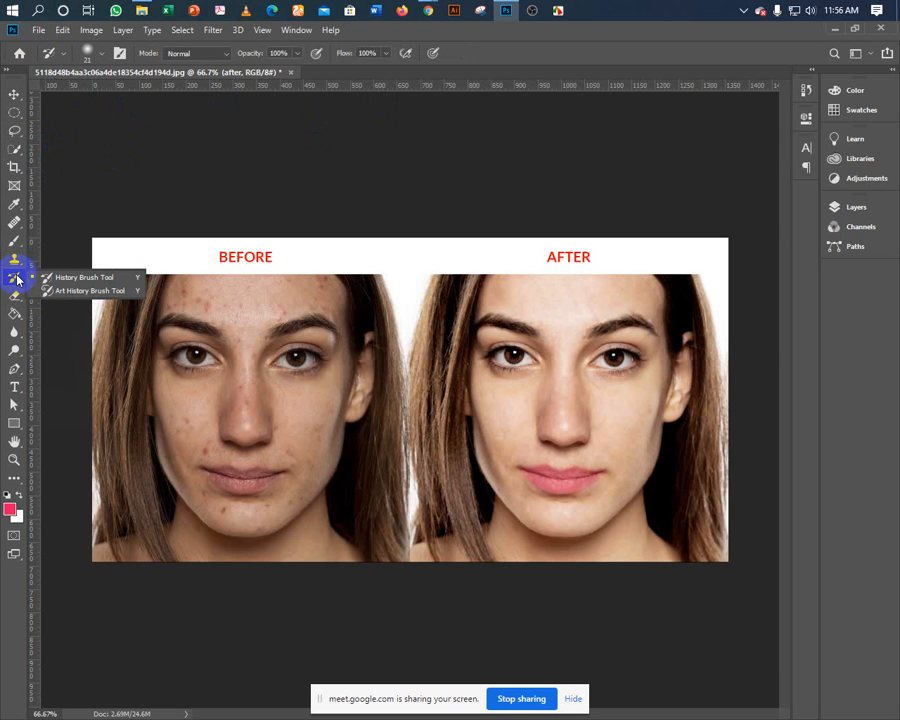
click(16, 279)
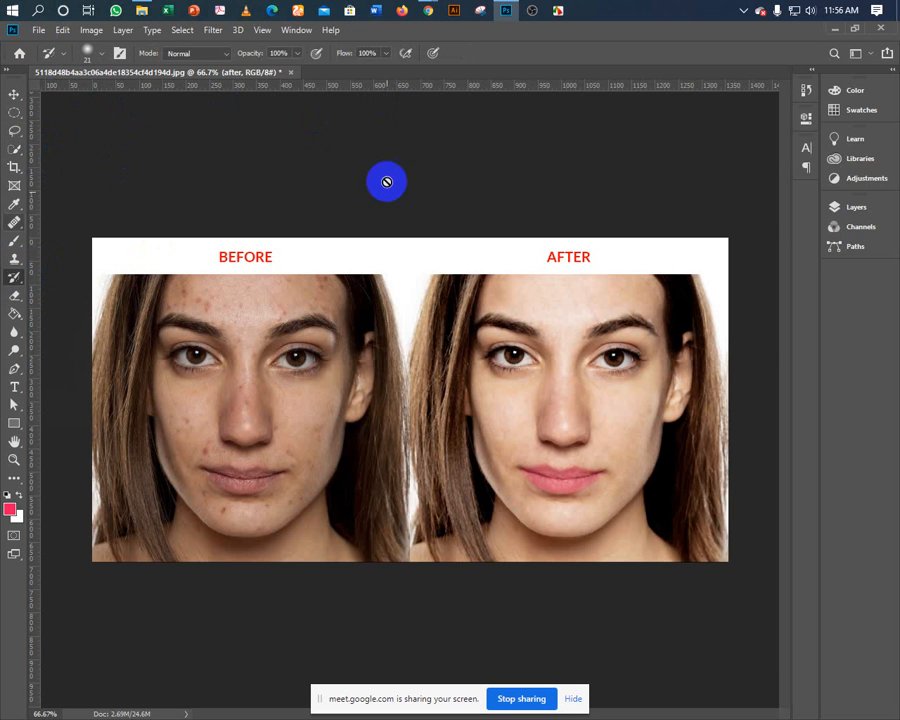
Duplicate the Background layer of the before-and-after portrait document
click(840, 207)
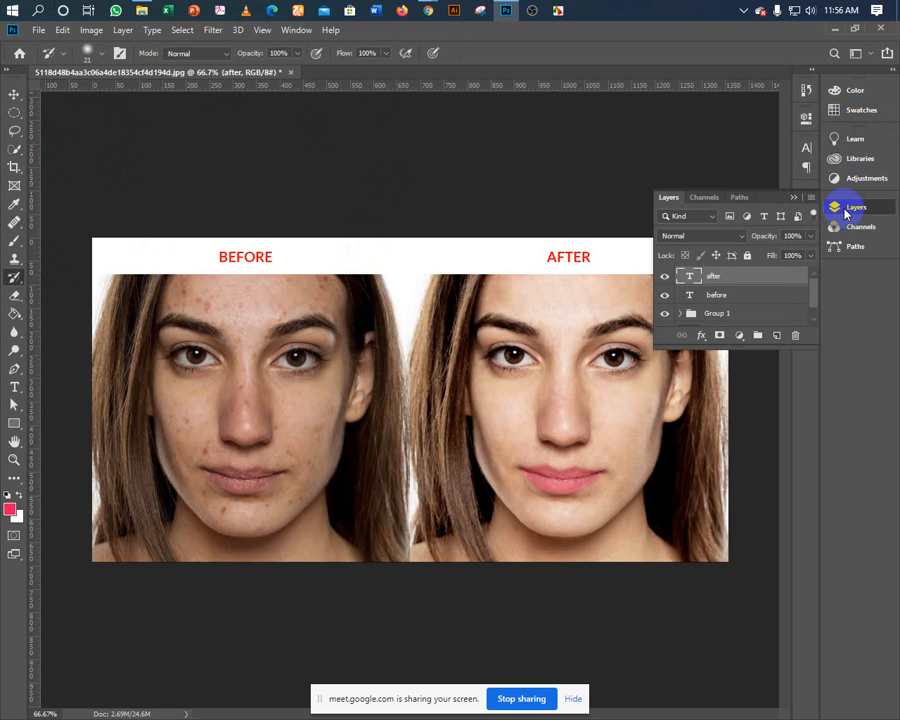
scroll(698, 300, down, 1)
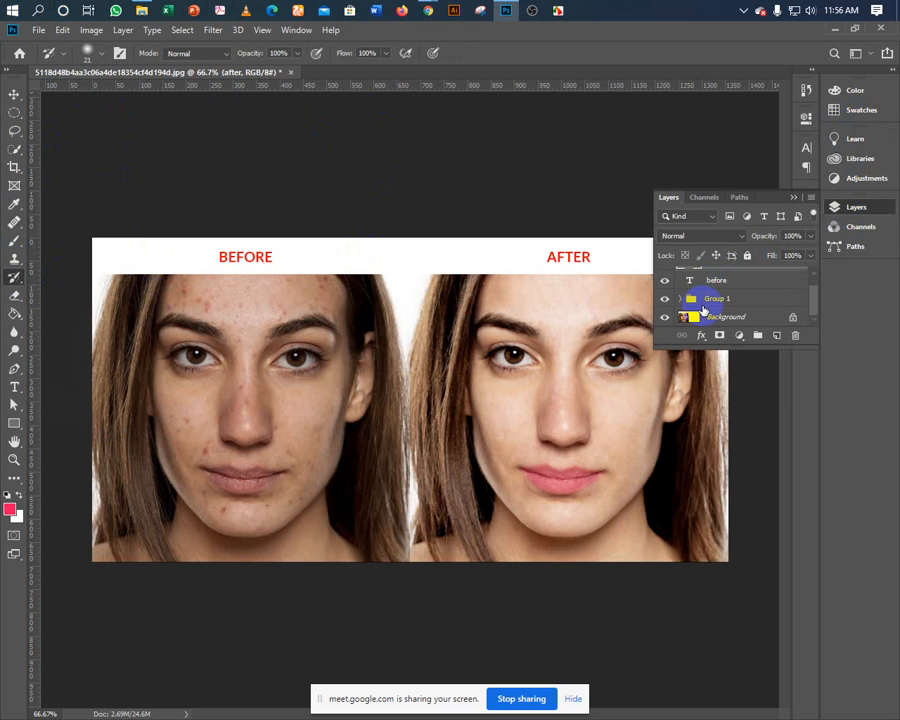
click(720, 317)
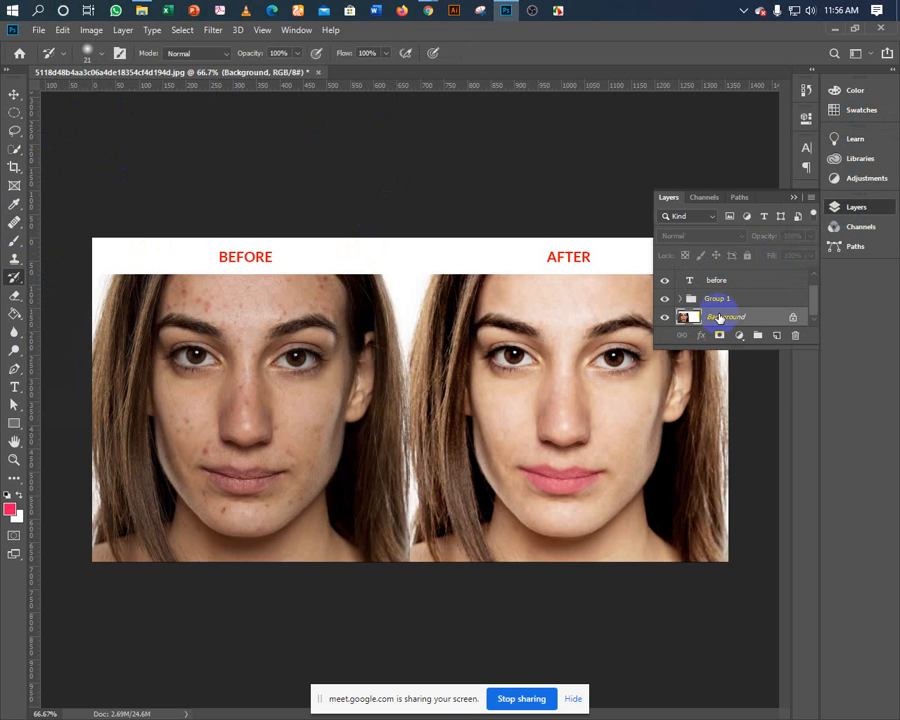
key(ctrl+j)
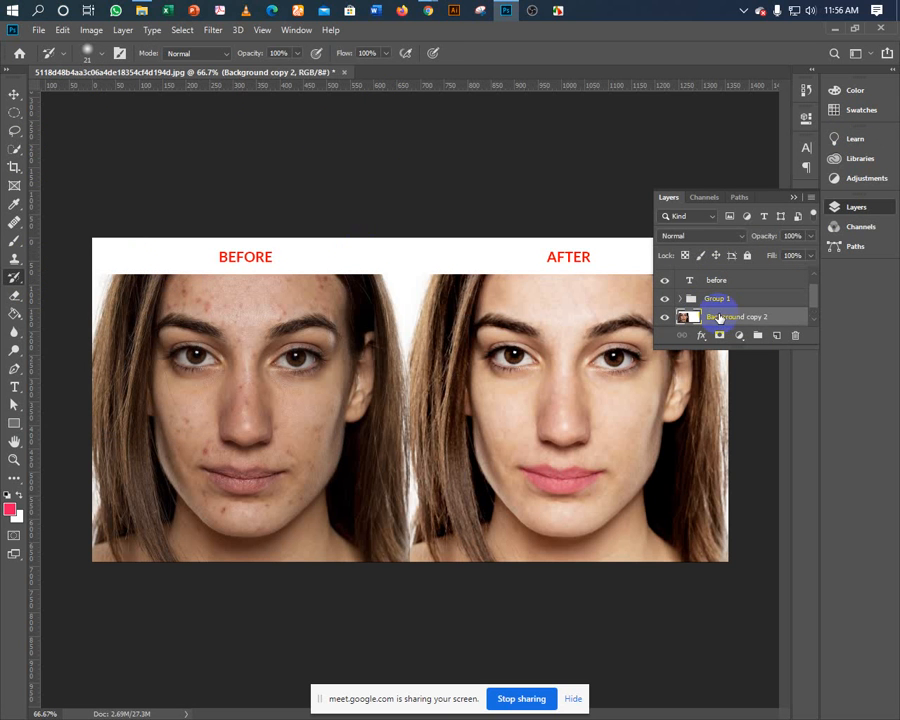
Isolate the duplicated Background layer by hiding the Background, Group 1, before and after layers, and desaturate the duplicate
scroll(716, 316, down, 1)
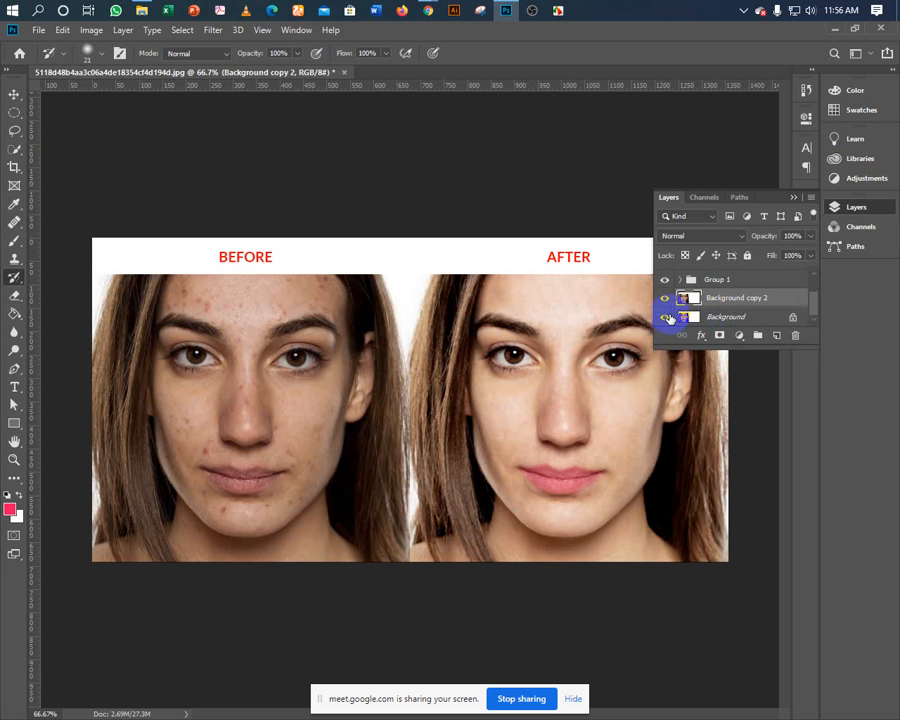
click(666, 280)
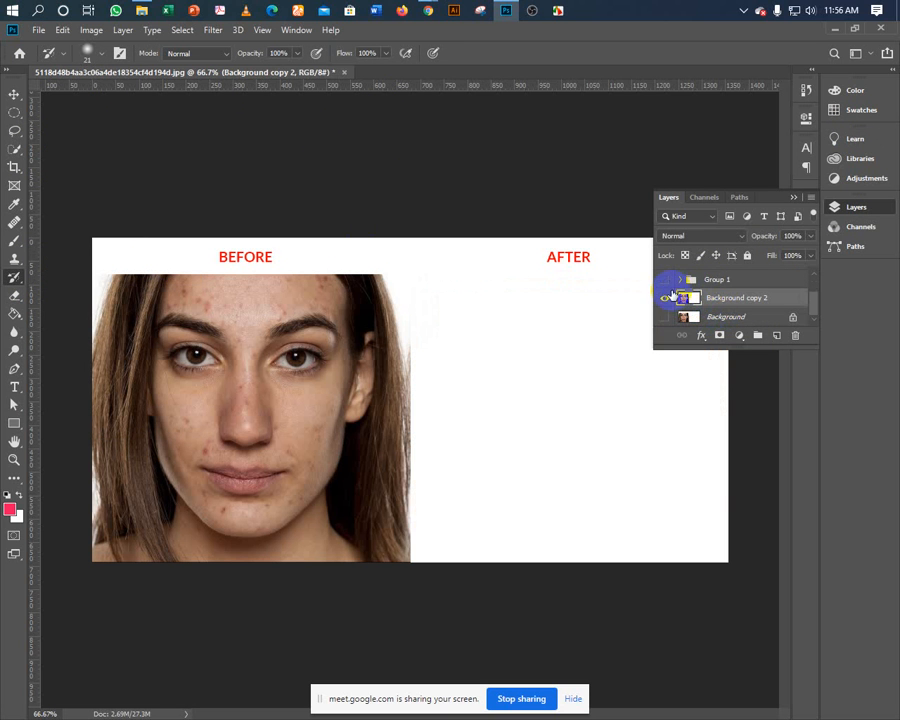
scroll(672, 295, up, 2)
click(666, 295)
click(665, 277)
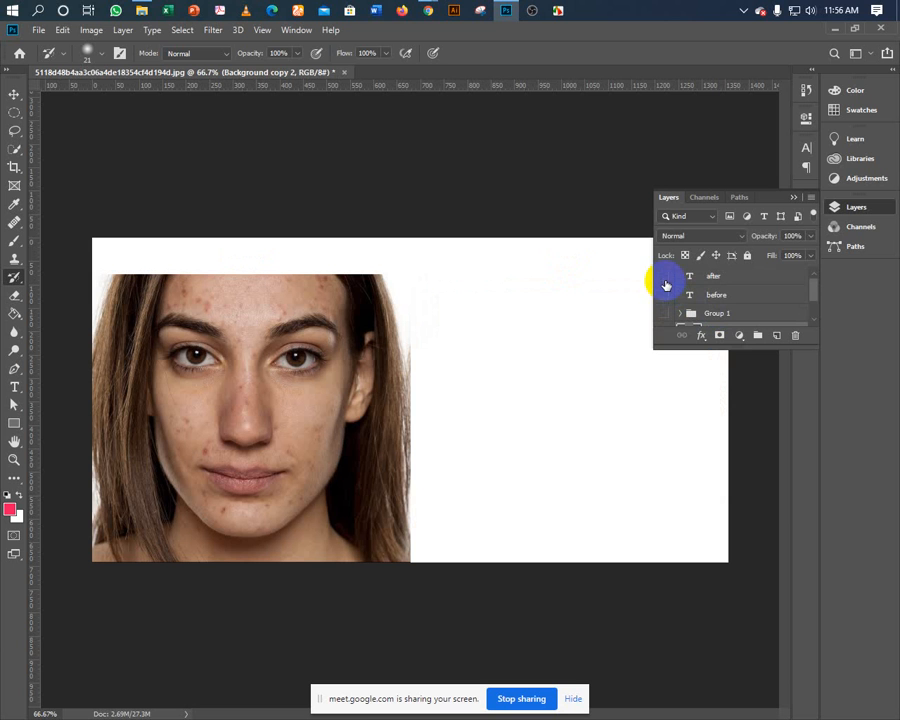
scroll(700, 300, down, 1)
scroll(705, 310, down, 1)
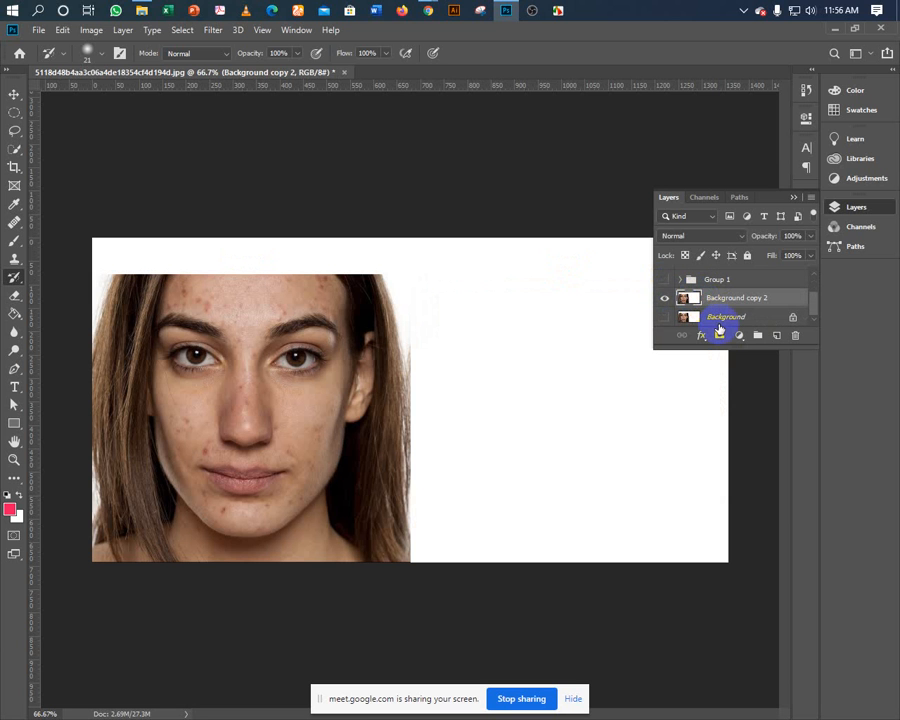
key(shift+ctrl+u)
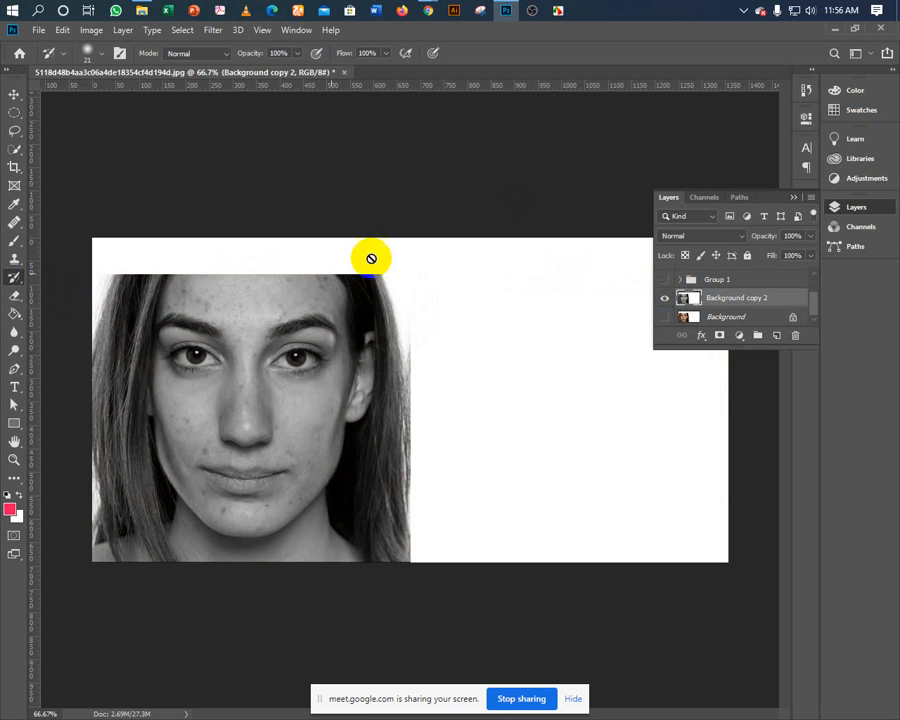
Try painting on the desaturated face with the Art History Brush
right_click(14, 278)
click(52, 290)
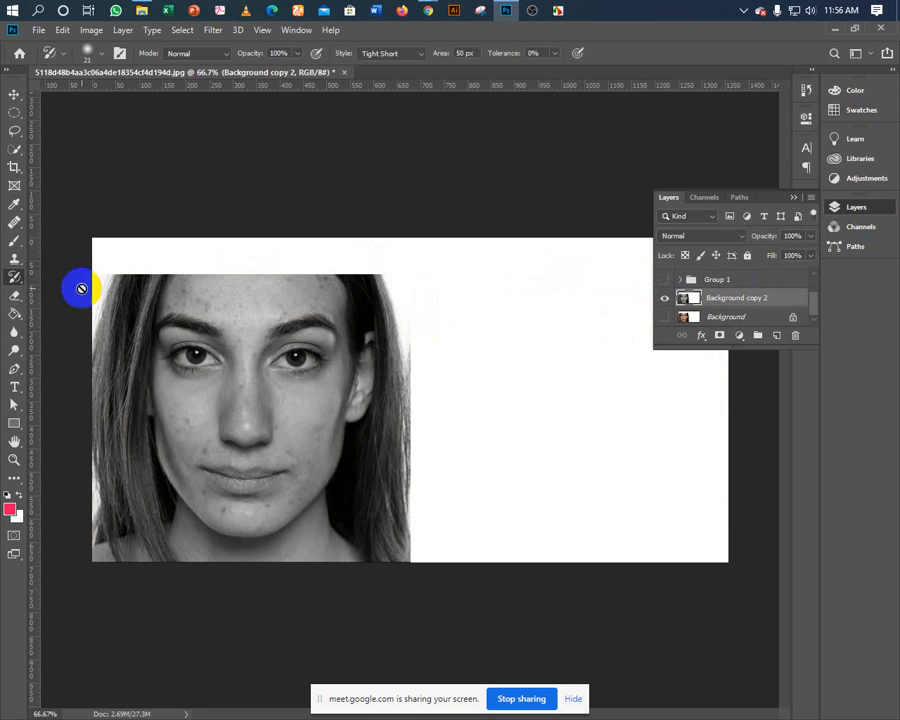
click(217, 389)
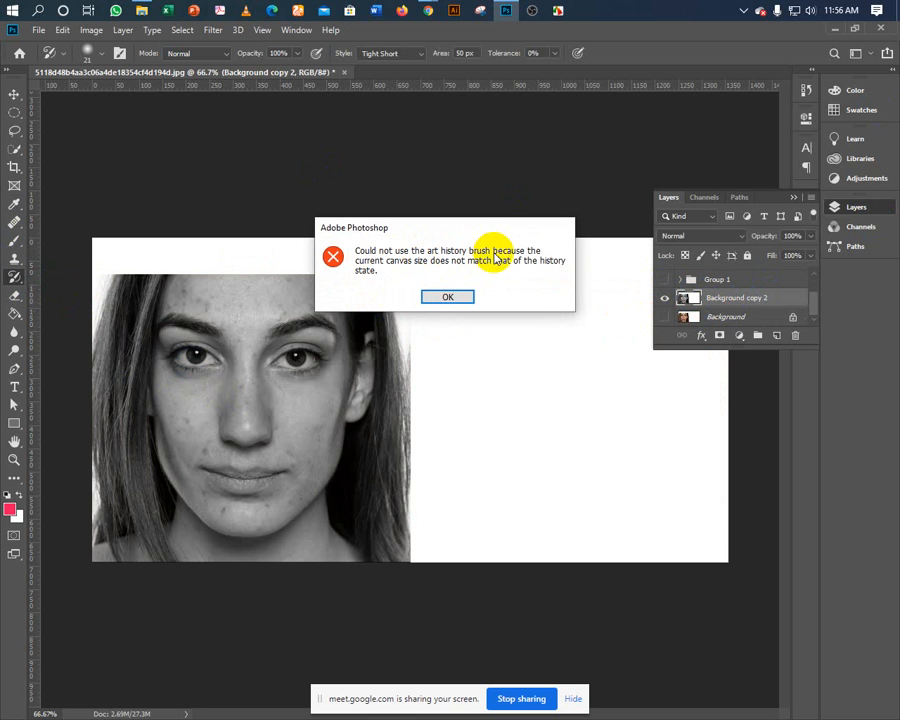
click(436, 299)
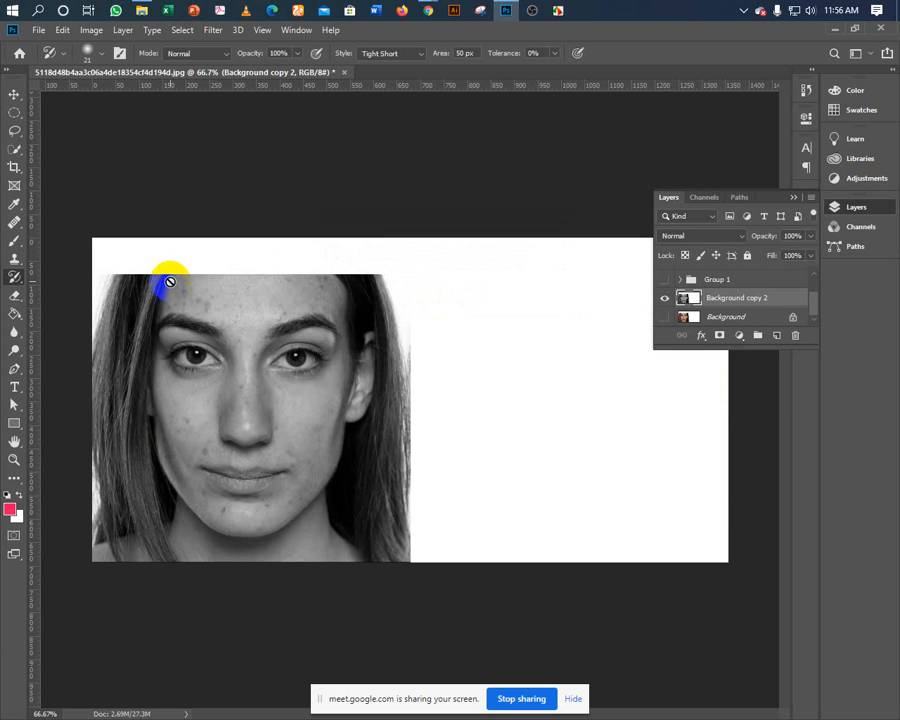
Switch between the History Brush and Art History Brush, then review the Art History Brush styles, keeping Tight Short
right_click(15, 279)
click(50, 277)
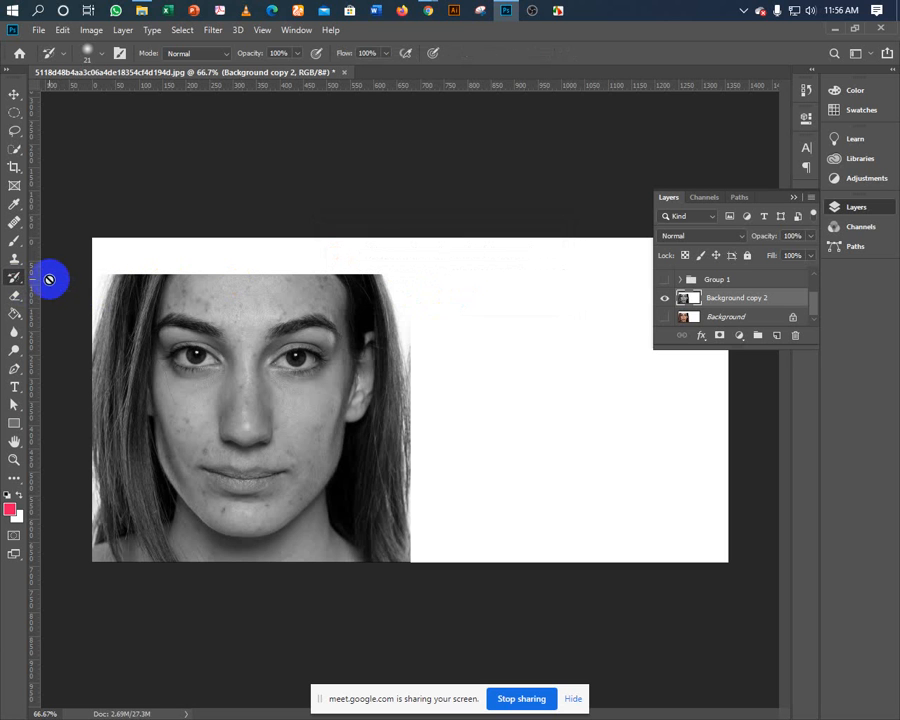
right_click(18, 279)
click(62, 291)
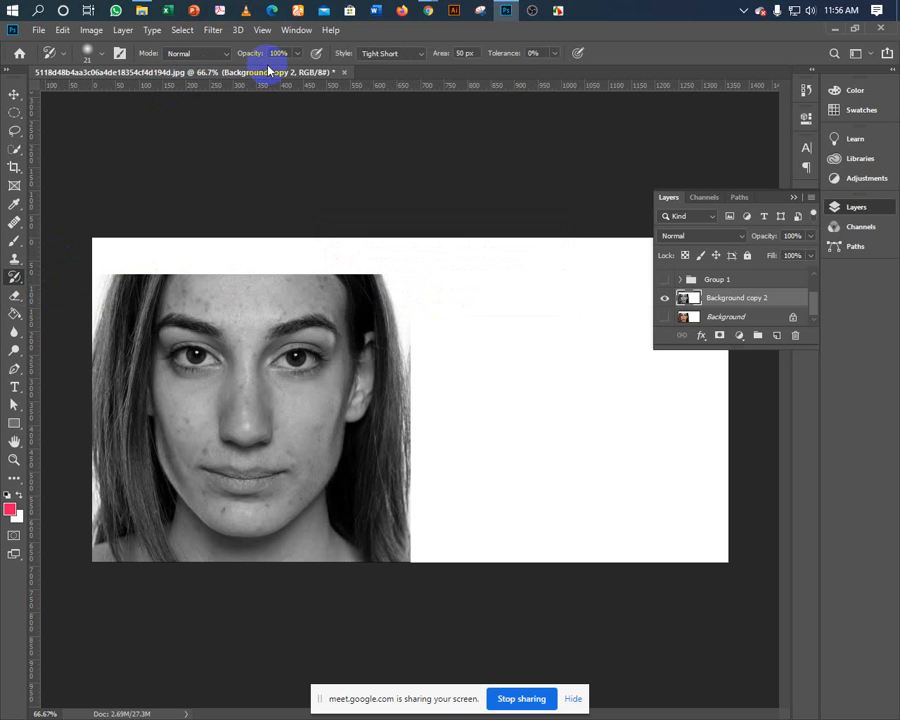
click(382, 55)
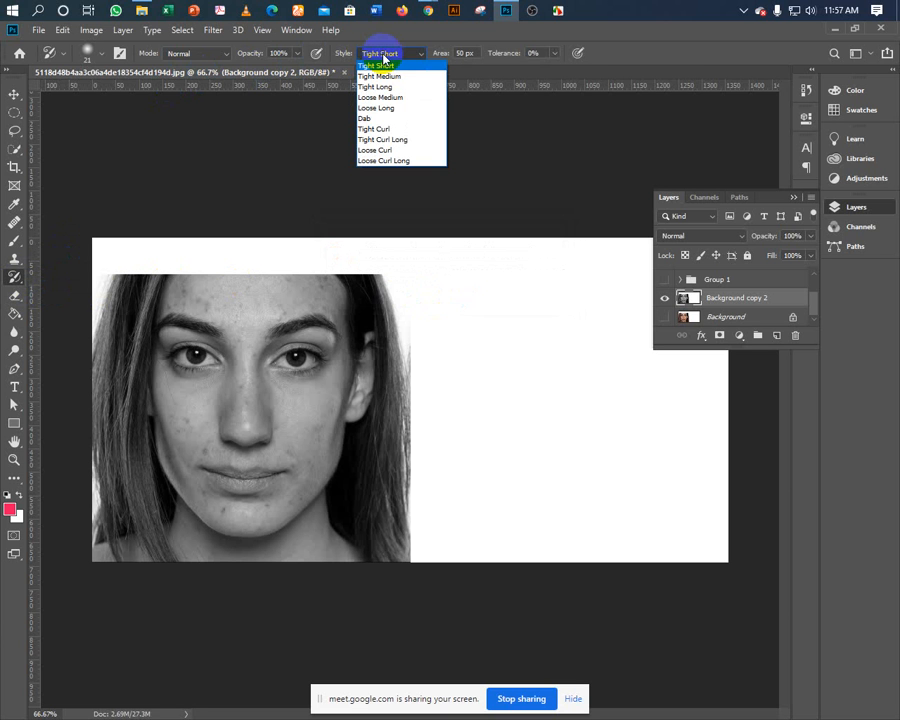
click(384, 60)
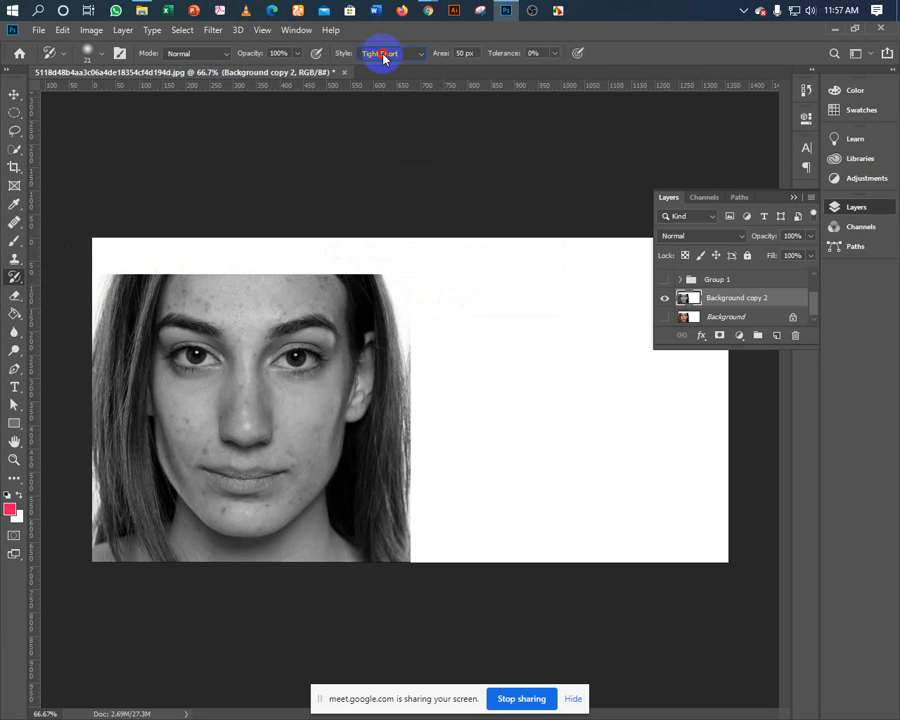
Try flattening the image with the hidden layers discarded, then undo the flattening
right_click(766, 298)
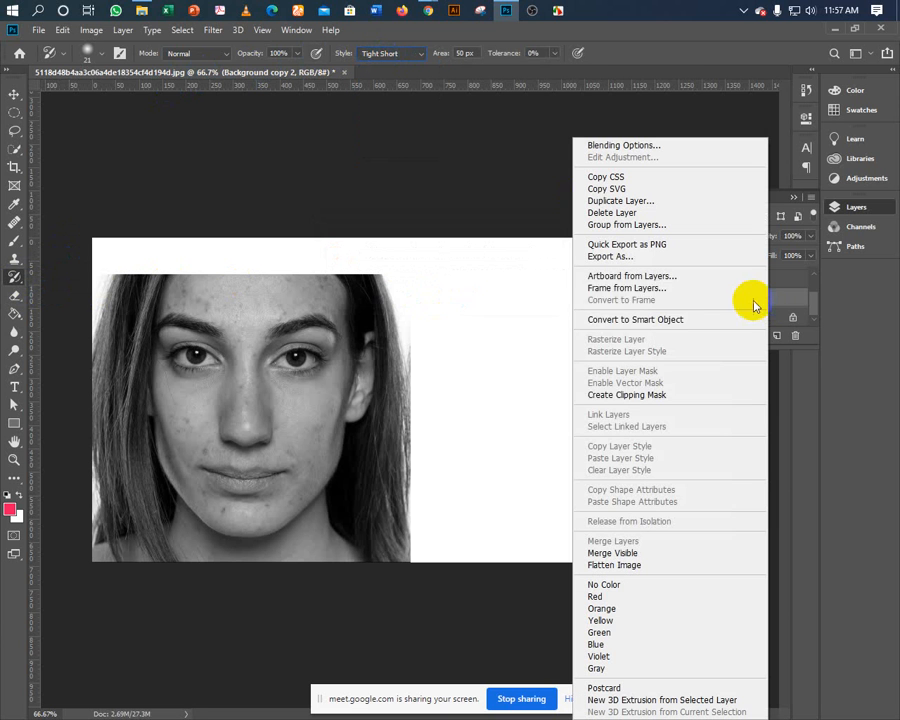
click(622, 565)
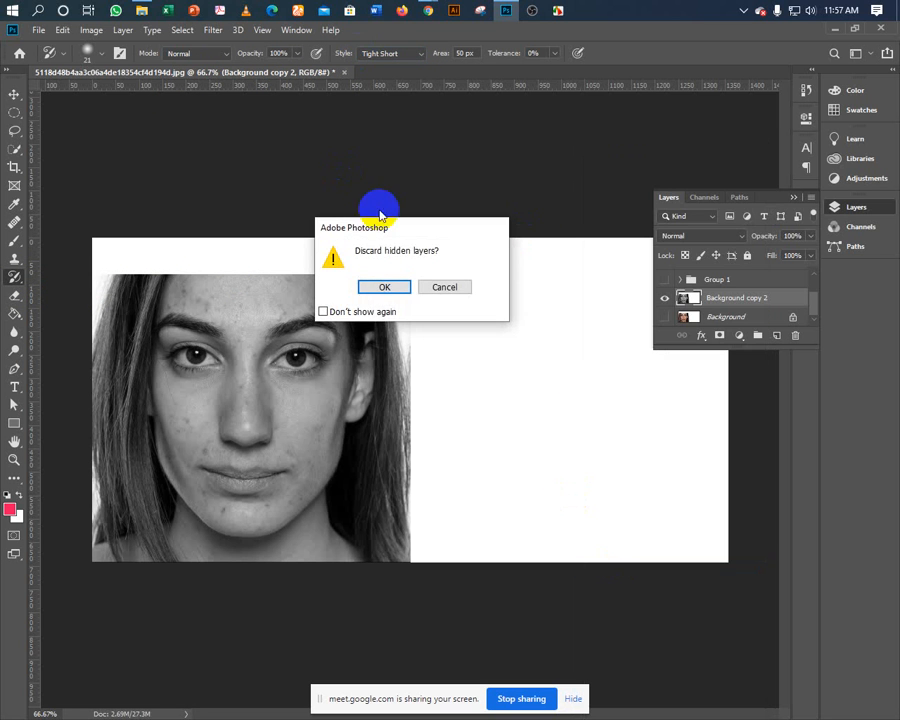
click(375, 289)
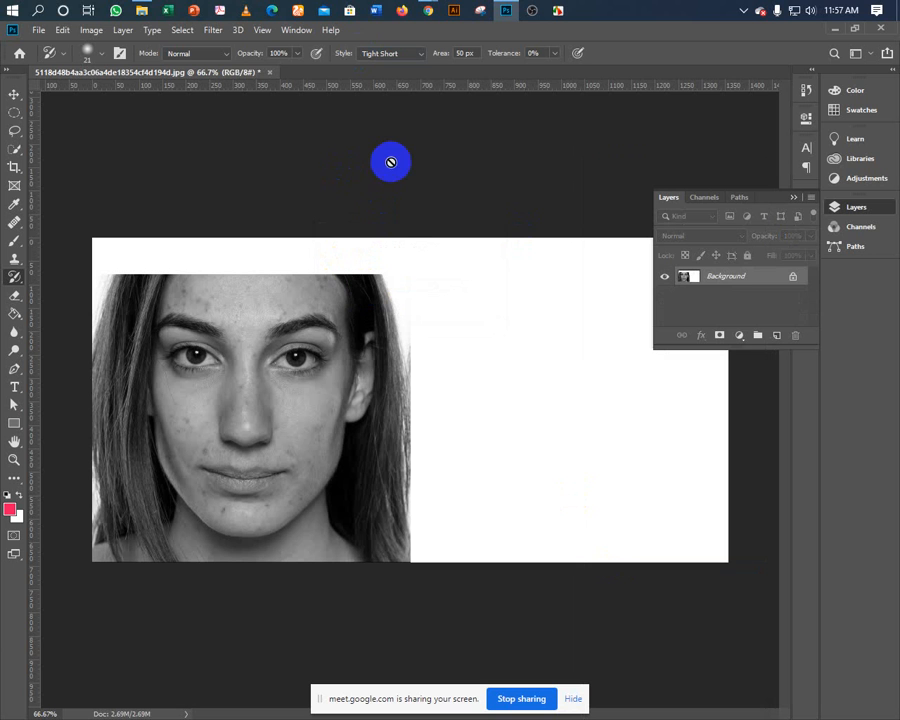
key(ctrl+z)
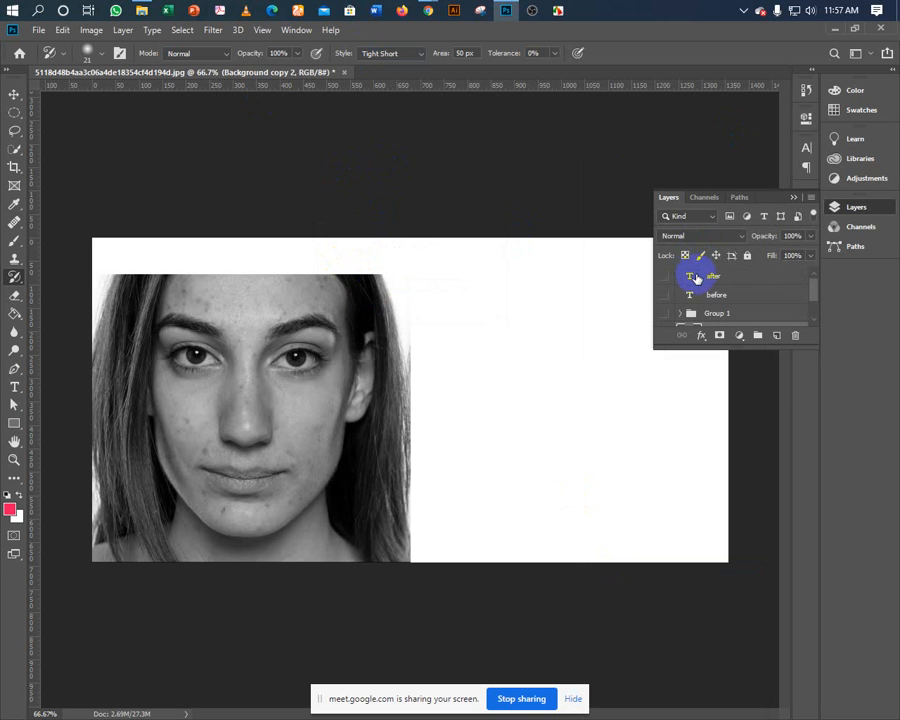
scroll(697, 265, down, 2)
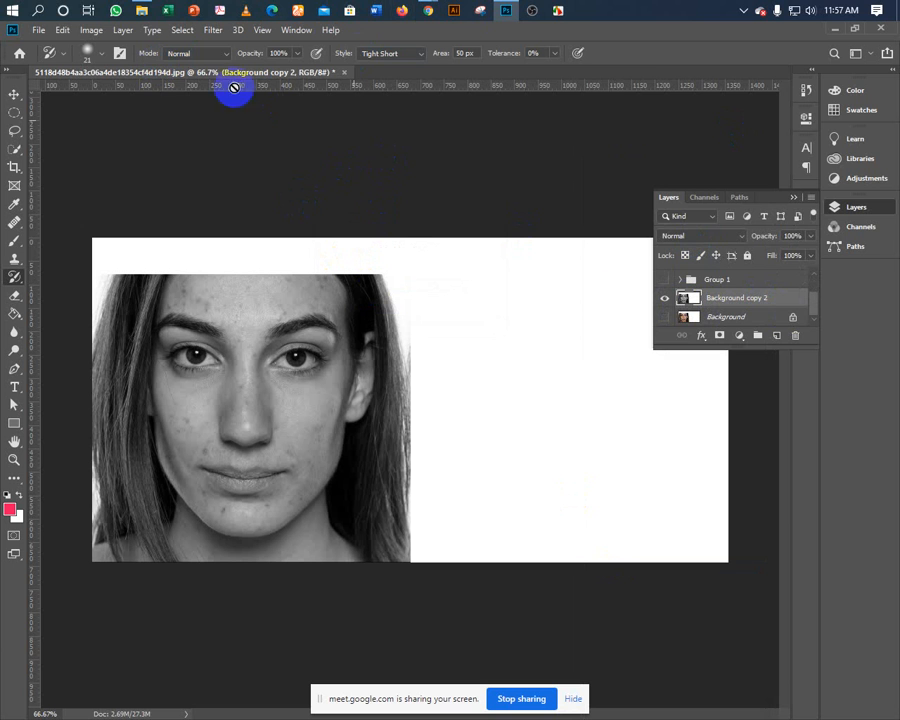
Show the original Background layer, compare it with the desaturated Background copy 2 and delete the copy
click(662, 318)
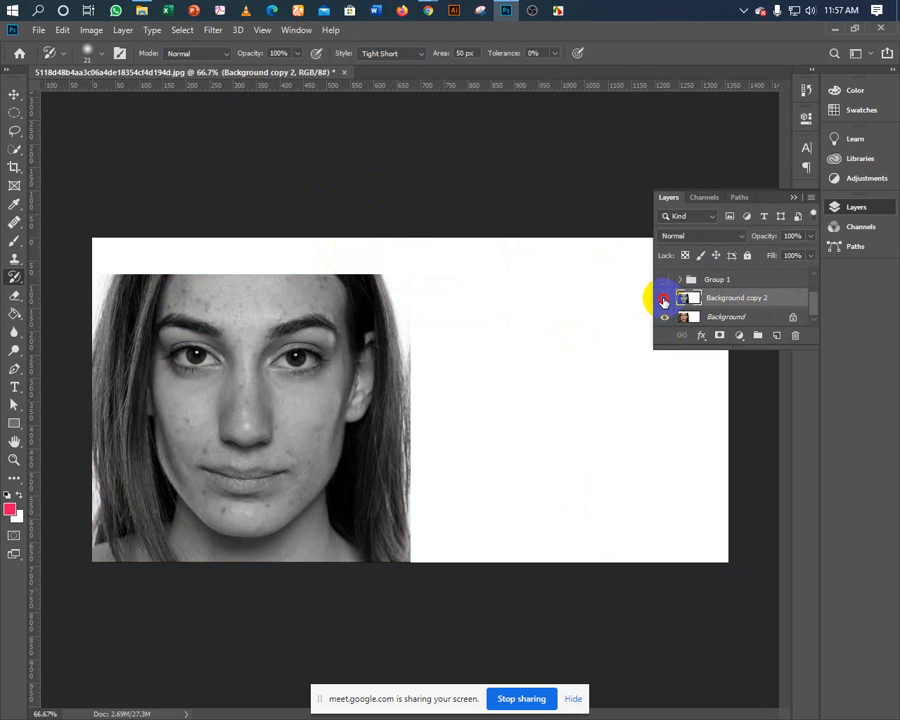
click(664, 299)
click(664, 299)
mouse_move(735, 297)
mouse_down()
mouse_move(793, 311)
mouse_move(796, 334)
mouse_up()
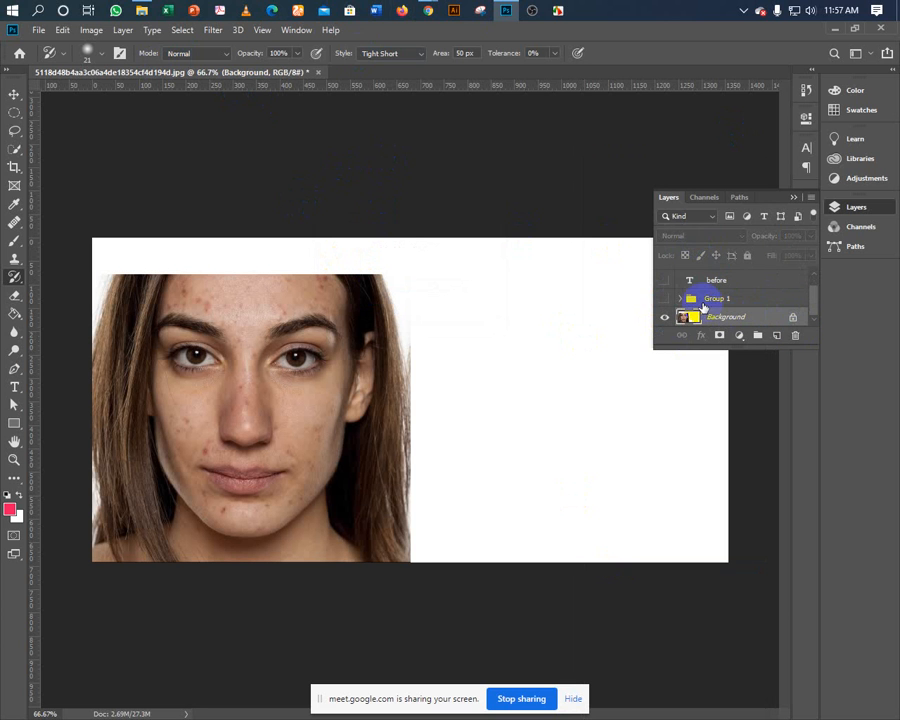
Show Group 1 and the before and after text layers again
click(664, 299)
scroll(662, 285, up, 1)
click(662, 292)
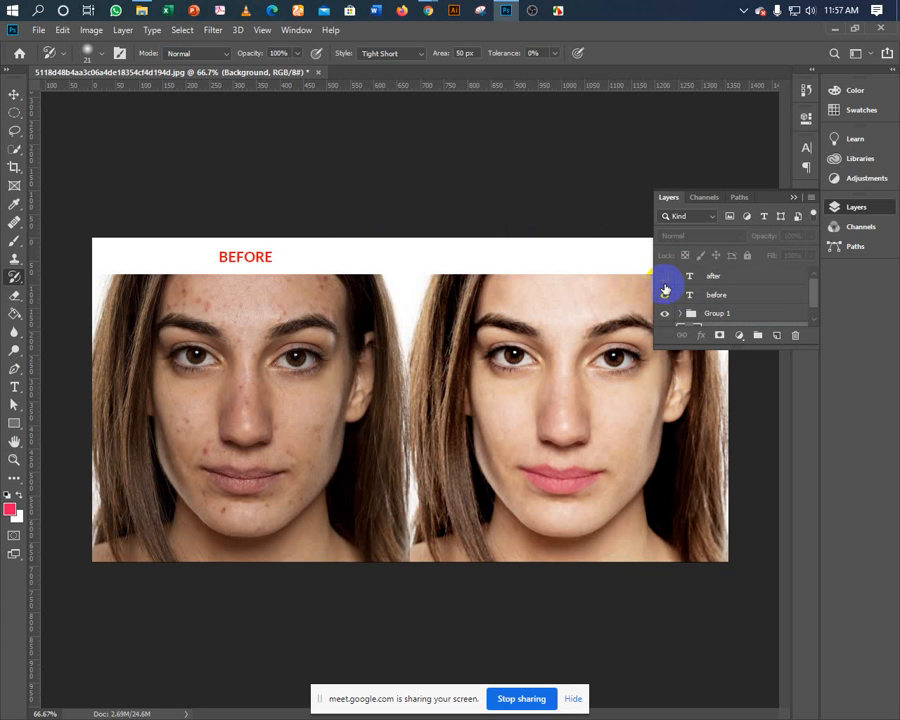
click(662, 275)
click(795, 198)
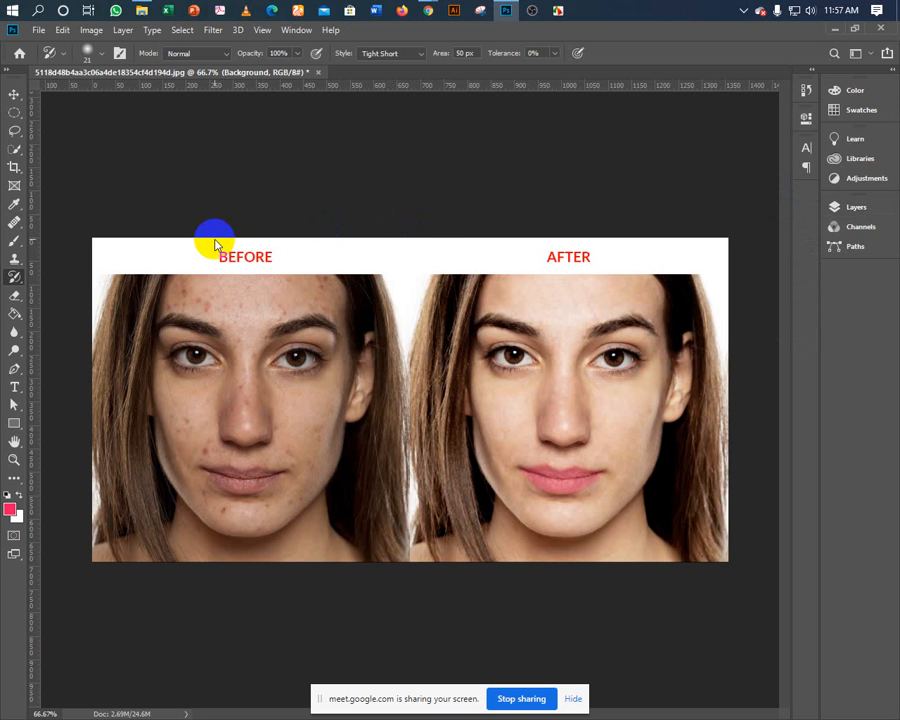
Save the before-and-after portrait as a layered Photoshop file named 22222 in the image restoration folder
key(ctrl+shift+s)
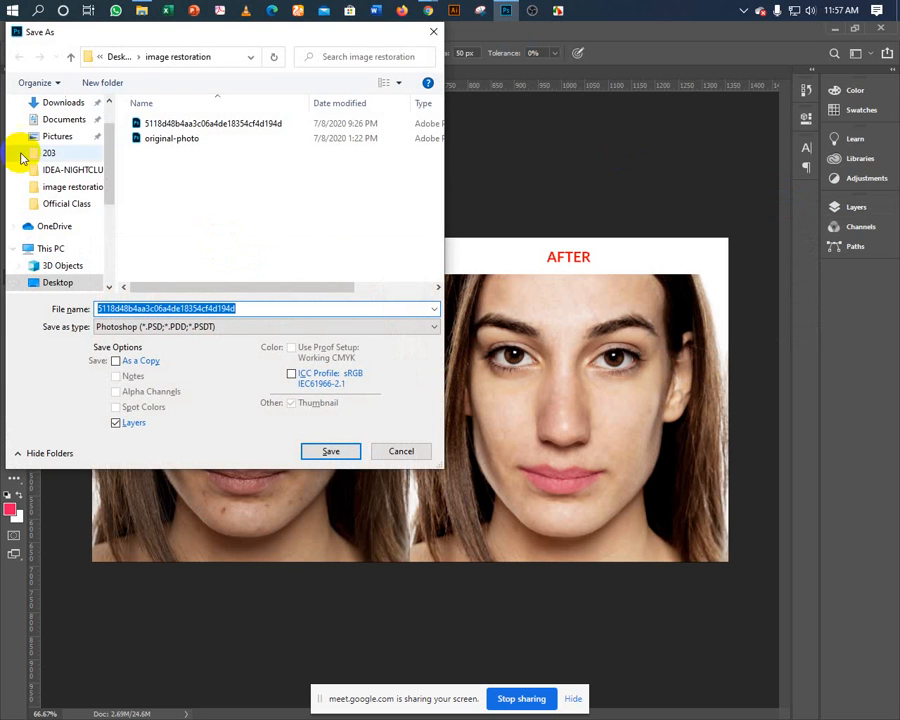
click(160, 308)
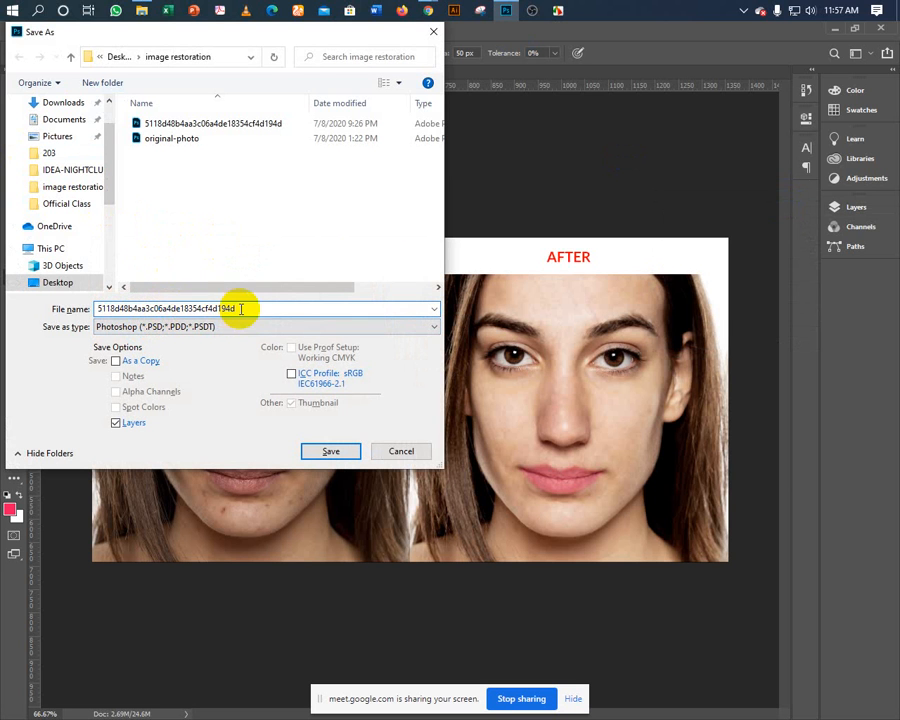
drag(232, 308, 5, 292)
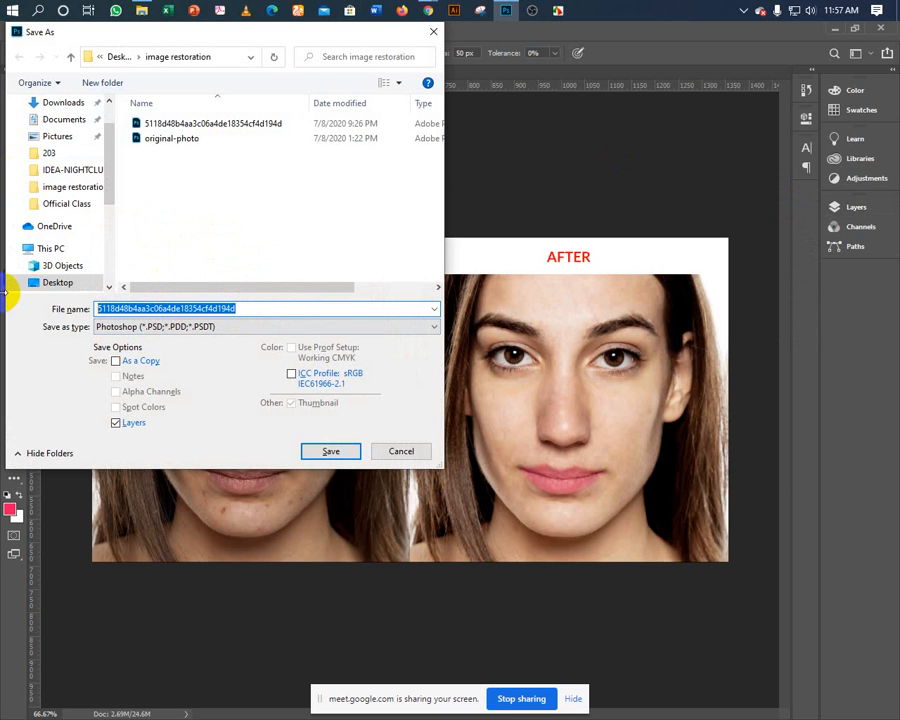
text(22222)
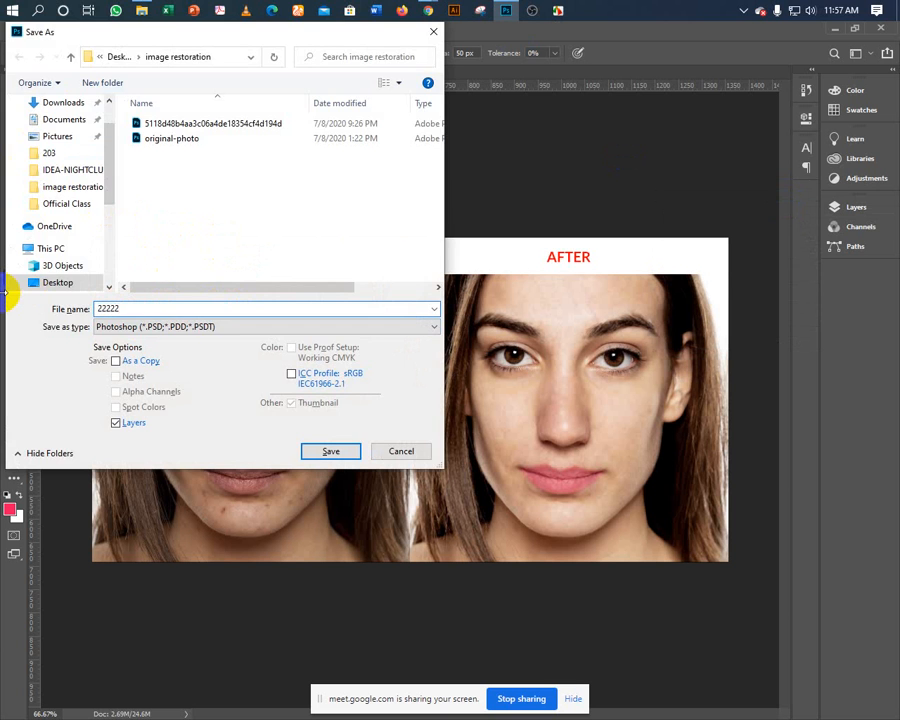
key(Return)
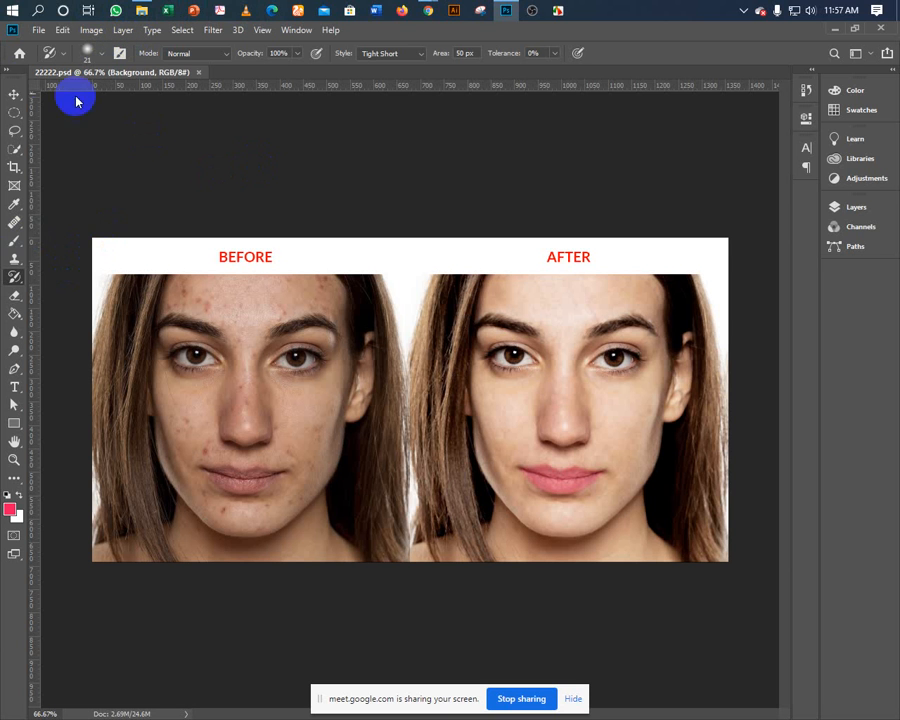
Switch to the Move tool and review the available image adjustment commands without applying any
click(13, 94)
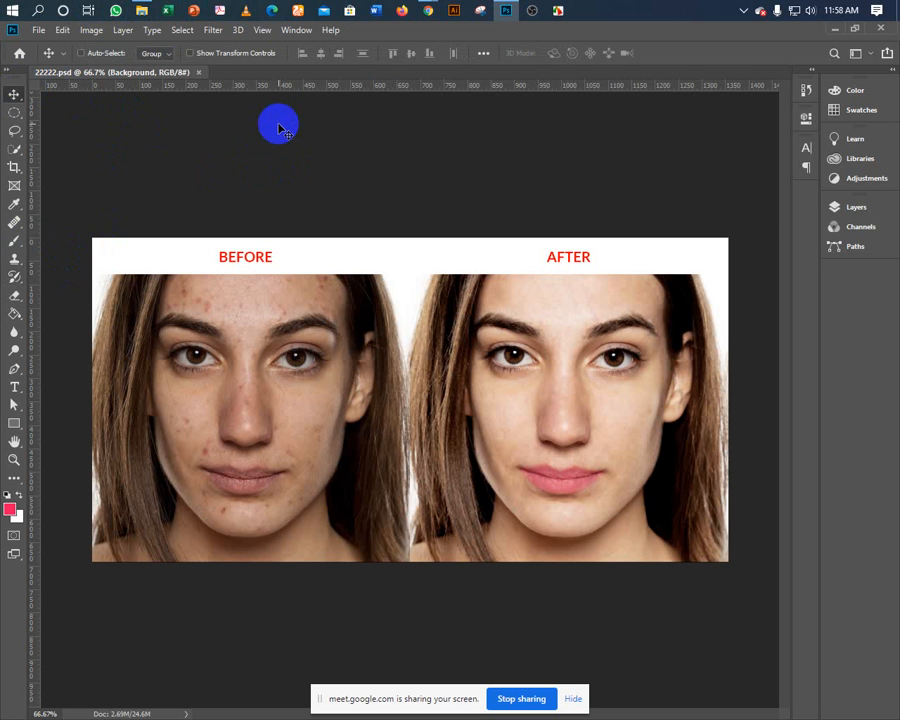
click(100, 33)
mouse_move(111, 69)
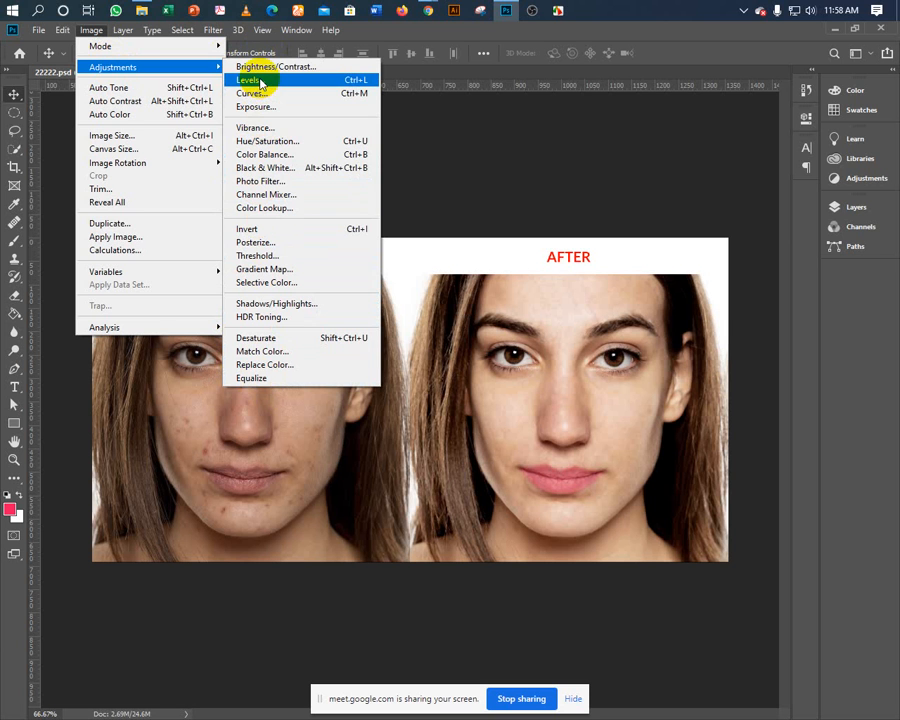
click(81, 412)
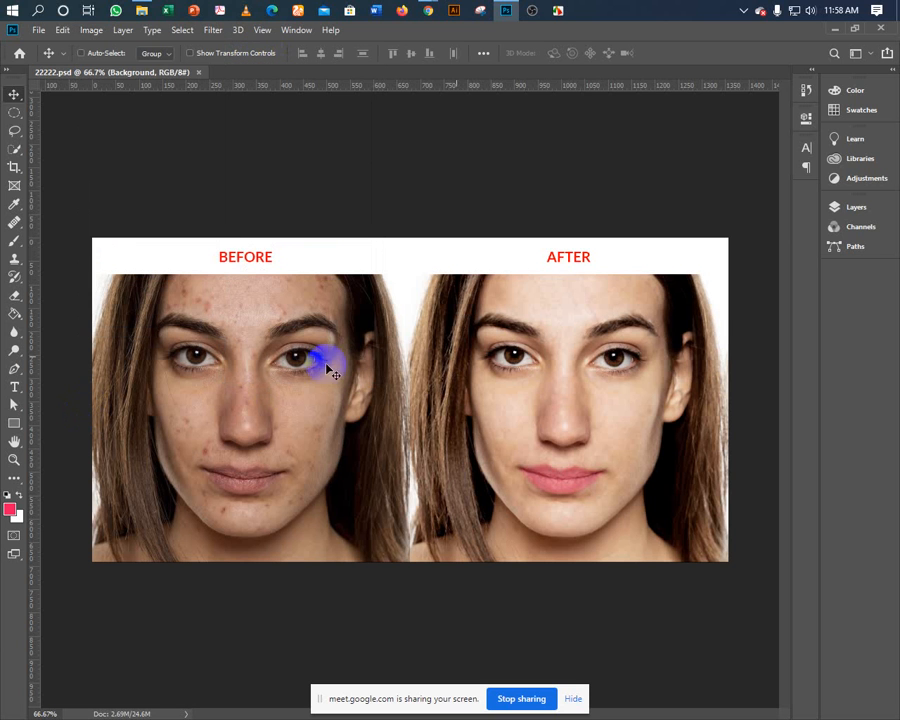
Hide Group 1 and the before and after text layers, and make the Background layer active
click(827, 207)
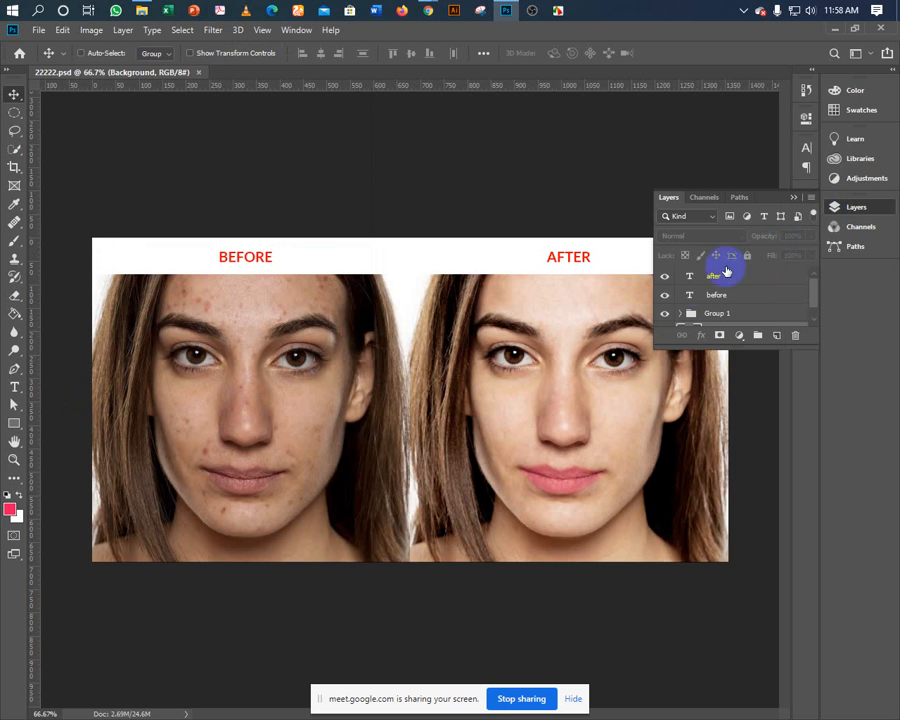
drag(664, 315, 665, 287)
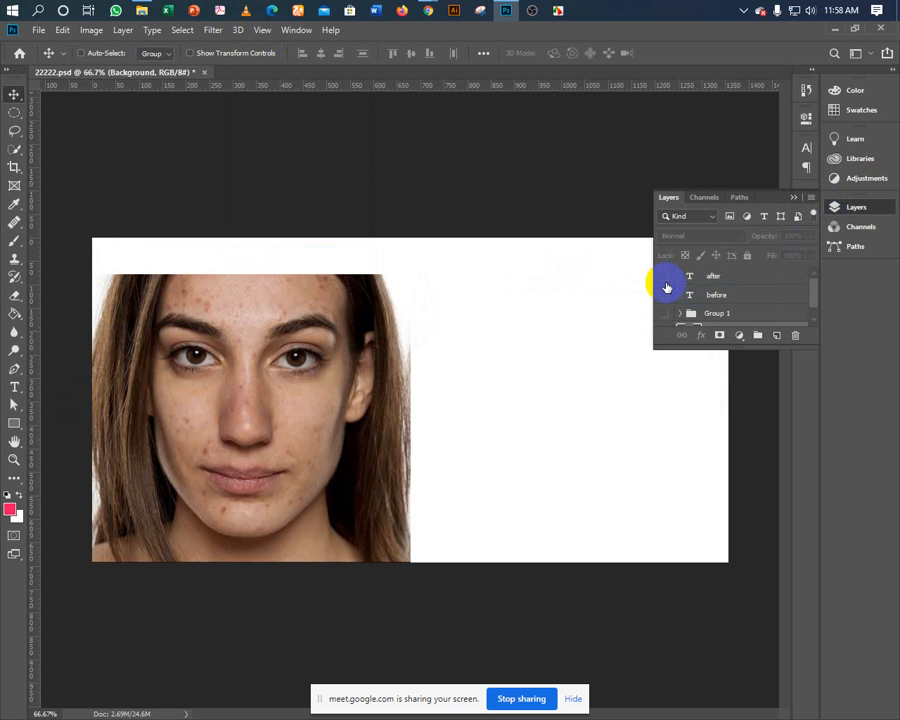
scroll(717, 299, down, 1)
click(708, 317)
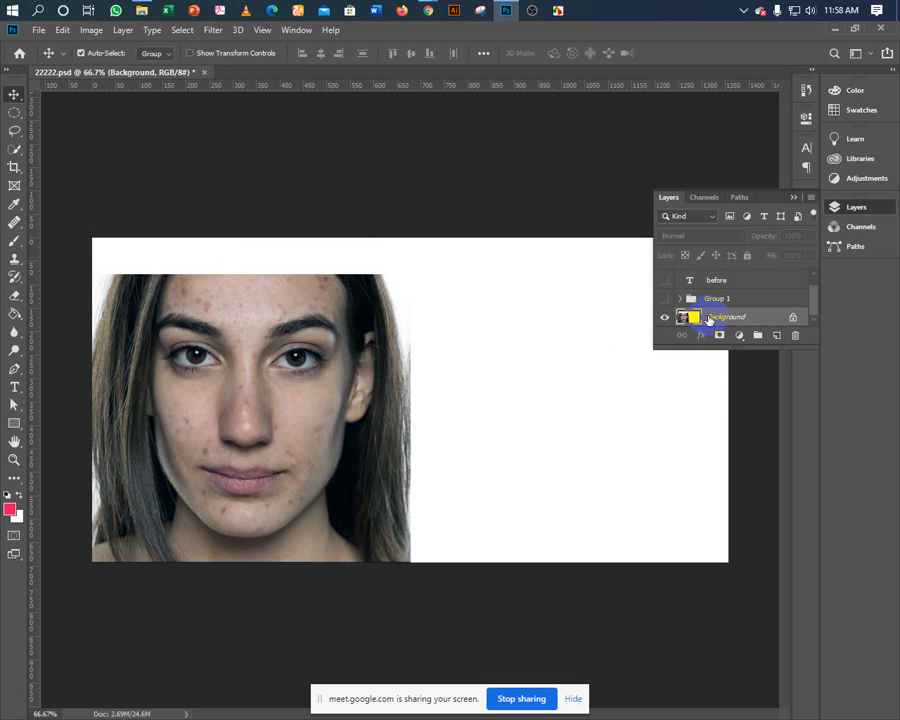
click(795, 197)
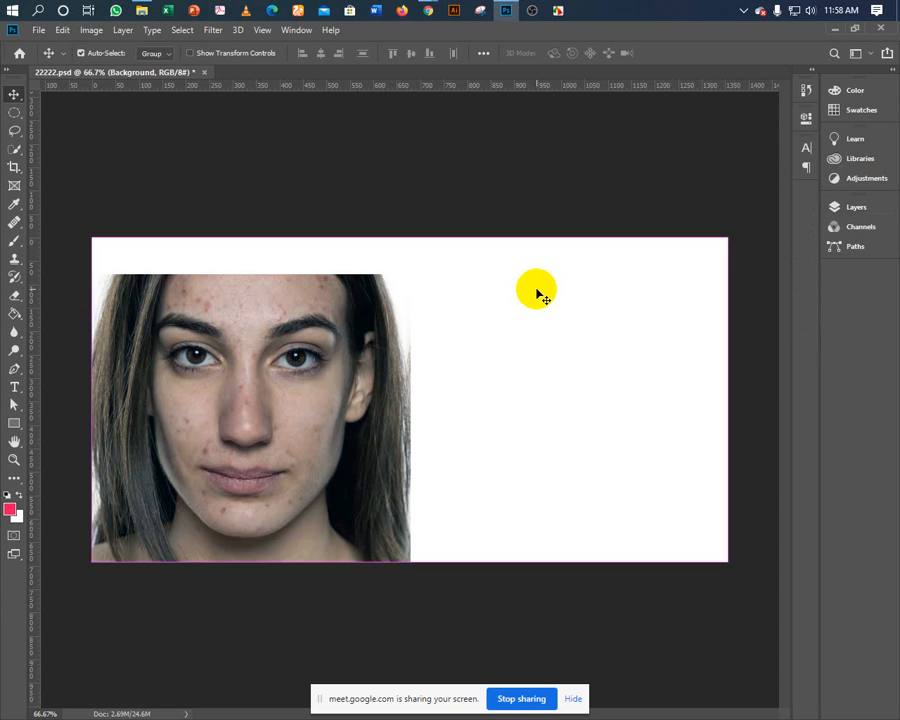
Try Auto Color on the Background portrait at close range, then undo the colour correction
key(ctrl+plus)
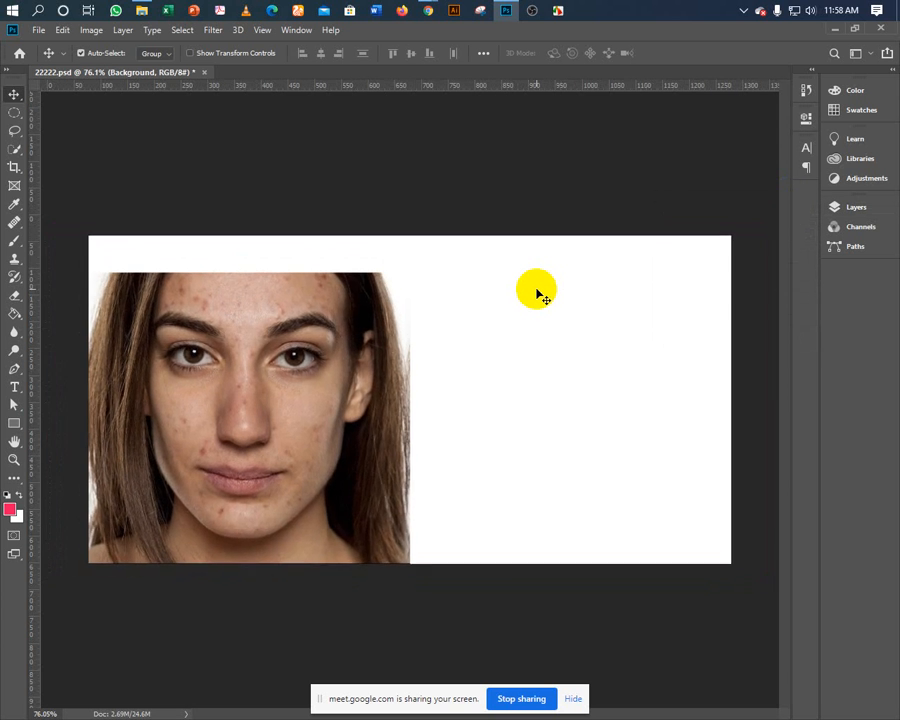
key(ctrl+plus)
key(ctrl+plus)
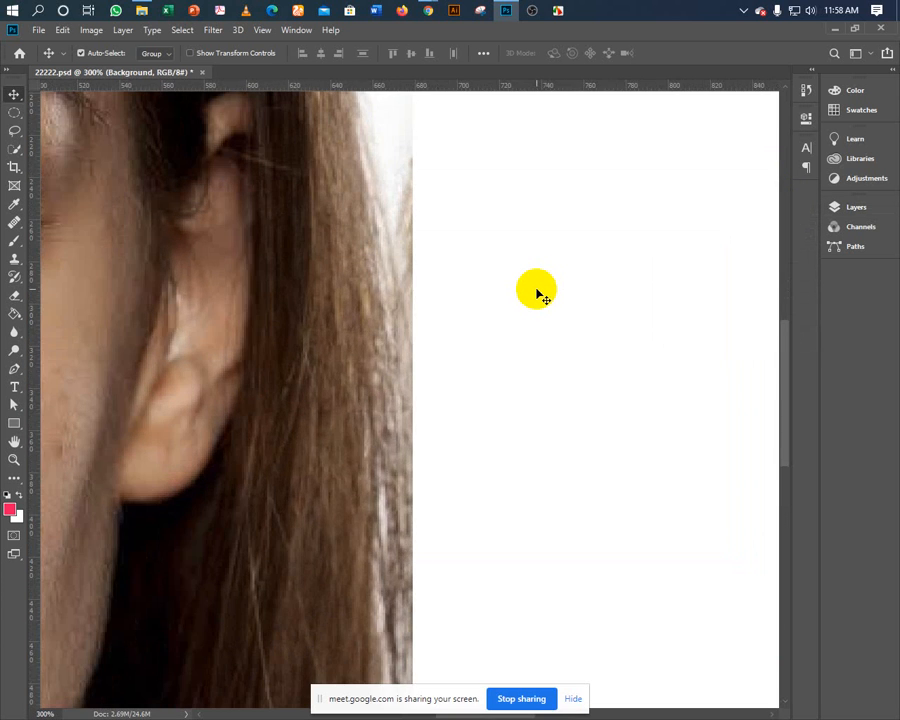
key(ctrl+minus)
drag(329, 478, 623, 471)
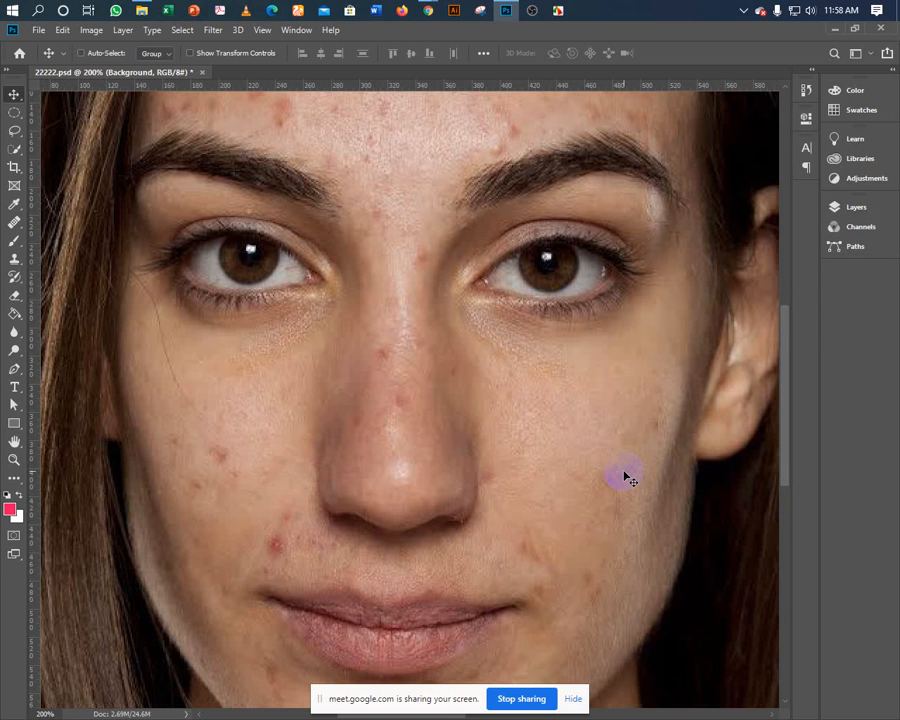
key(ctrl+minus)
drag(384, 452, 374, 414)
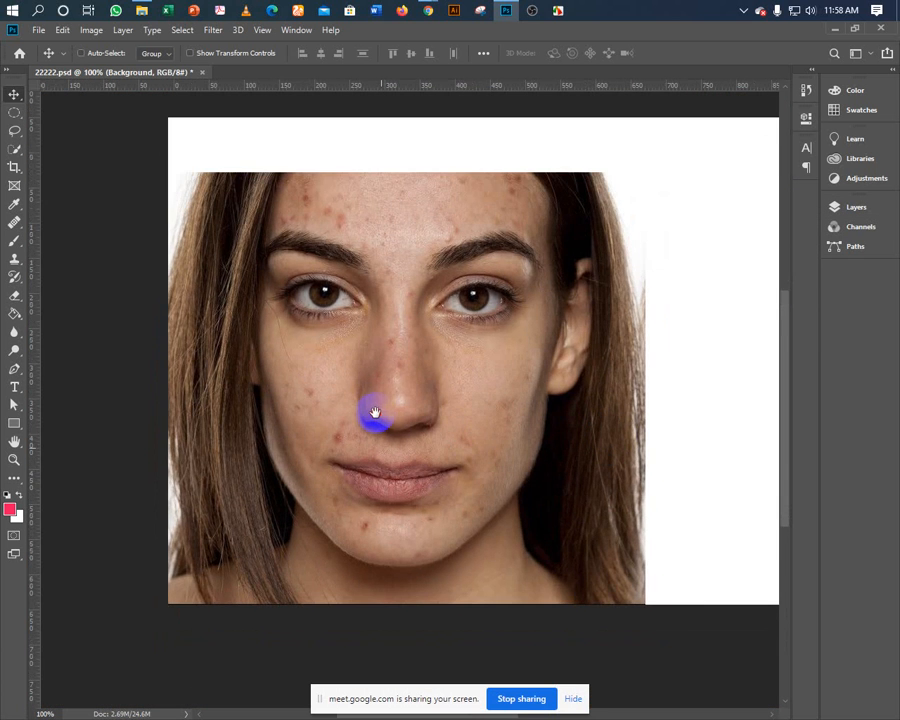
ctrl+click(383, 428)
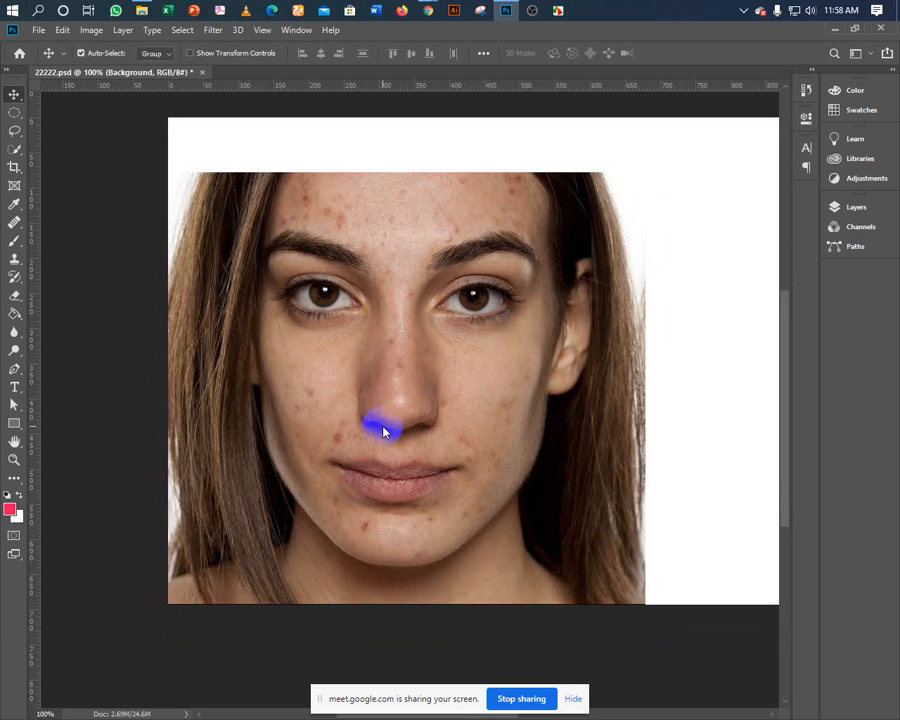
key(ctrl+shift+b)
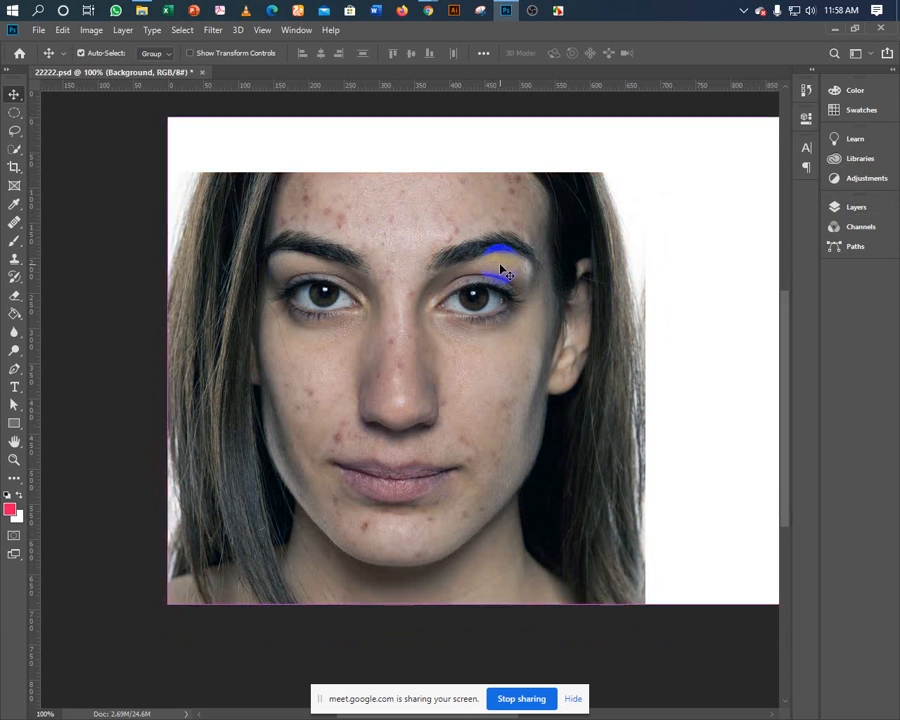
key(ctrl+z)
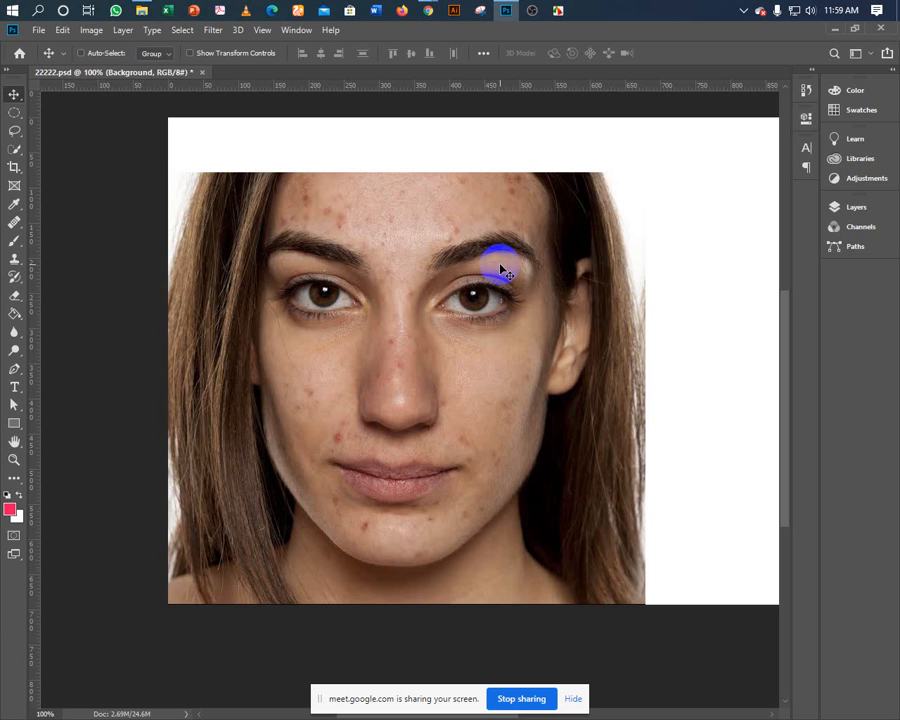
key(ctrl)
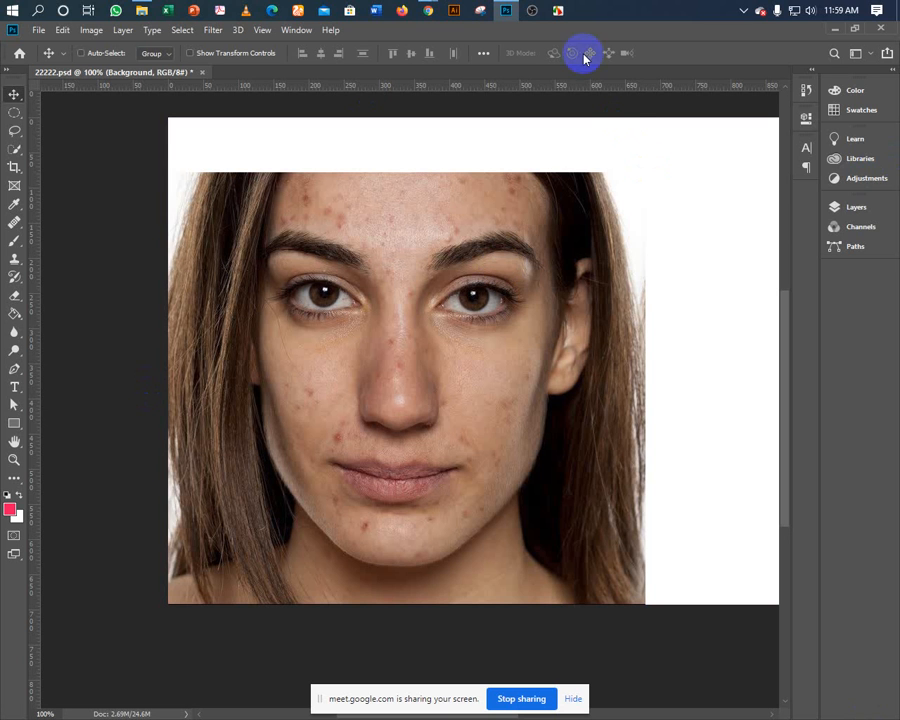
Close 22222.psd without saving changes, along with Photoshop and the Naure Healing folder window
click(199, 72)
click(426, 286)
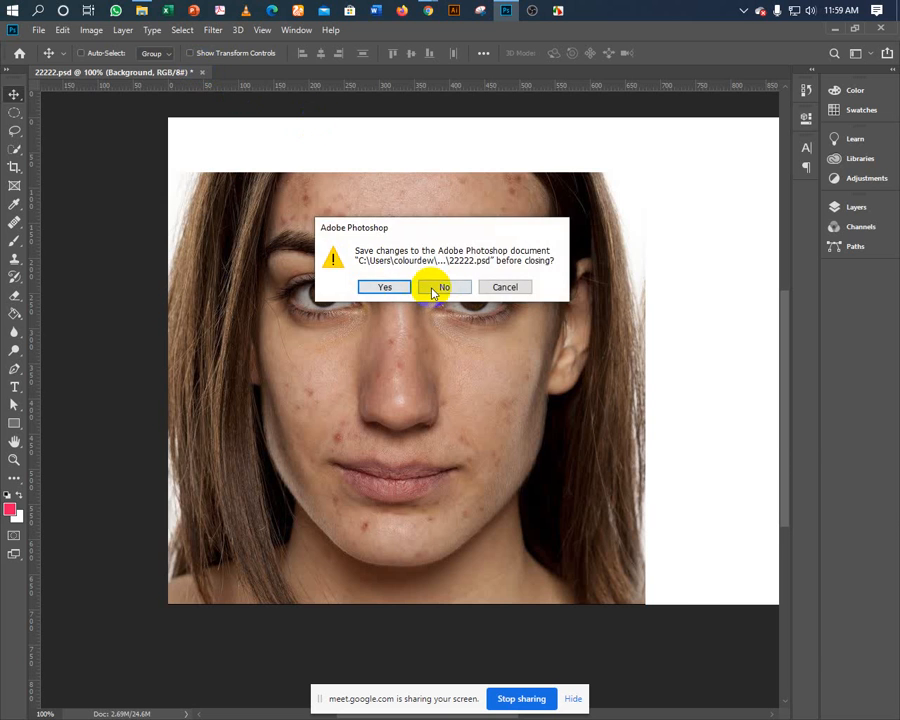
click(881, 29)
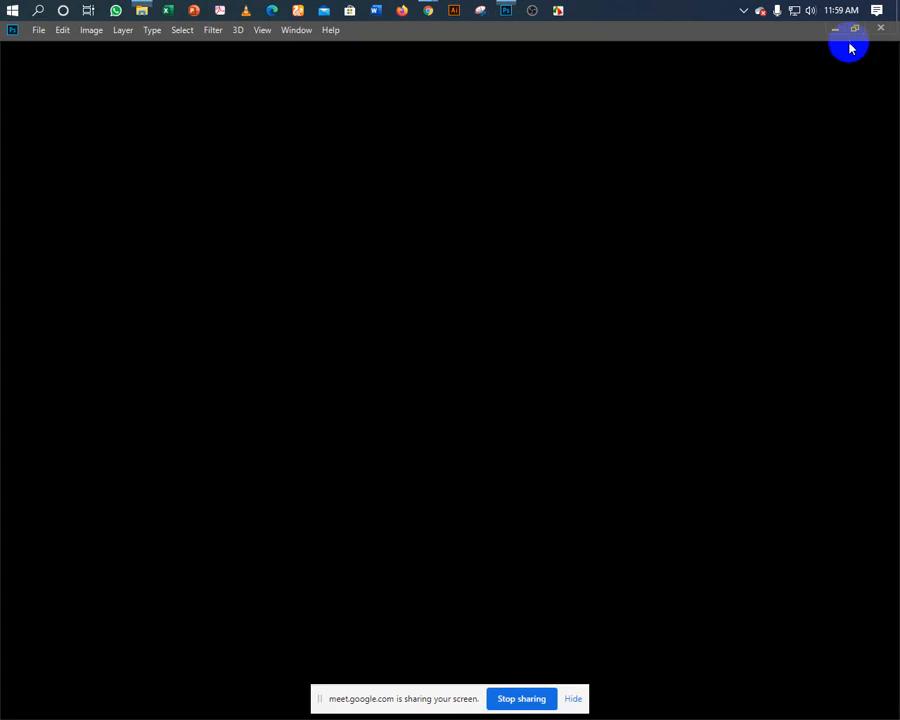
click(486, 304)
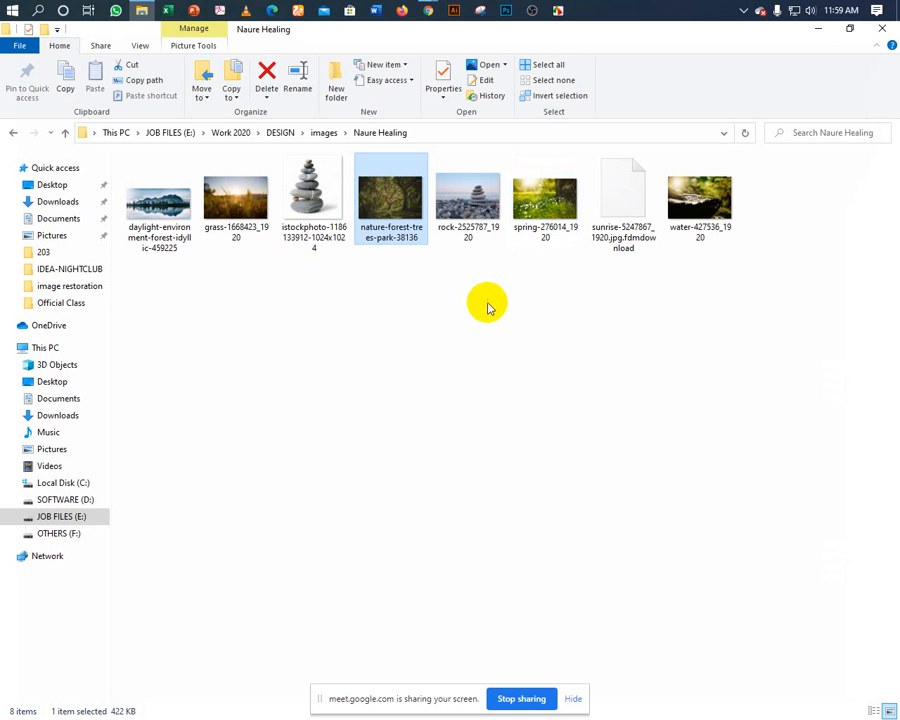
click(889, 35)
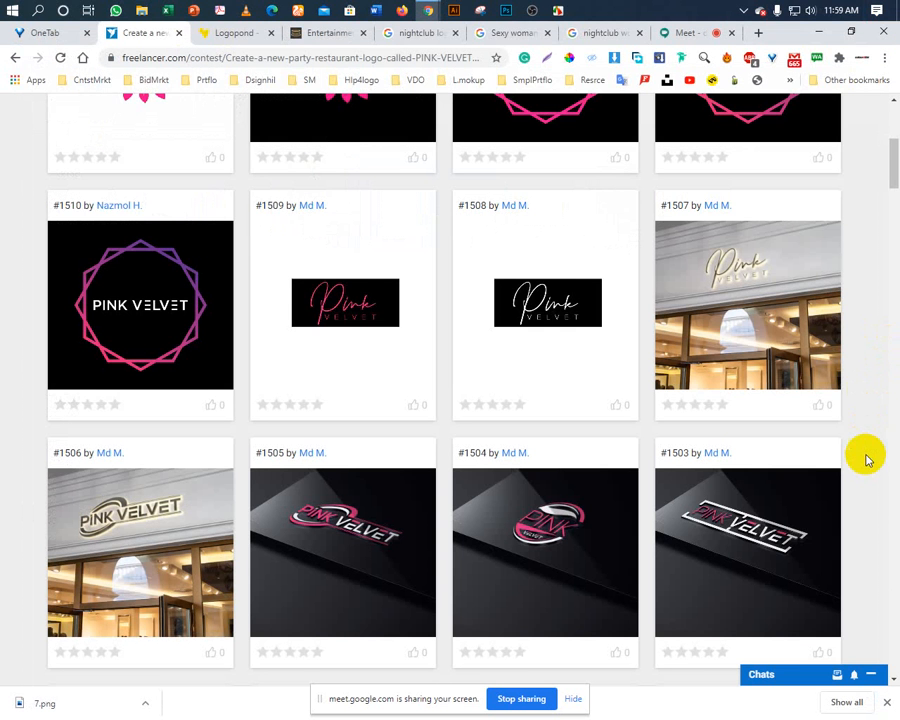
scroll(868, 462, down, 3)
scroll(868, 462, down, 3)
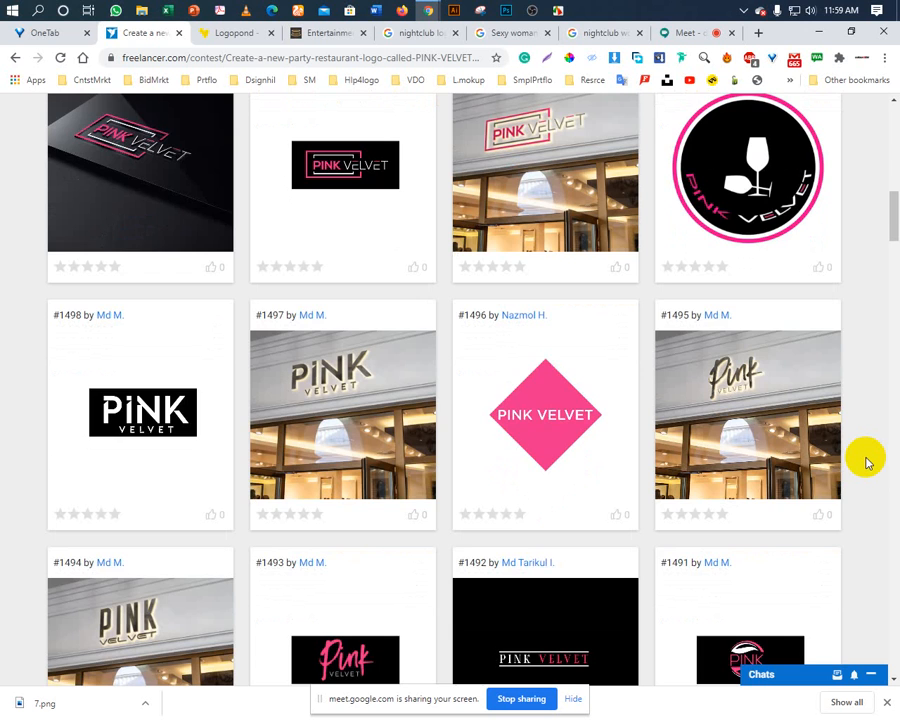
scroll(866, 460, up, 8)
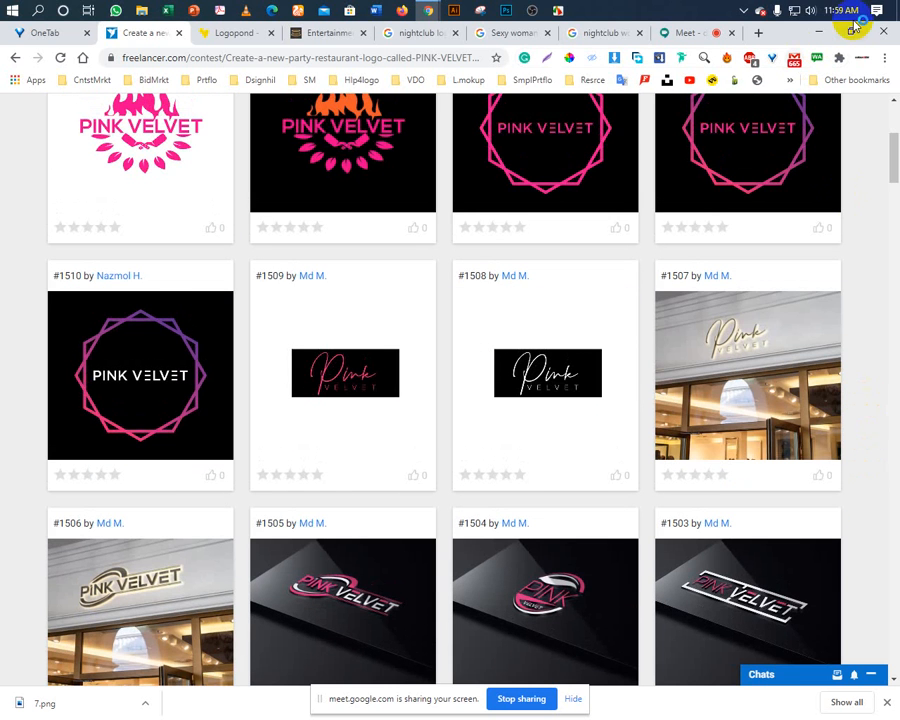
Switch to the Google Meet tab and dismiss the Photoshop crash report without sending it
click(686, 32)
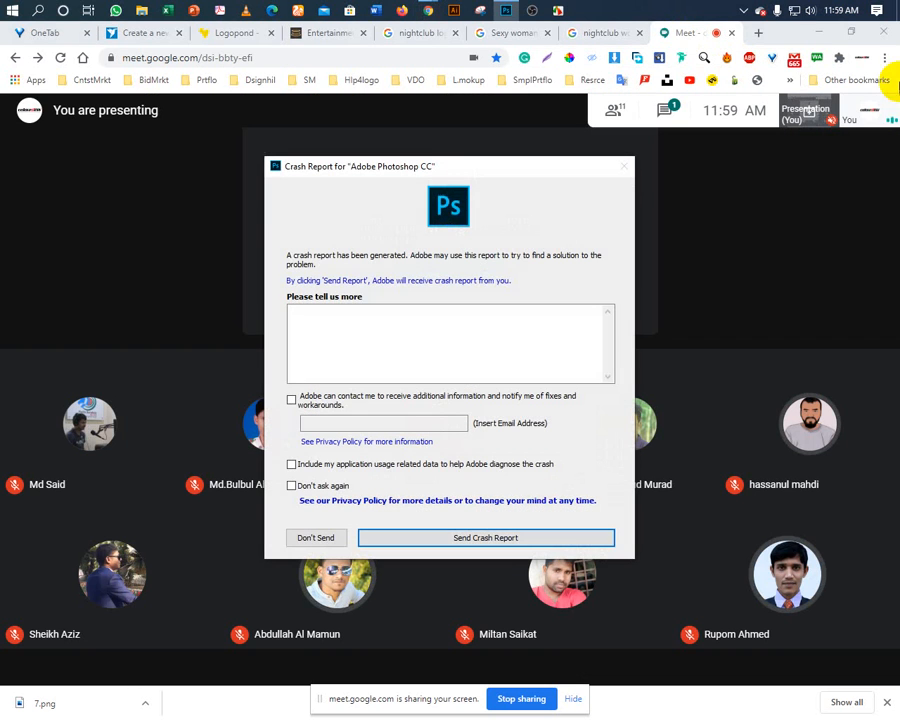
click(300, 537)
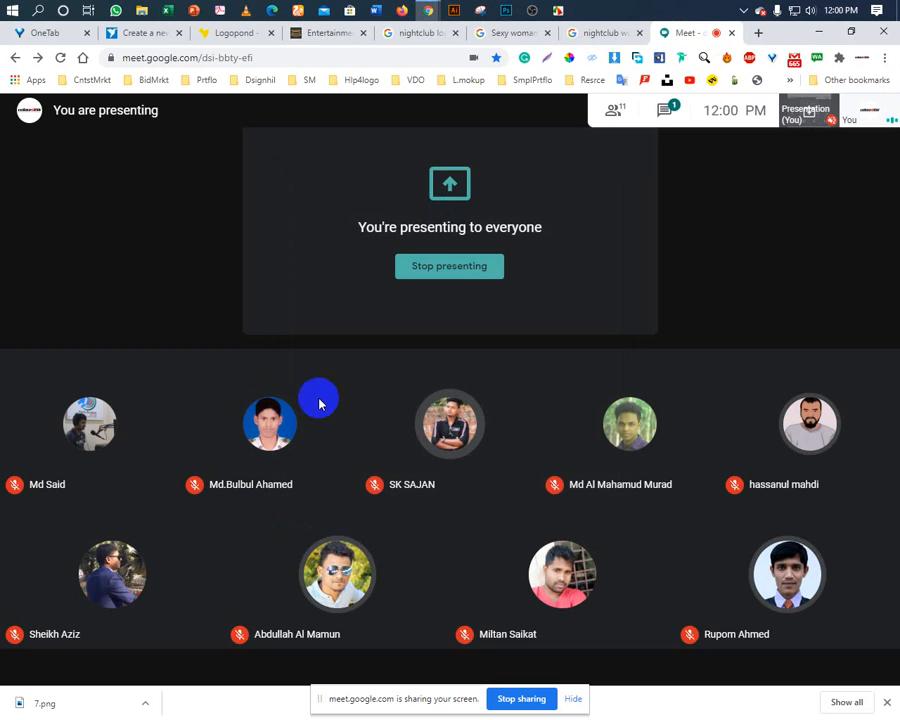
Stop presenting the screen in the meeting and open the meeting chat
click(437, 265)
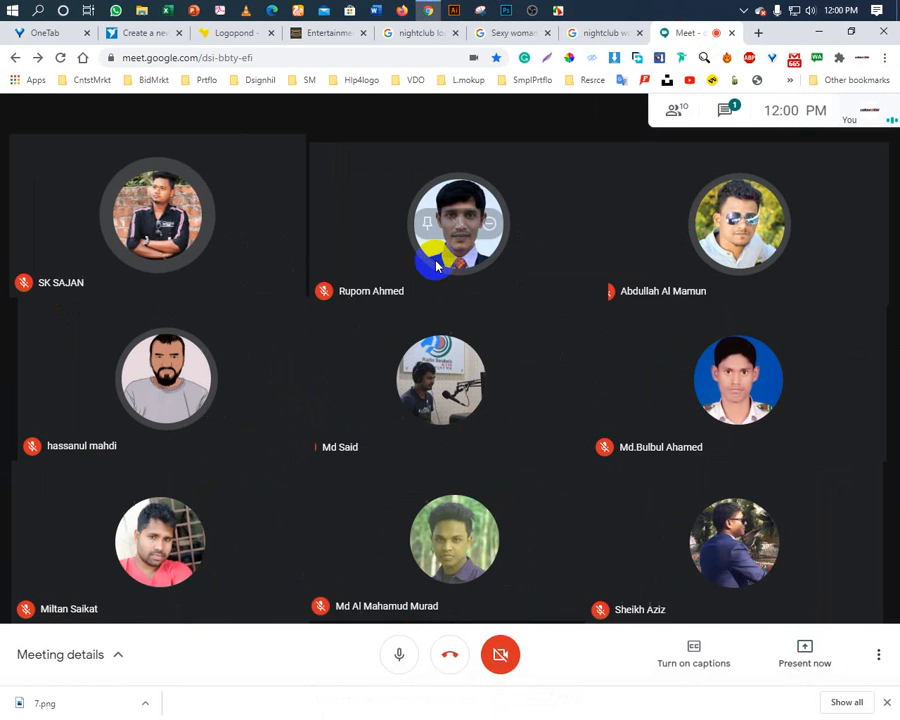
click(724, 110)
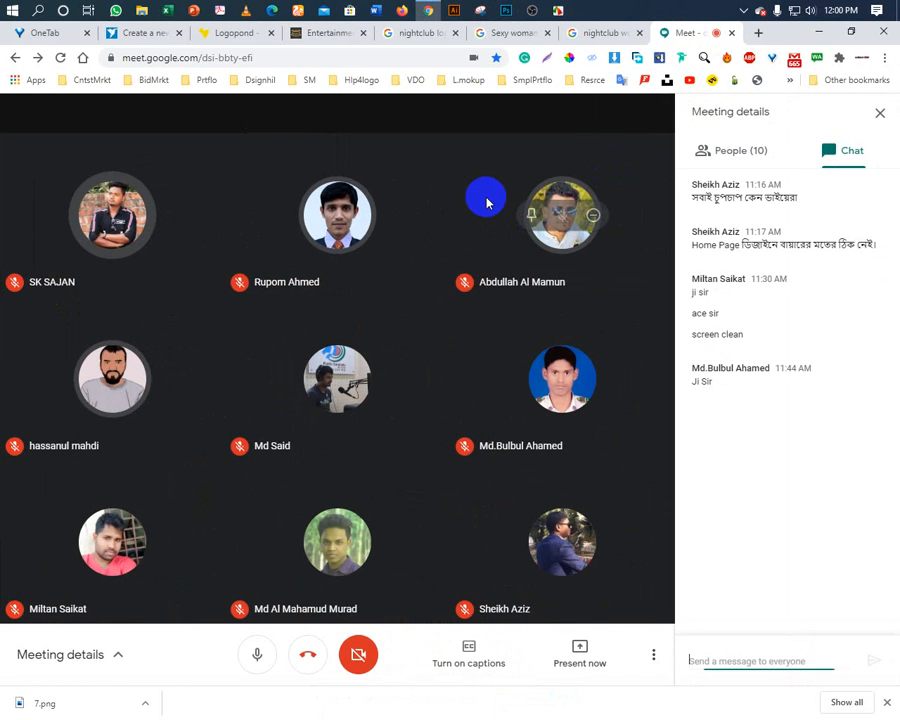